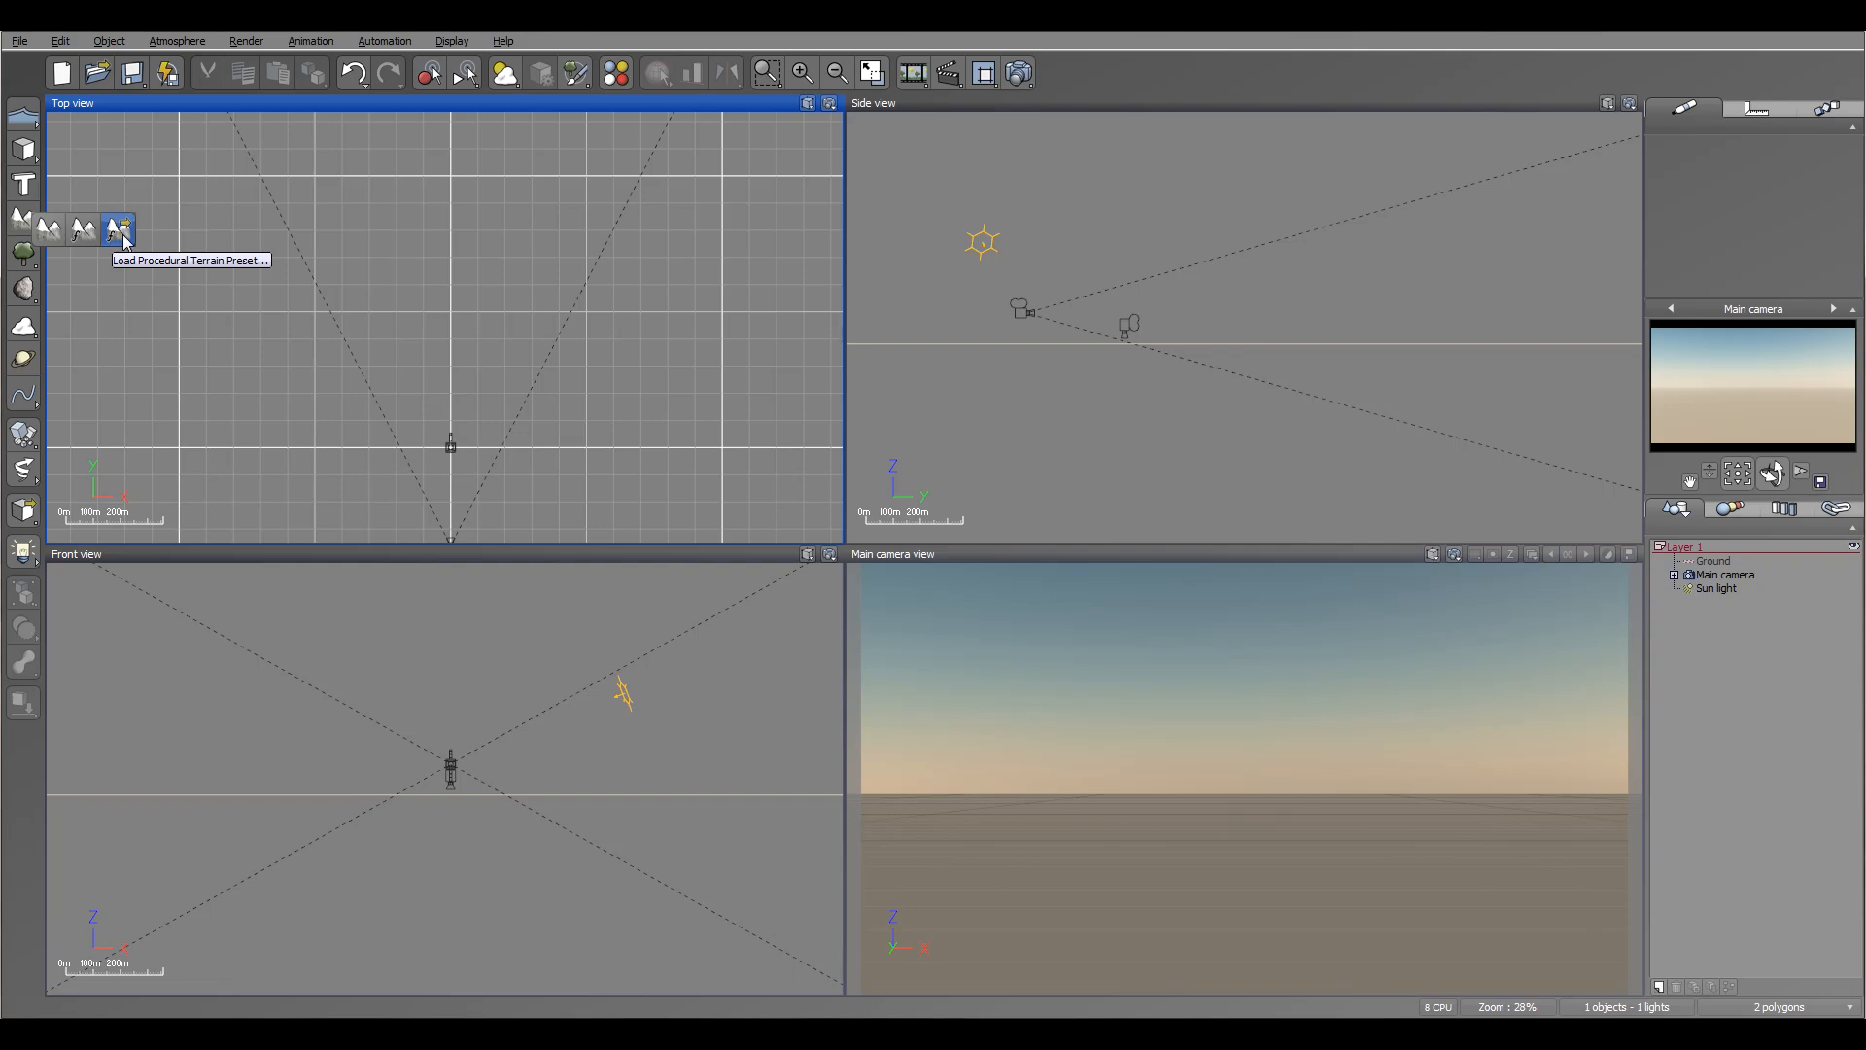
Step: Add a standard terrain to the scene and shift it slightly from its original spot in the top view
click(48, 238)
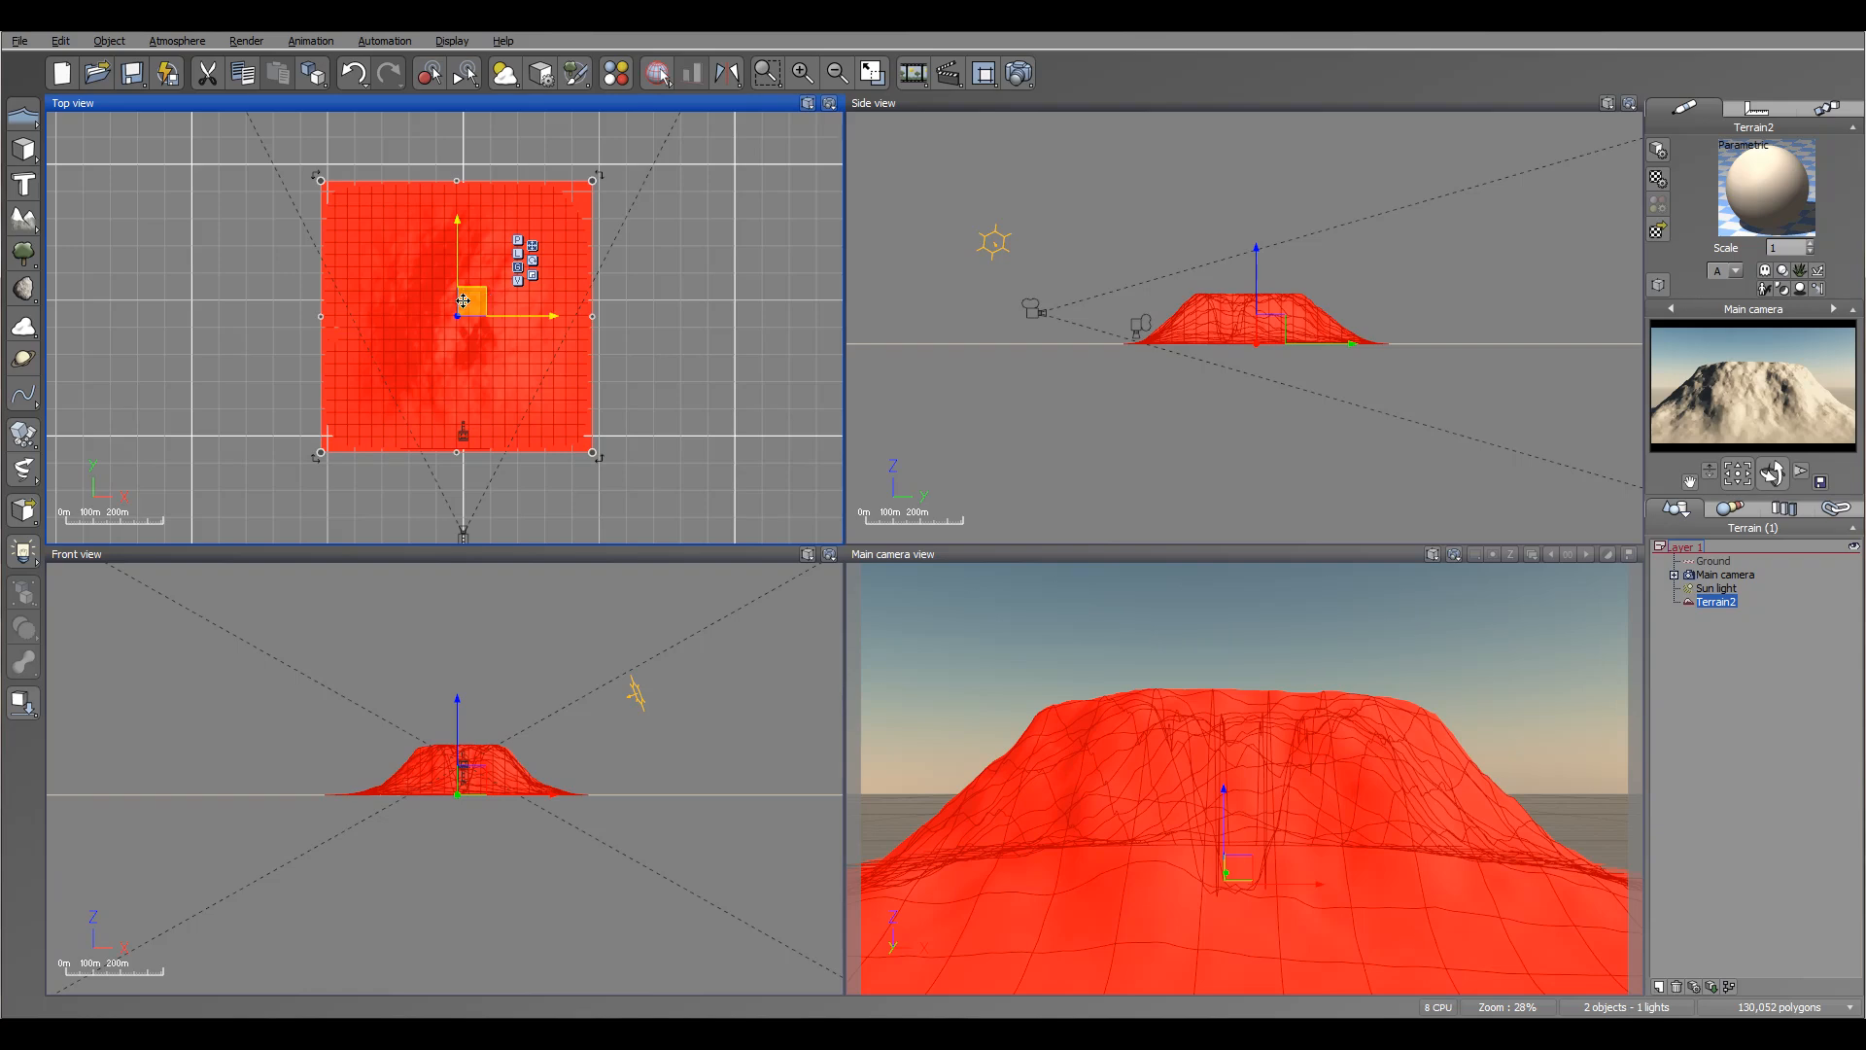
drag(468, 302, 476, 319)
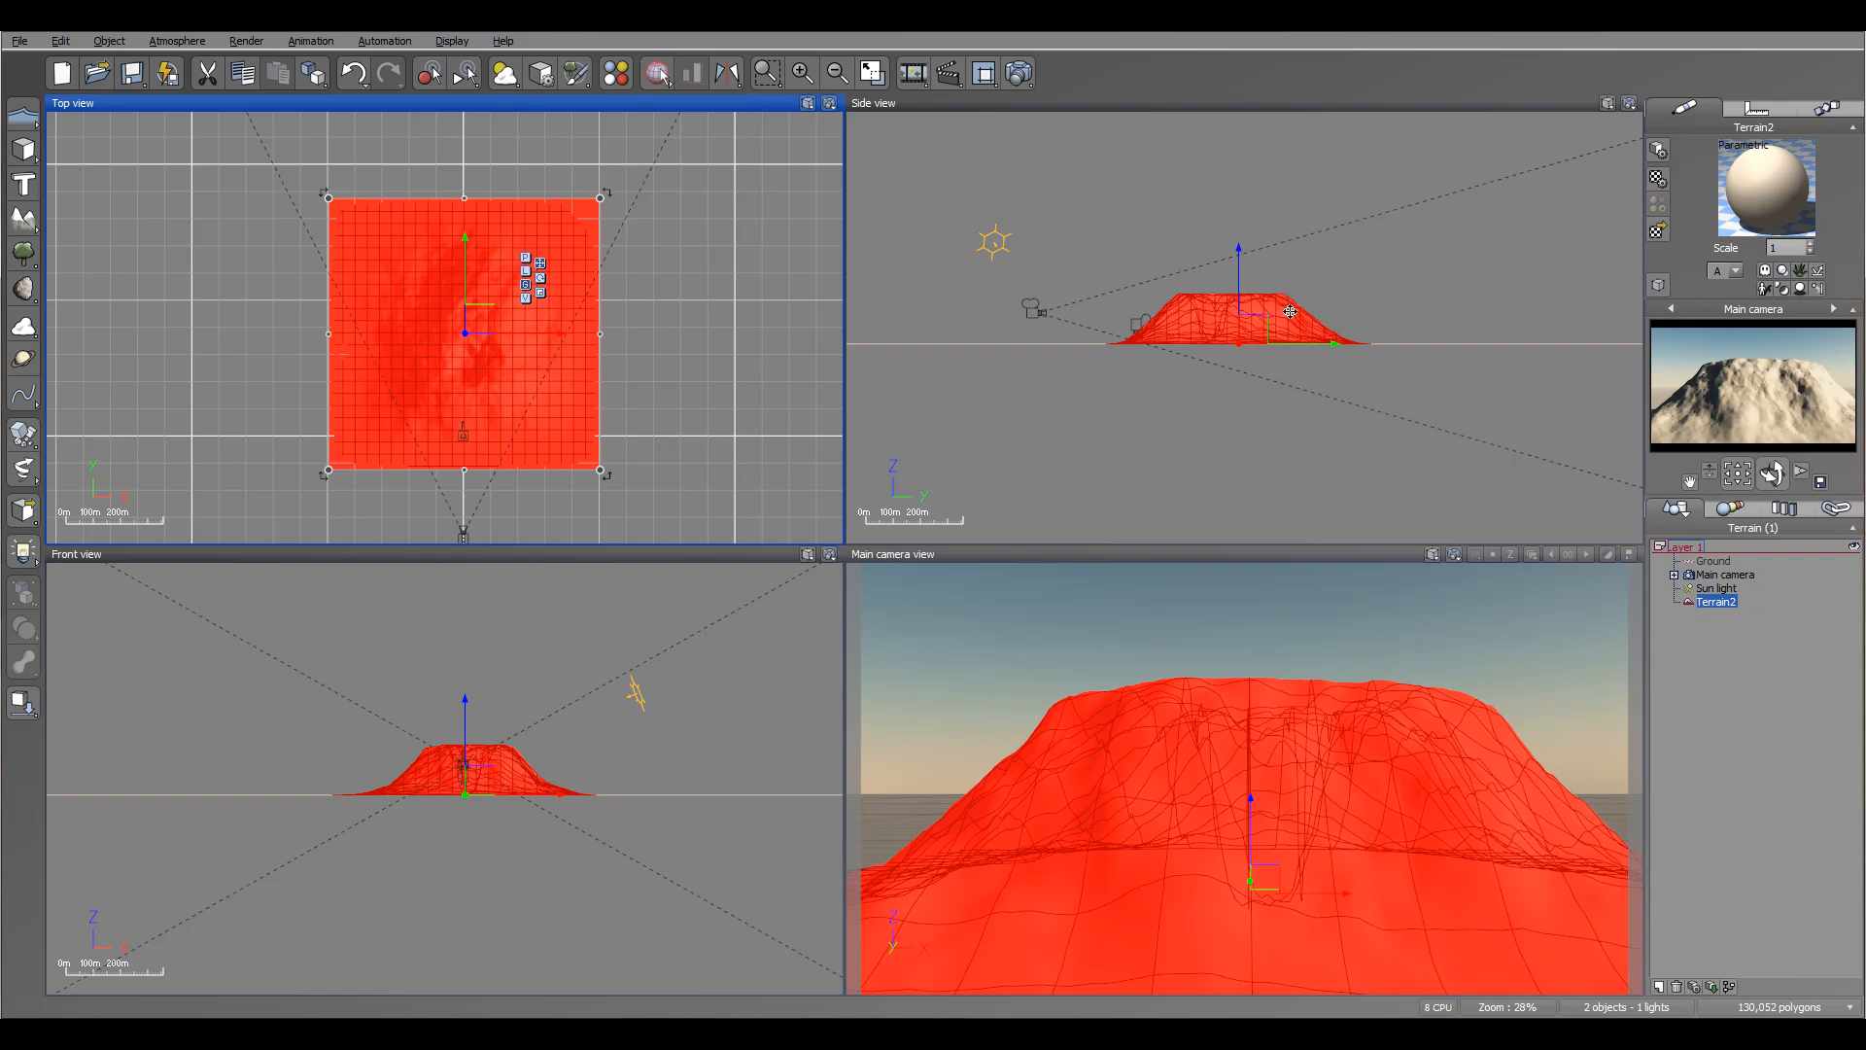
Step: Reposition the main camera in front of the terrain so the whole mound fits in its view
drag(1033, 313, 1152, 300)
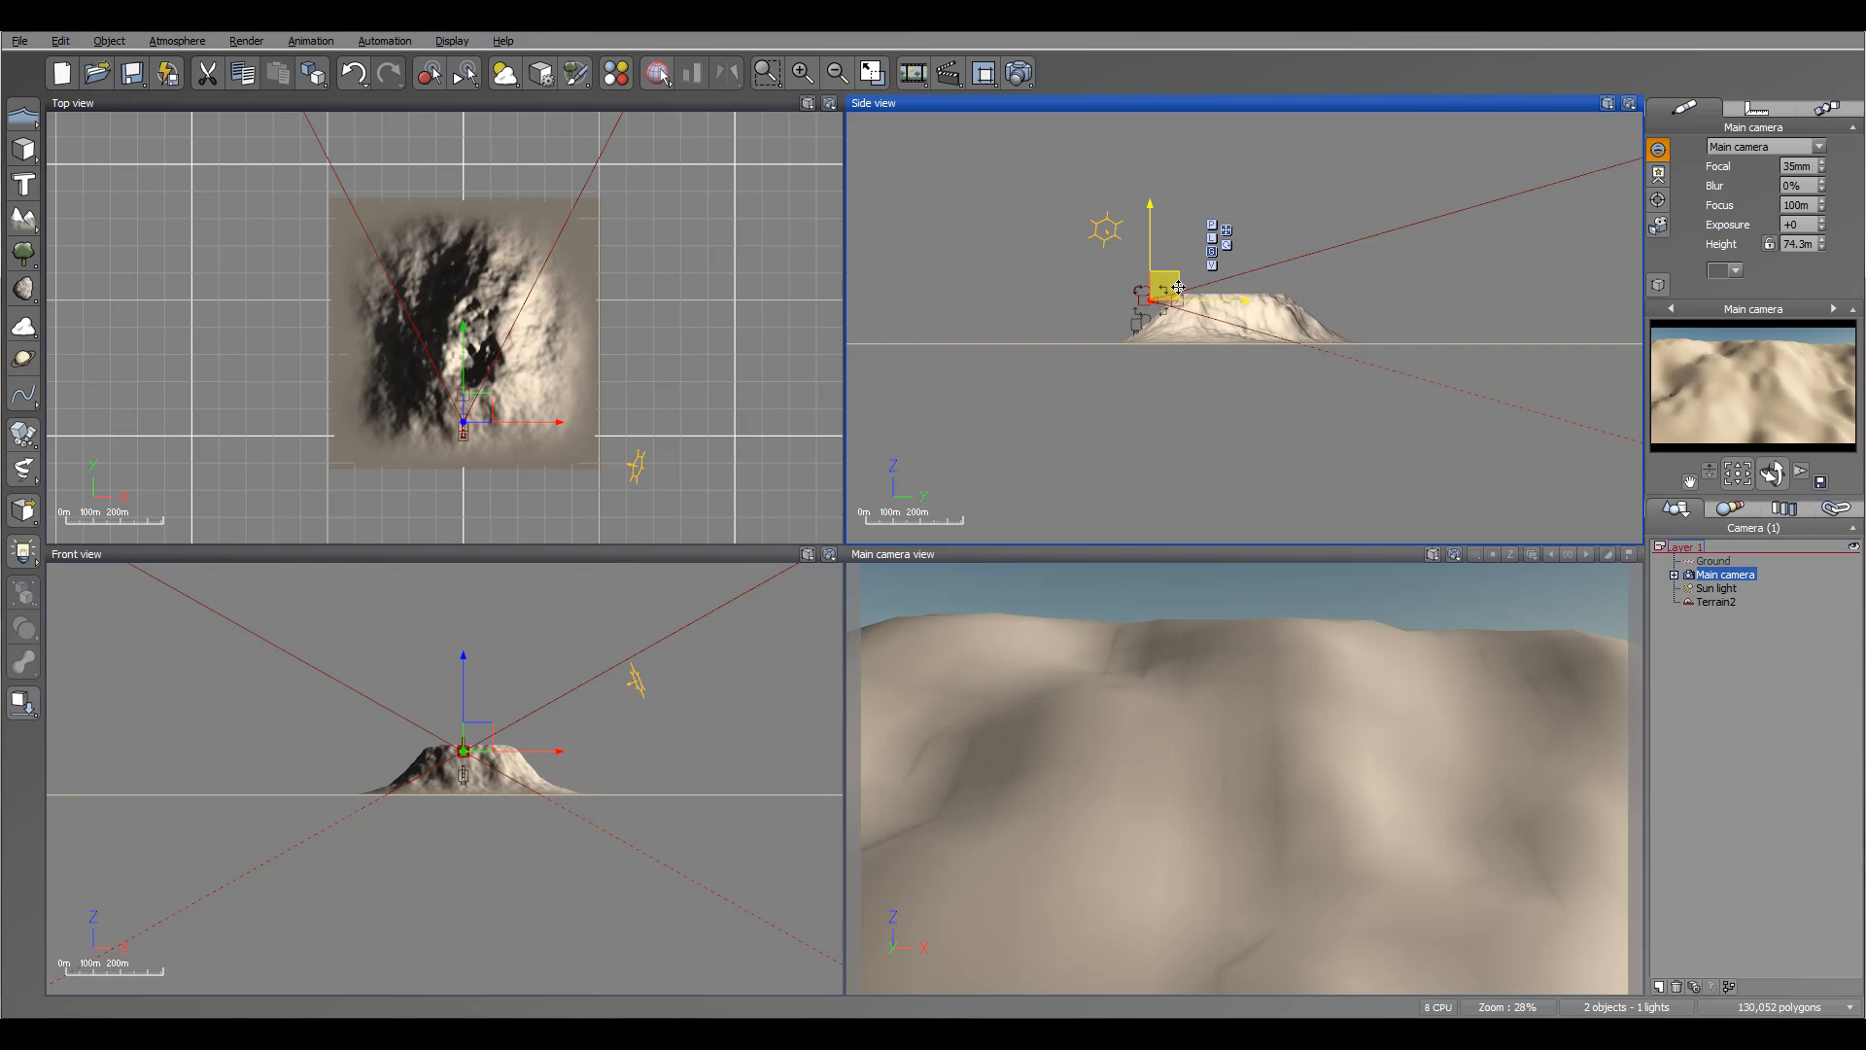
right_drag(1222, 292, 1269, 308)
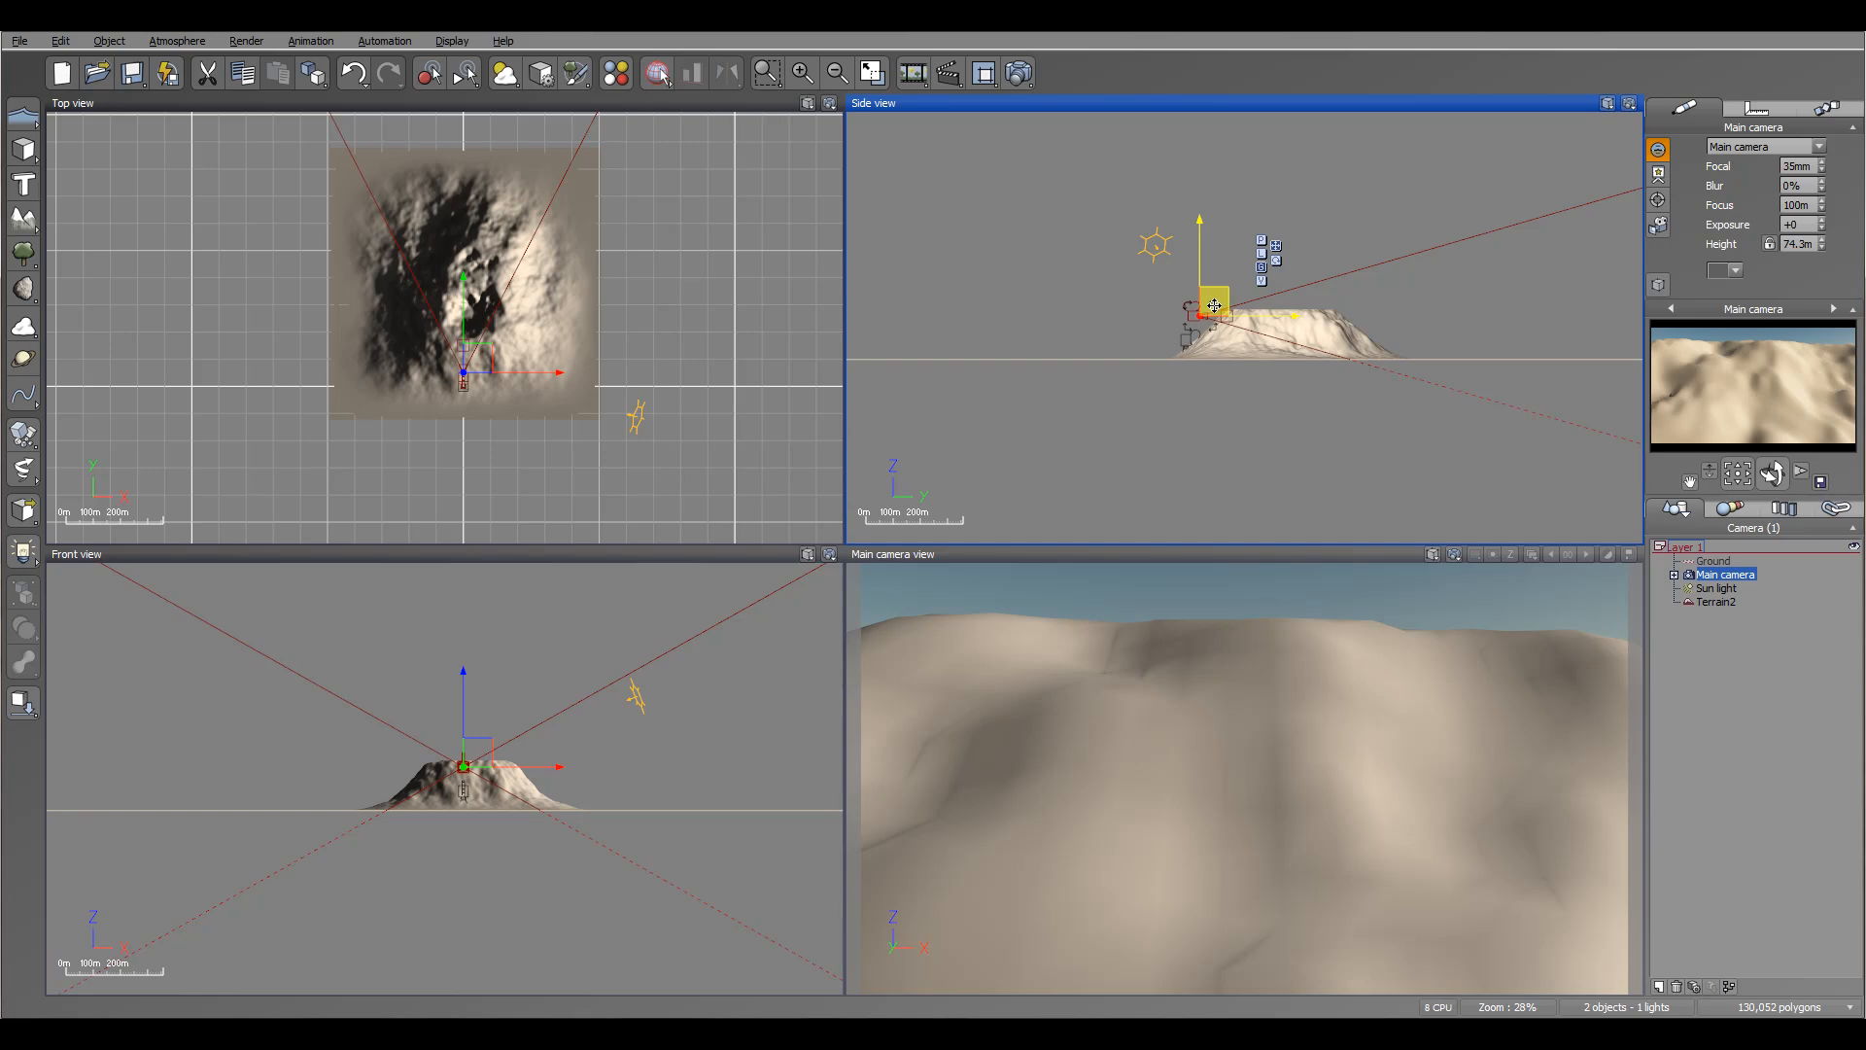
right_drag(578, 294, 661, 326)
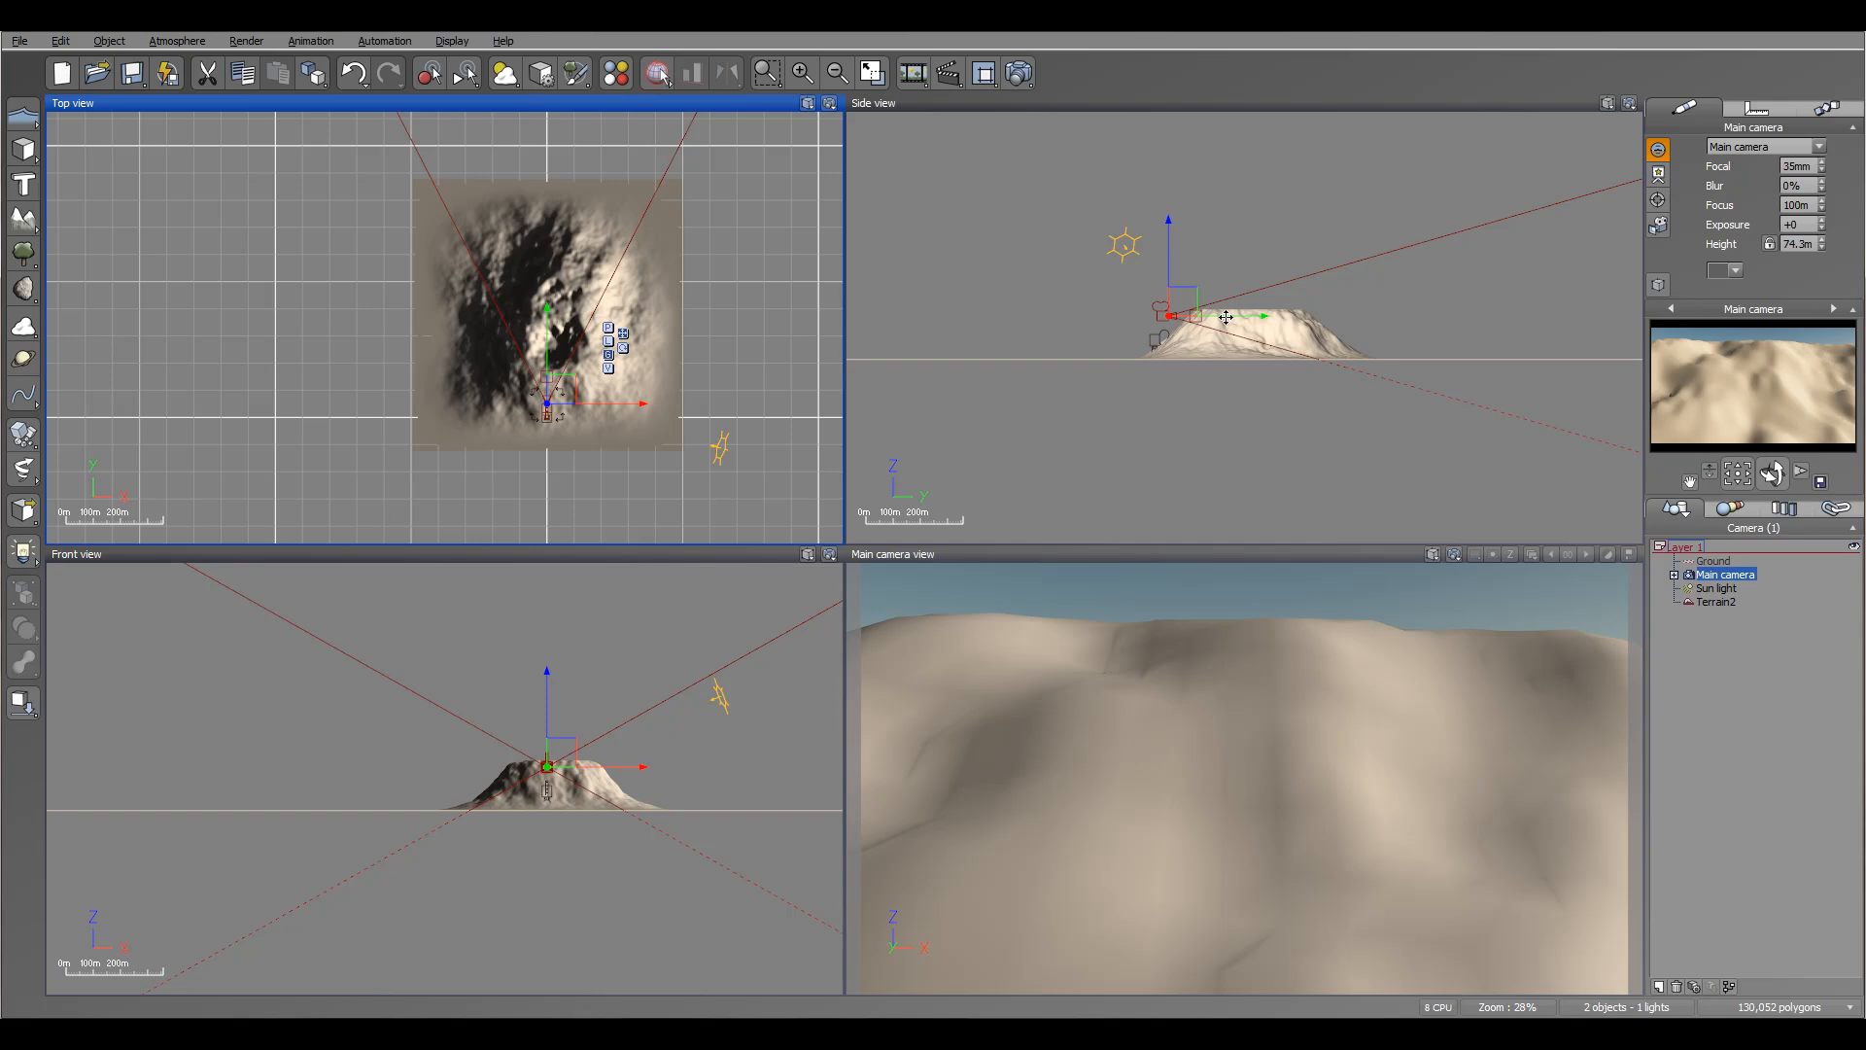
drag(1179, 302, 1054, 299)
drag(1773, 473, 1776, 493)
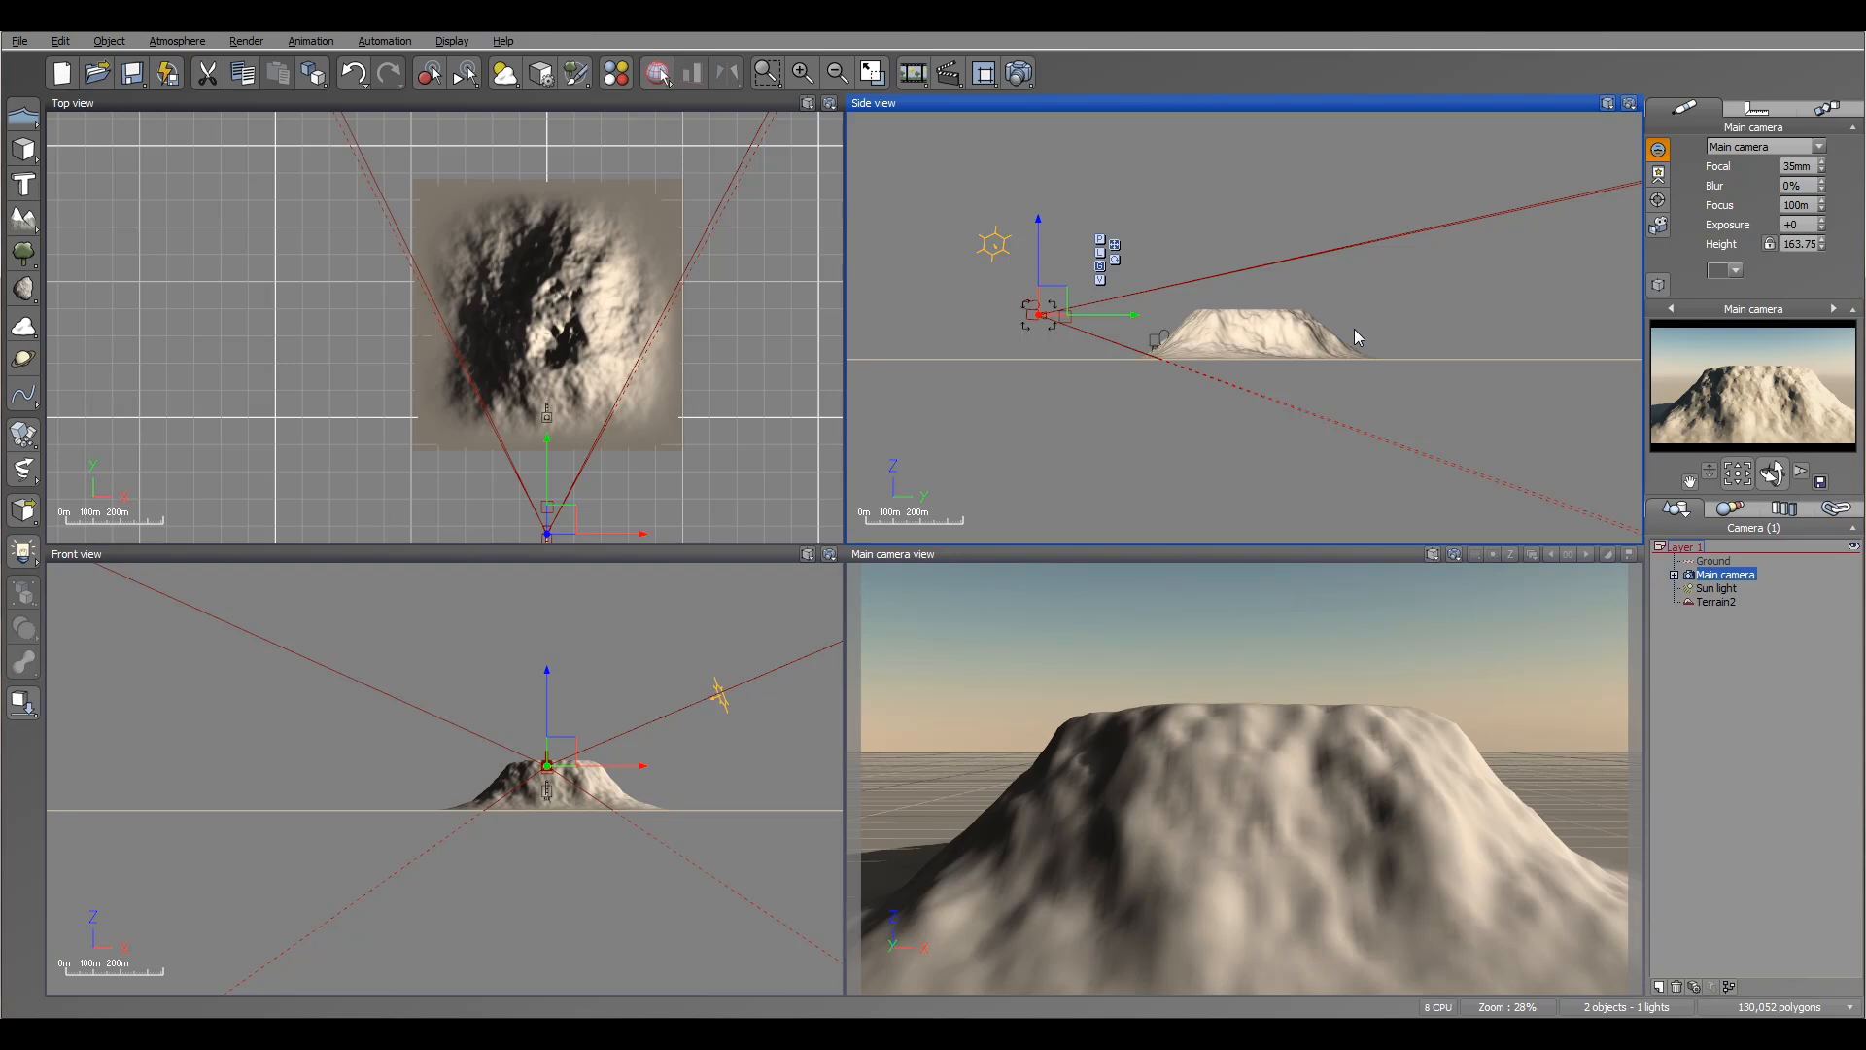
right_drag(758, 338, 596, 350)
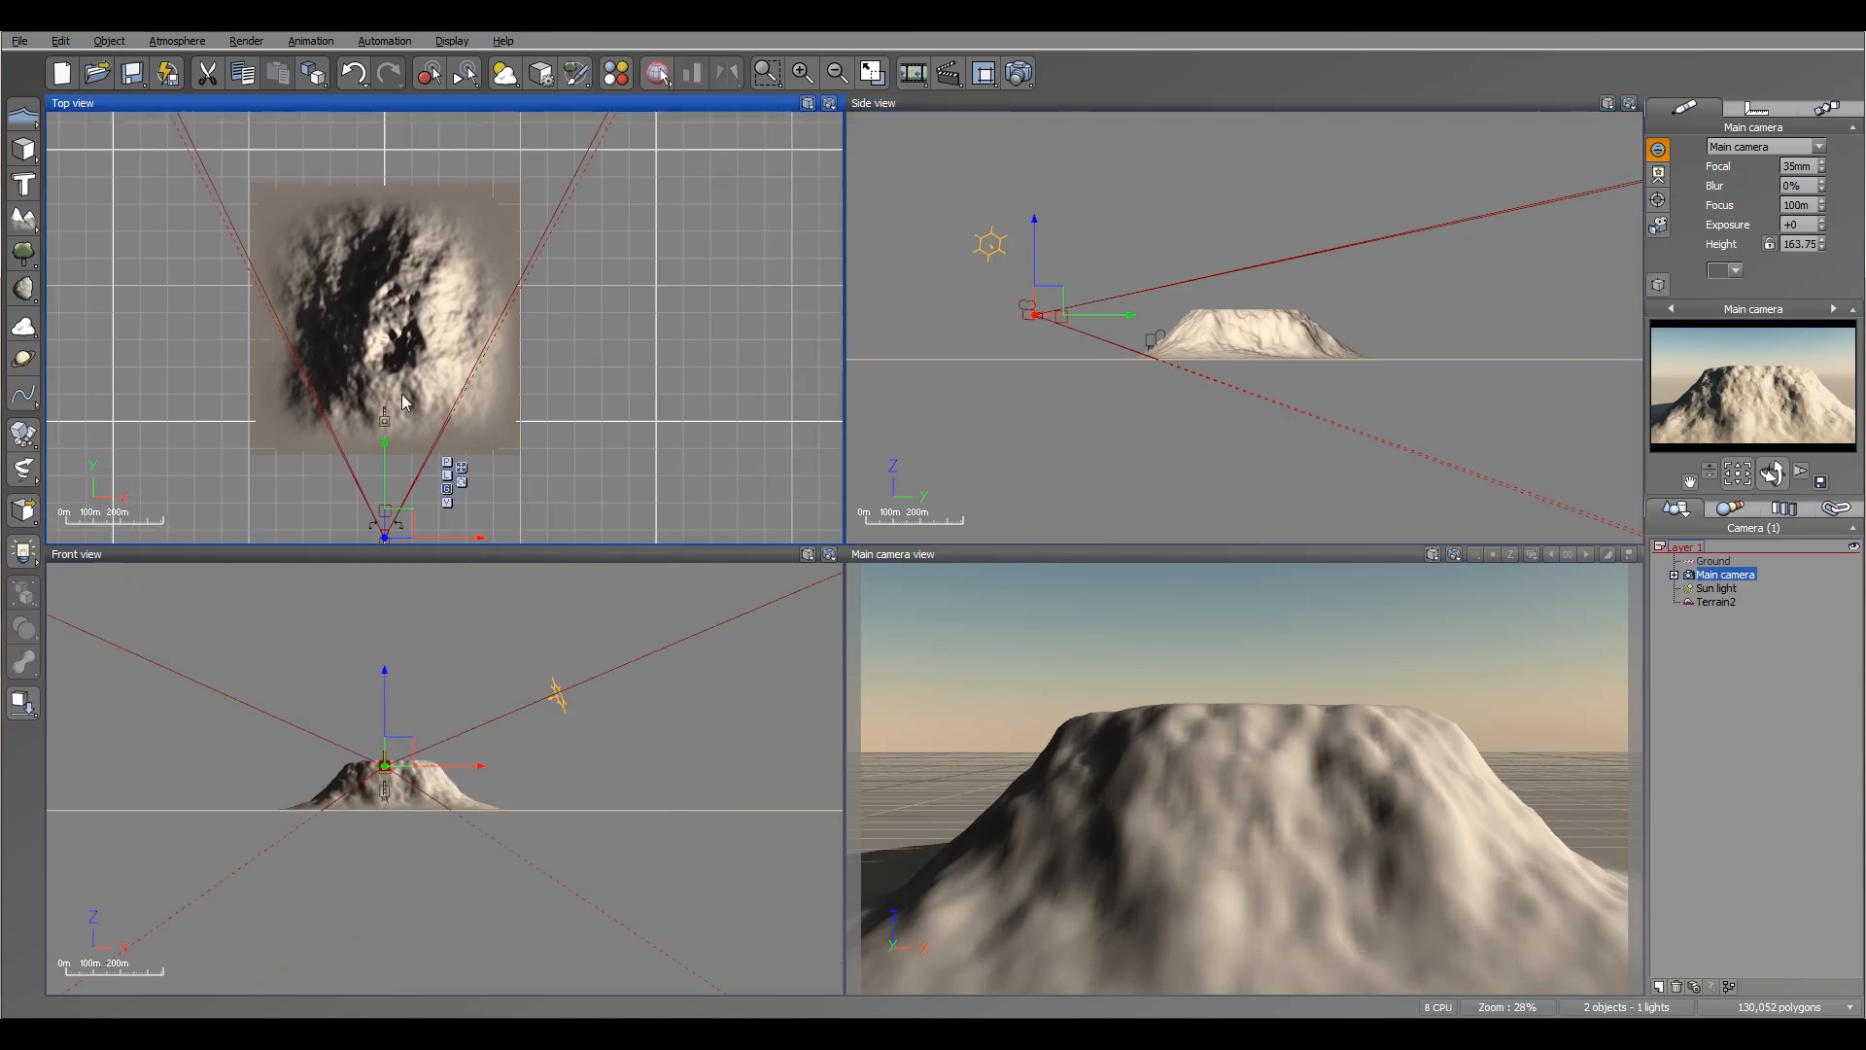
Step: Select the terrain in the top view and open it for editing in the Terrain Editor
click(429, 294)
right_drag(554, 346, 721, 342)
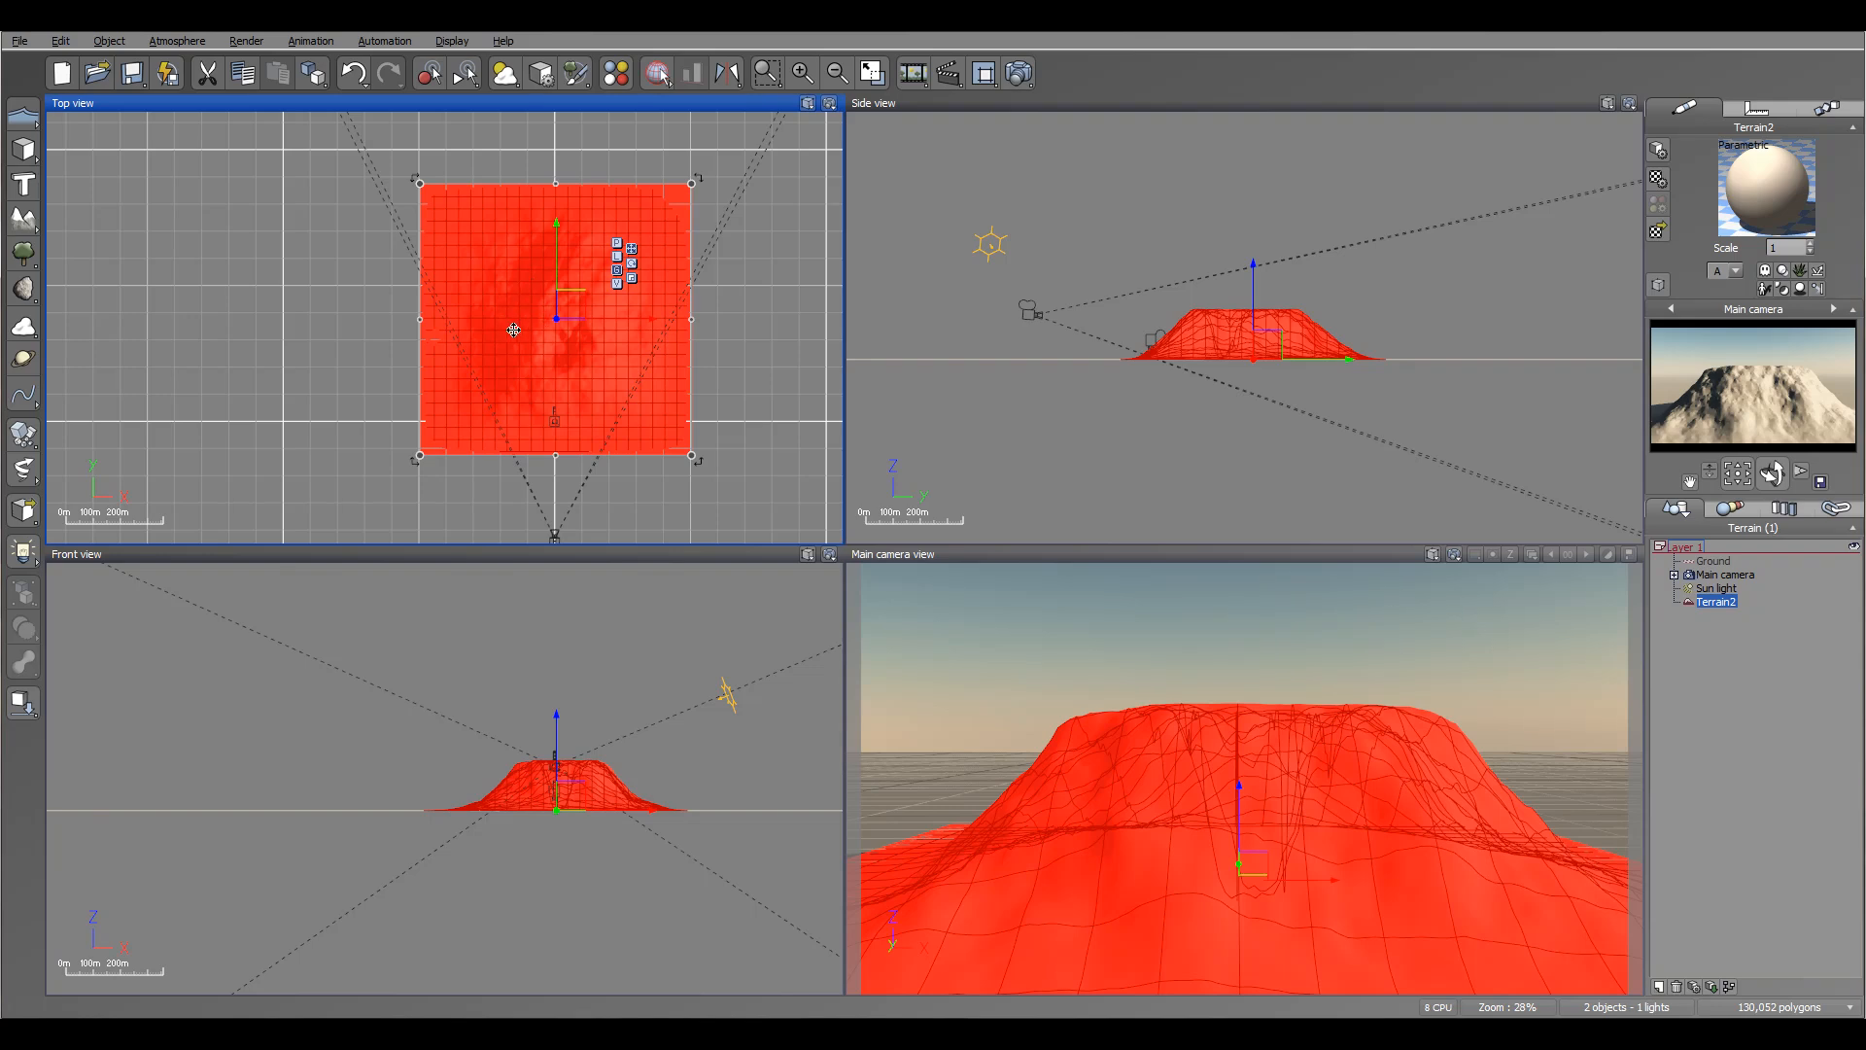
right_click(513, 329)
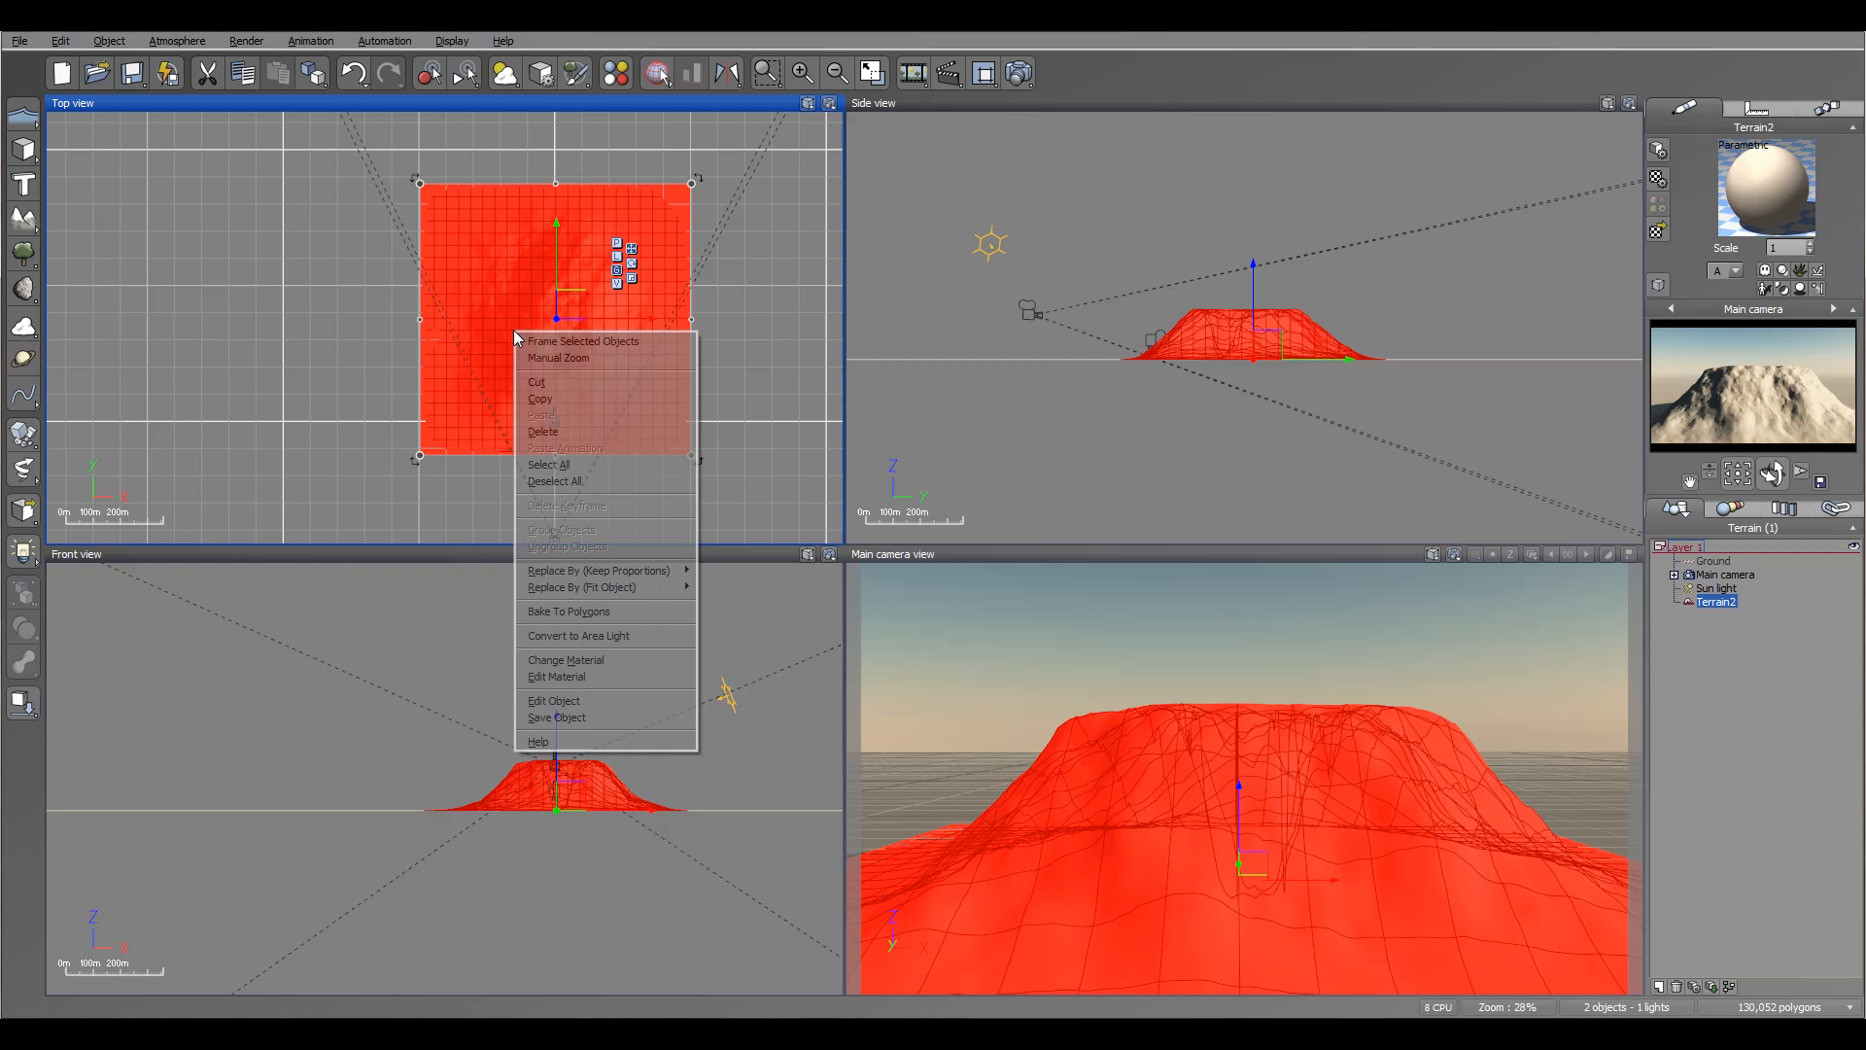
click(609, 703)
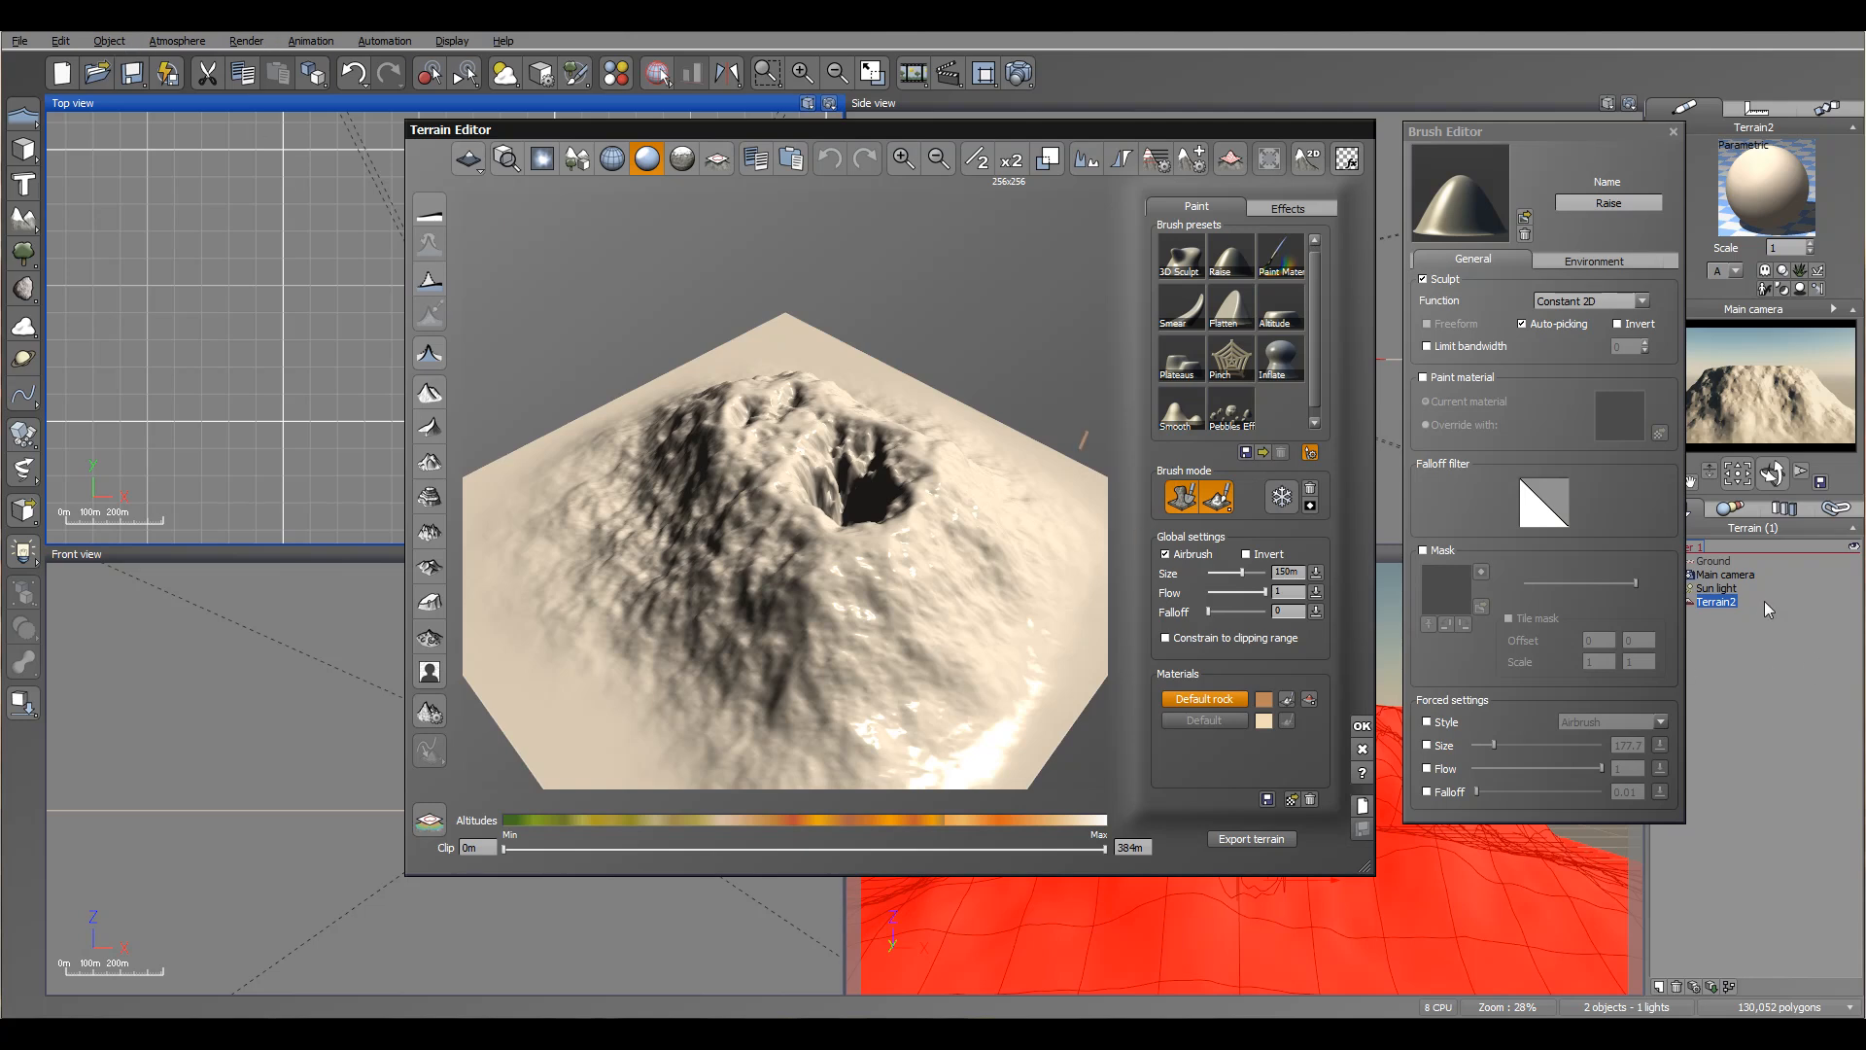
Step: Inspect the terrain's crater and slopes, and reset all sculpting and painting to a flat surface
right_drag(789, 500, 832, 457)
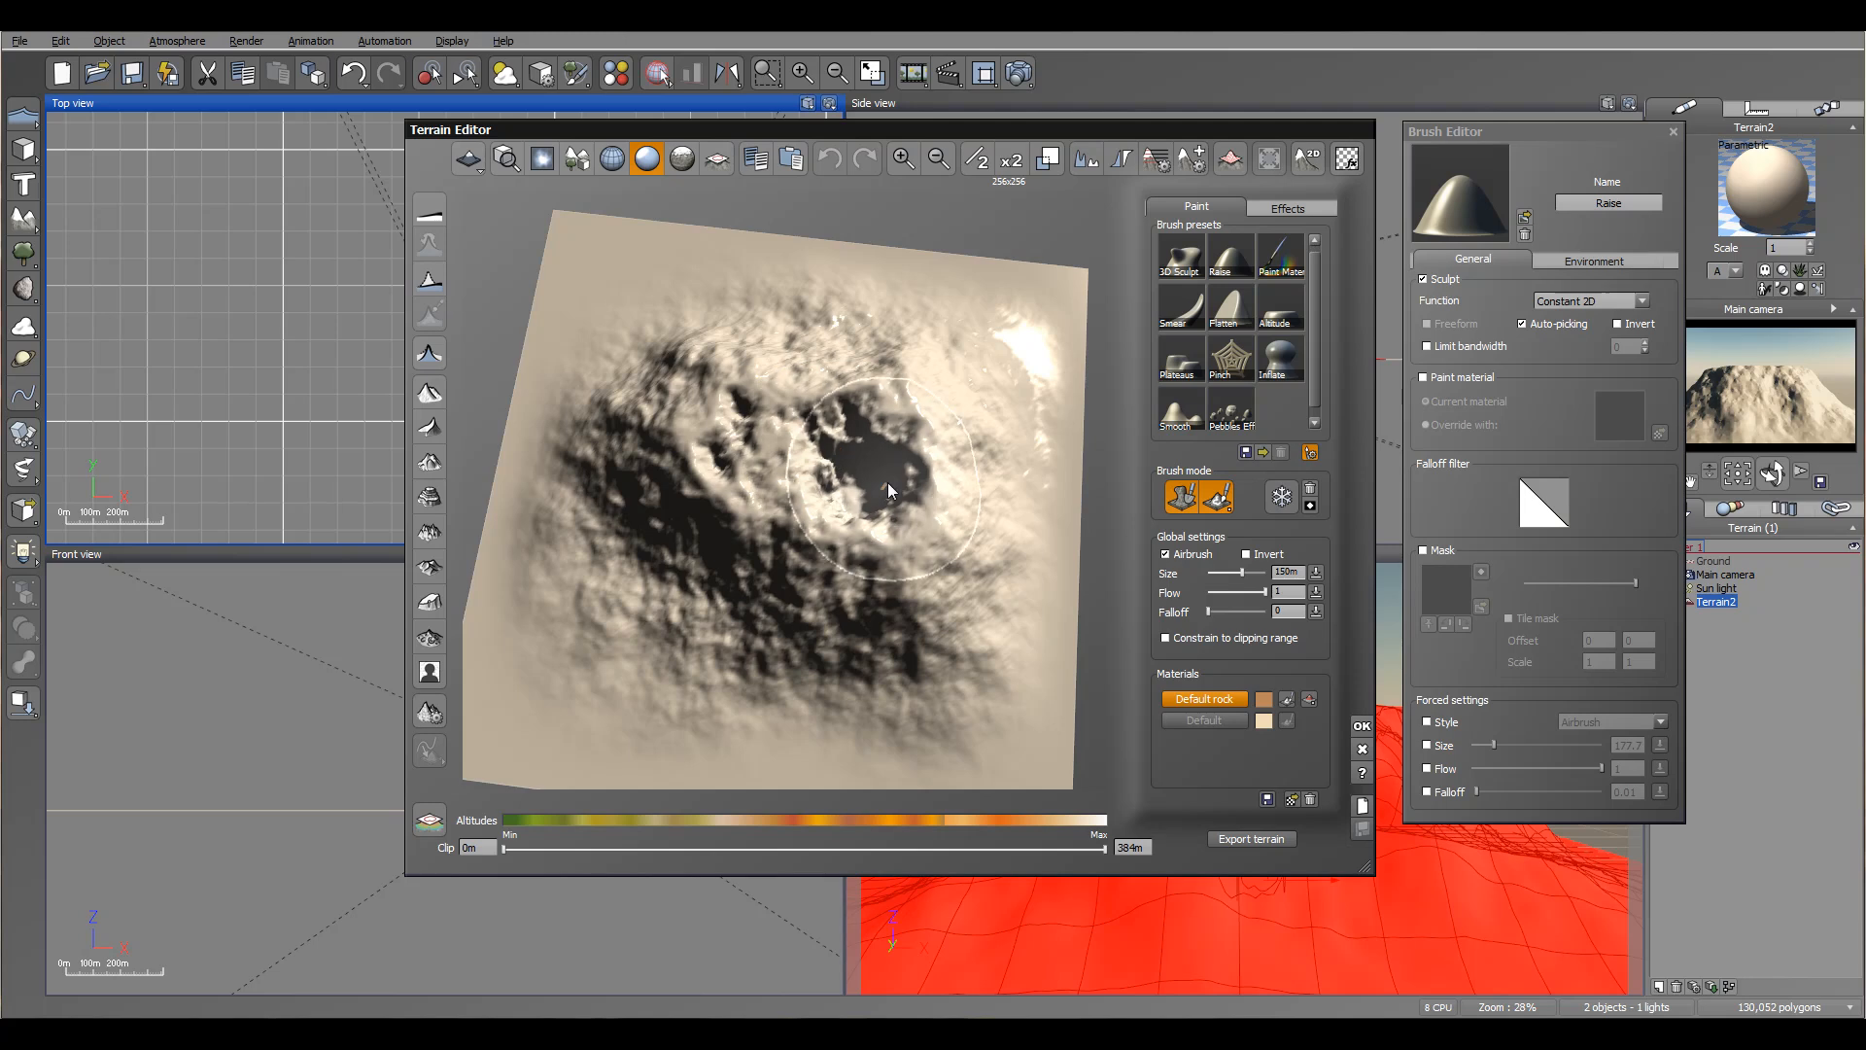
mouse_move(947, 544)
right_down()
mouse_move(927, 422)
mouse_move(976, 423)
mouse_move(987, 517)
mouse_move(698, 383)
mouse_move(755, 349)
mouse_move(888, 370)
mouse_move(571, 372)
mouse_move(577, 410)
right_up()
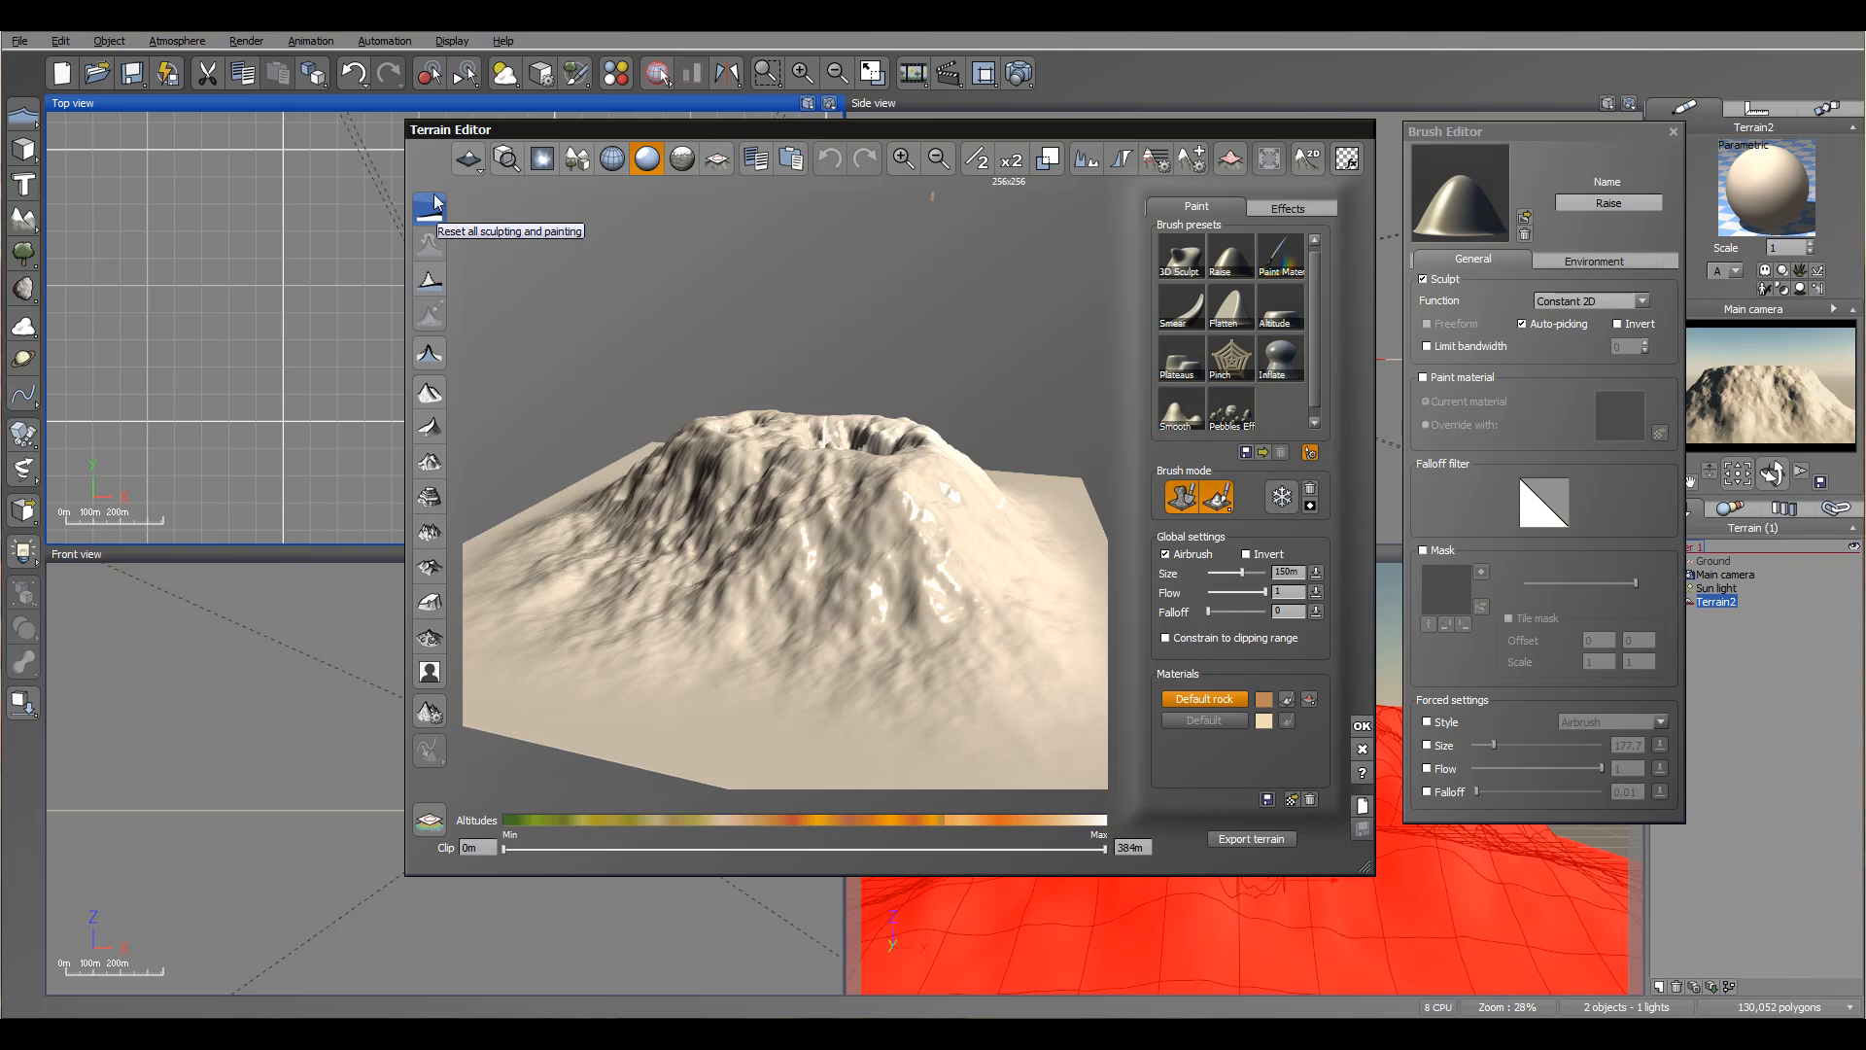
click(426, 748)
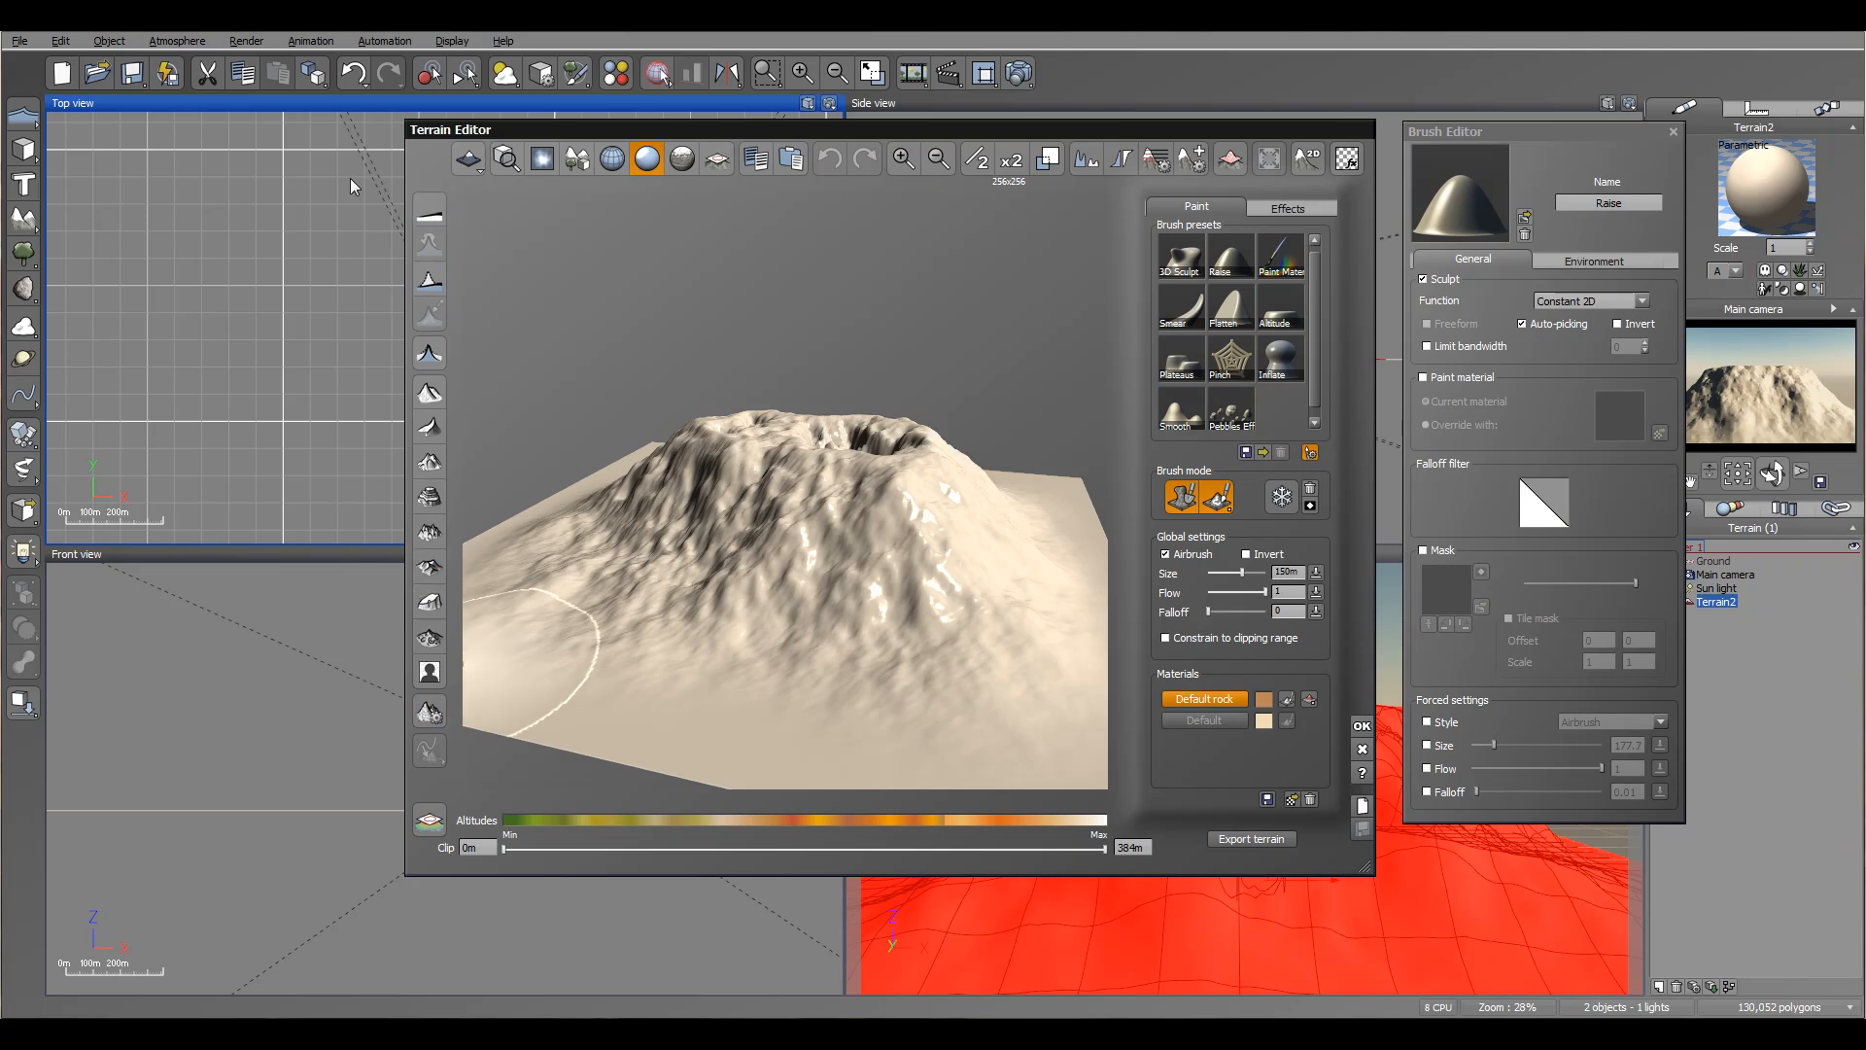
click(430, 215)
Step: Sculpt a curved ridge along the far corner of the flat terrain with the Raise brush
right_drag(752, 388, 797, 392)
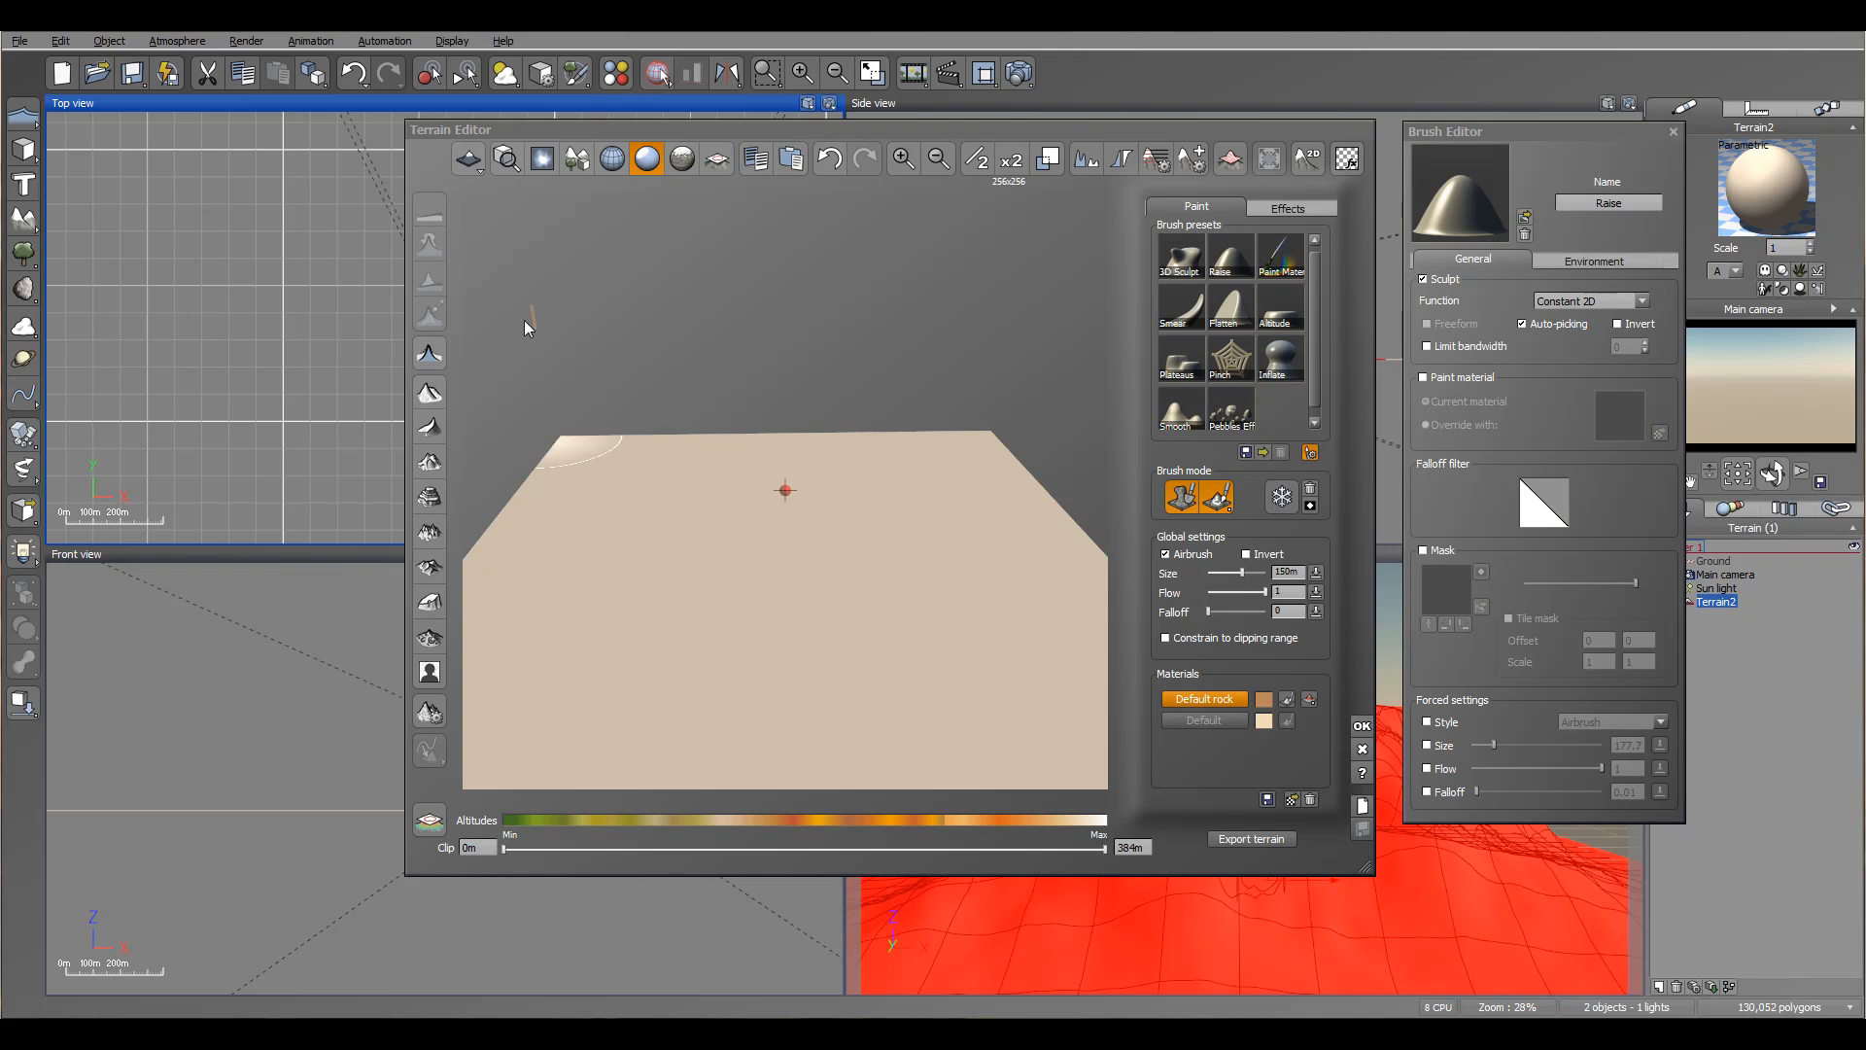
mouse_move(874, 412)
right_down()
mouse_move(846, 461)
mouse_move(875, 466)
mouse_move(408, 189)
right_up()
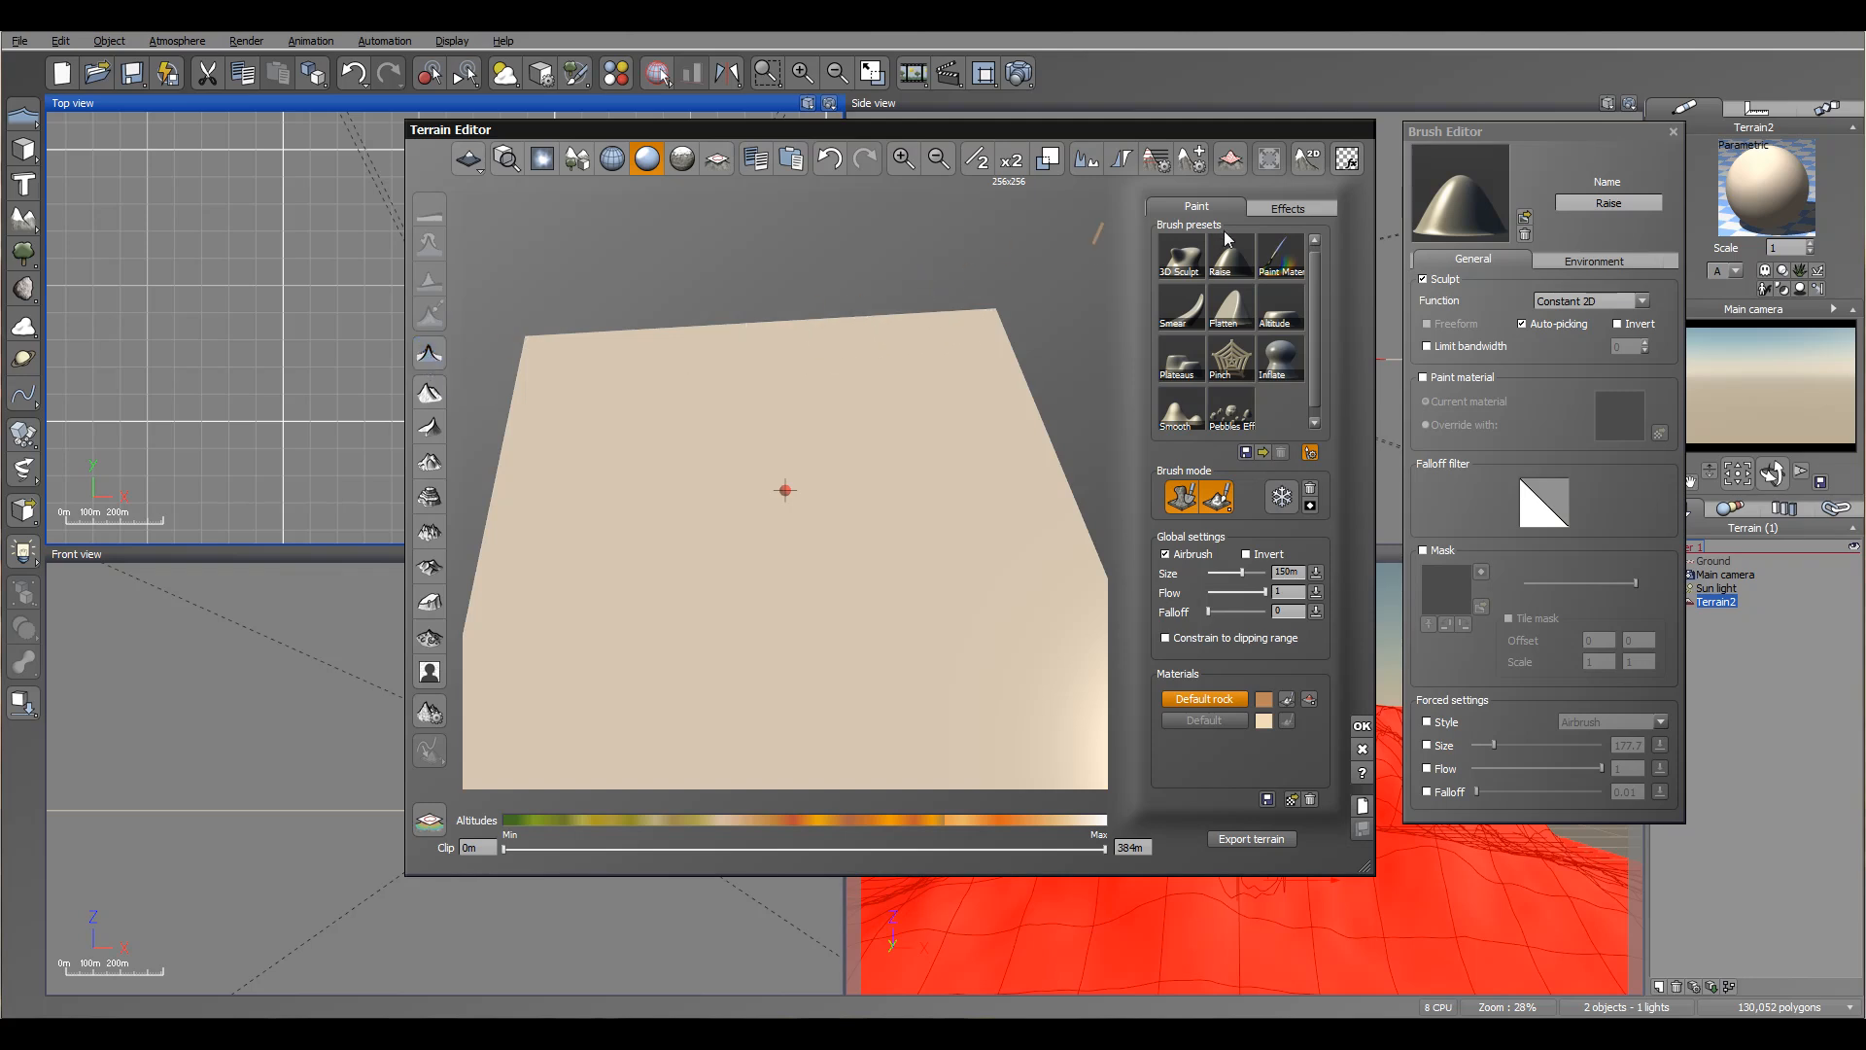
click(1232, 263)
mouse_move(937, 311)
mouse_down()
mouse_move(918, 325)
mouse_move(909, 292)
mouse_move(749, 334)
mouse_move(687, 312)
mouse_move(979, 395)
mouse_move(1055, 523)
mouse_move(975, 374)
mouse_up()
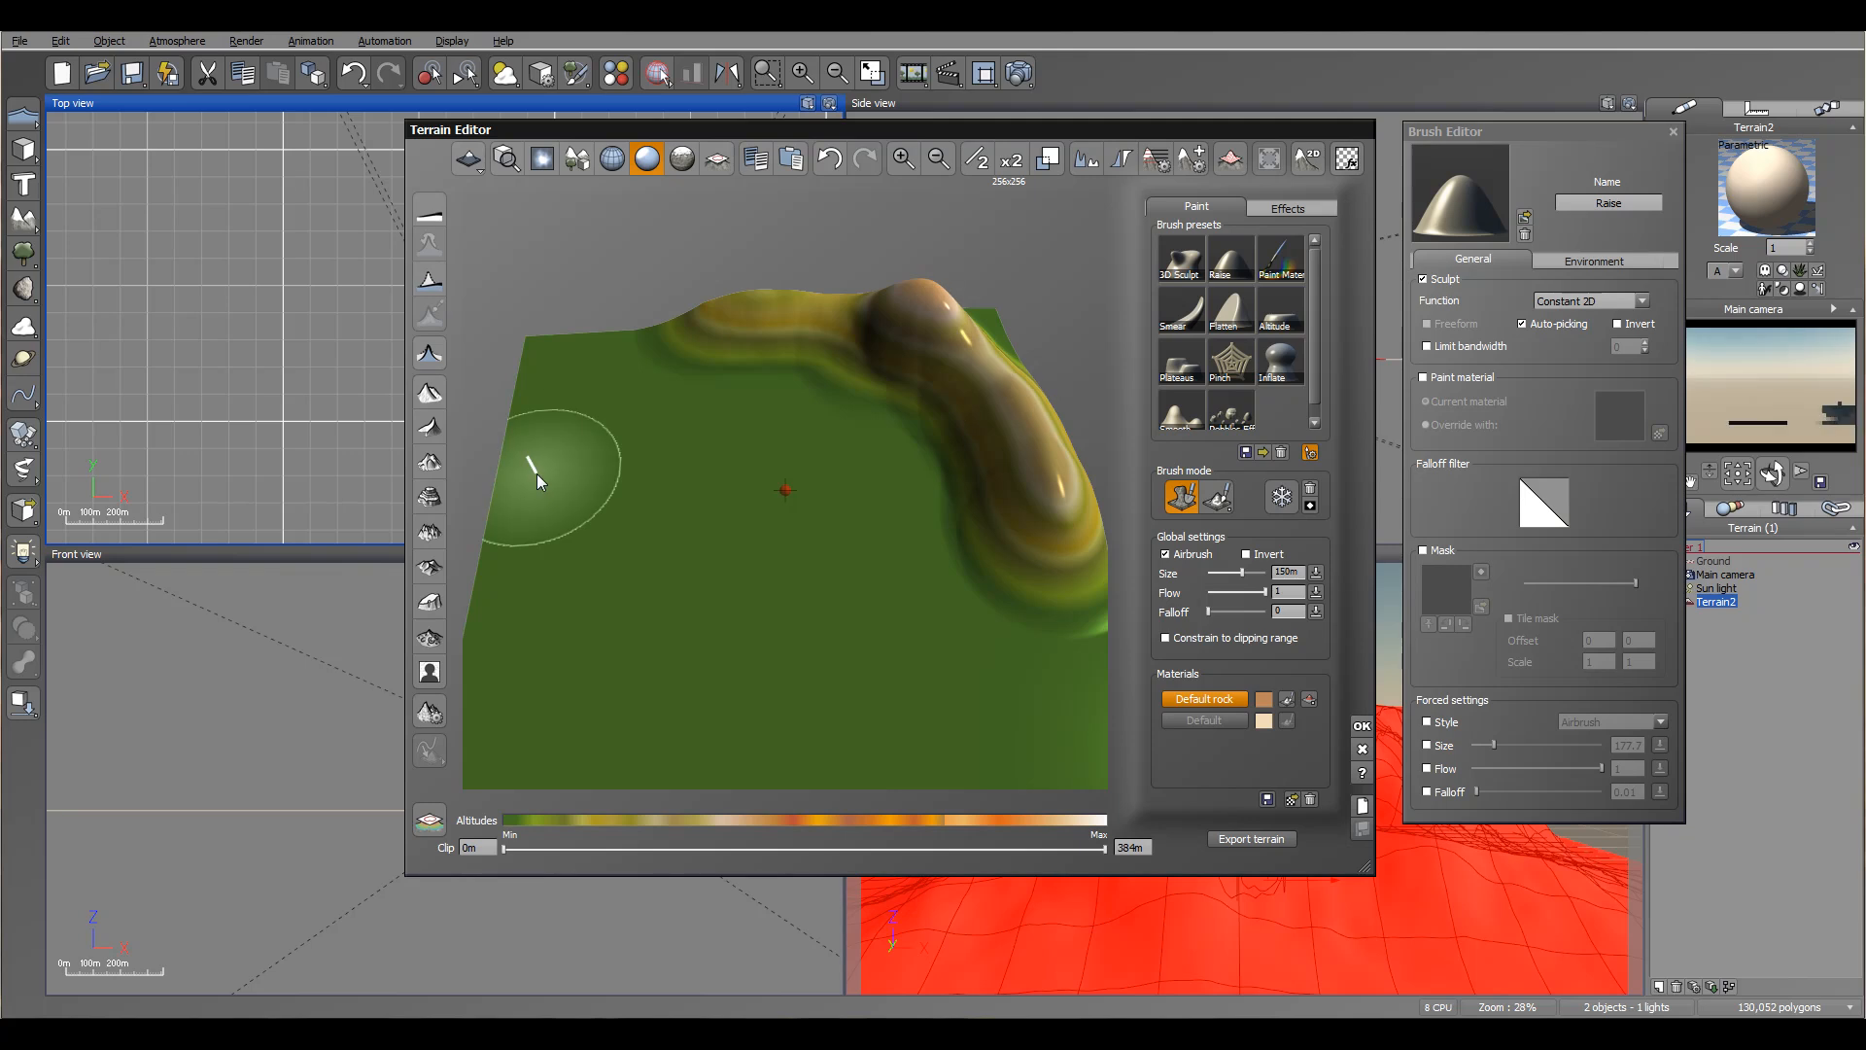
Step: Lower the sculpted ridge so that the terrain flattens out toward its borders
right_drag(968, 379, 822, 406)
mouse_move(937, 692)
right_down()
mouse_move(1093, 714)
mouse_move(1090, 753)
right_up()
click(428, 357)
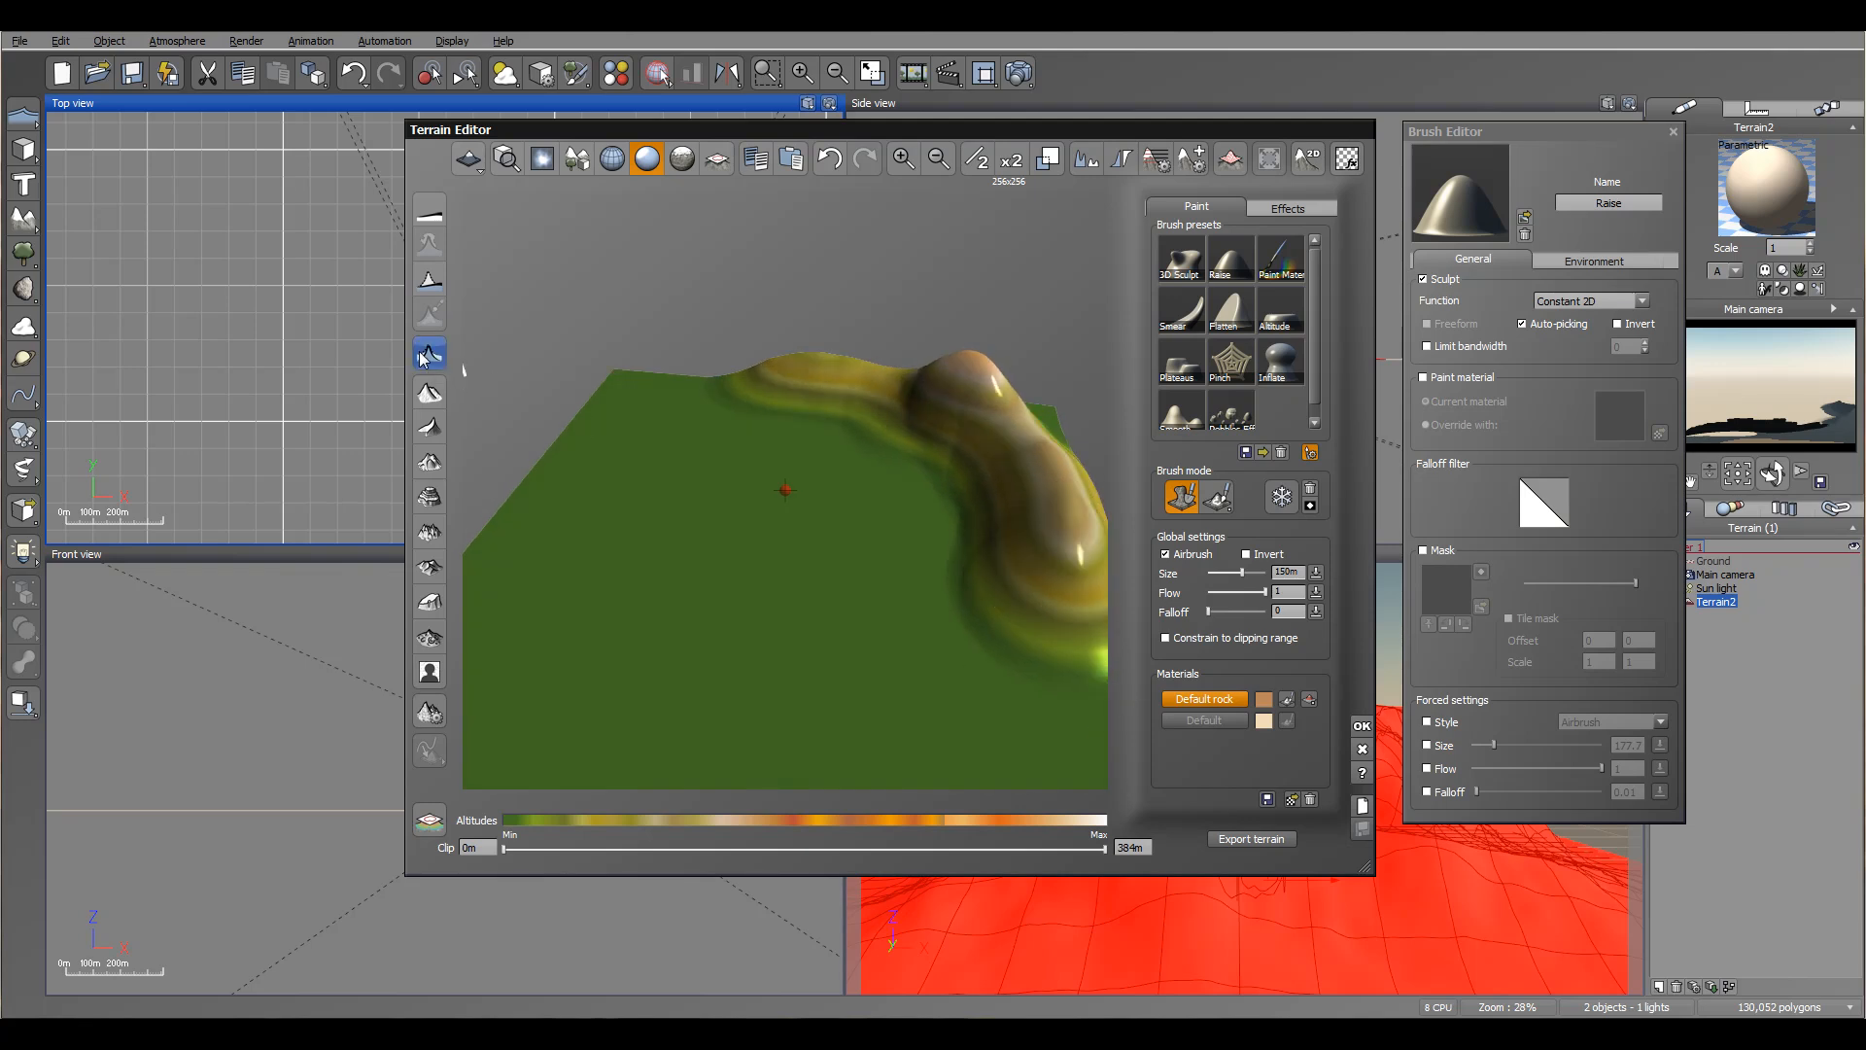
right_drag(1011, 418, 1040, 478)
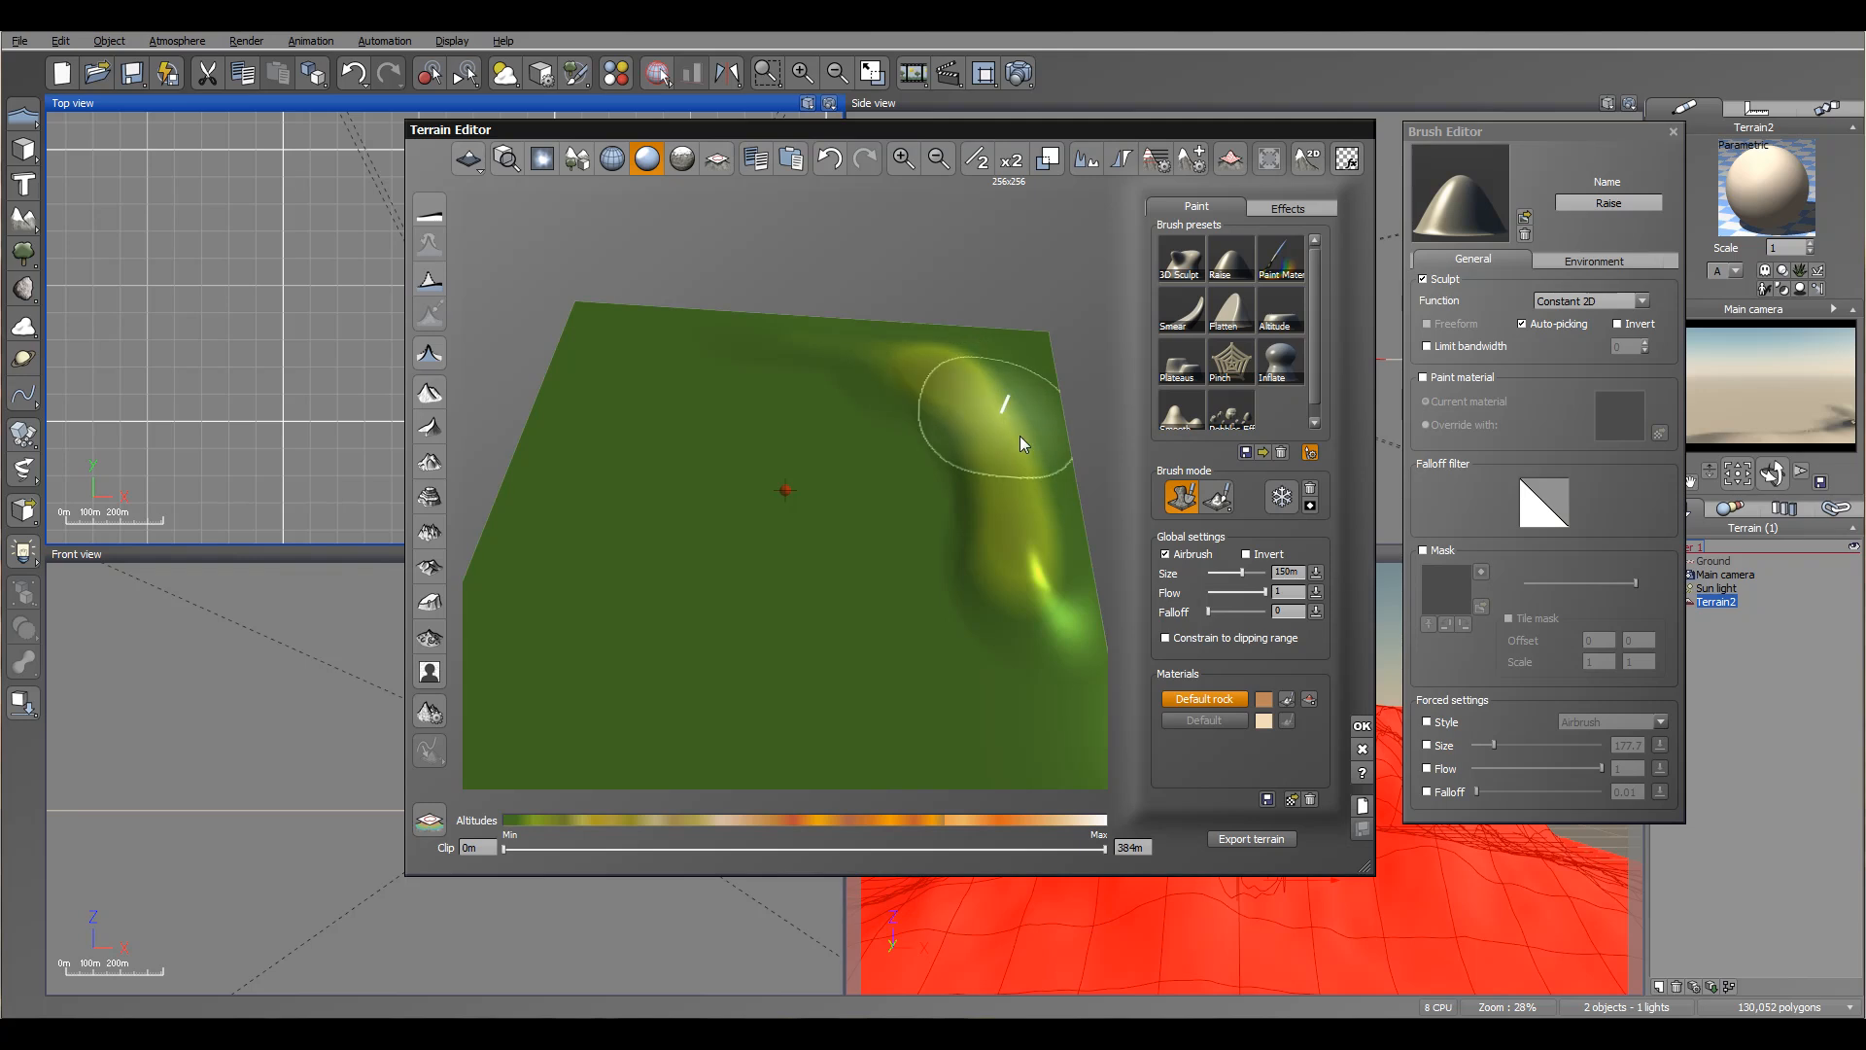
Step: Look through the preset terrain shapes, including Peak, Canyon, Dunes and Lunar
click(429, 392)
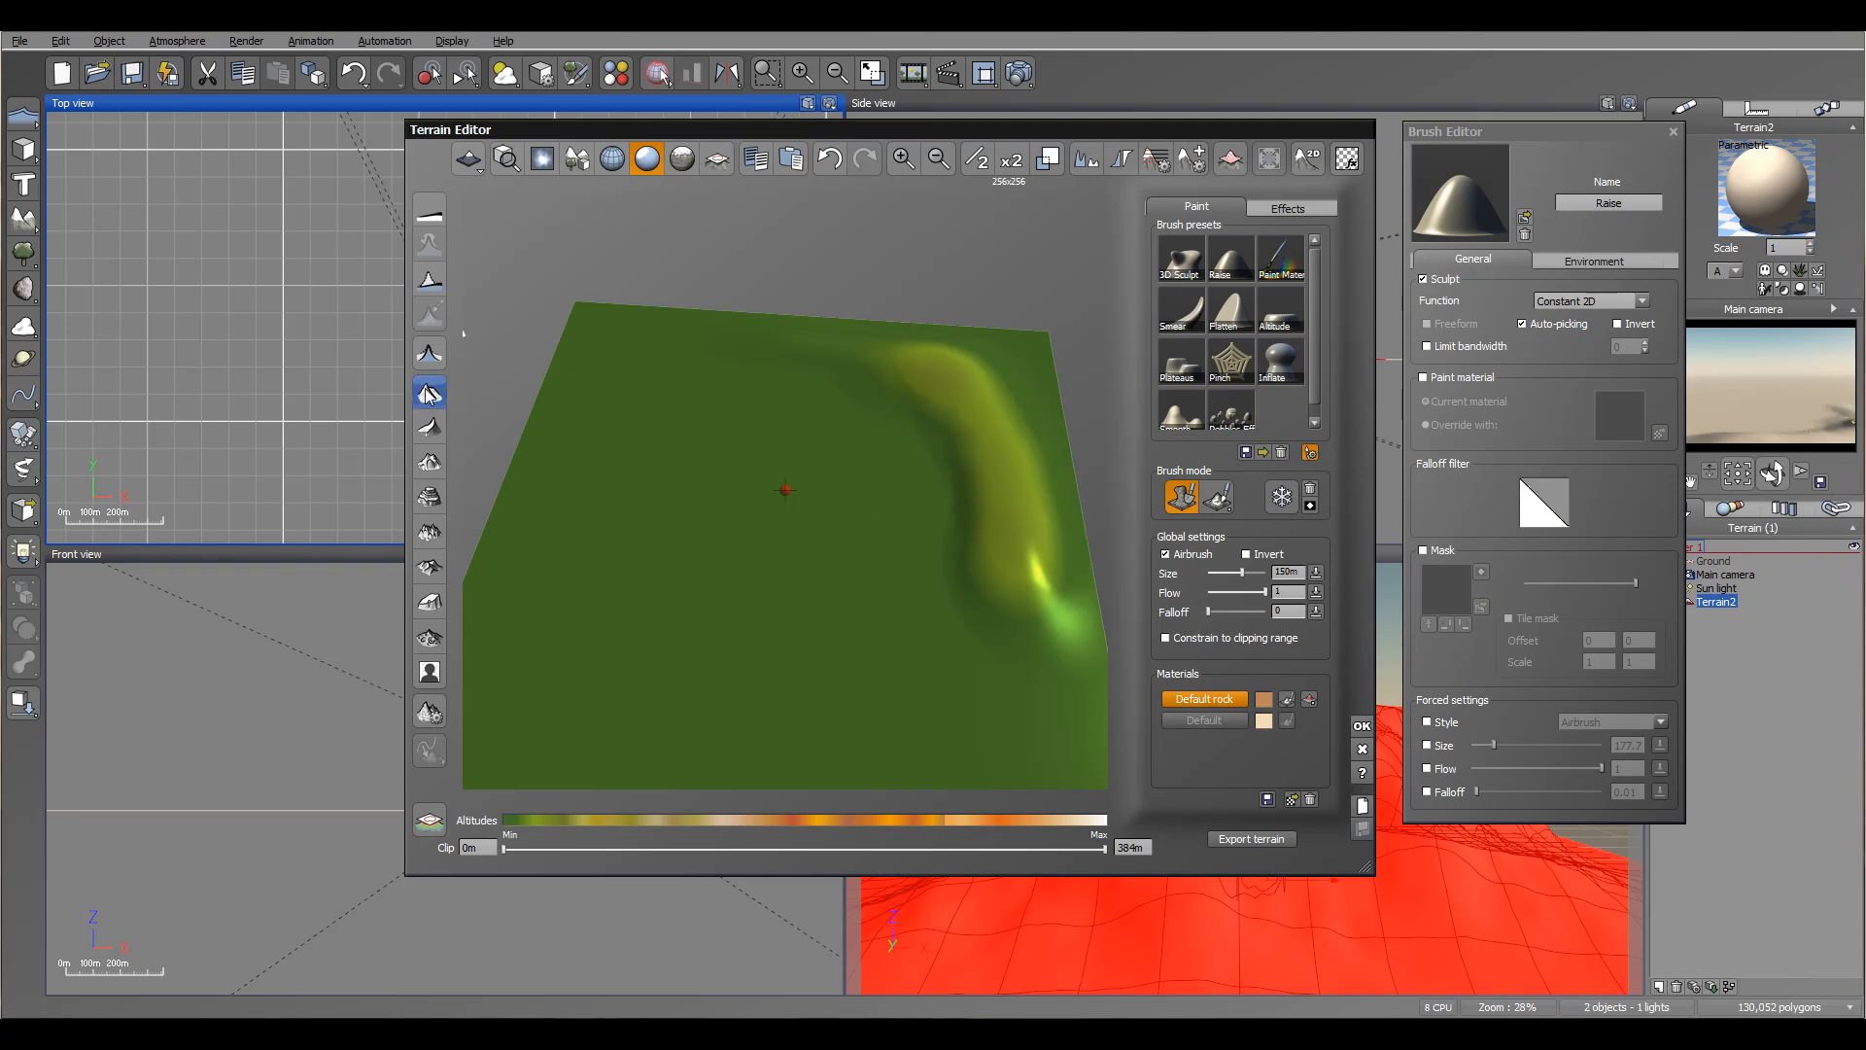
click(429, 497)
click(430, 566)
click(427, 394)
click(429, 429)
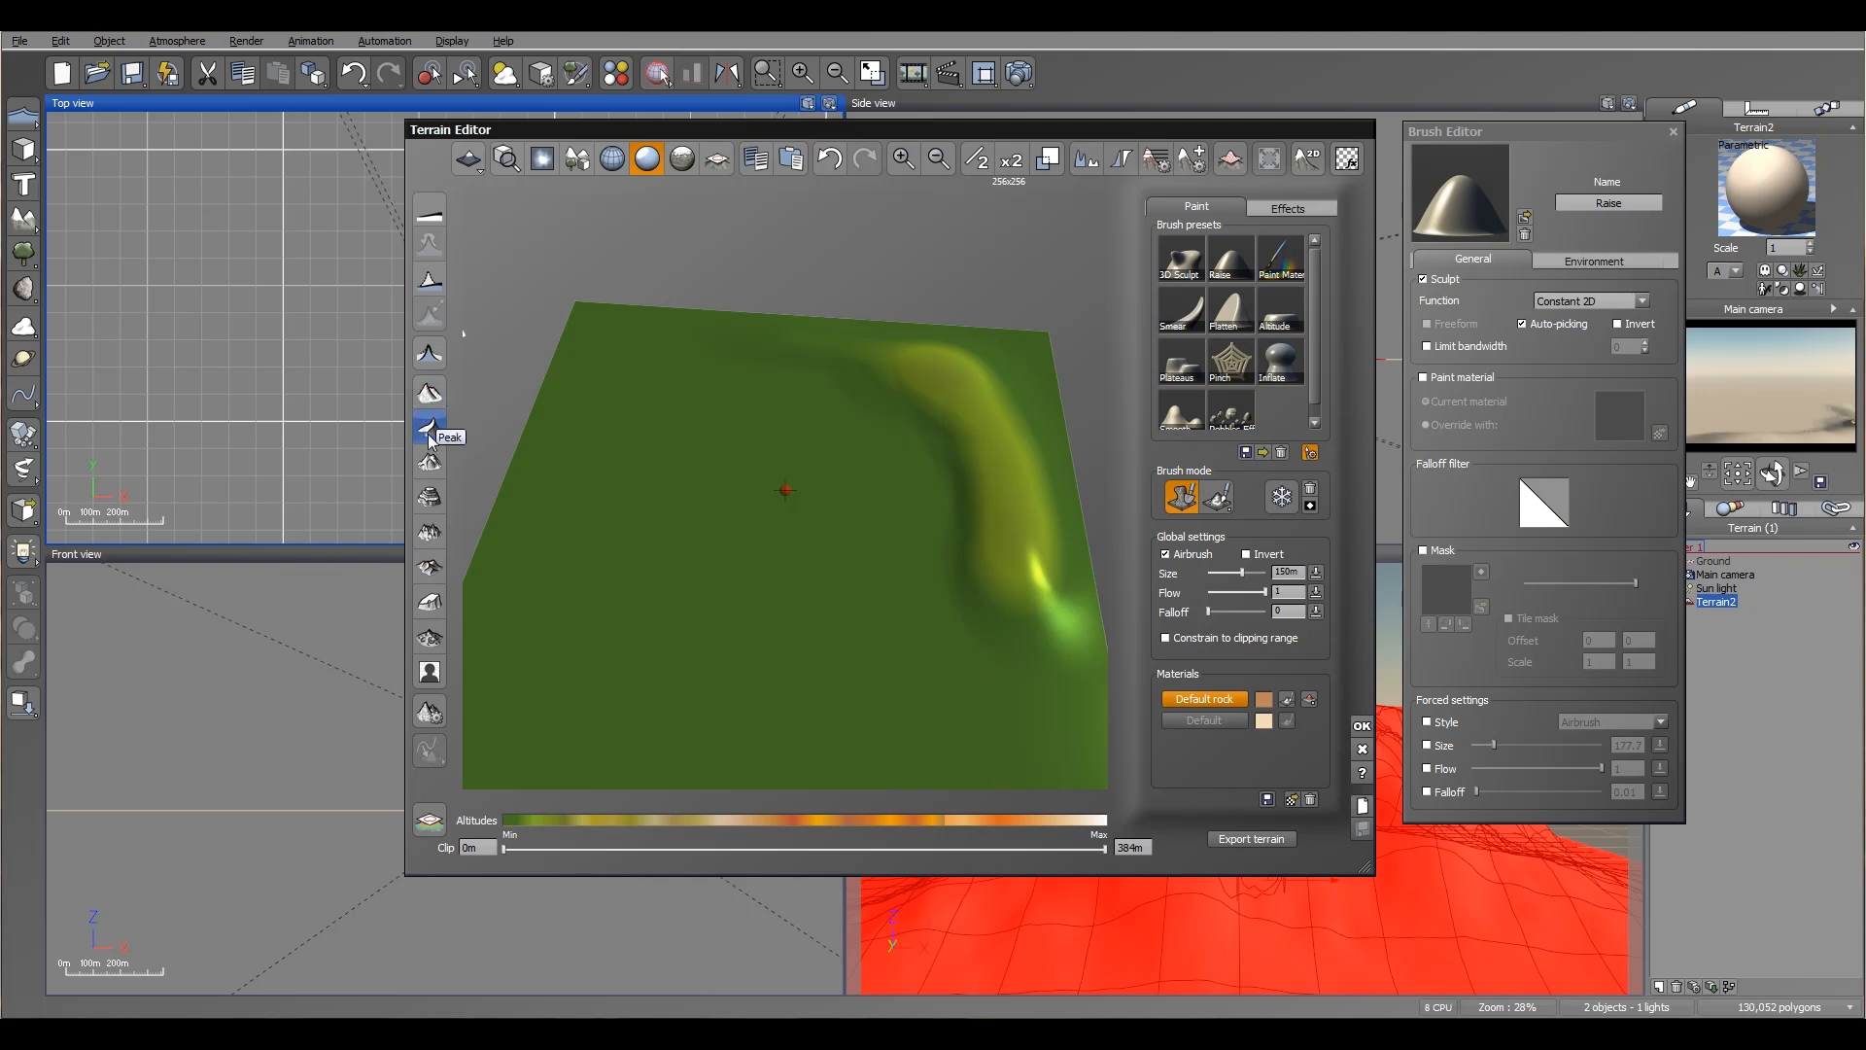
click(431, 464)
click(431, 498)
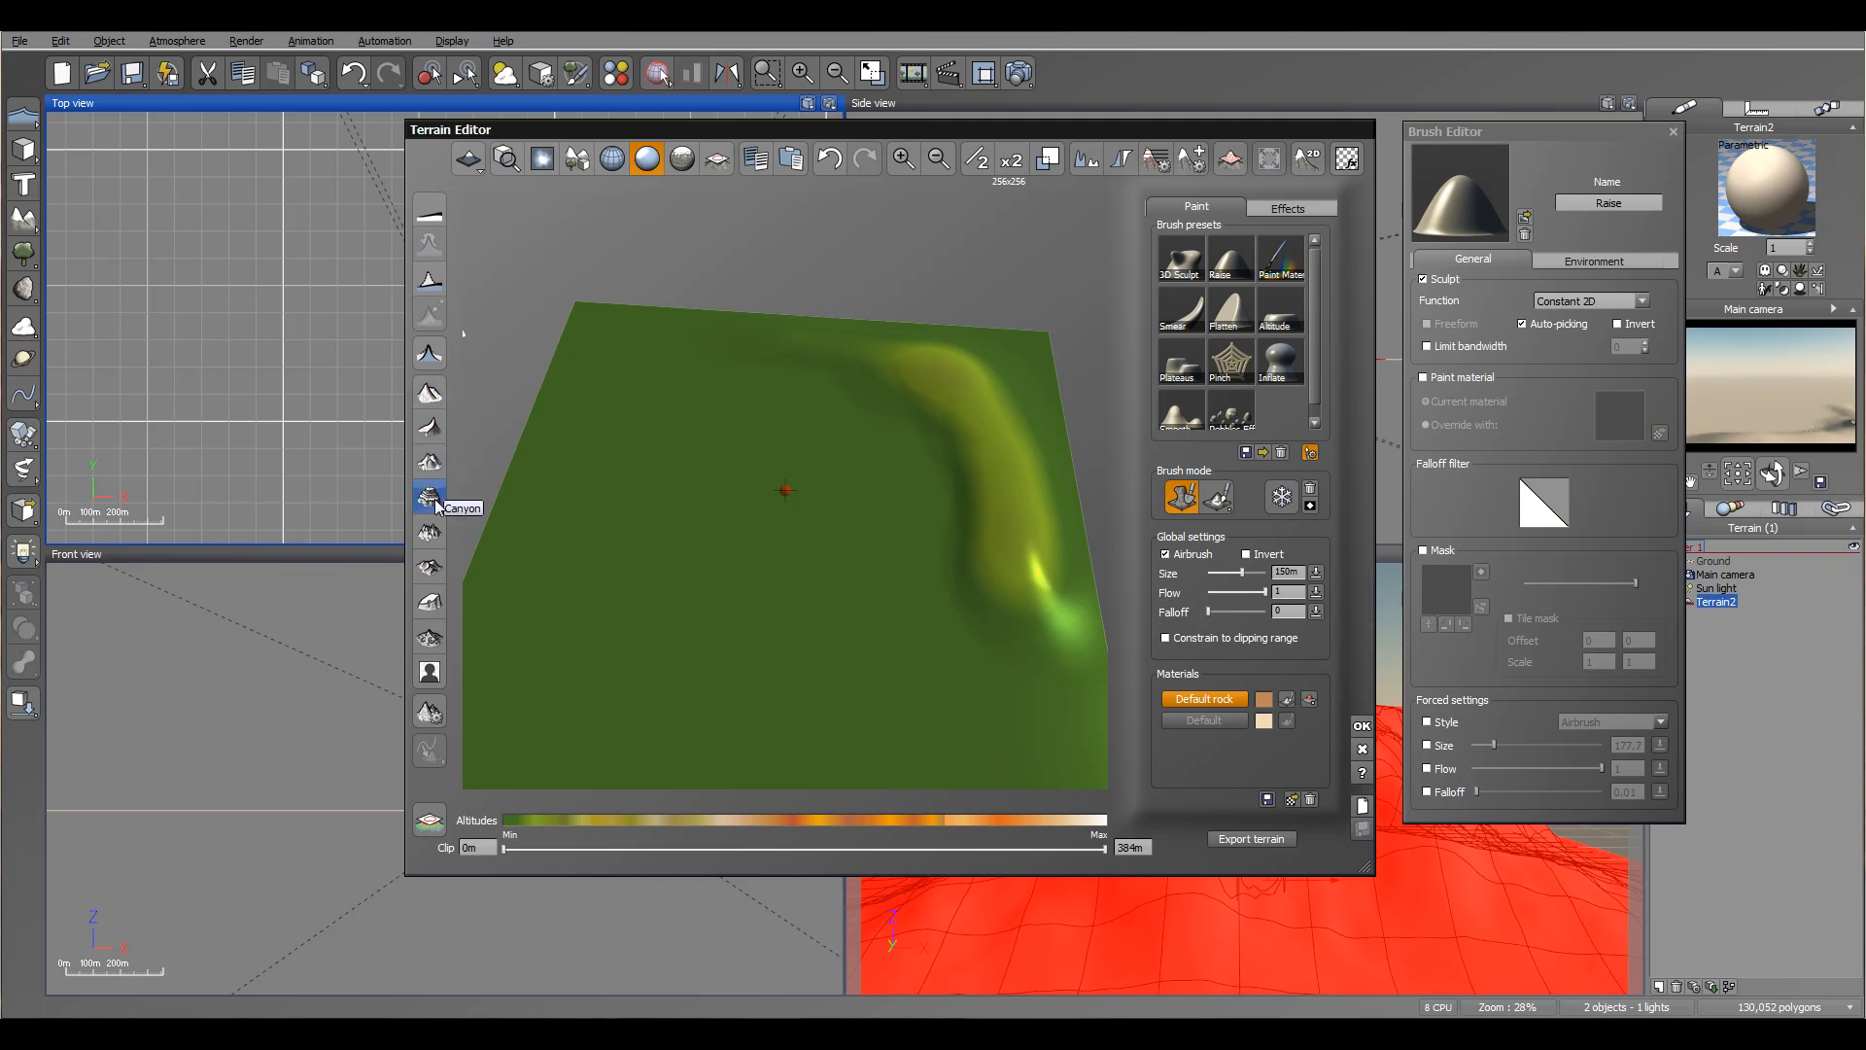
click(432, 533)
click(433, 569)
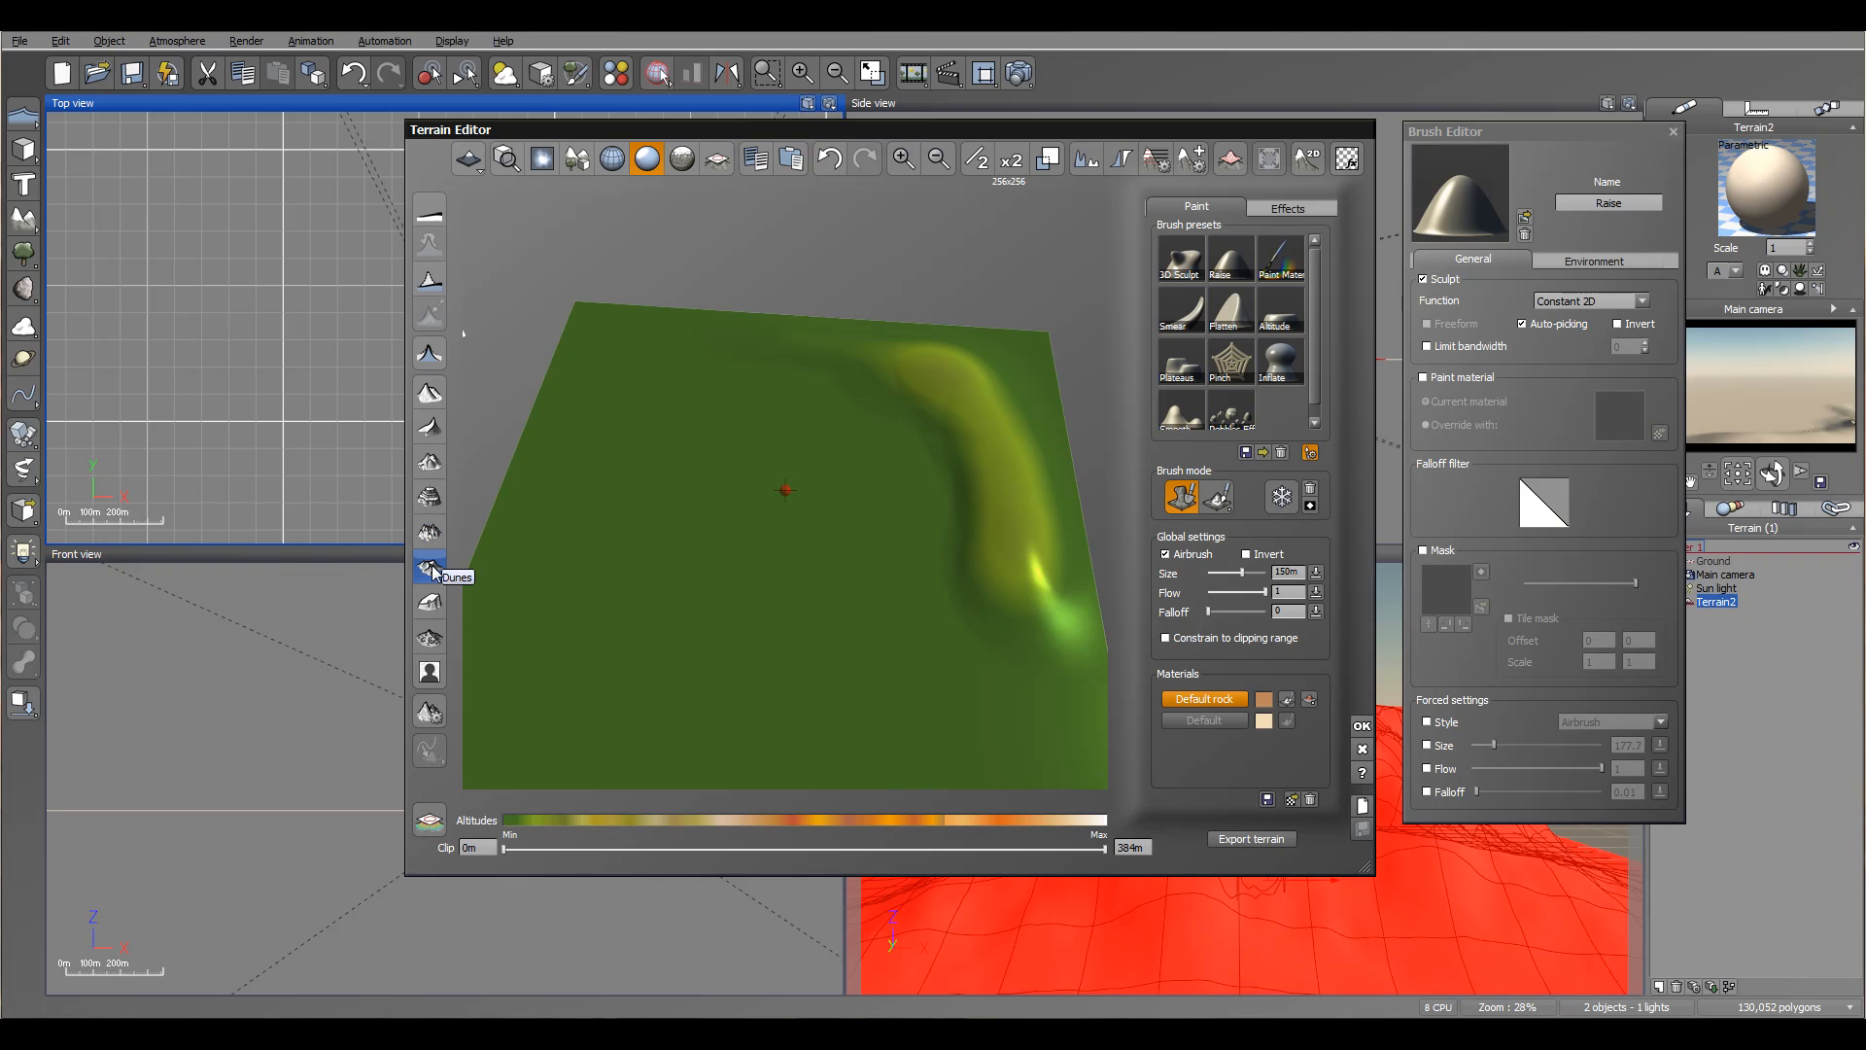
click(431, 604)
click(428, 638)
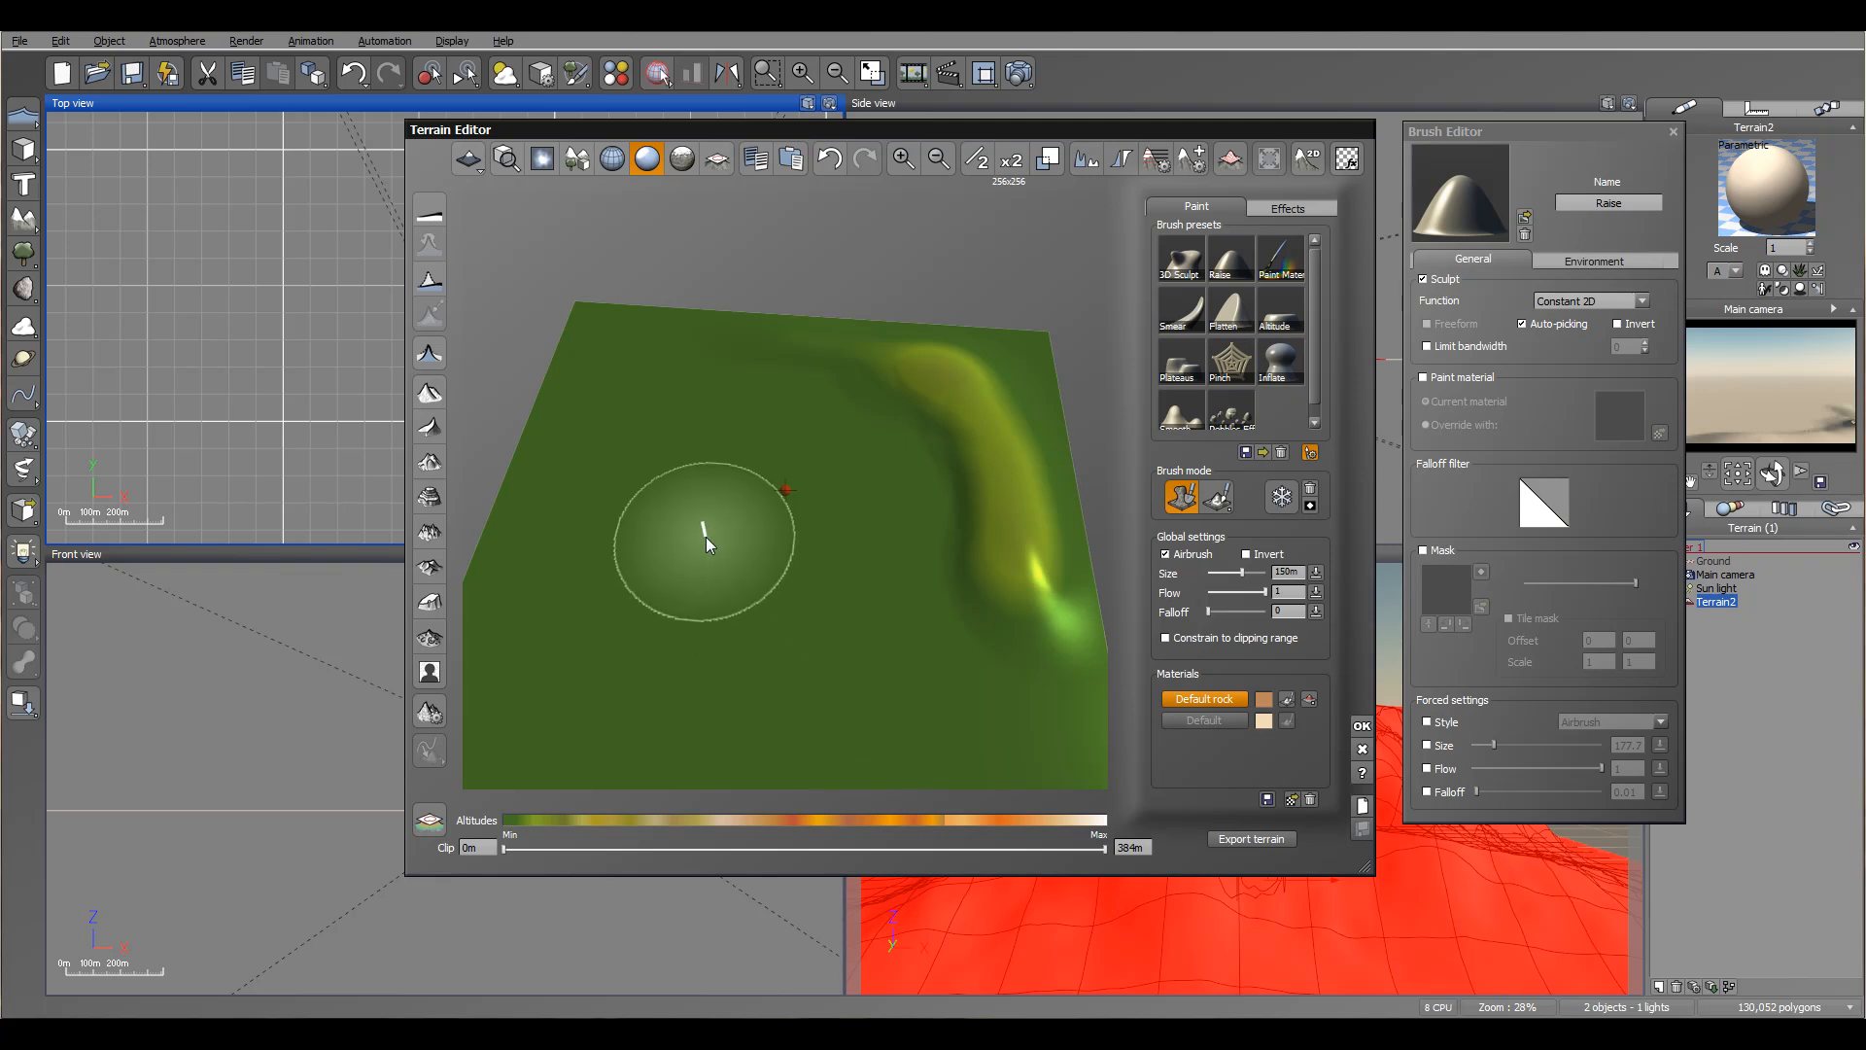
mouse_move(862, 534)
right_down()
mouse_move(913, 488)
mouse_move(890, 459)
mouse_move(878, 491)
right_up()
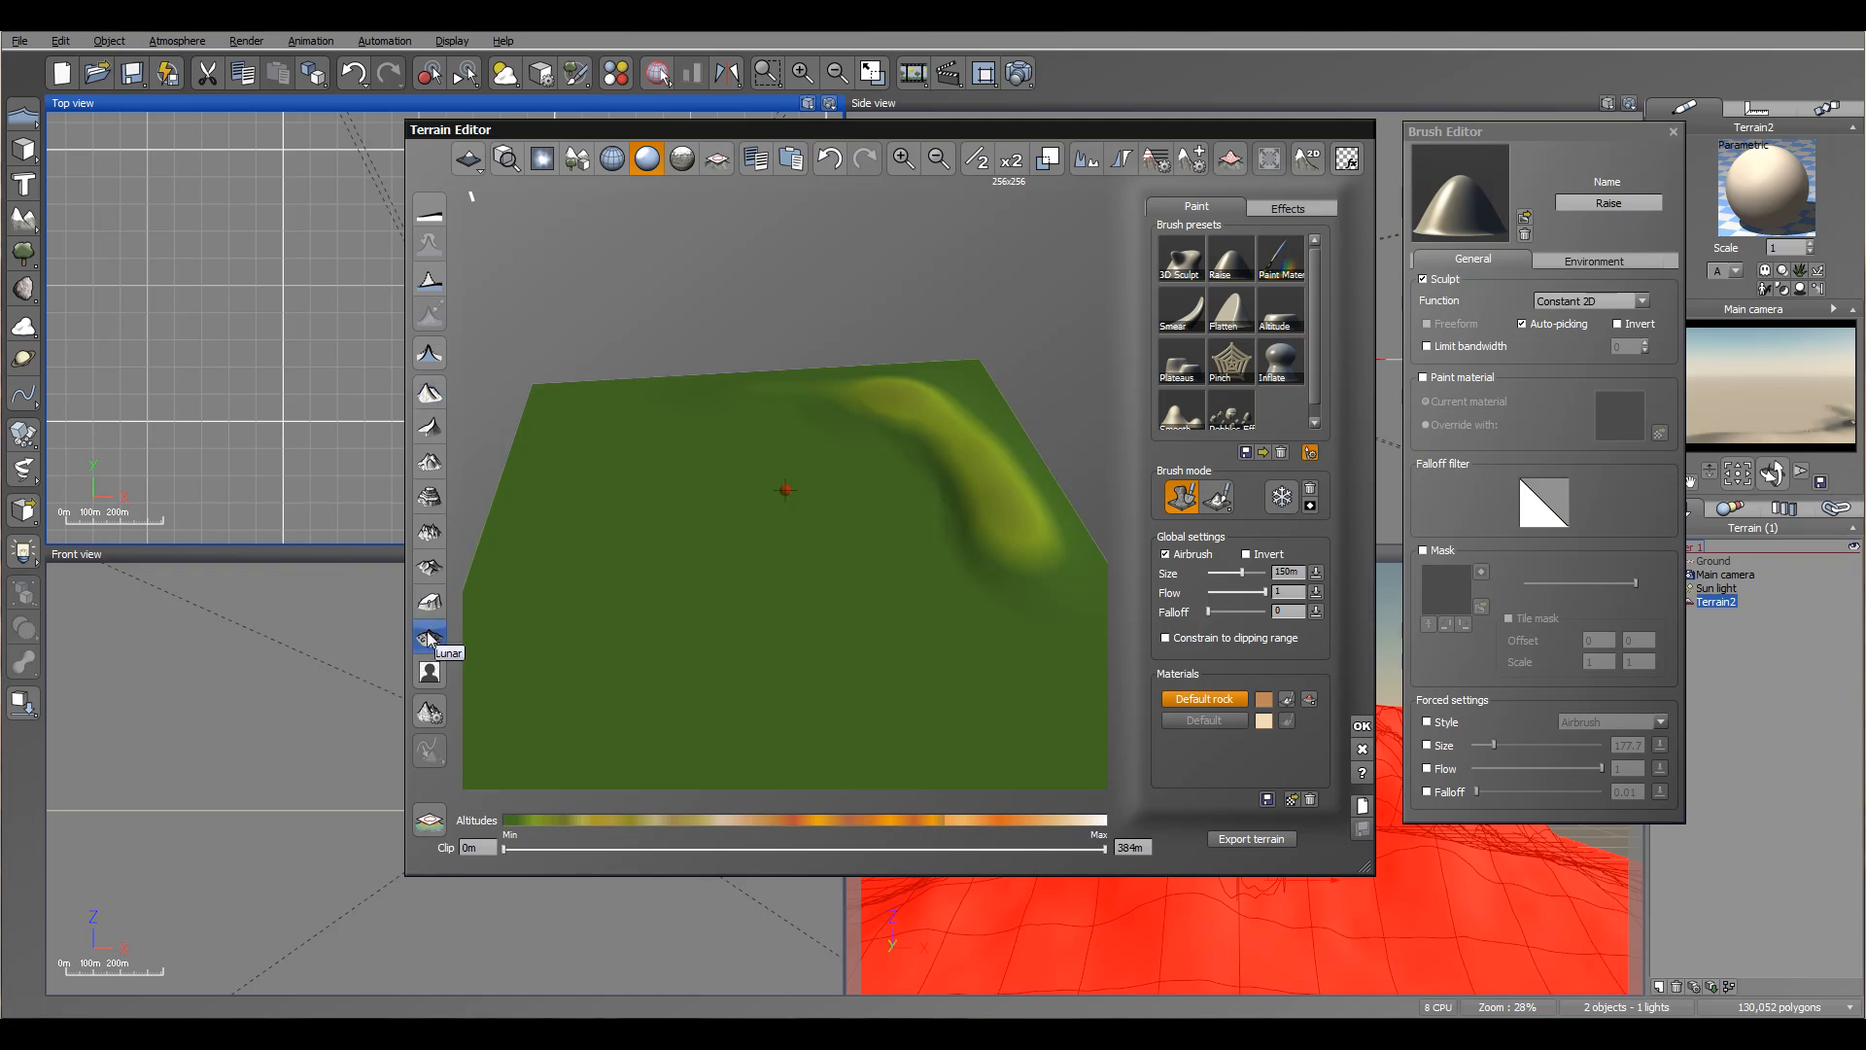
Step: Generate a mountain relief on the terrain and reshape it with the Peak preset
click(433, 386)
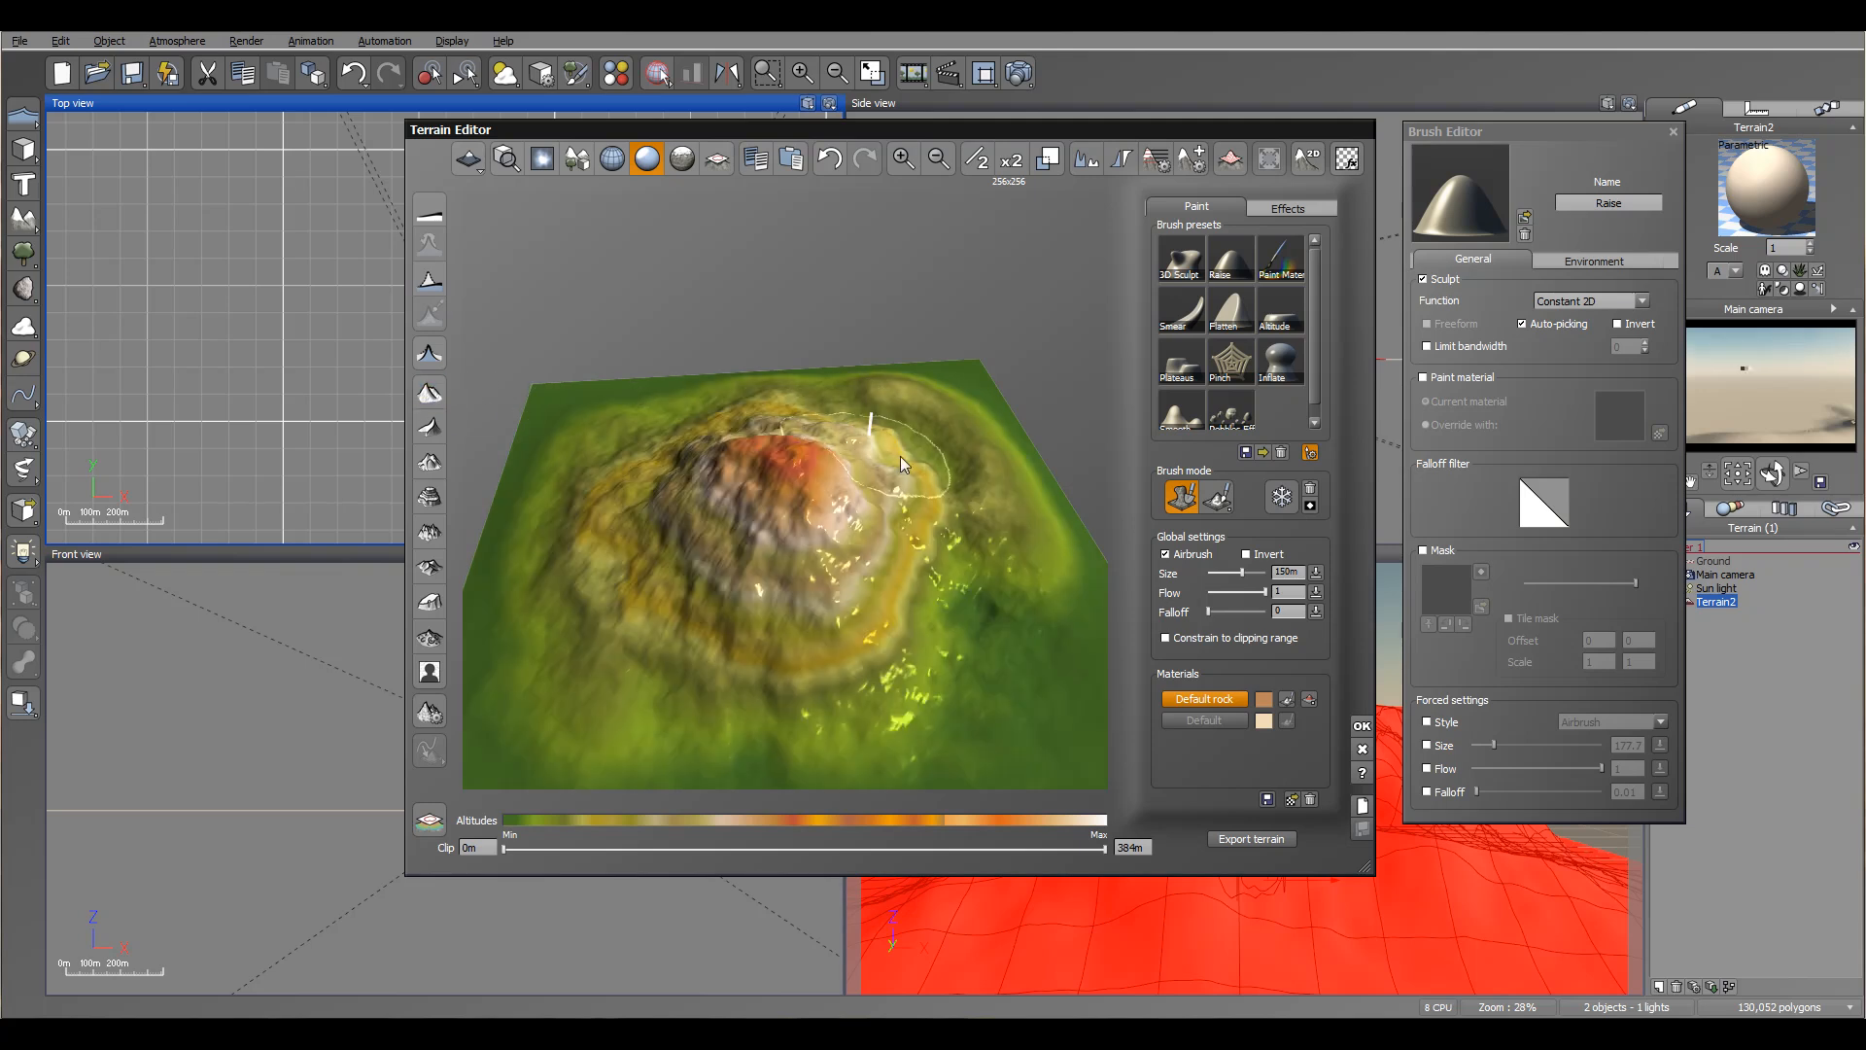
mouse_move(888, 404)
right_down()
mouse_move(882, 363)
mouse_move(902, 425)
mouse_move(635, 349)
mouse_move(906, 395)
right_up()
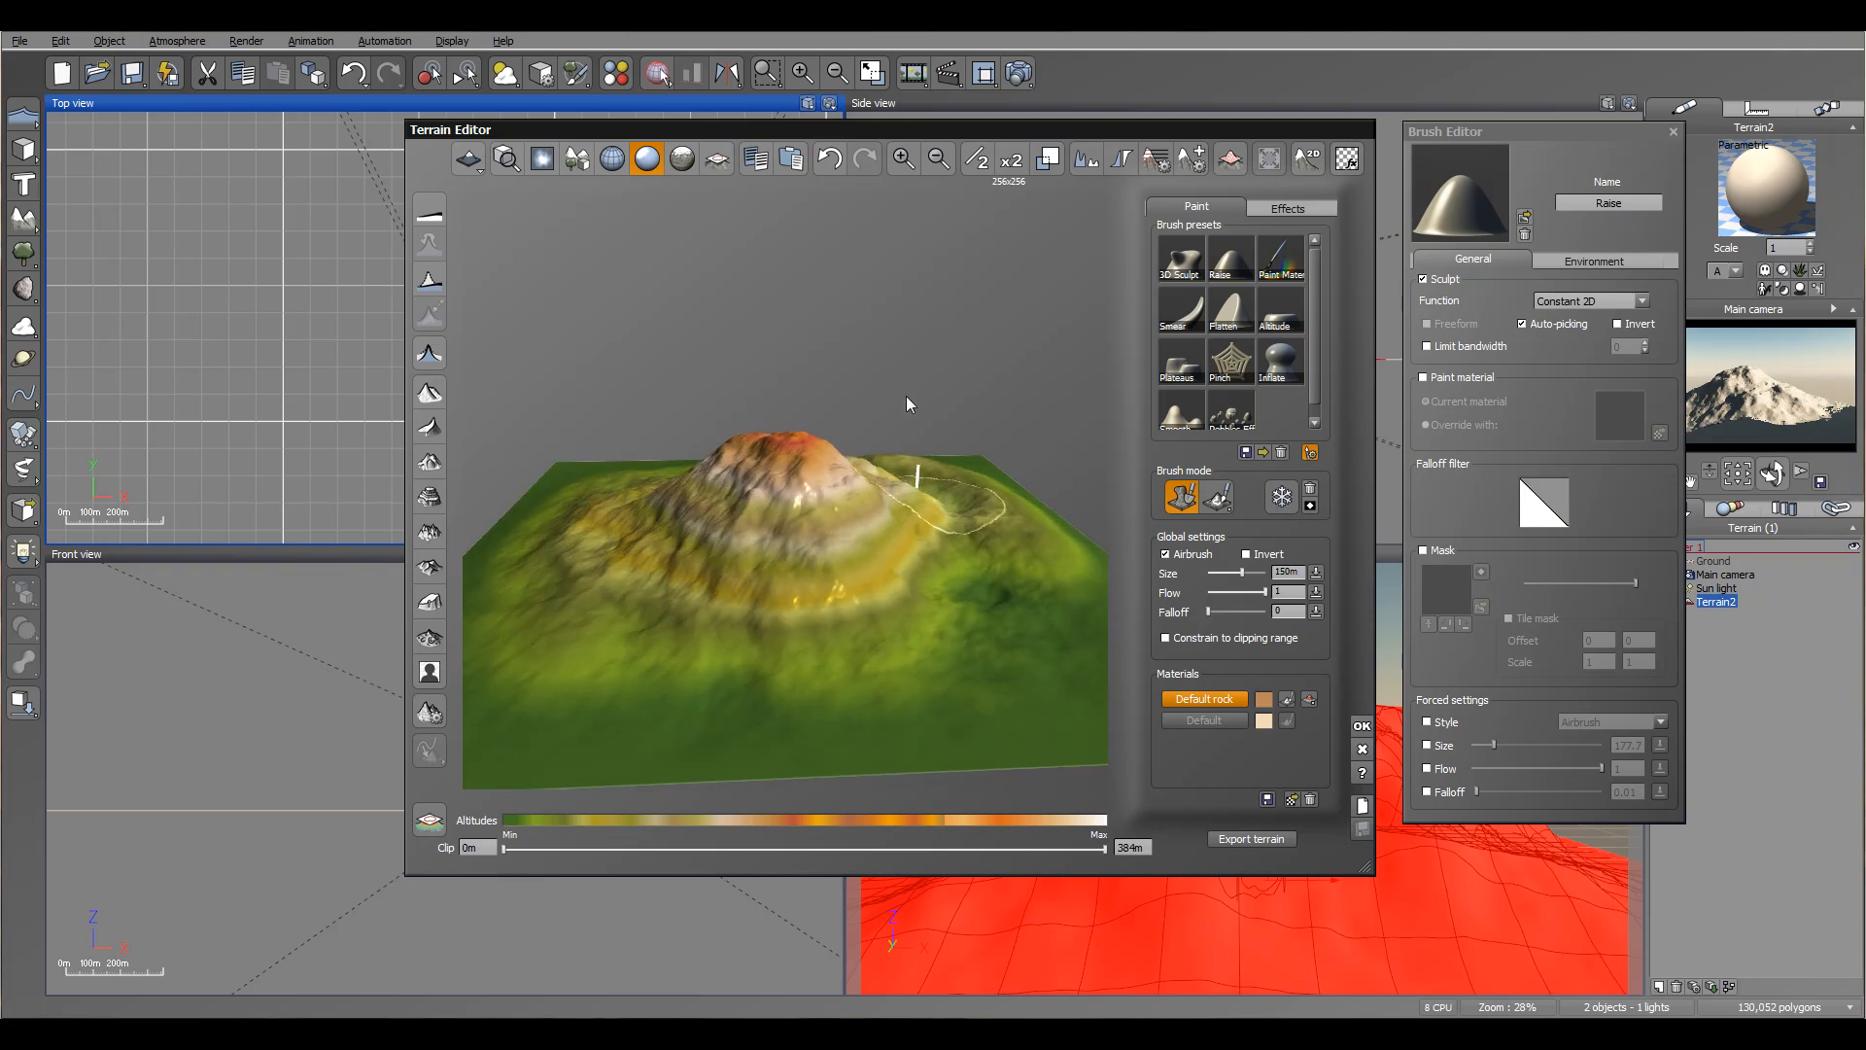
click(431, 429)
mouse_move(863, 404)
right_down()
mouse_move(848, 476)
mouse_move(489, 411)
right_up()
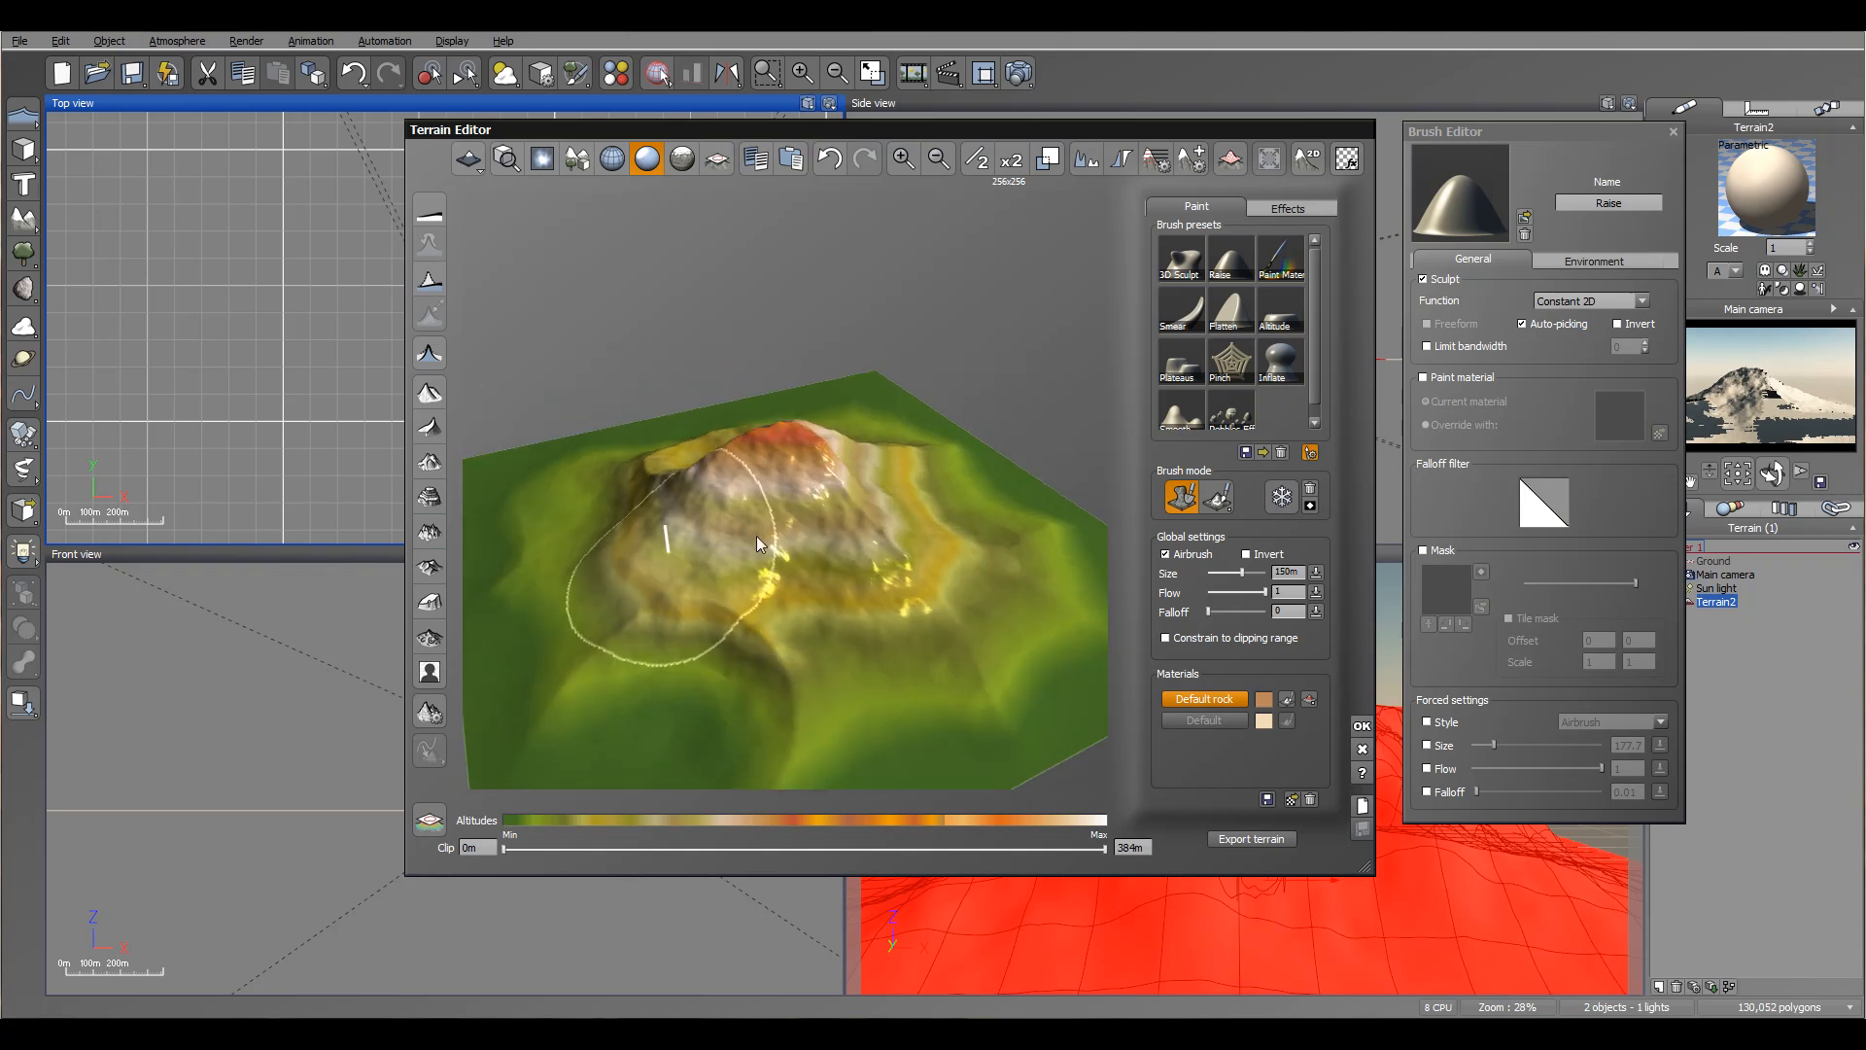
right_drag(715, 493, 865, 482)
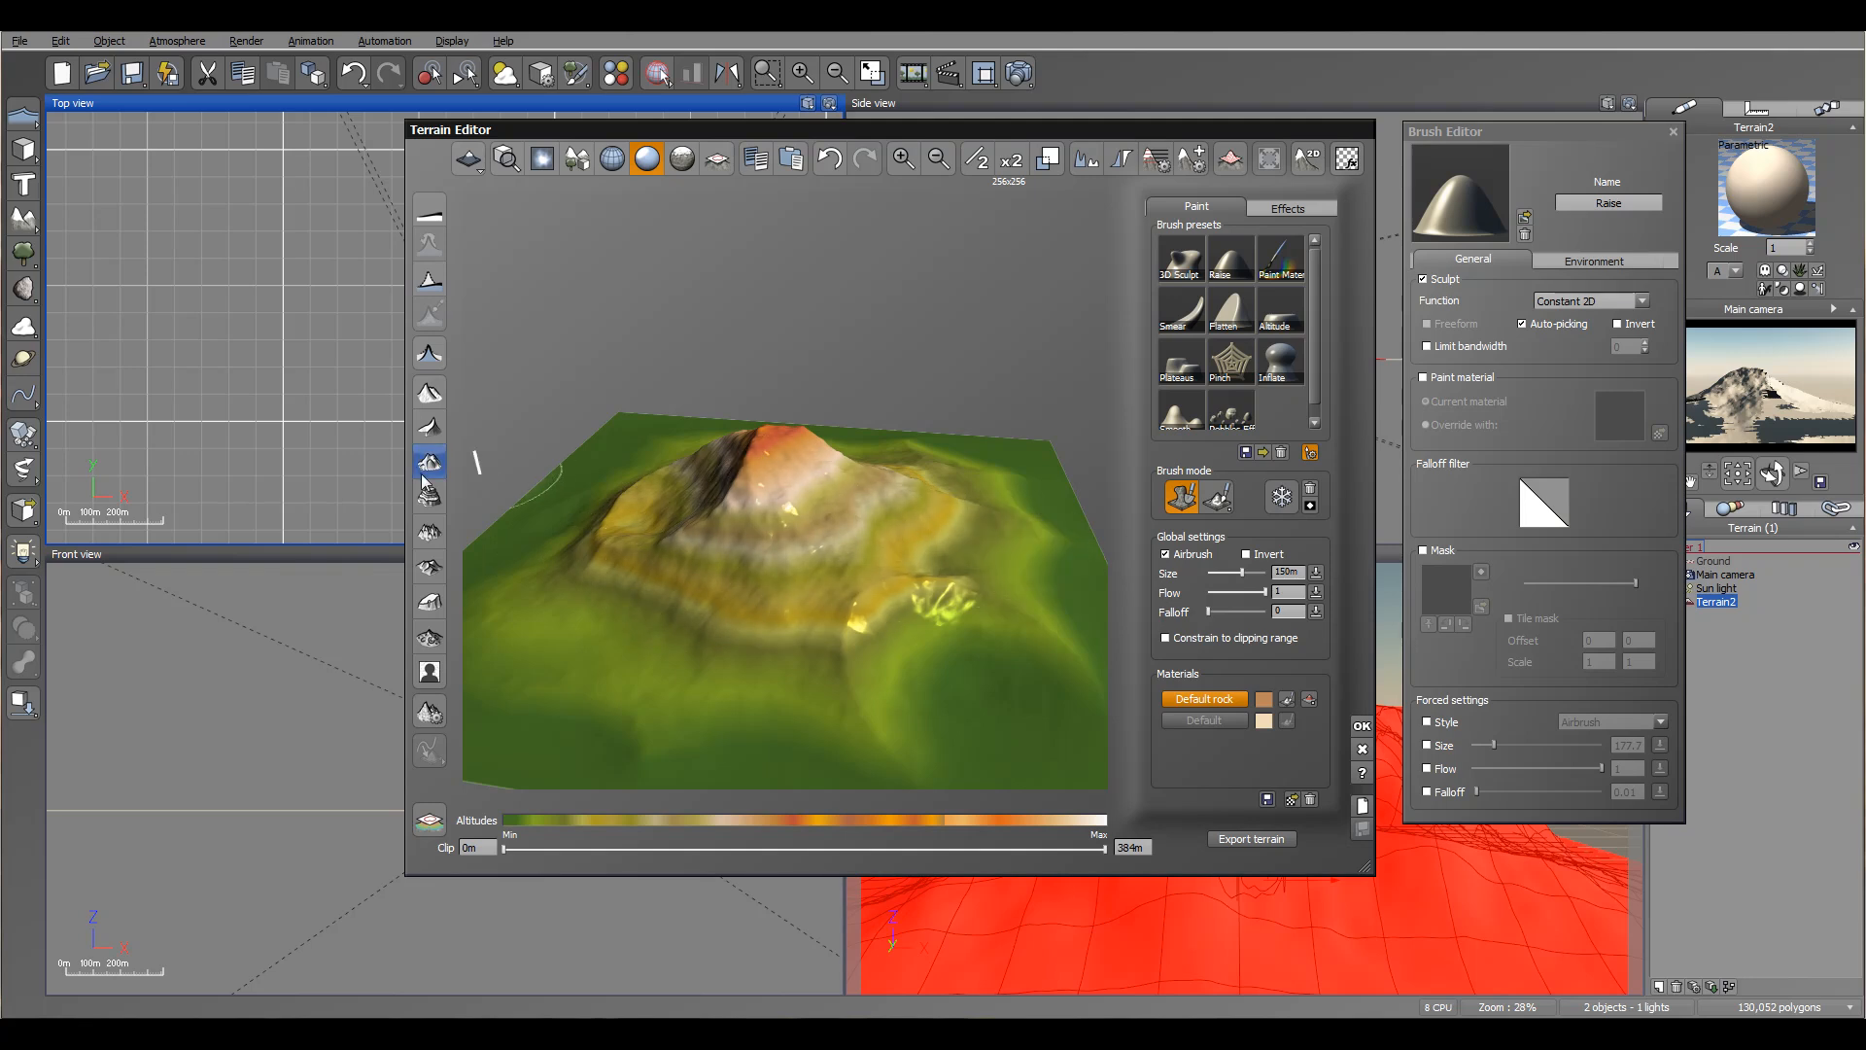
Step: Rework the mountain with the Iceberg and Peak presets to build up a broader, ridged summit
click(432, 612)
click(430, 427)
mouse_move(734, 451)
mouse_down()
mouse_move(592, 550)
mouse_move(700, 599)
mouse_move(971, 481)
mouse_up()
mouse_move(1001, 476)
right_down()
mouse_move(977, 596)
mouse_move(1016, 572)
mouse_move(930, 452)
right_up()
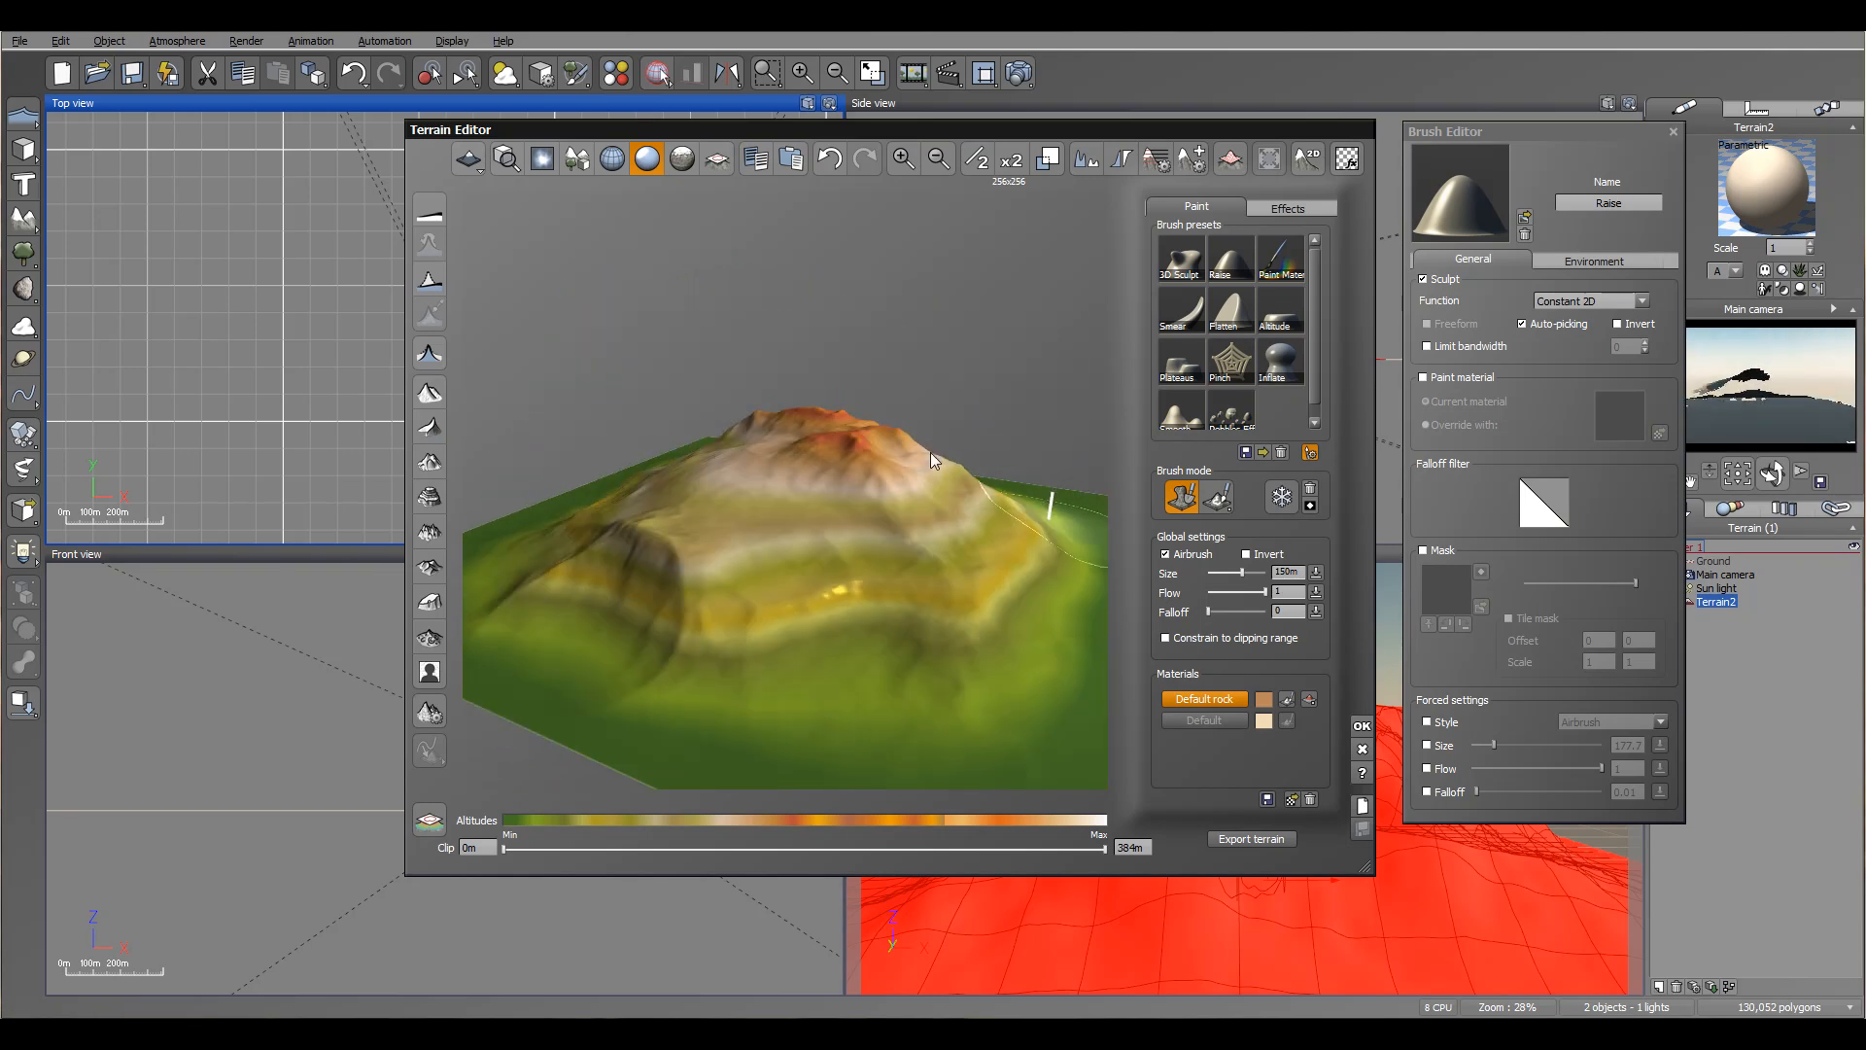
mouse_move(649, 422)
right_down()
mouse_move(681, 457)
mouse_move(907, 543)
mouse_move(1034, 491)
right_up()
right_drag(795, 490, 795, 464)
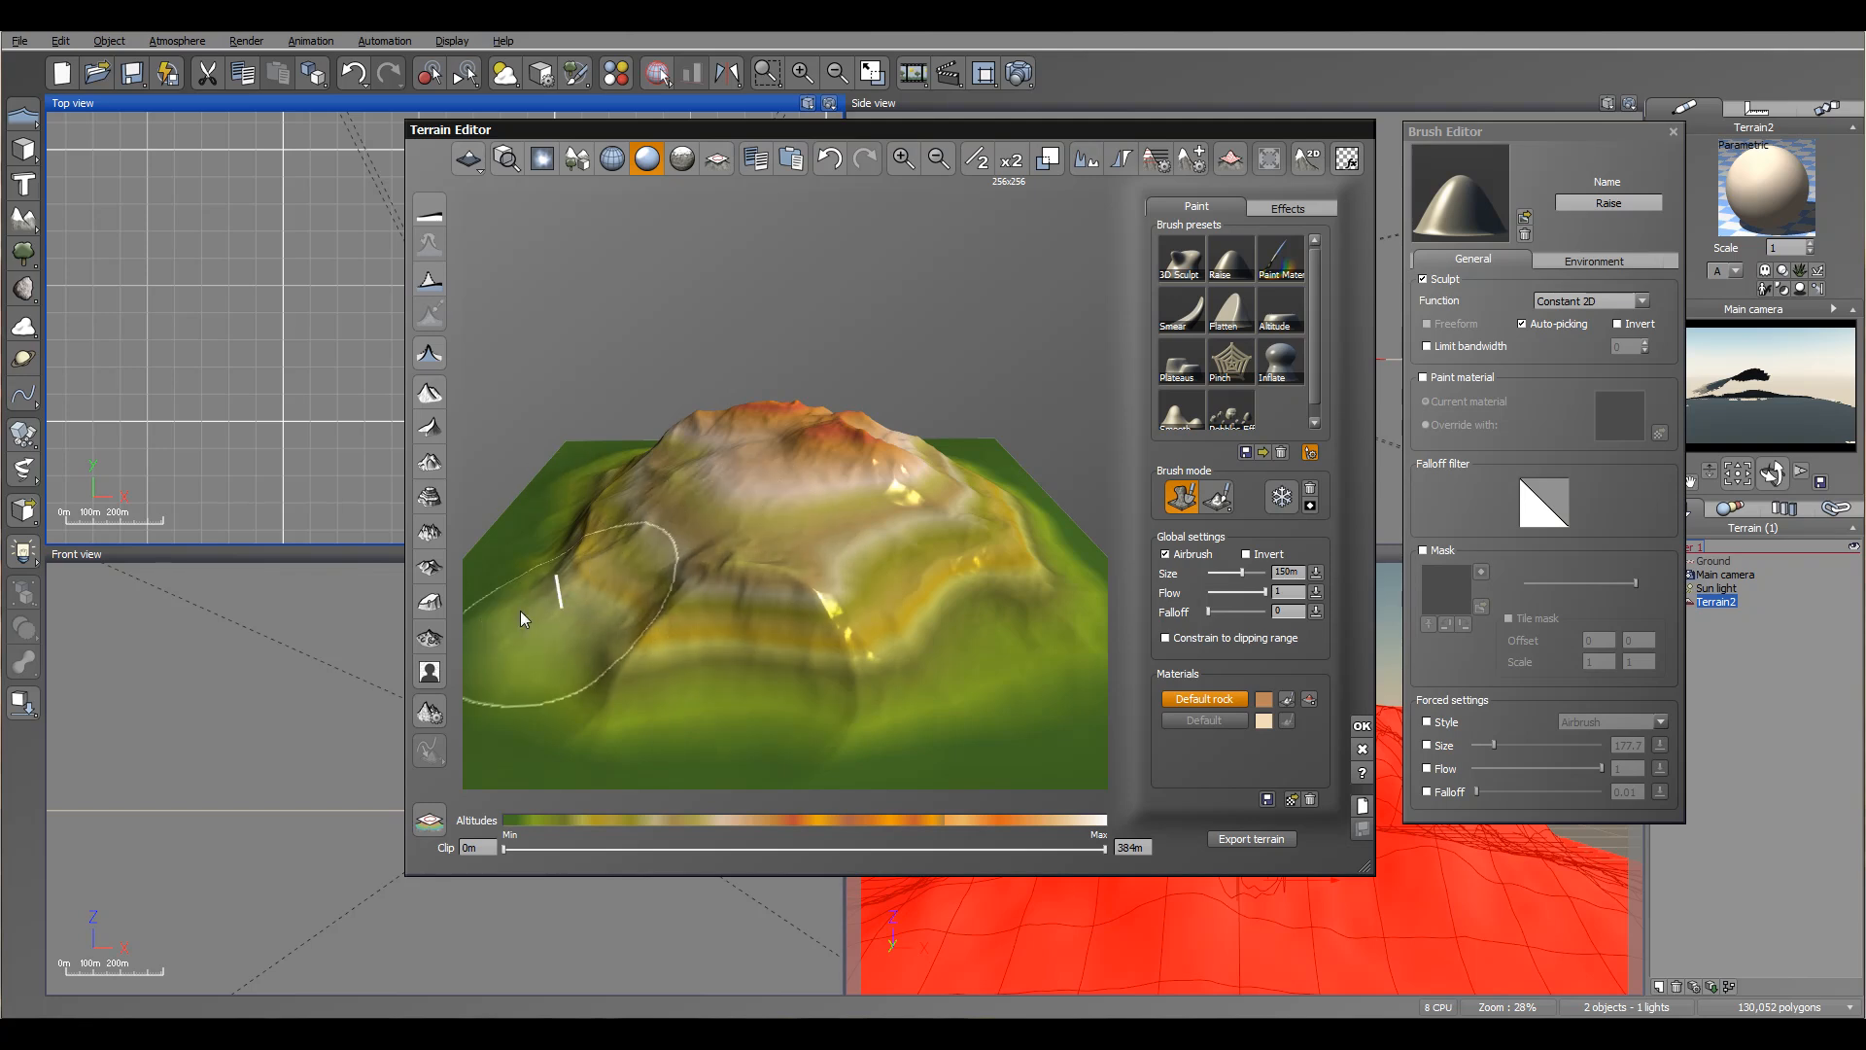
right_drag(732, 523, 759, 554)
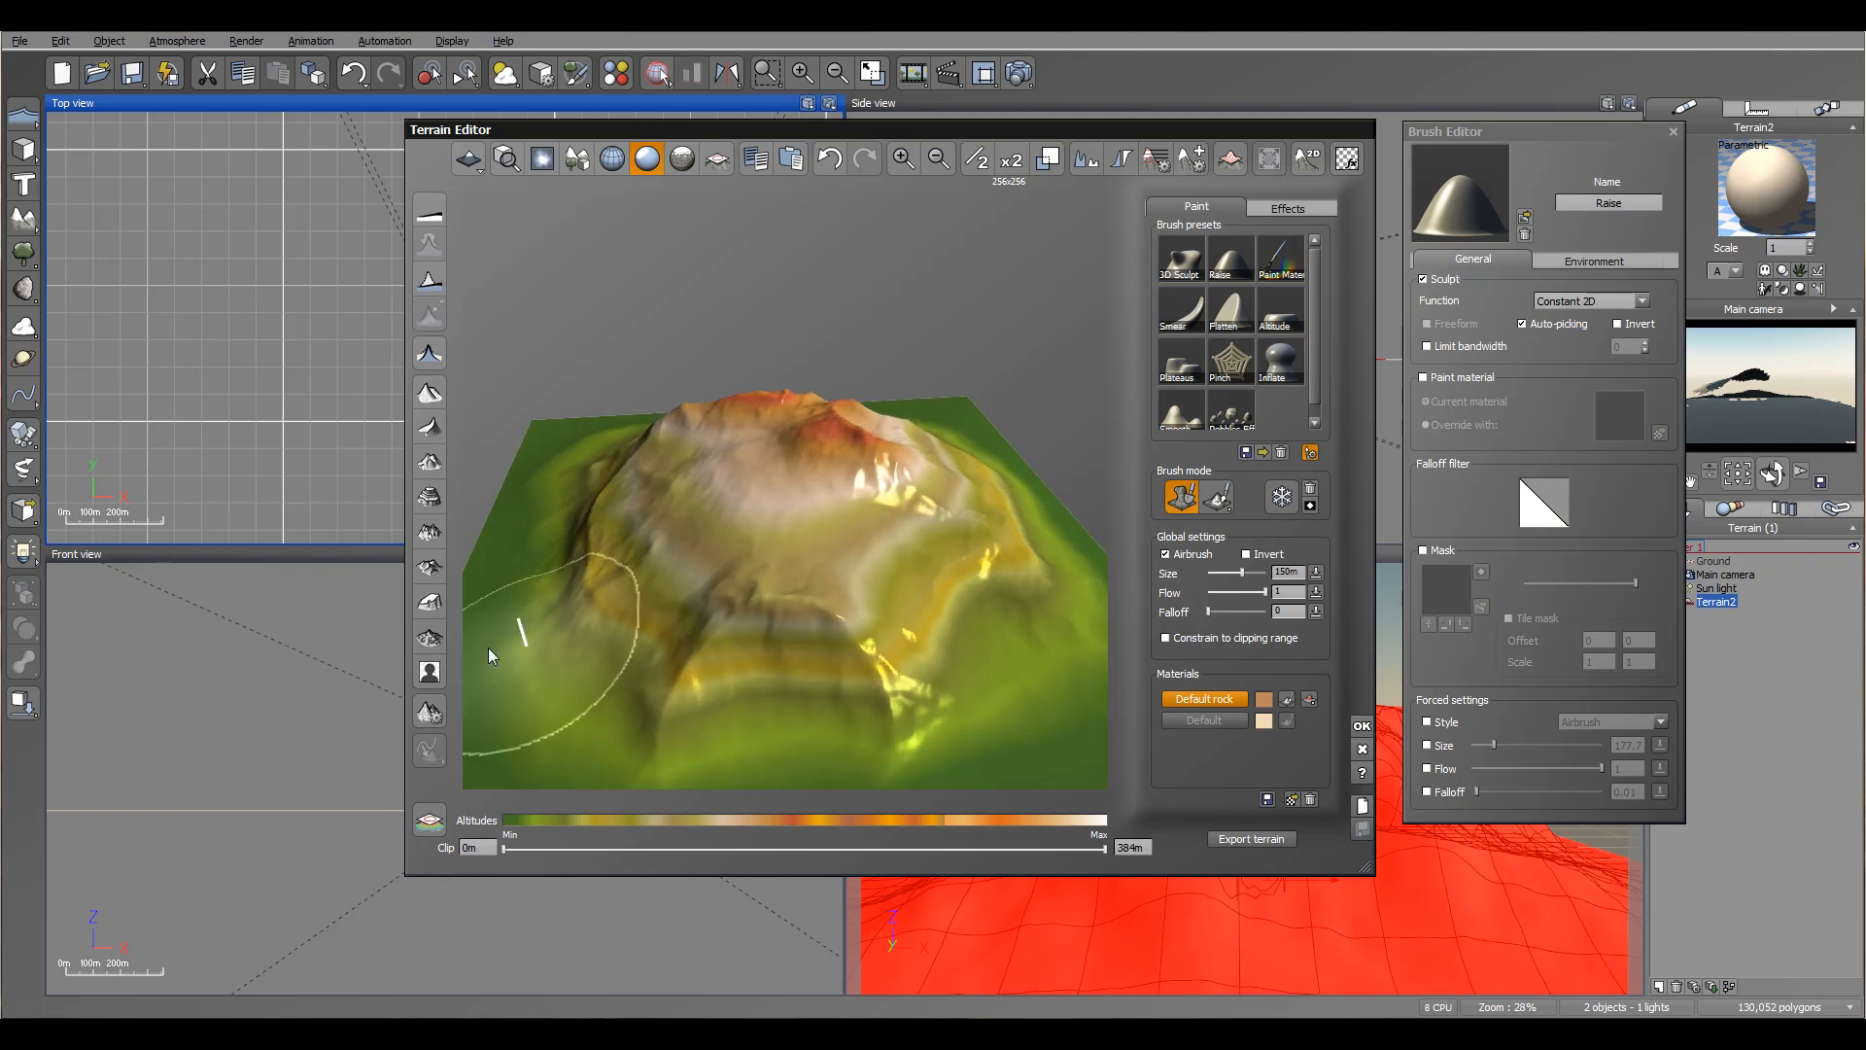
Step: Cover the terrain with craters using the Lunar preset and wear it down with the Eroded preset
click(435, 639)
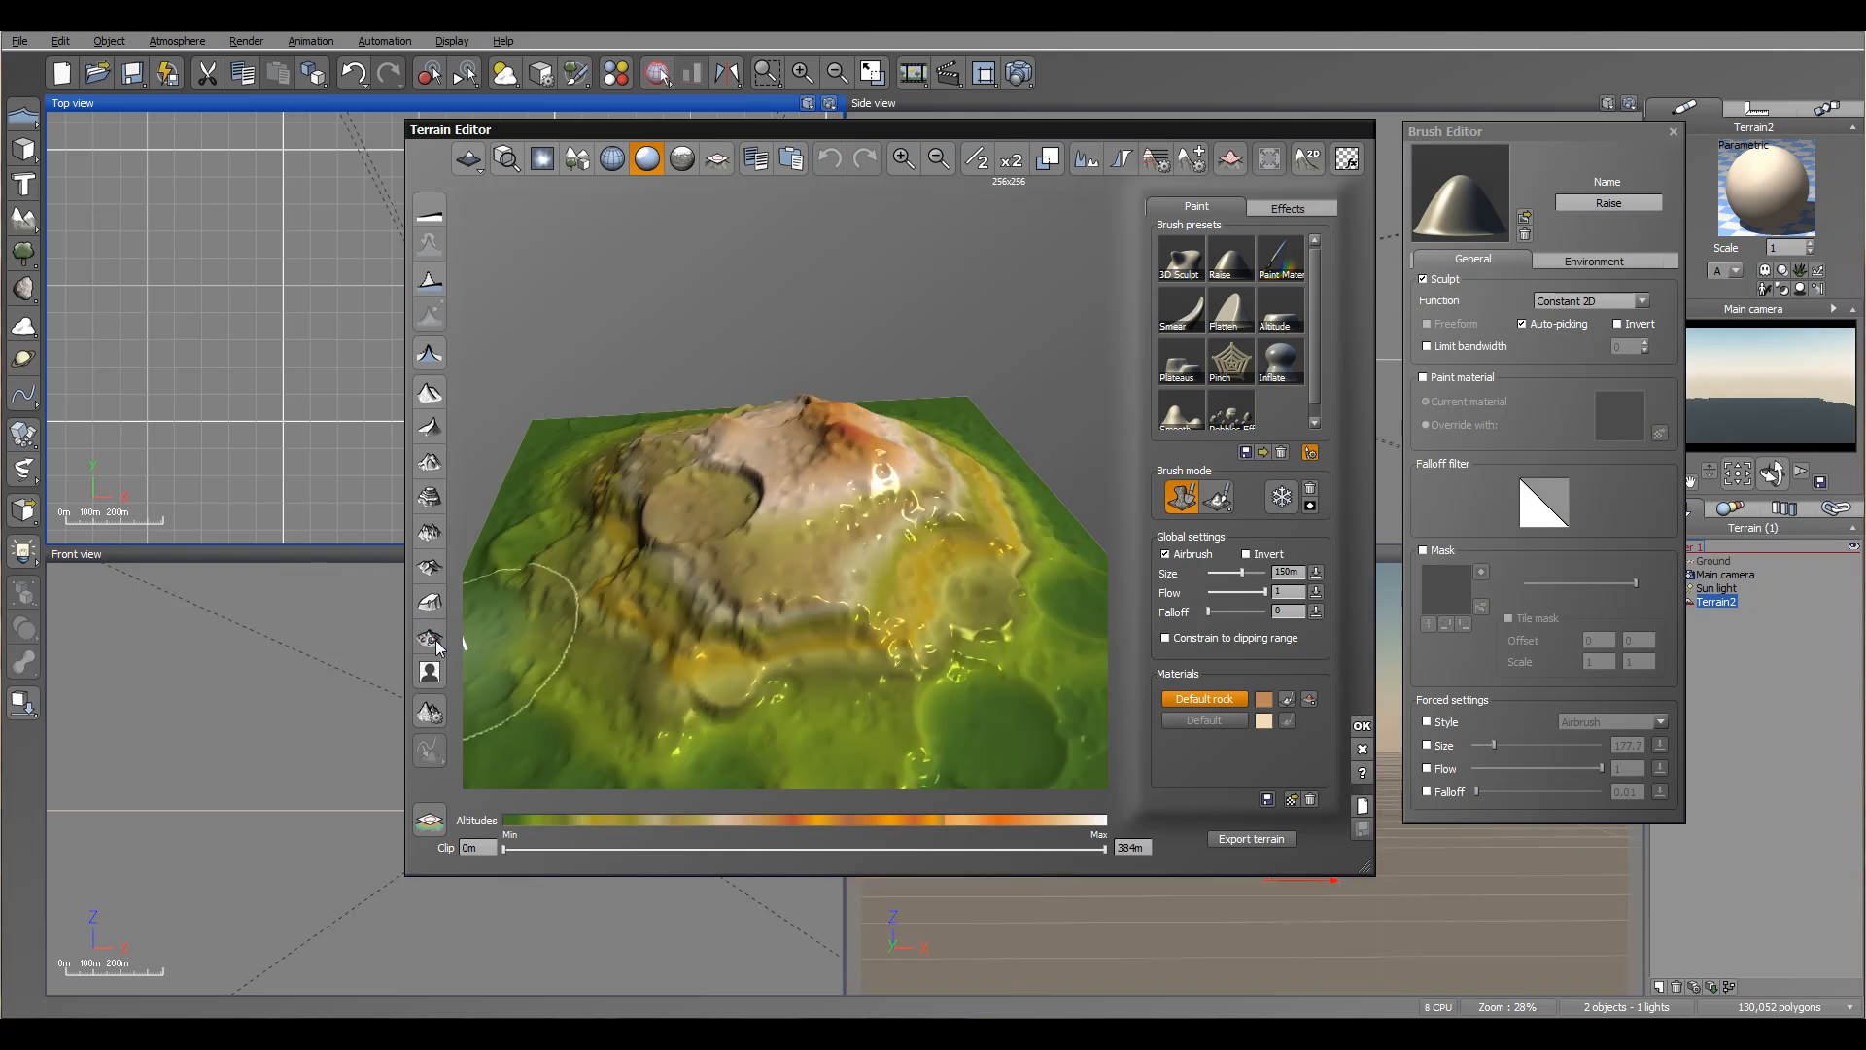
click(433, 459)
mouse_move(900, 531)
right_down()
mouse_move(920, 593)
mouse_move(699, 500)
mouse_move(1040, 546)
right_up()
right_drag(1014, 665, 809, 411)
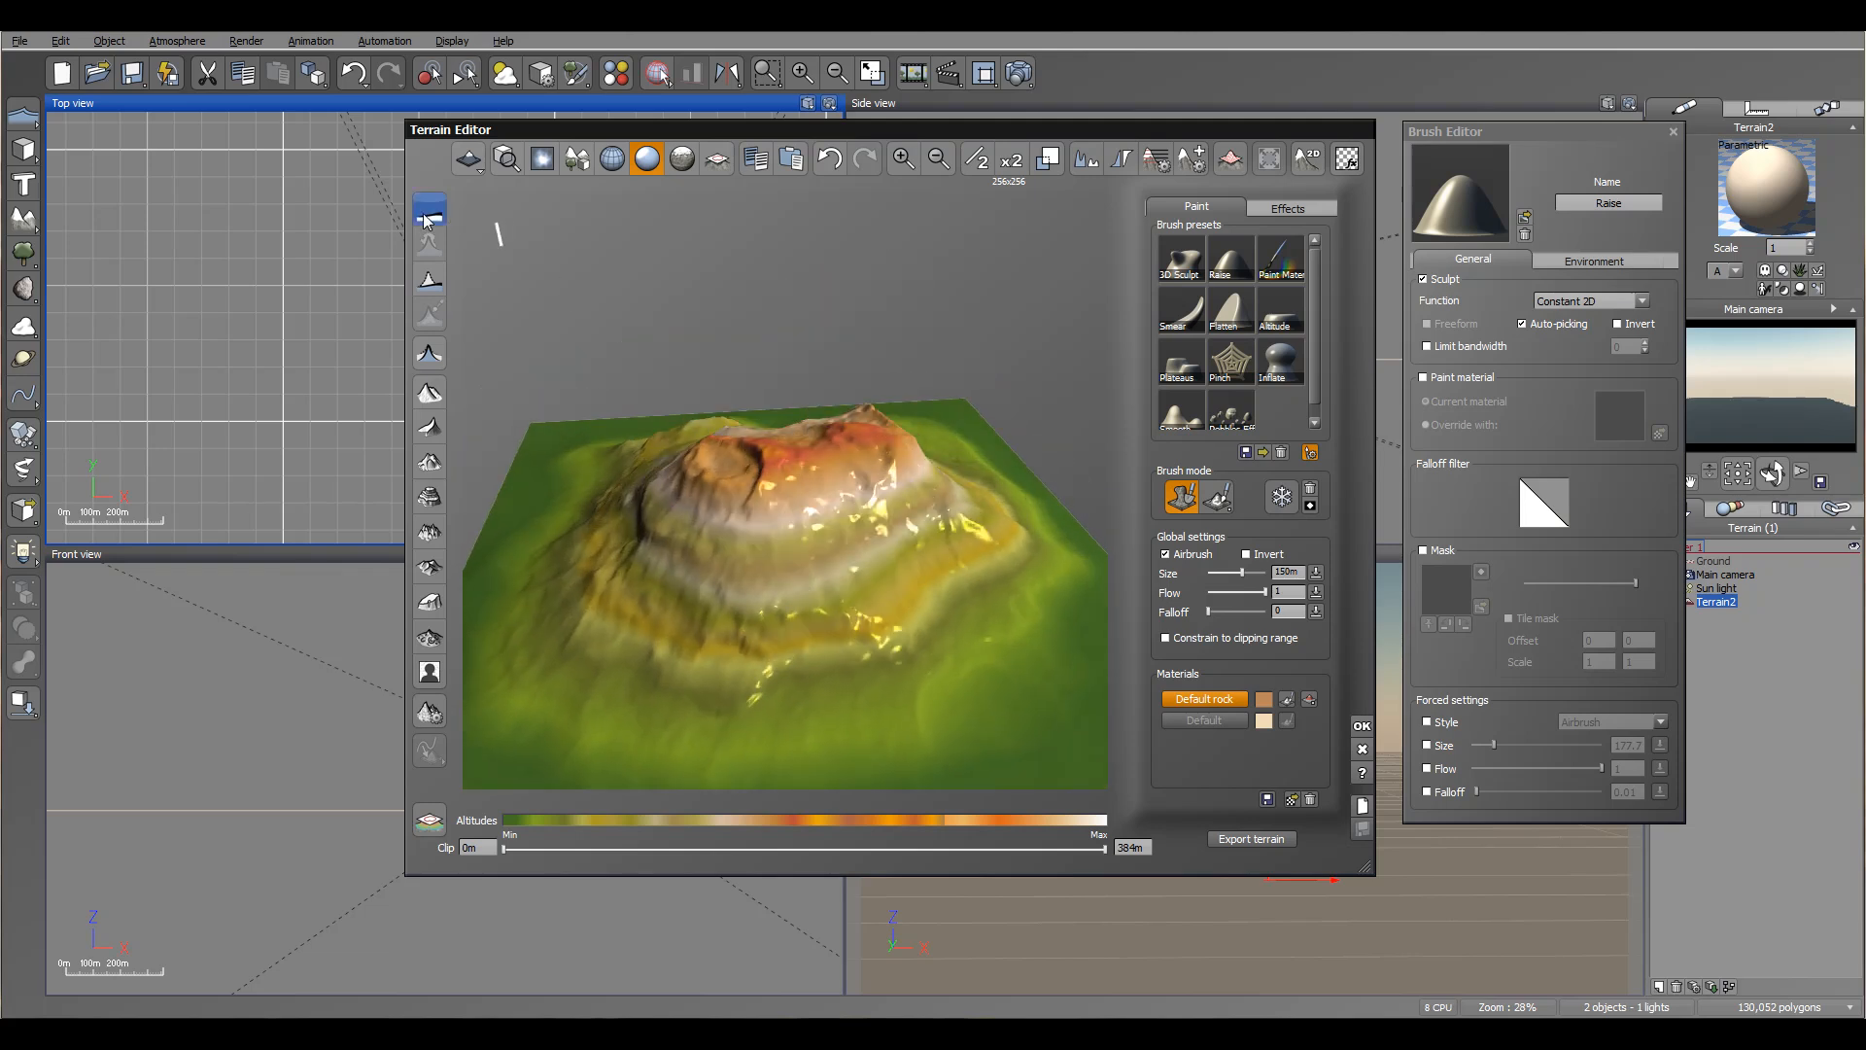
Step: Reset the terrain to flat and generate a fresh relief with the Peak preset
click(429, 215)
click(430, 427)
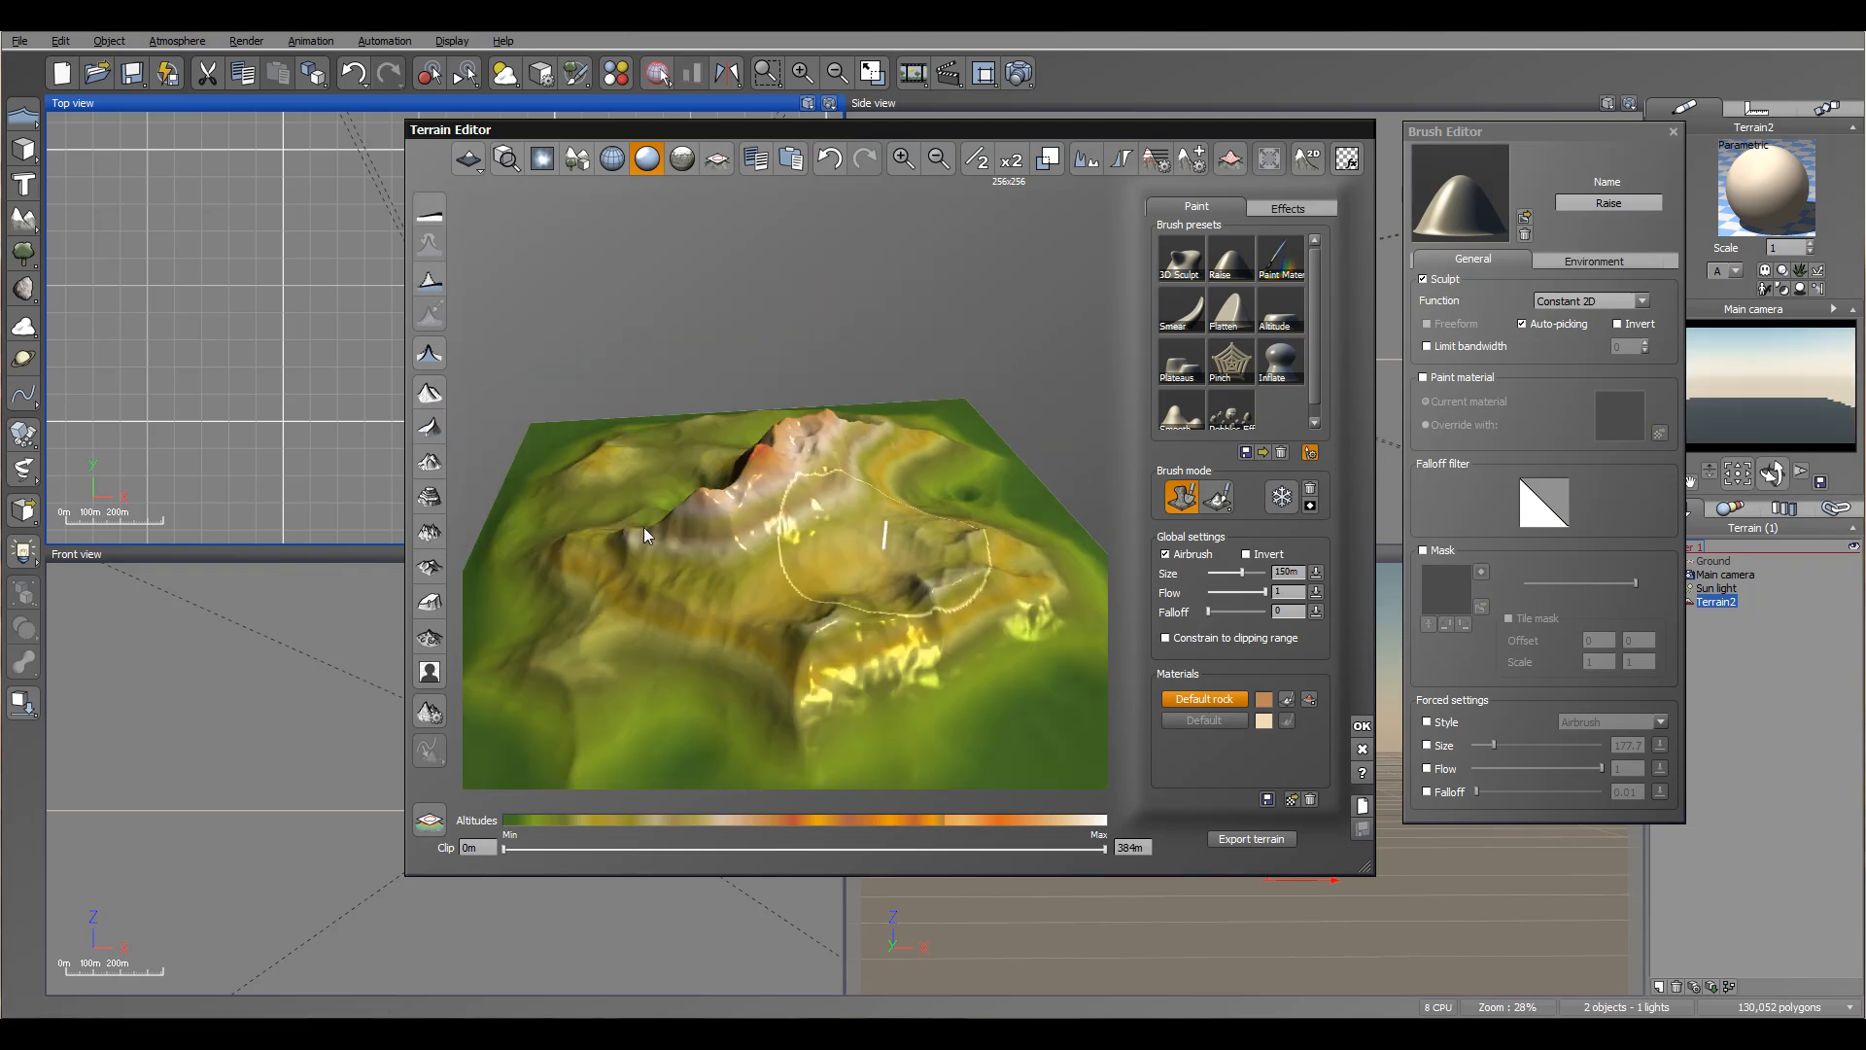
right_drag(830, 567, 873, 411)
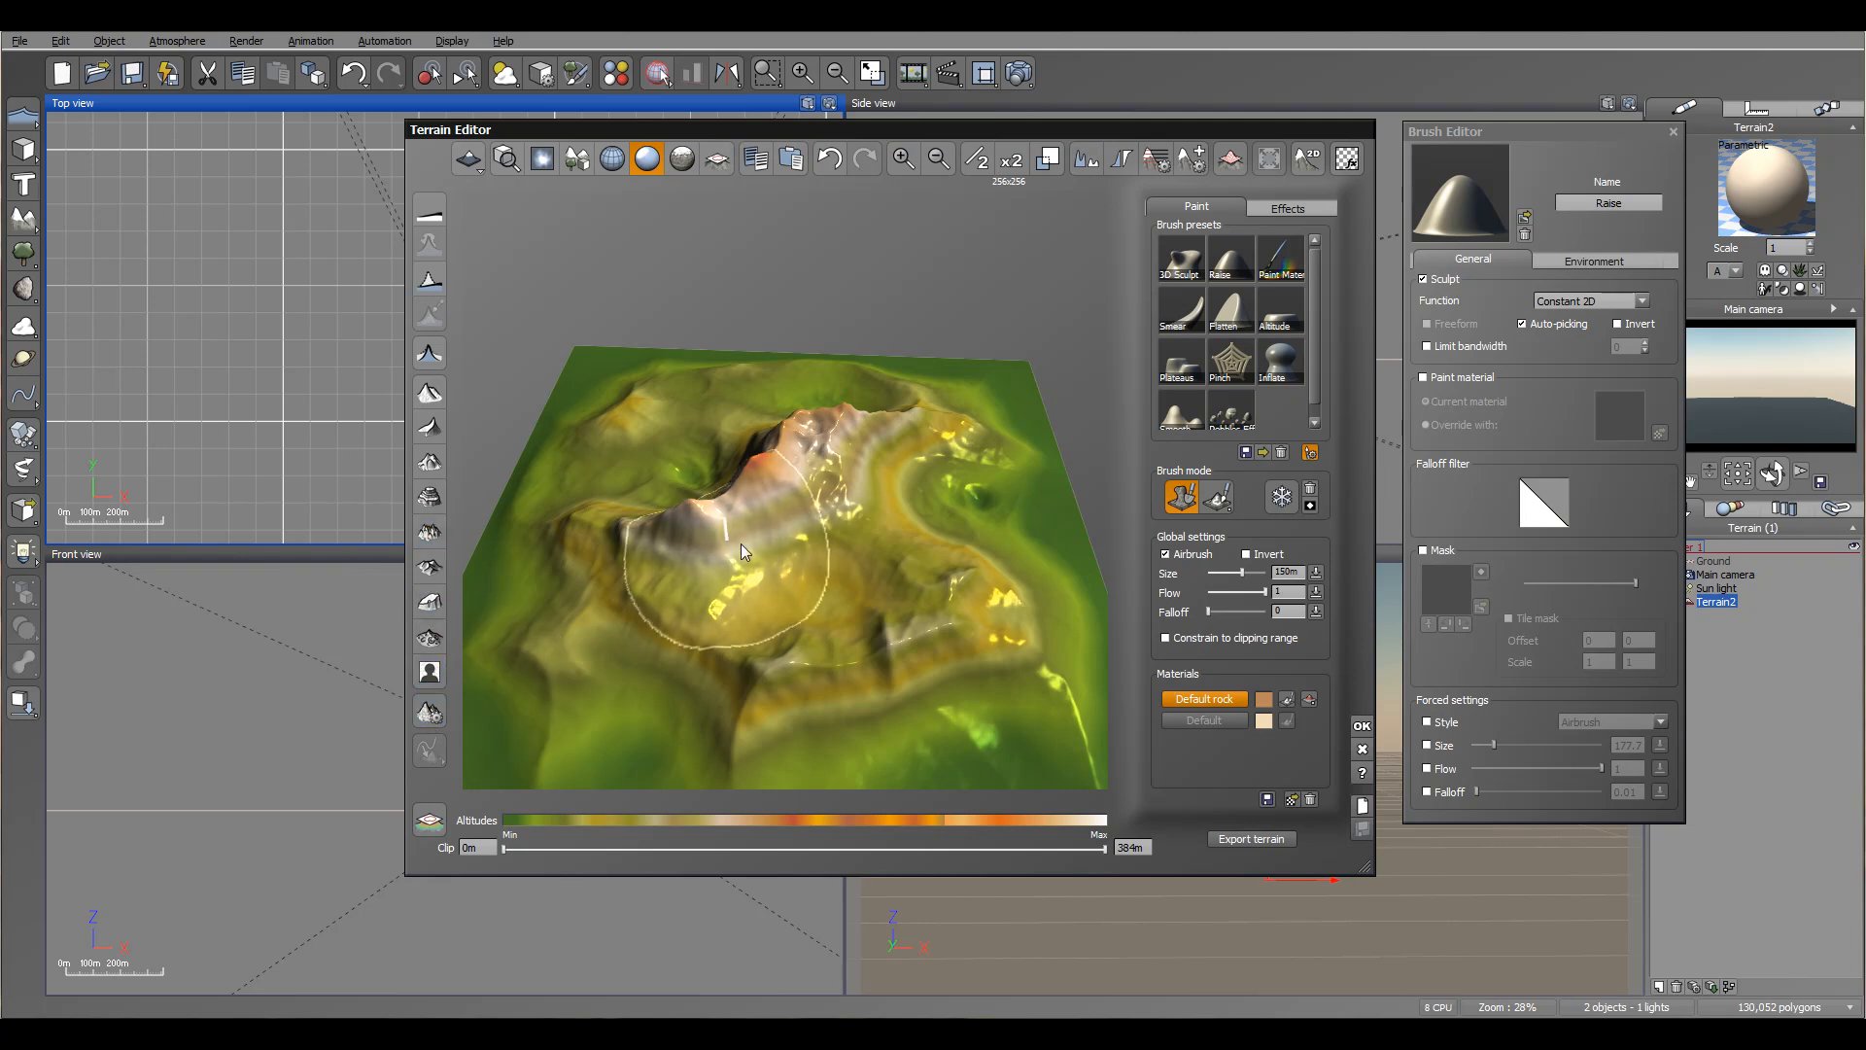
Step: Double the terrain resolution to 512x512 and reshape the relief with the Peak preset
right_drag(756, 540, 758, 493)
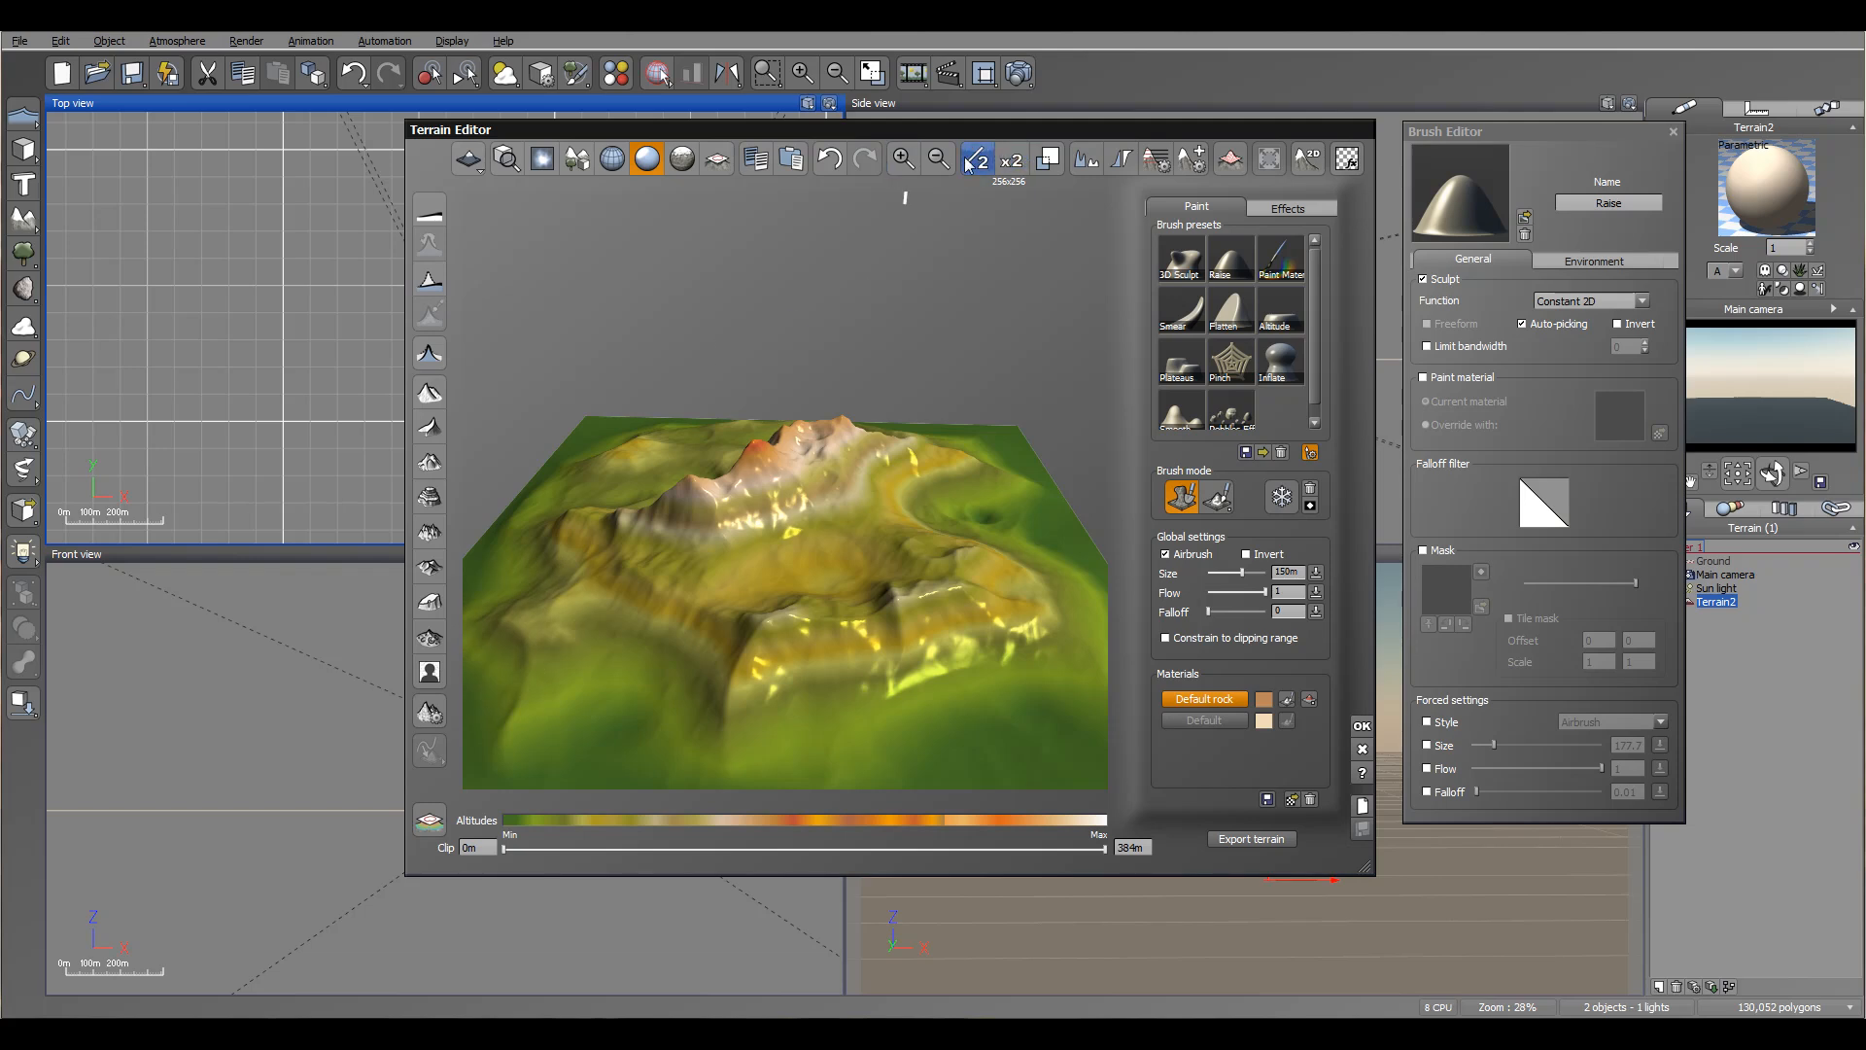
click(1013, 165)
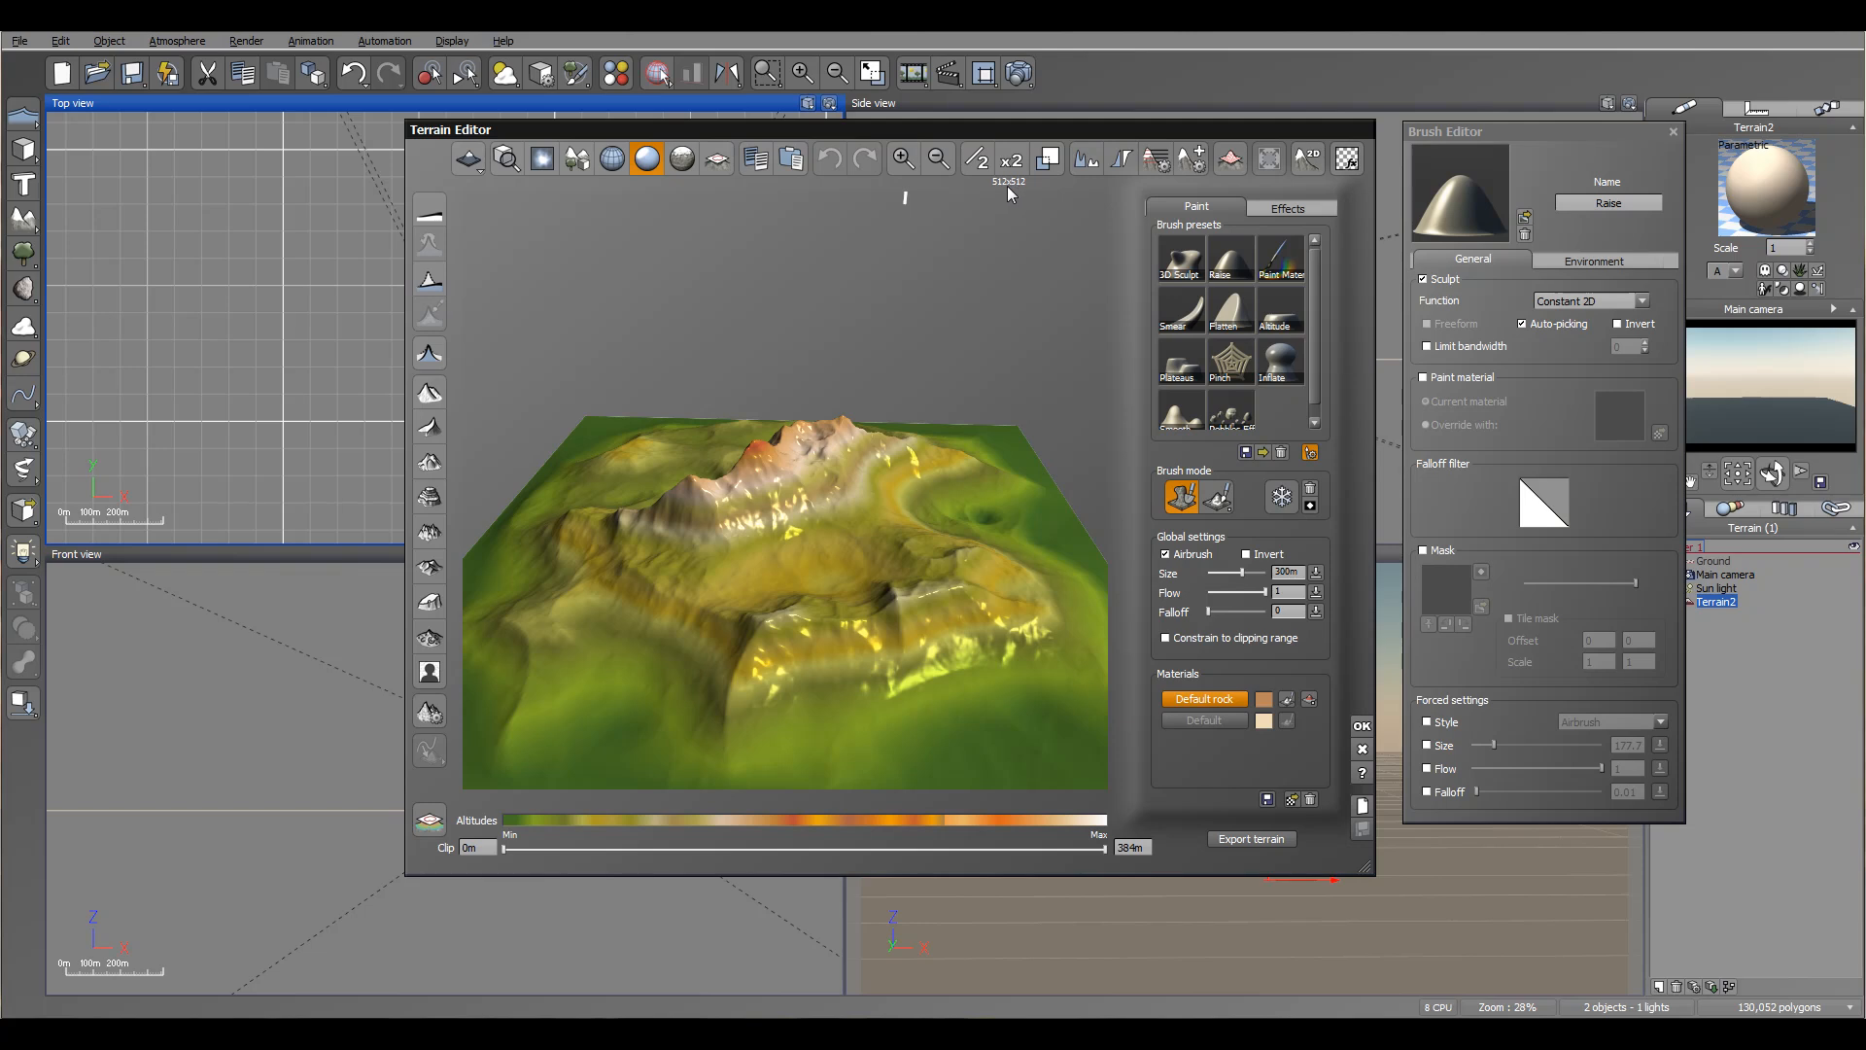
click(431, 428)
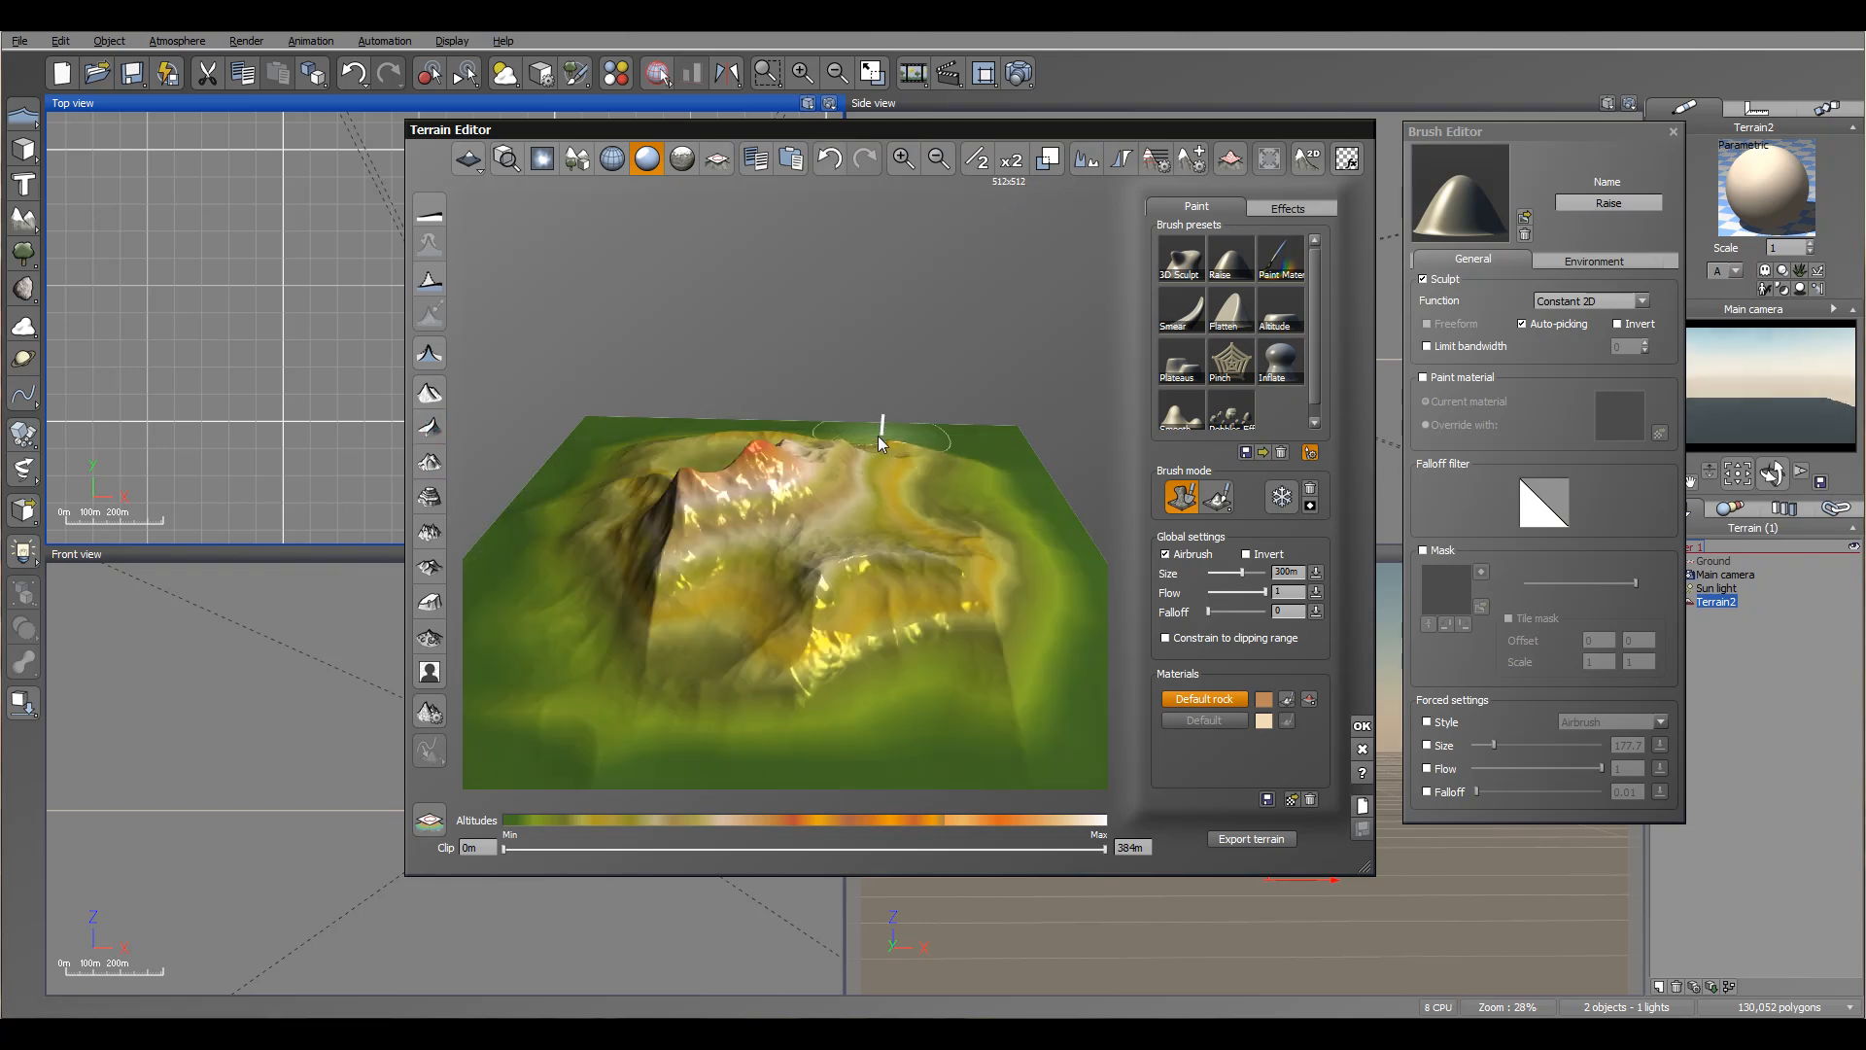
right_drag(853, 628, 855, 574)
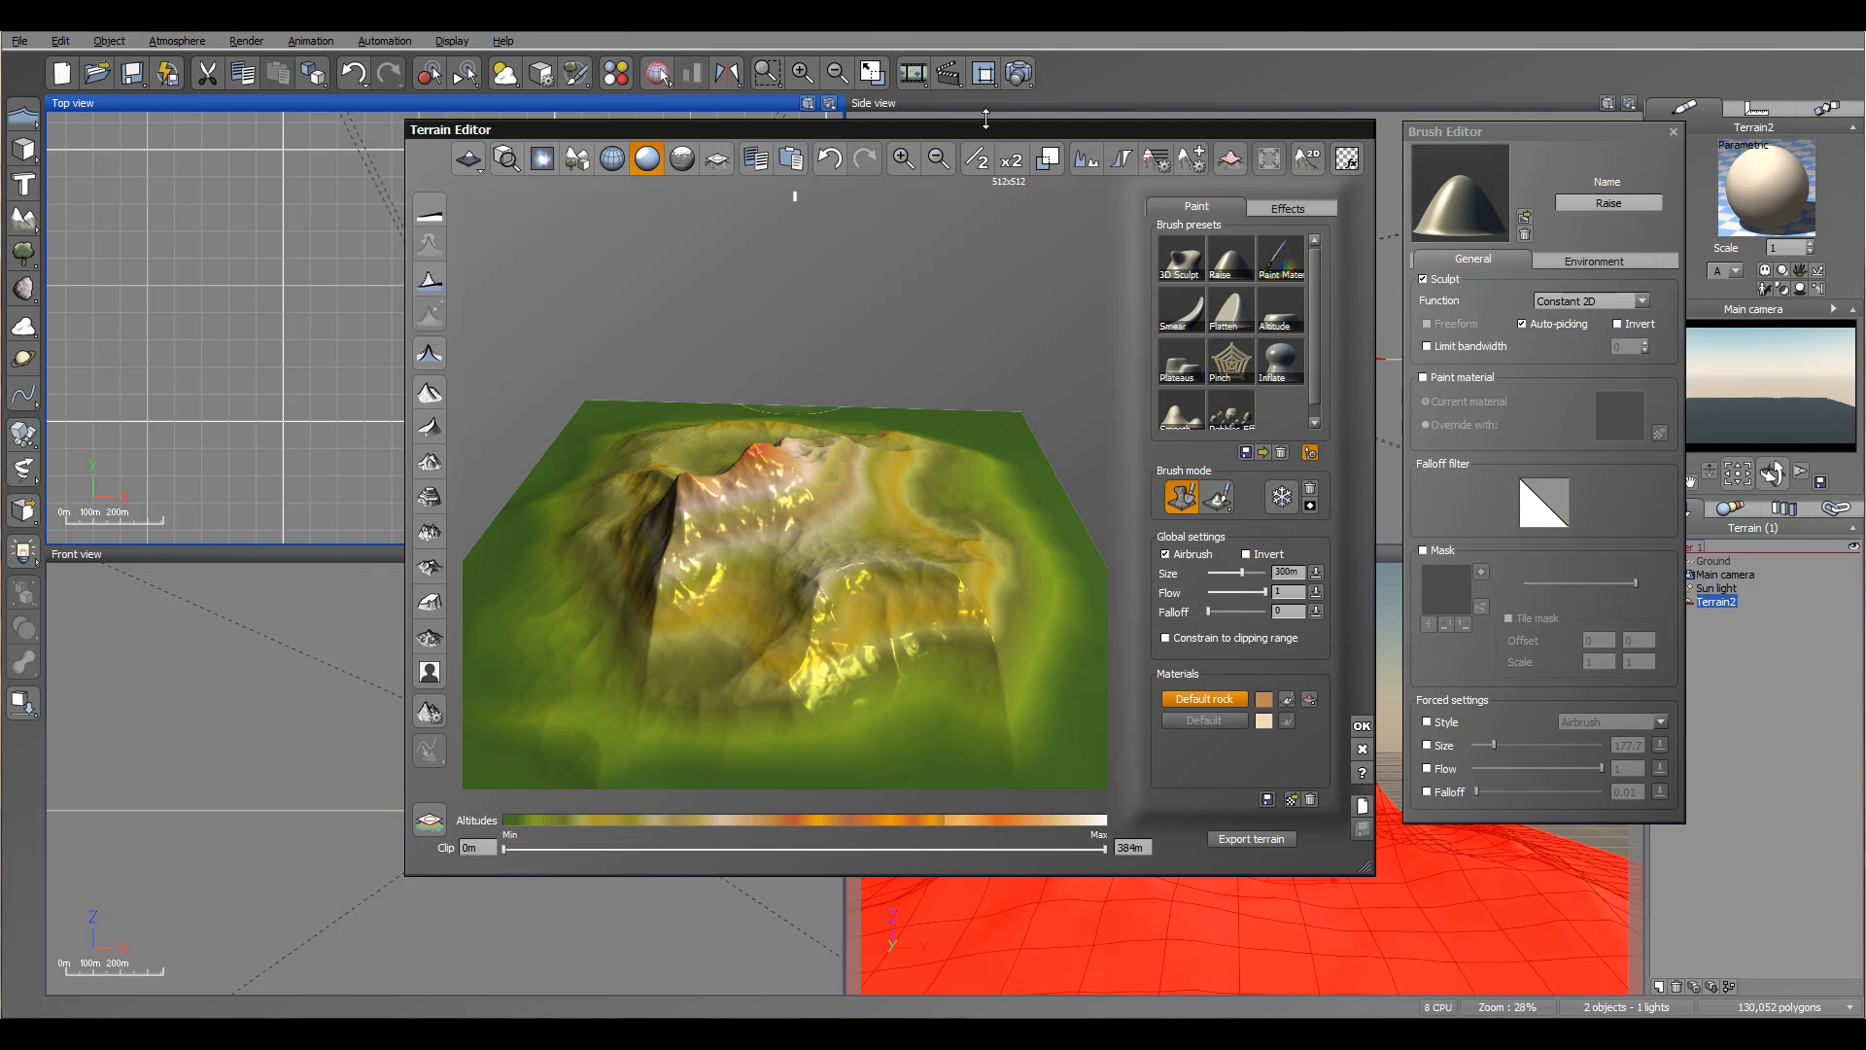
Step: Return the terrain to 256x256 and terrace it with the Canyon preset, and build a bumpy mountain from flat with the Mounds preset
click(979, 160)
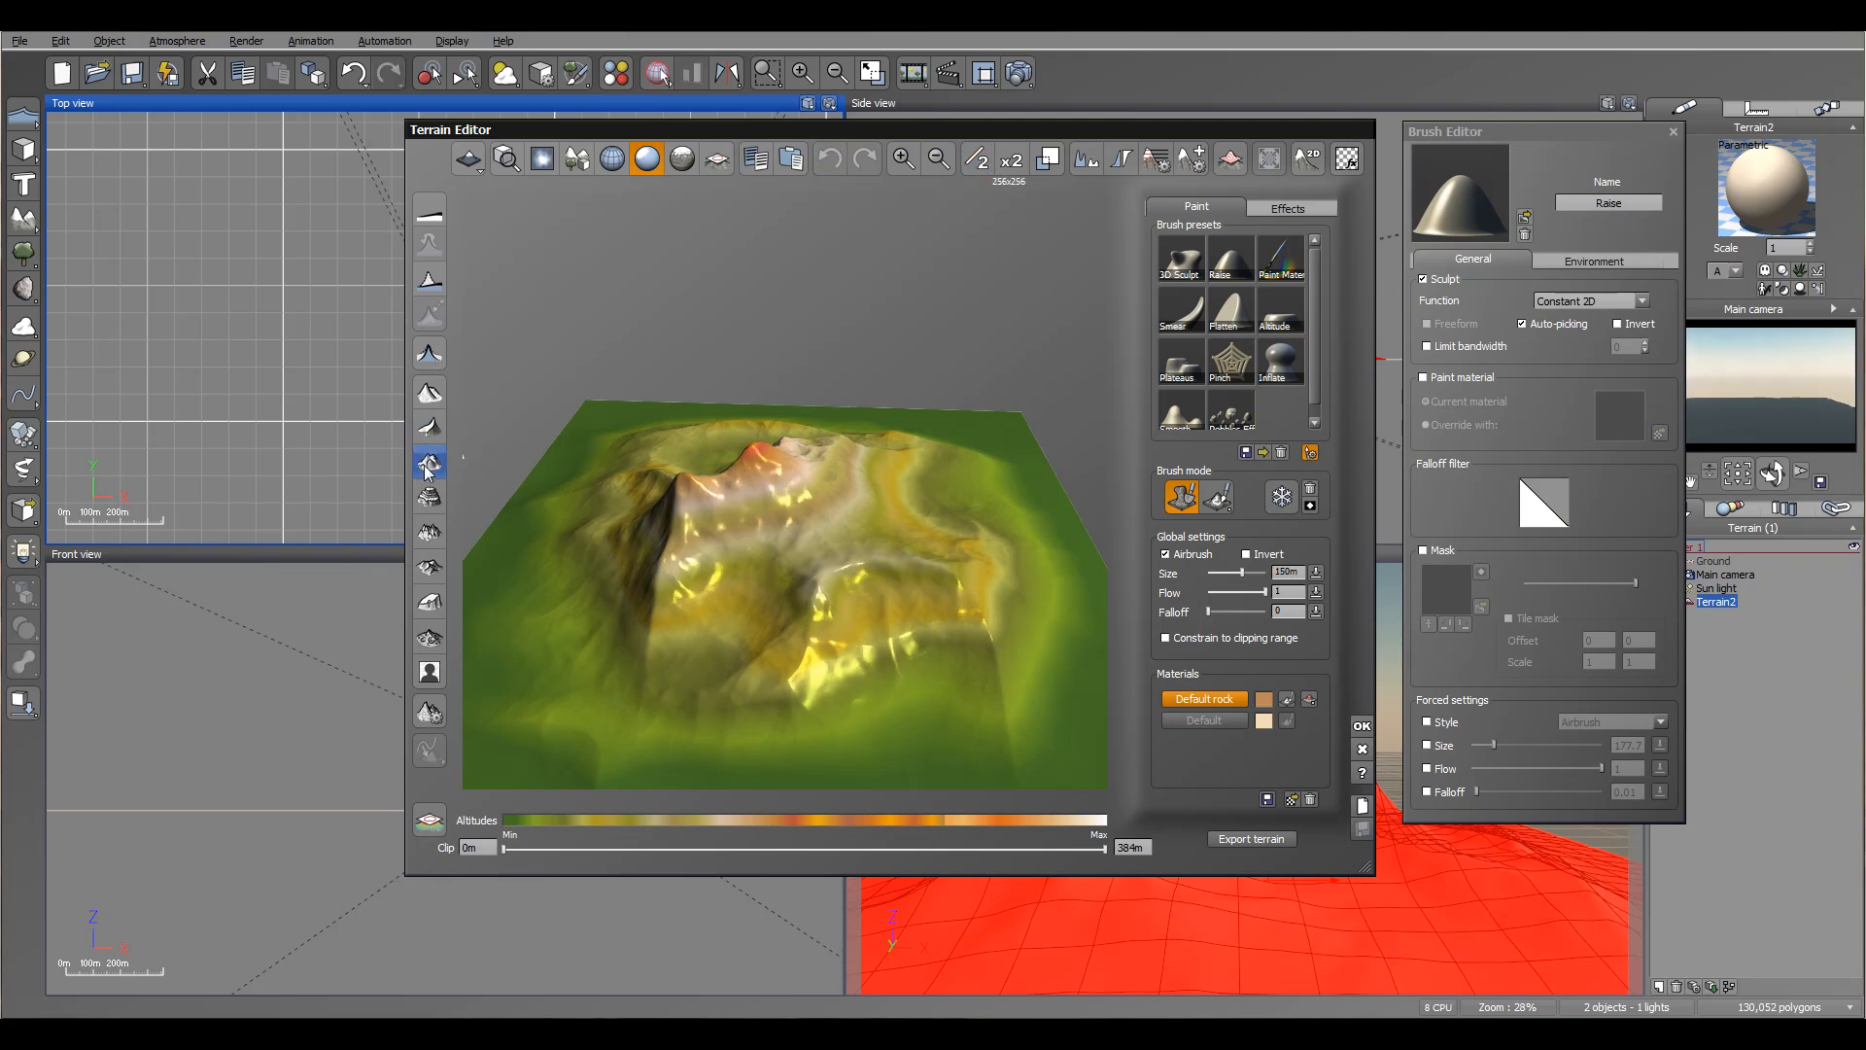
click(430, 498)
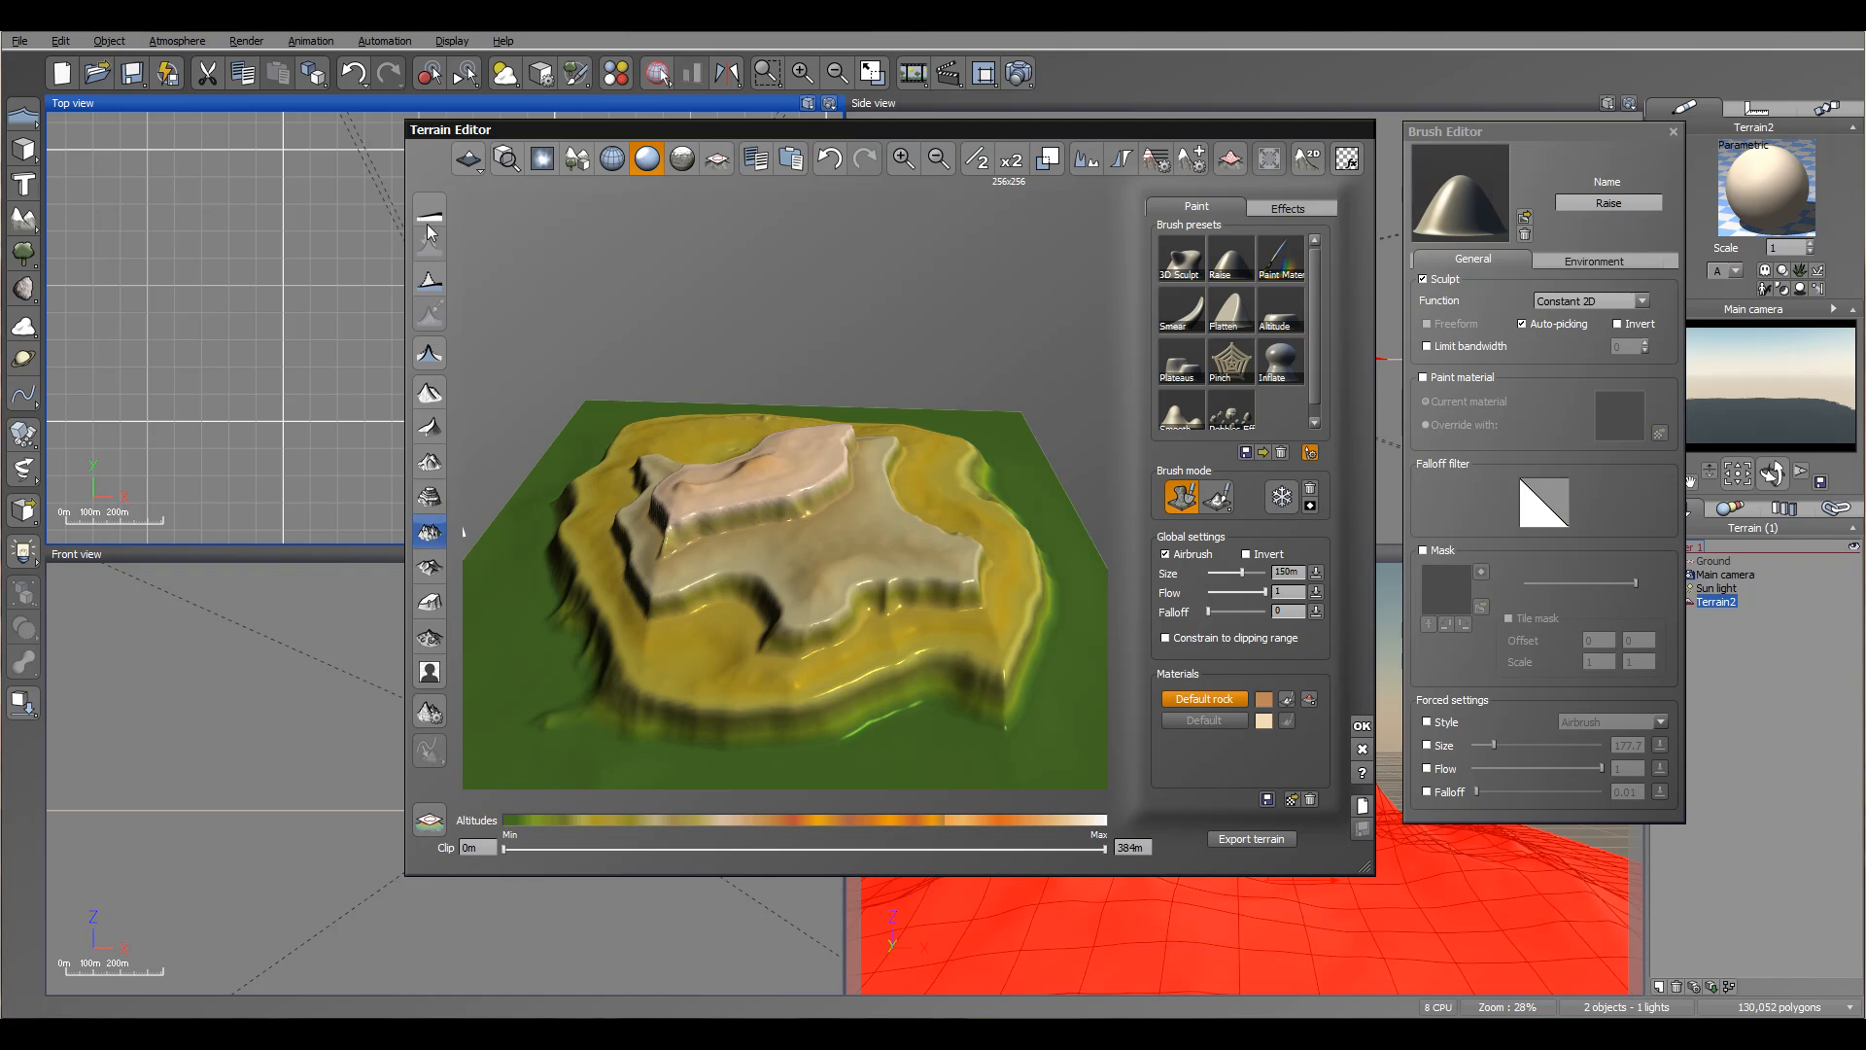
click(427, 229)
click(428, 535)
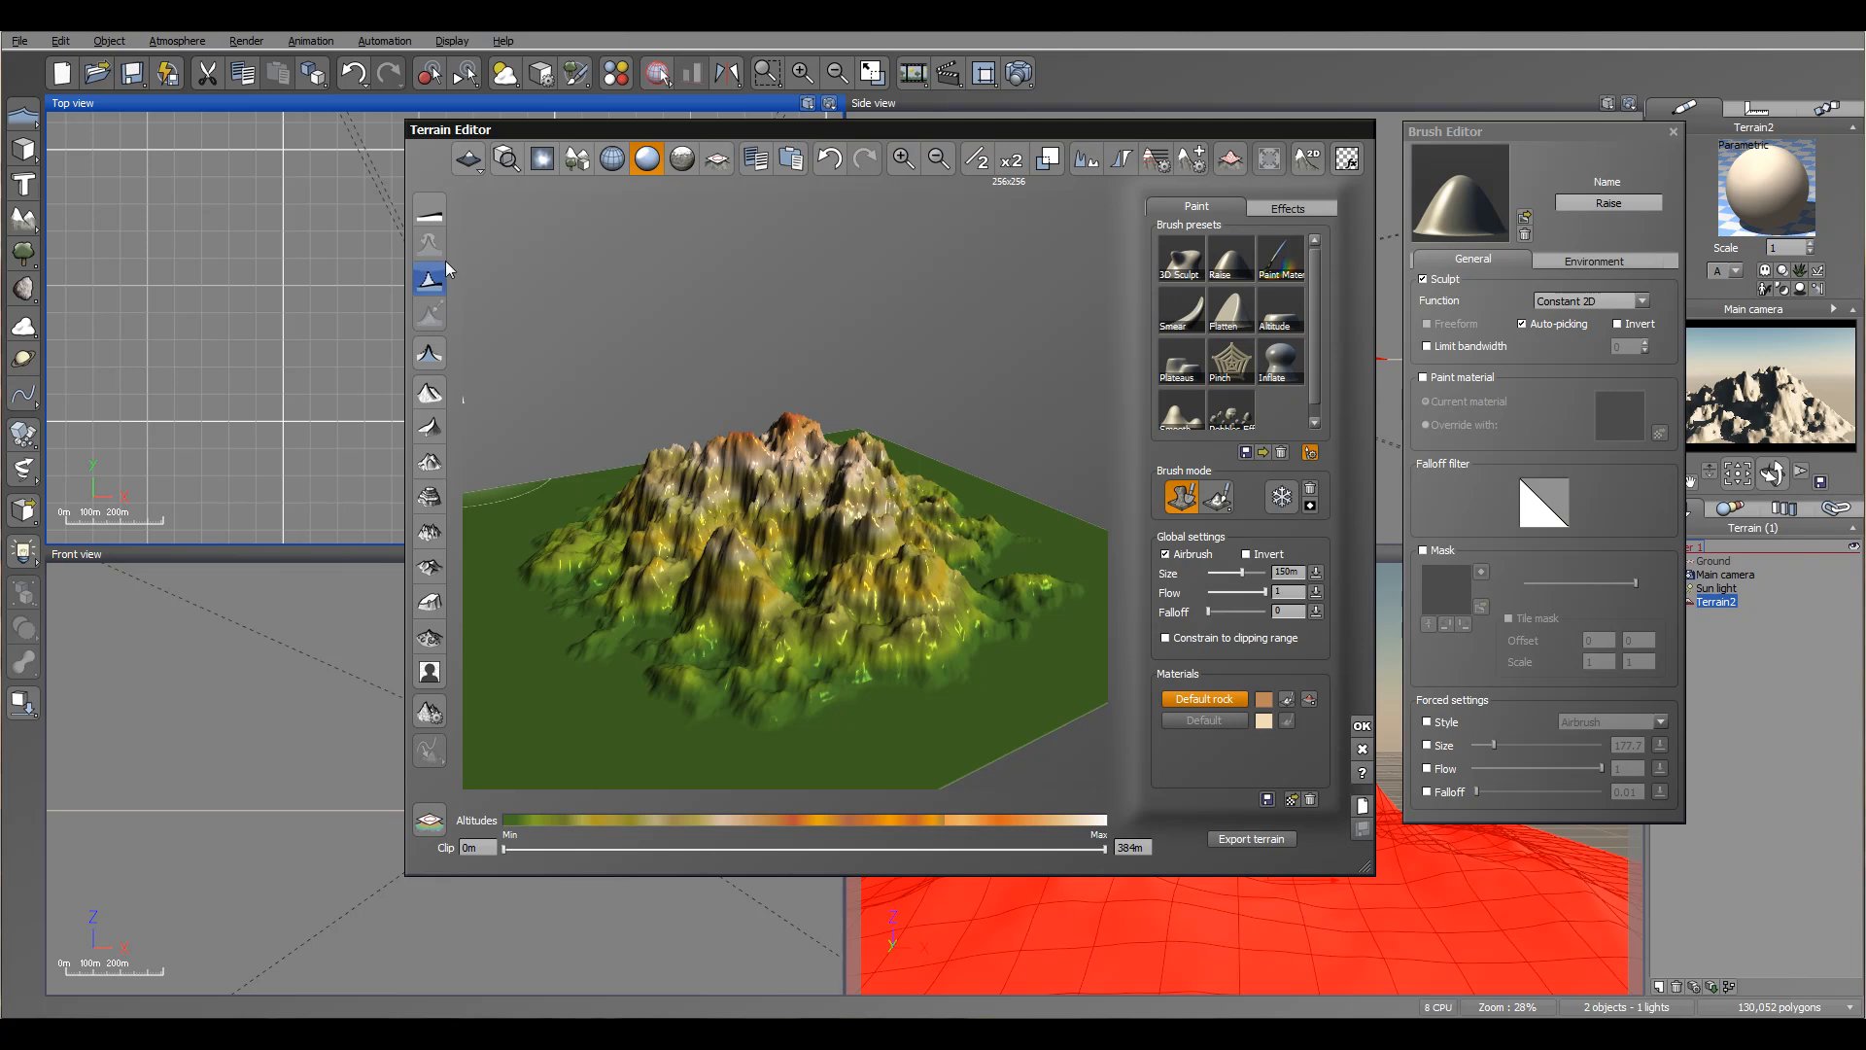
Step: Reset the terrain to flat and generate dunes with the Dunes preset, applying it again at 512x512 resolution
click(429, 216)
click(431, 569)
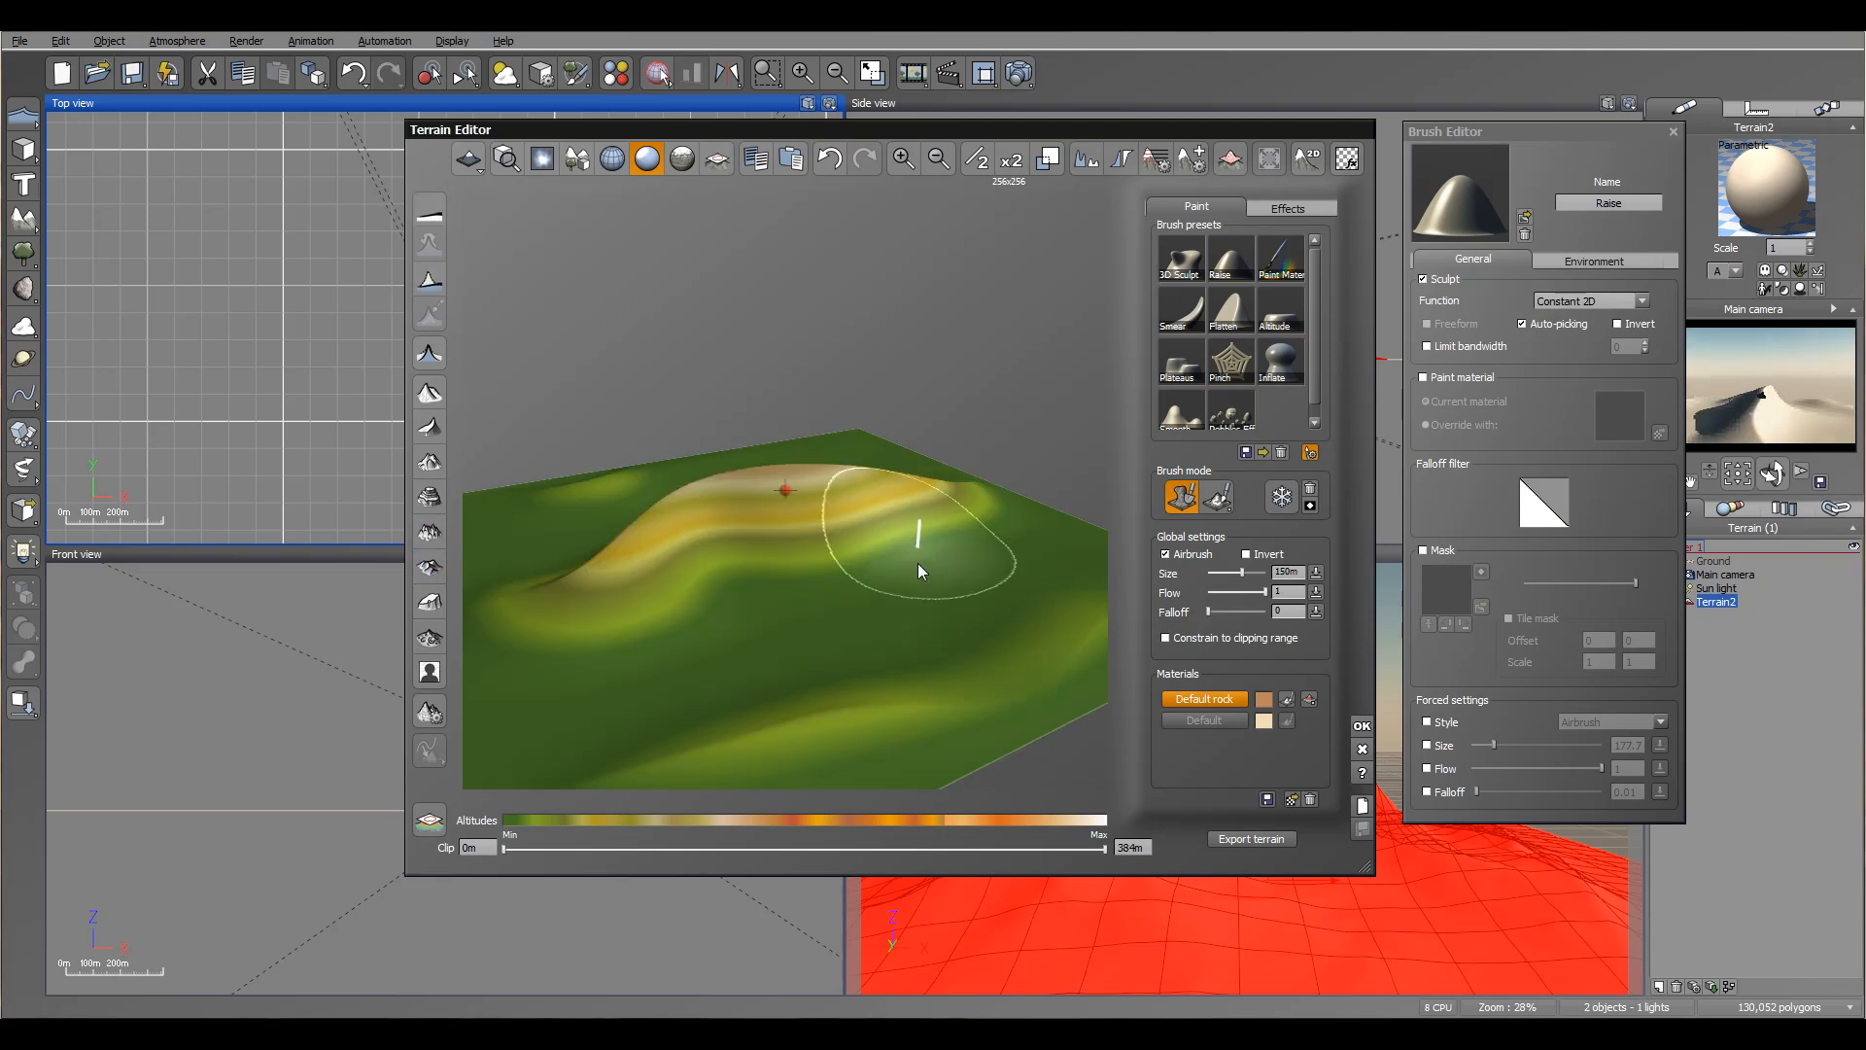
right_drag(576, 515, 889, 640)
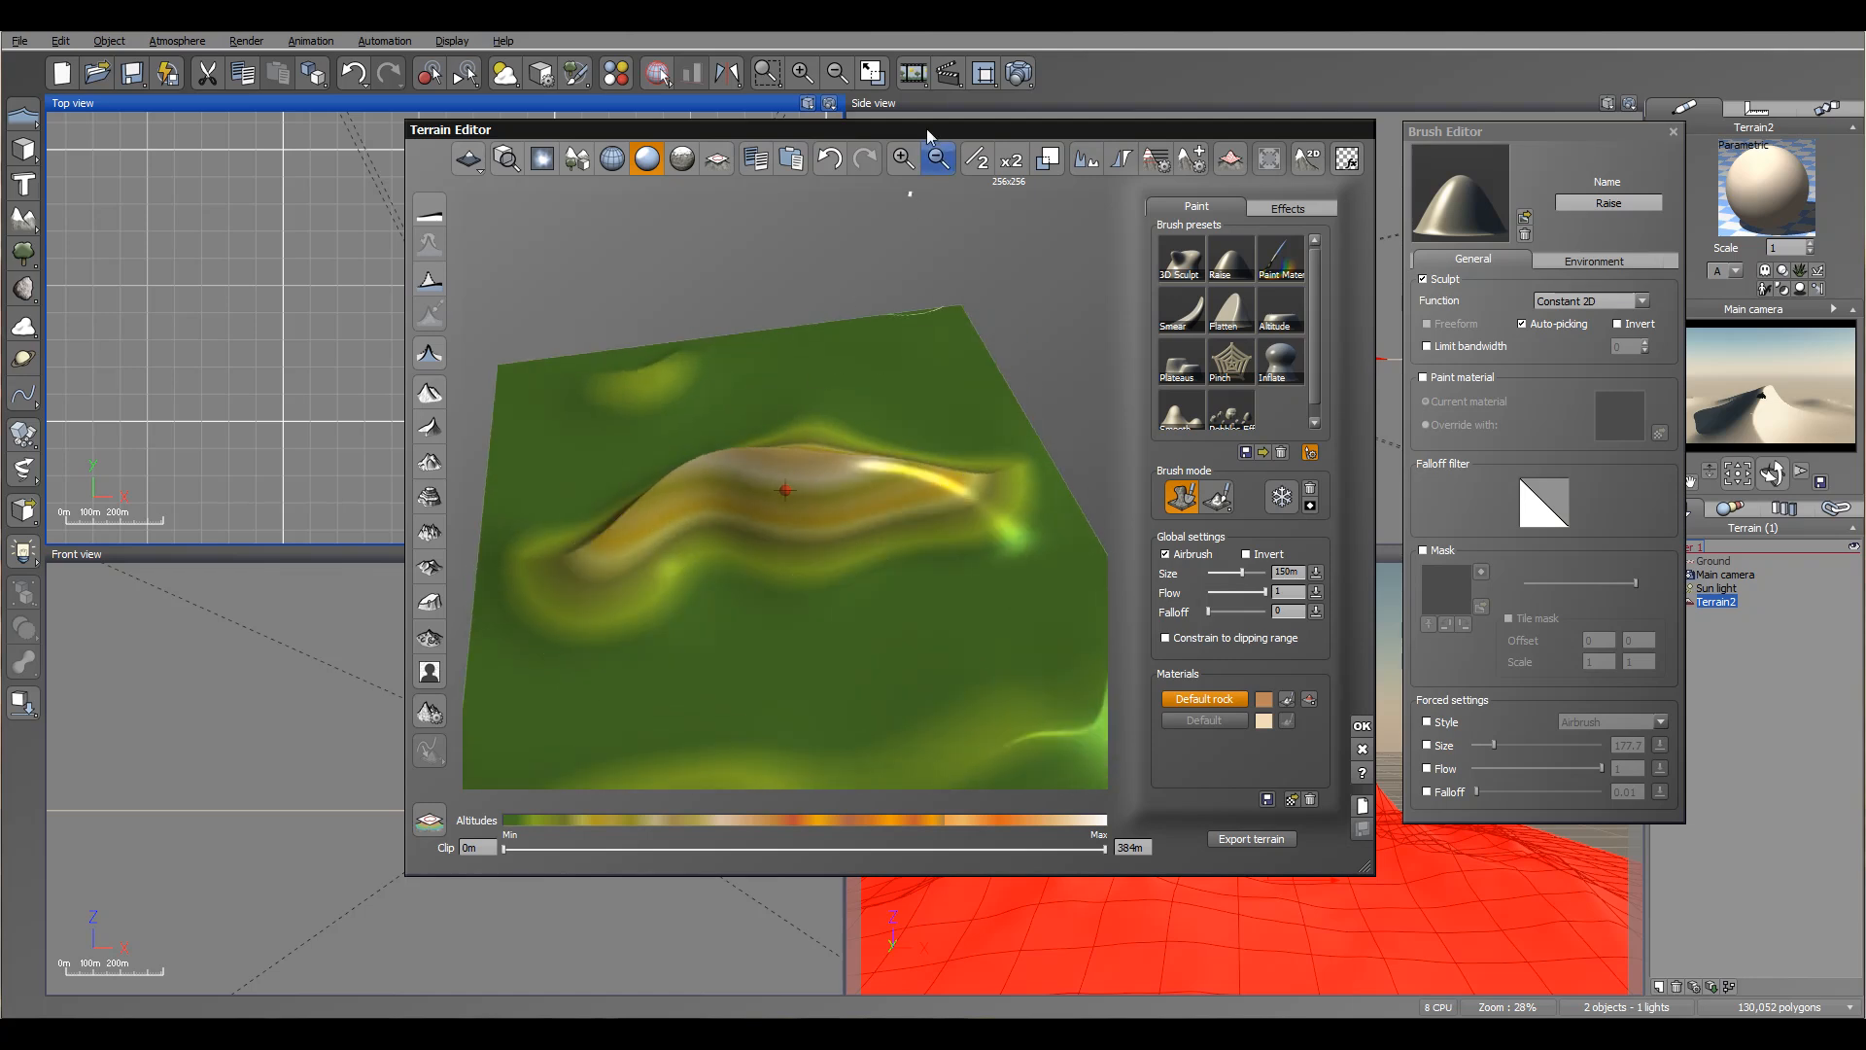
click(1012, 158)
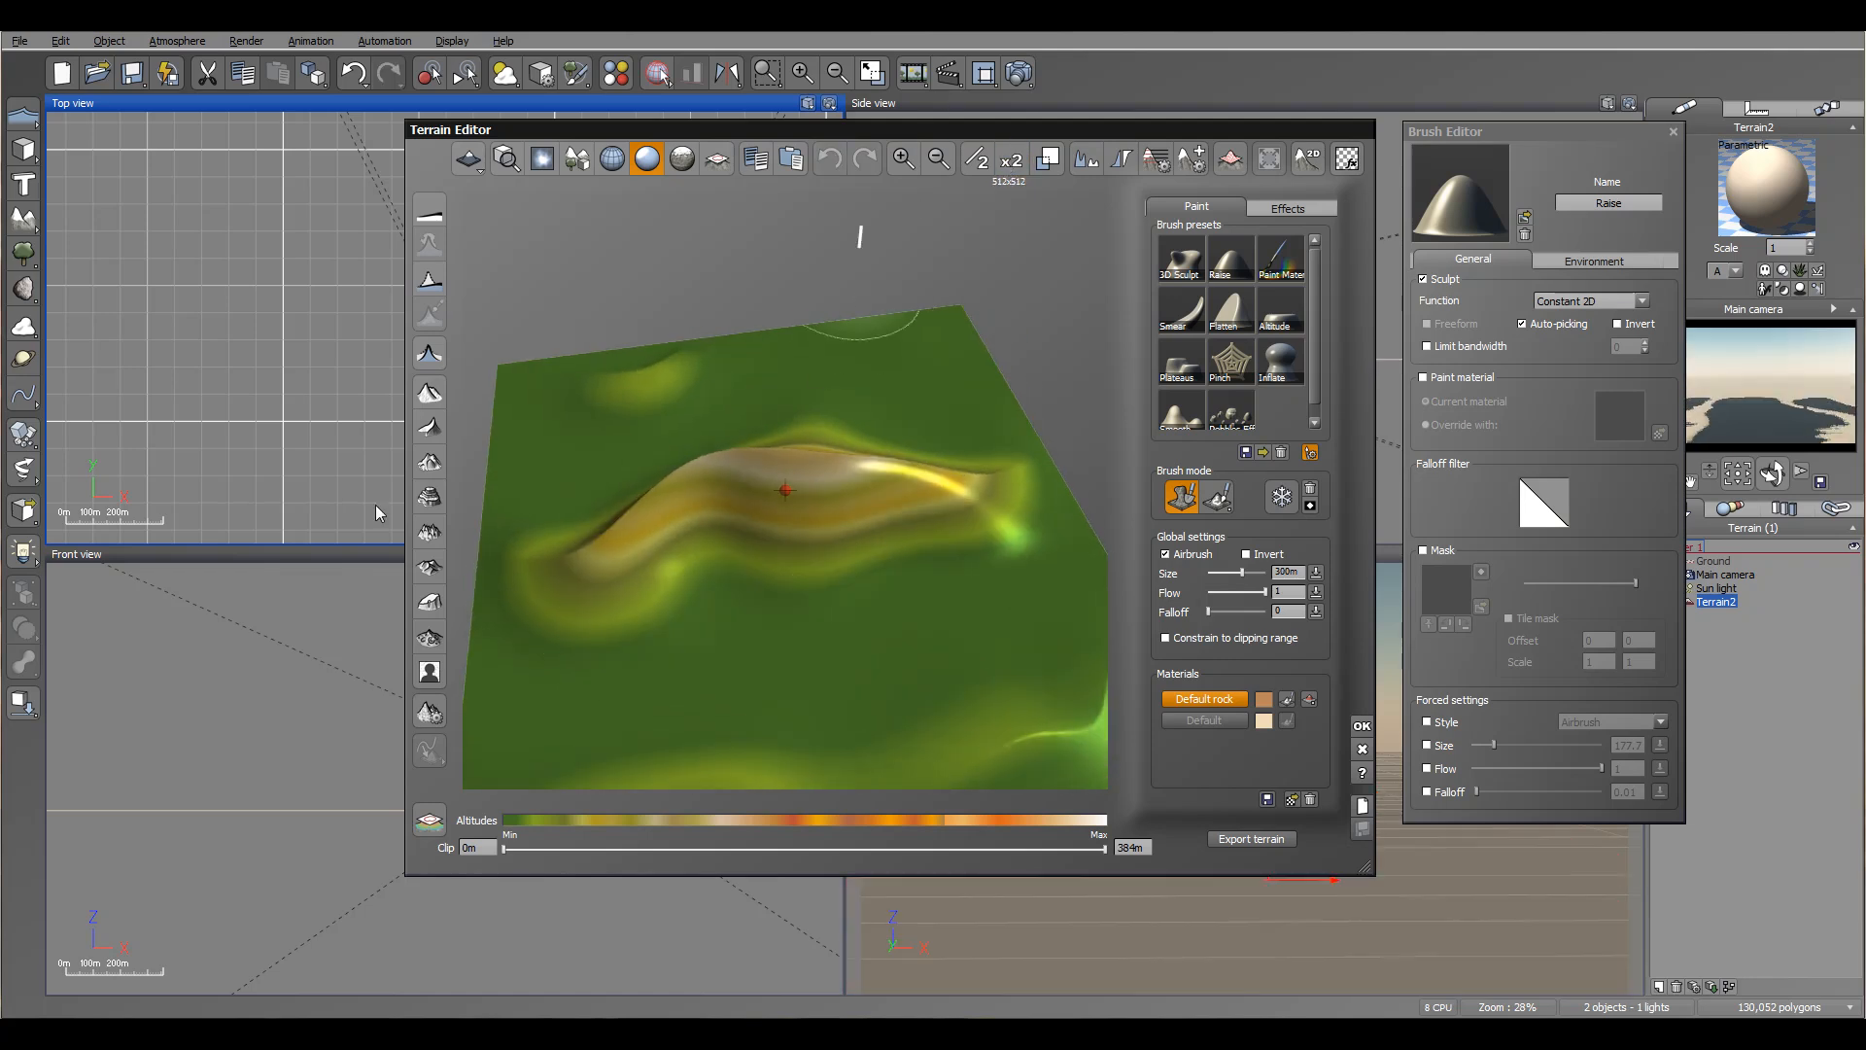
click(427, 572)
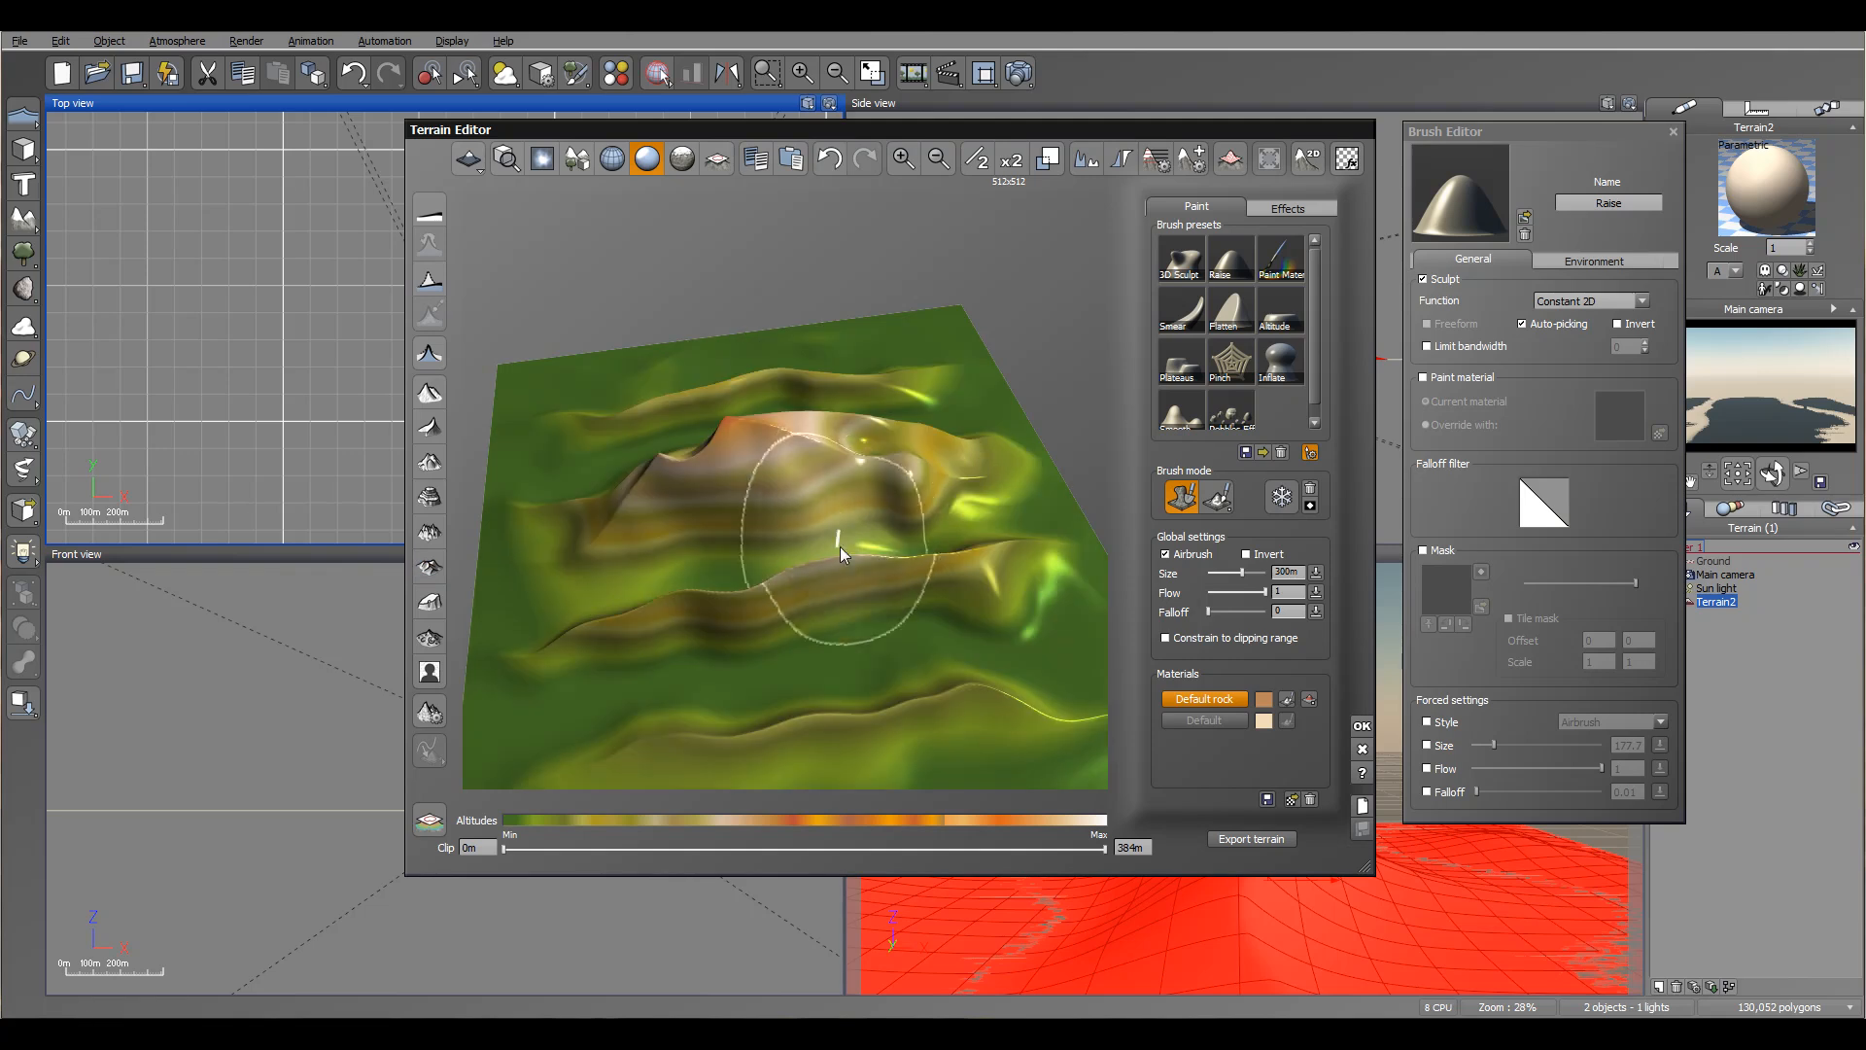
mouse_move(842, 593)
right_down()
mouse_move(789, 488)
mouse_move(980, 141)
right_up()
Step: Halve the resolution to 256x256 and try the Iceberg and Lunar presets, each on a terrain reset to flat
click(976, 159)
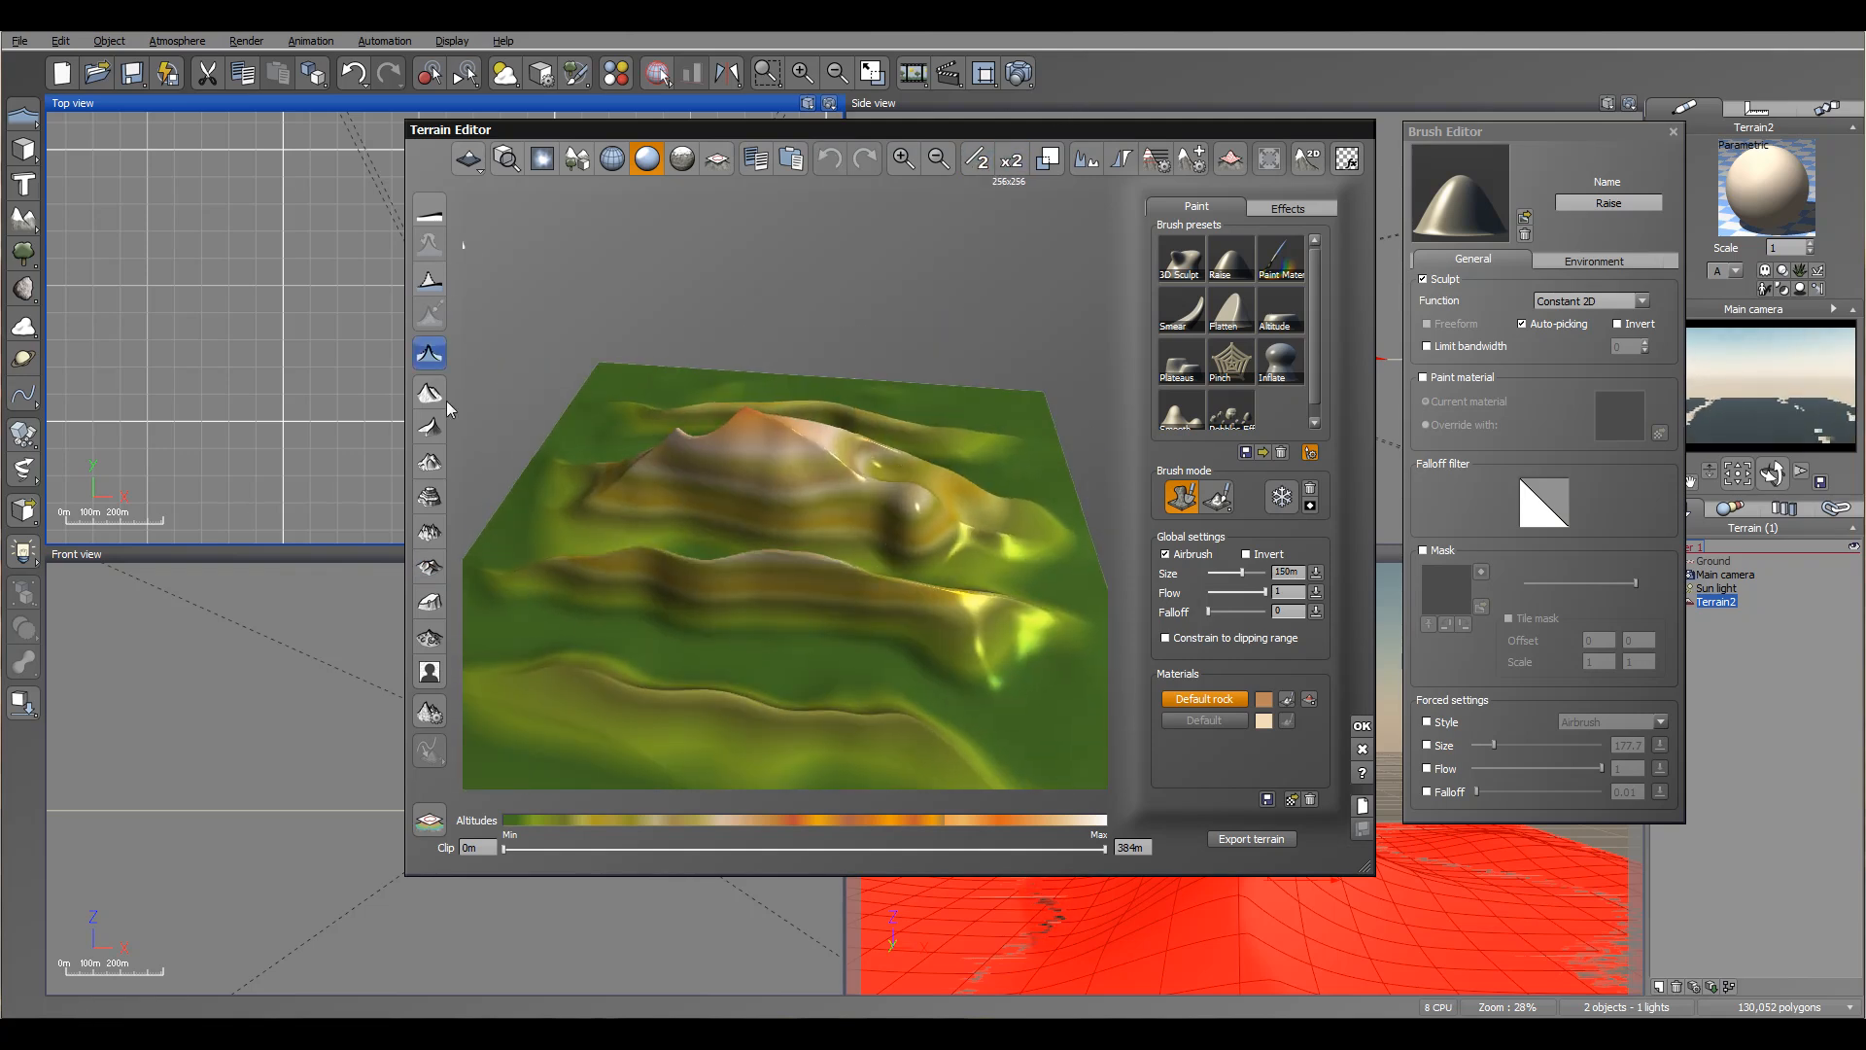
click(428, 211)
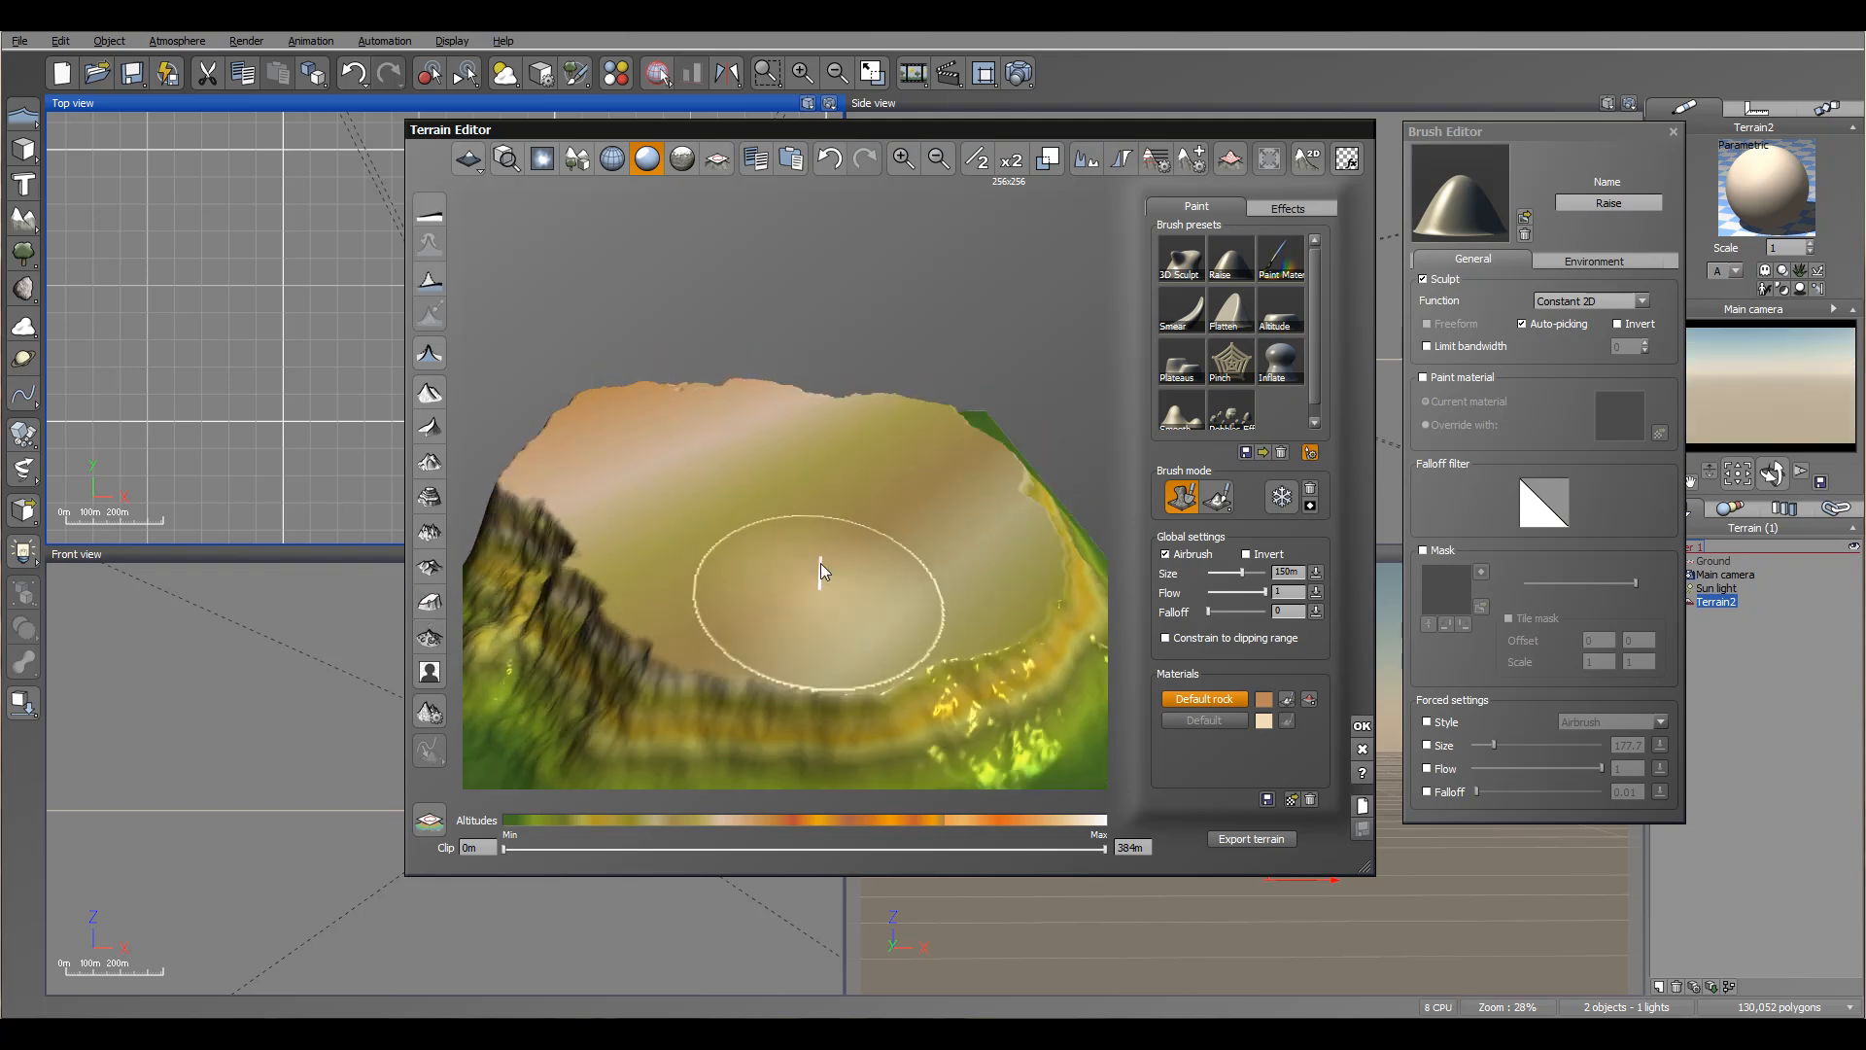
mouse_move(820, 563)
right_down()
mouse_move(737, 556)
mouse_move(766, 598)
right_up()
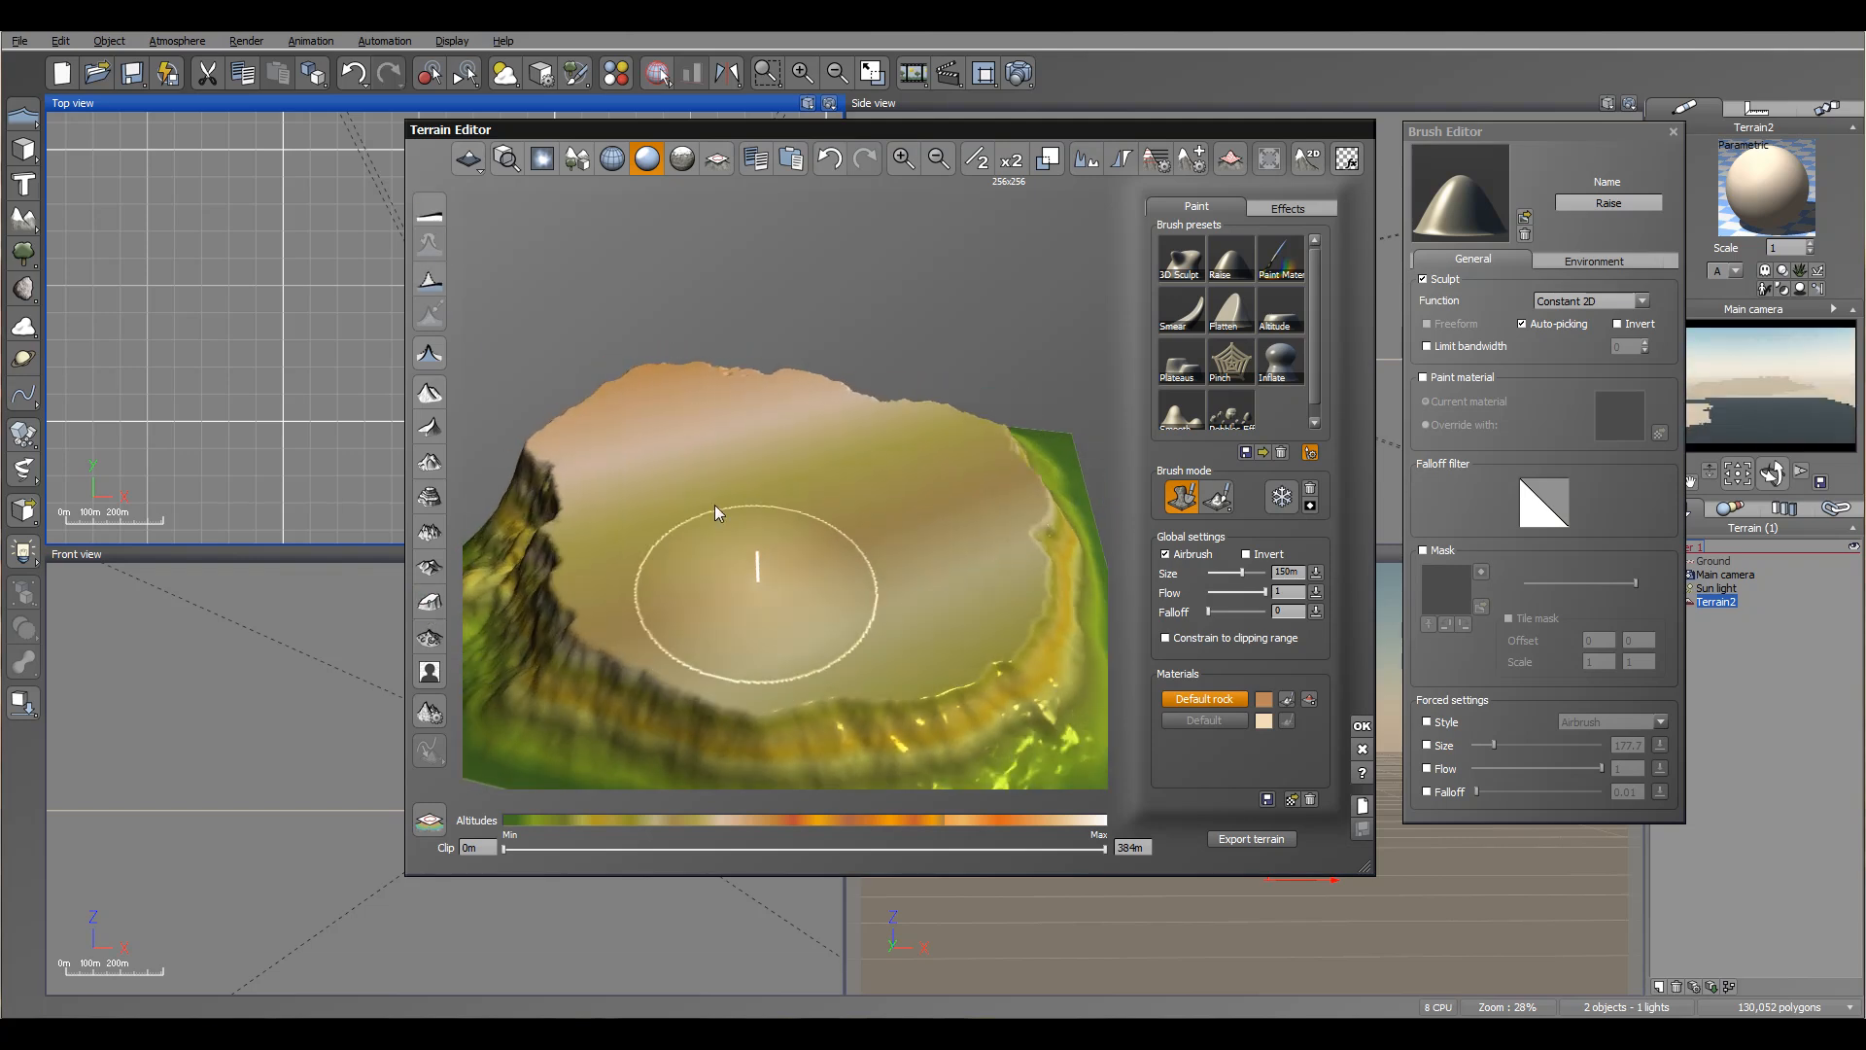
click(429, 211)
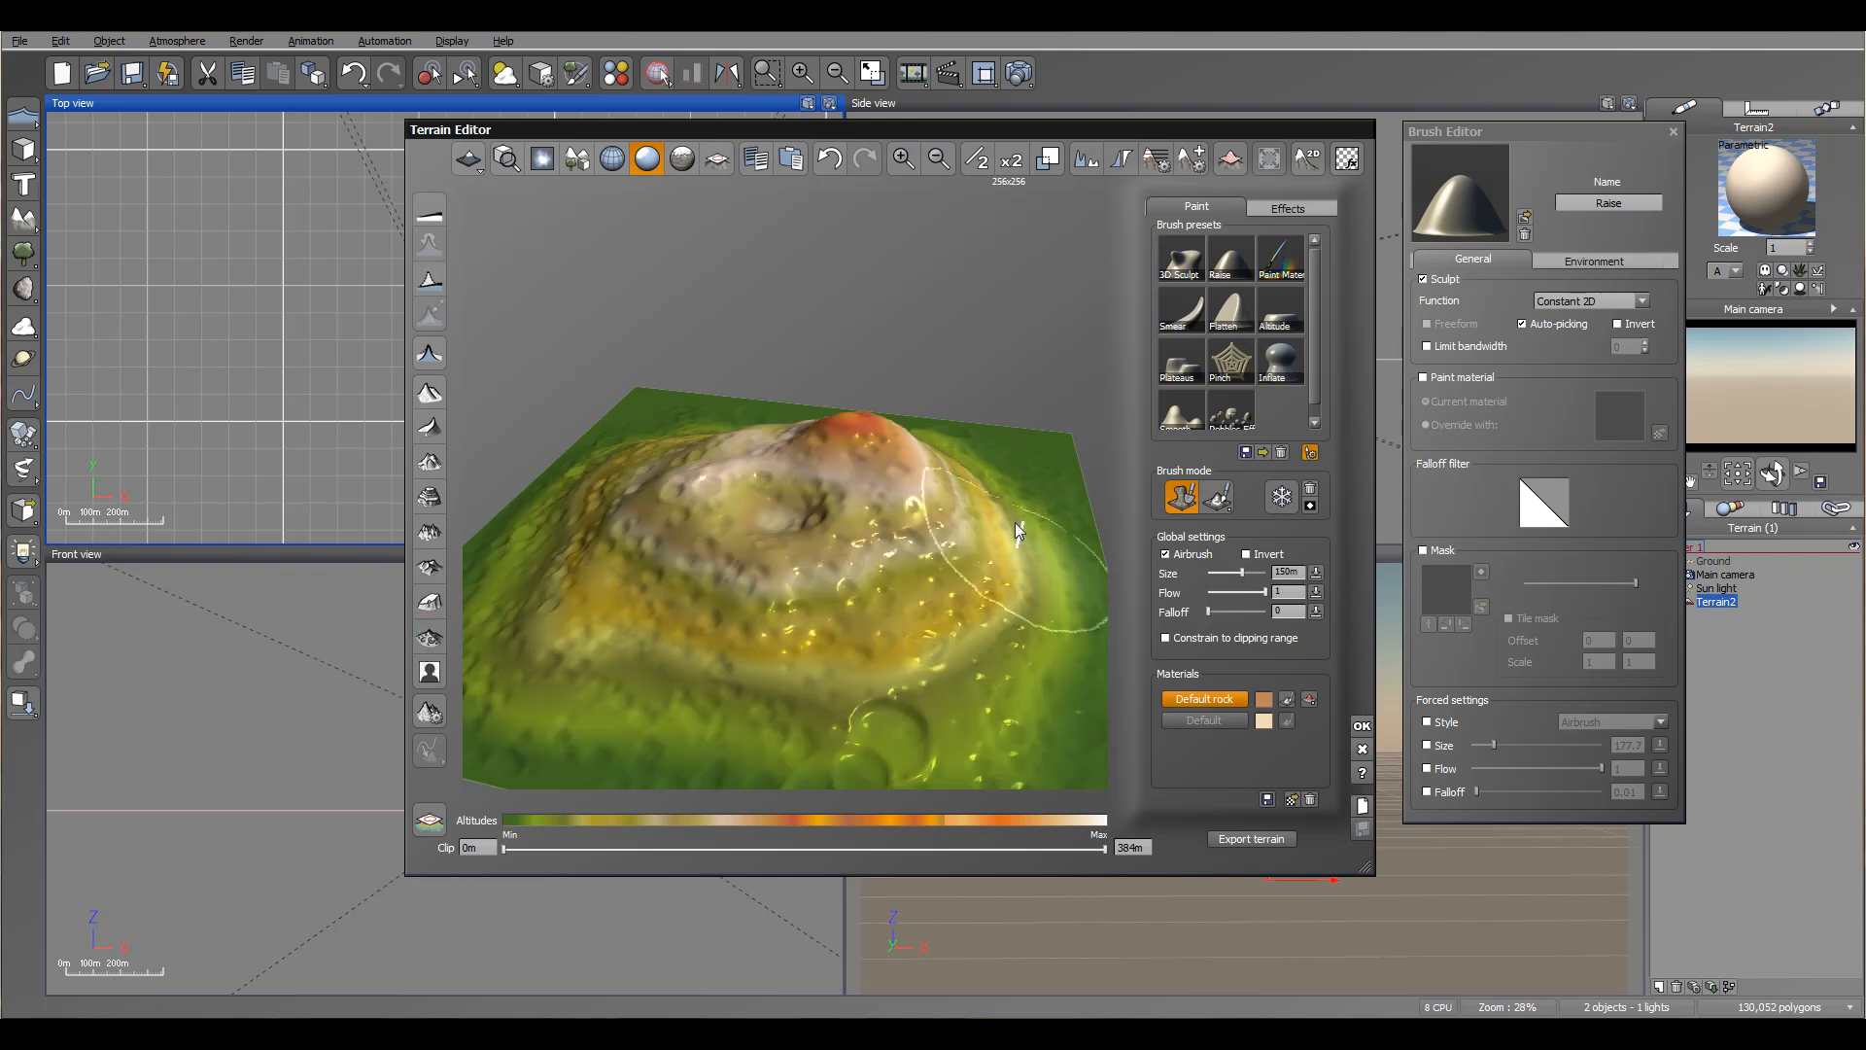
mouse_move(1014, 522)
right_down()
mouse_move(964, 536)
mouse_move(995, 452)
mouse_move(995, 517)
right_up()
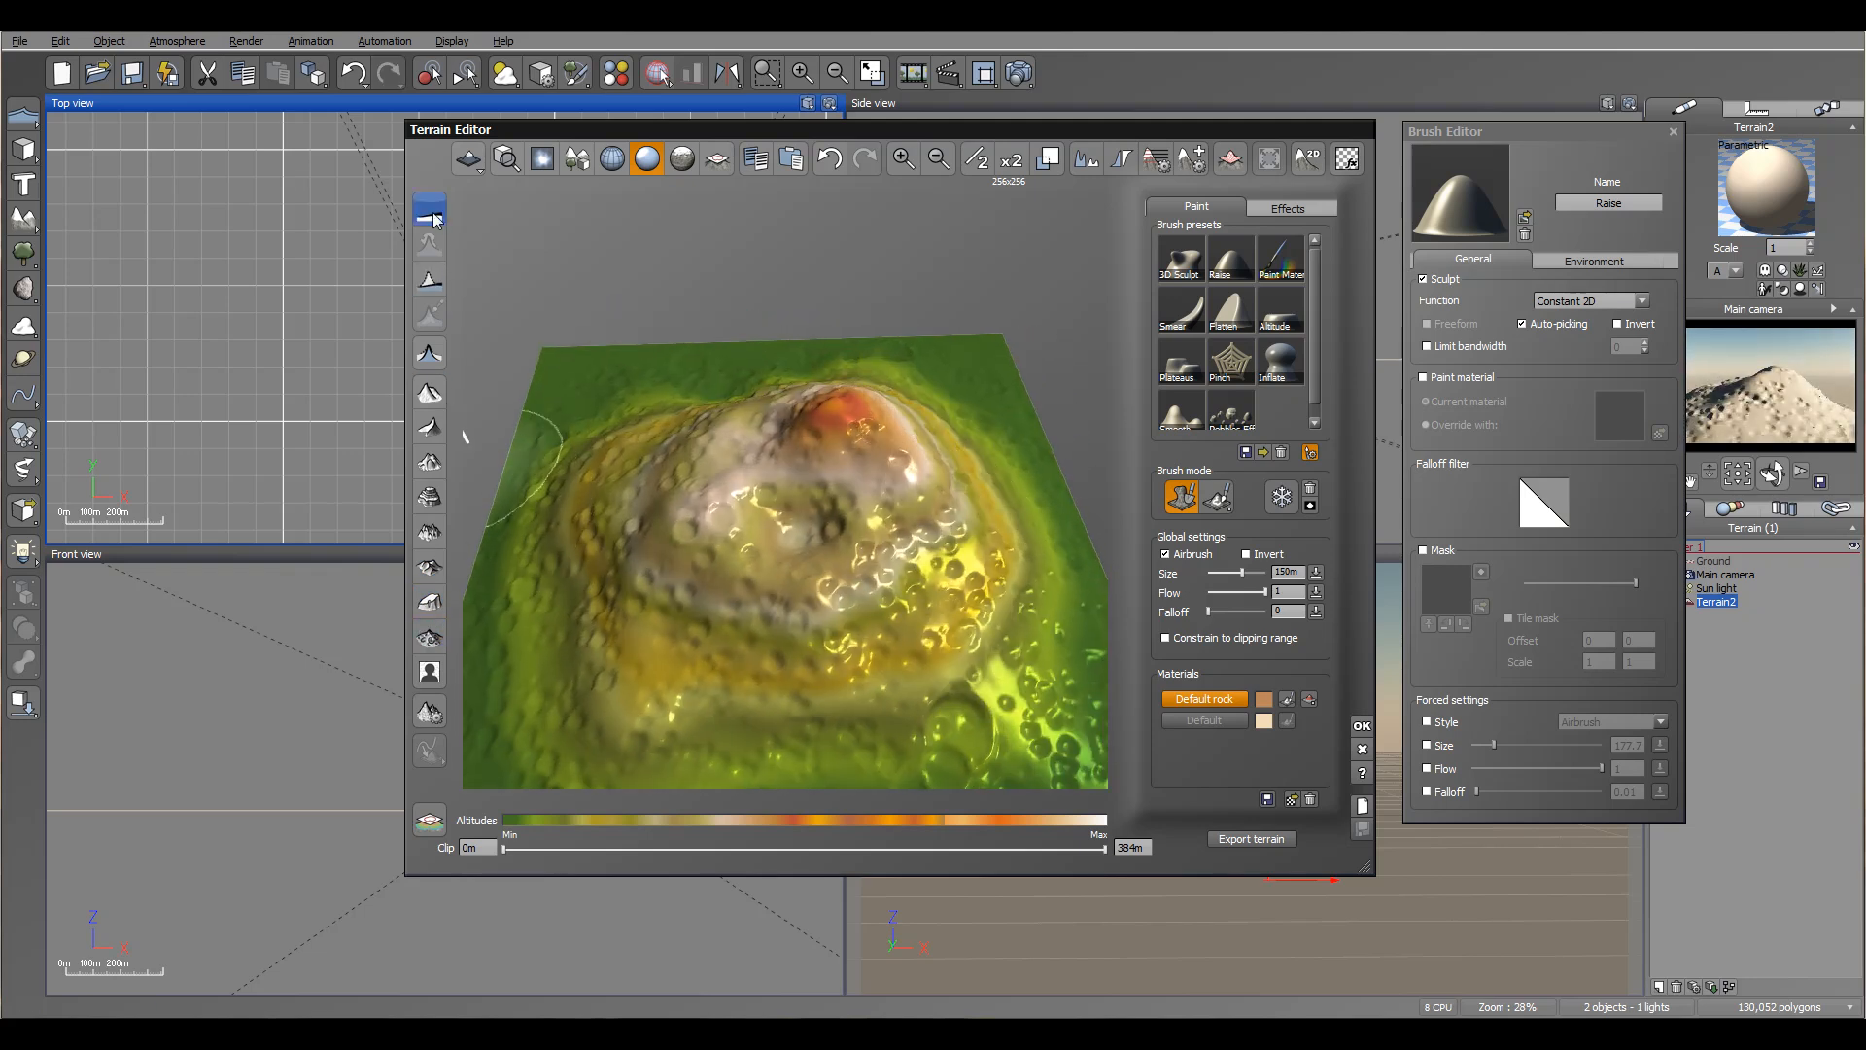
Step: Reset the terrain to flat and generate a sharp ridged relief with the Peak preset as the base for a picture import
click(430, 215)
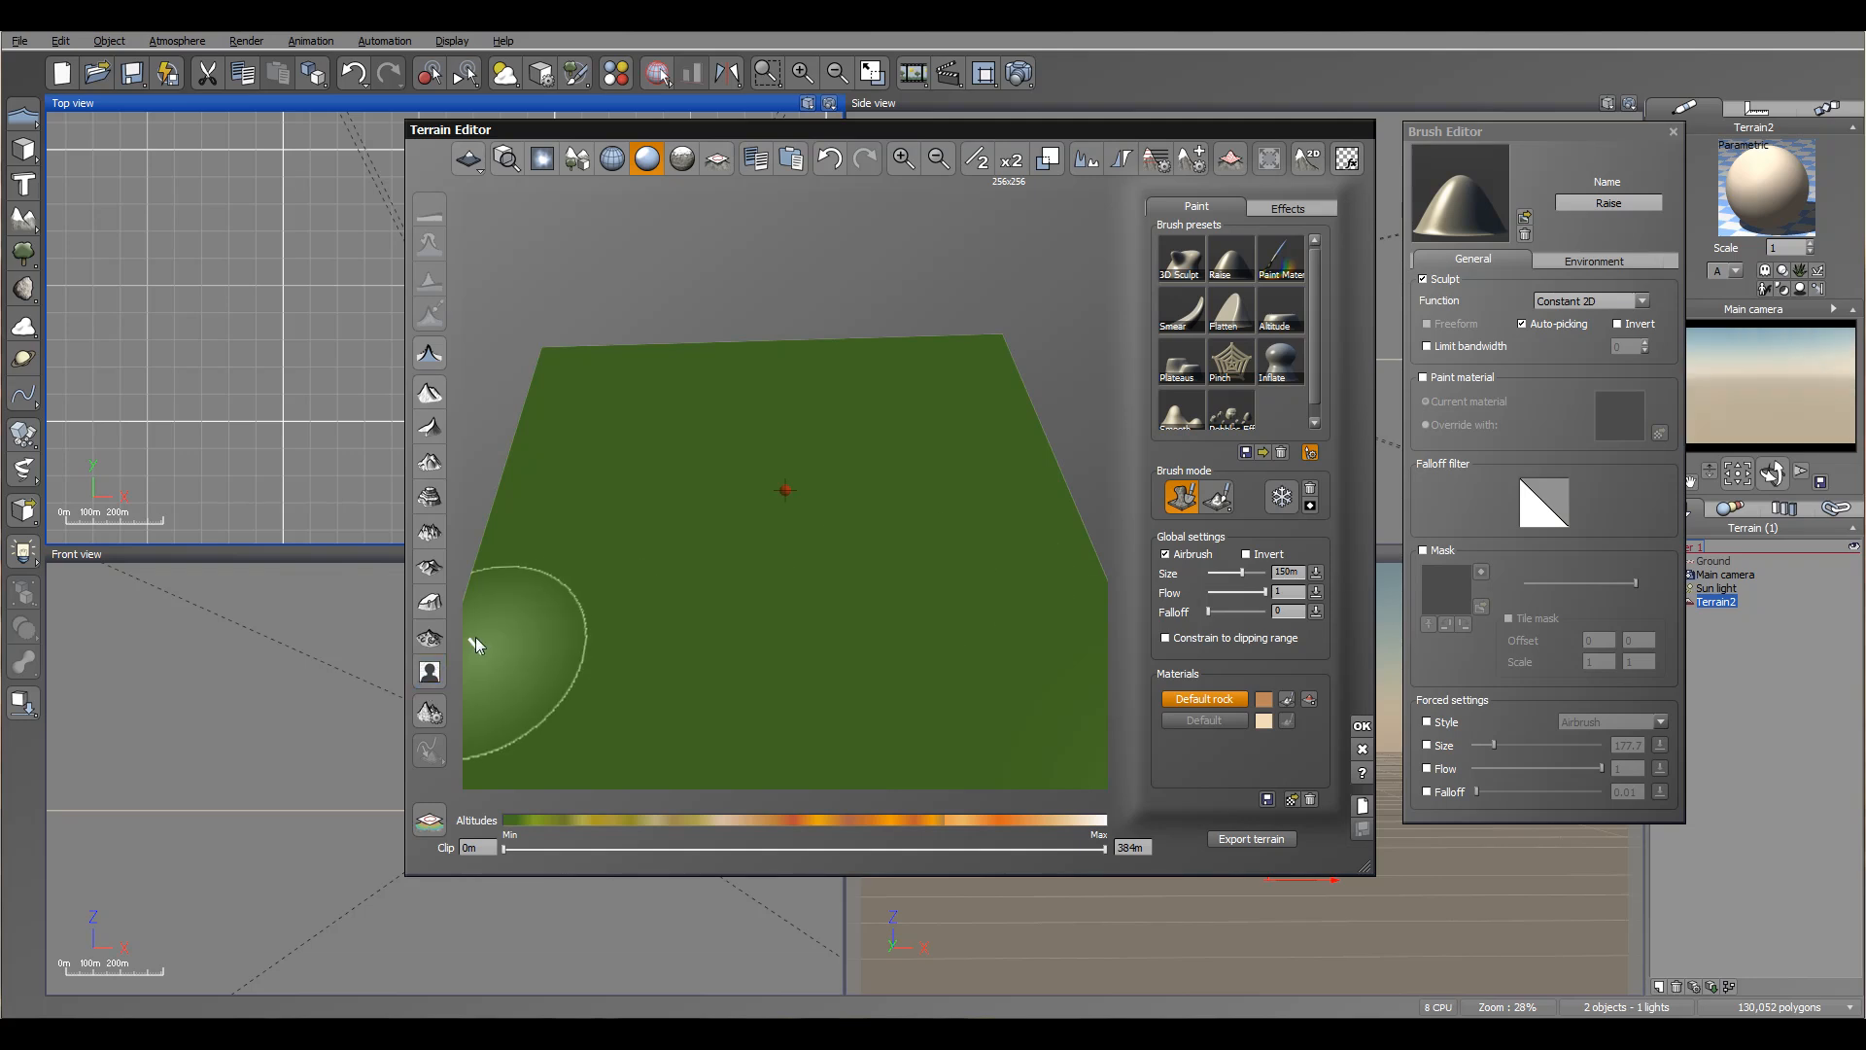
click(429, 671)
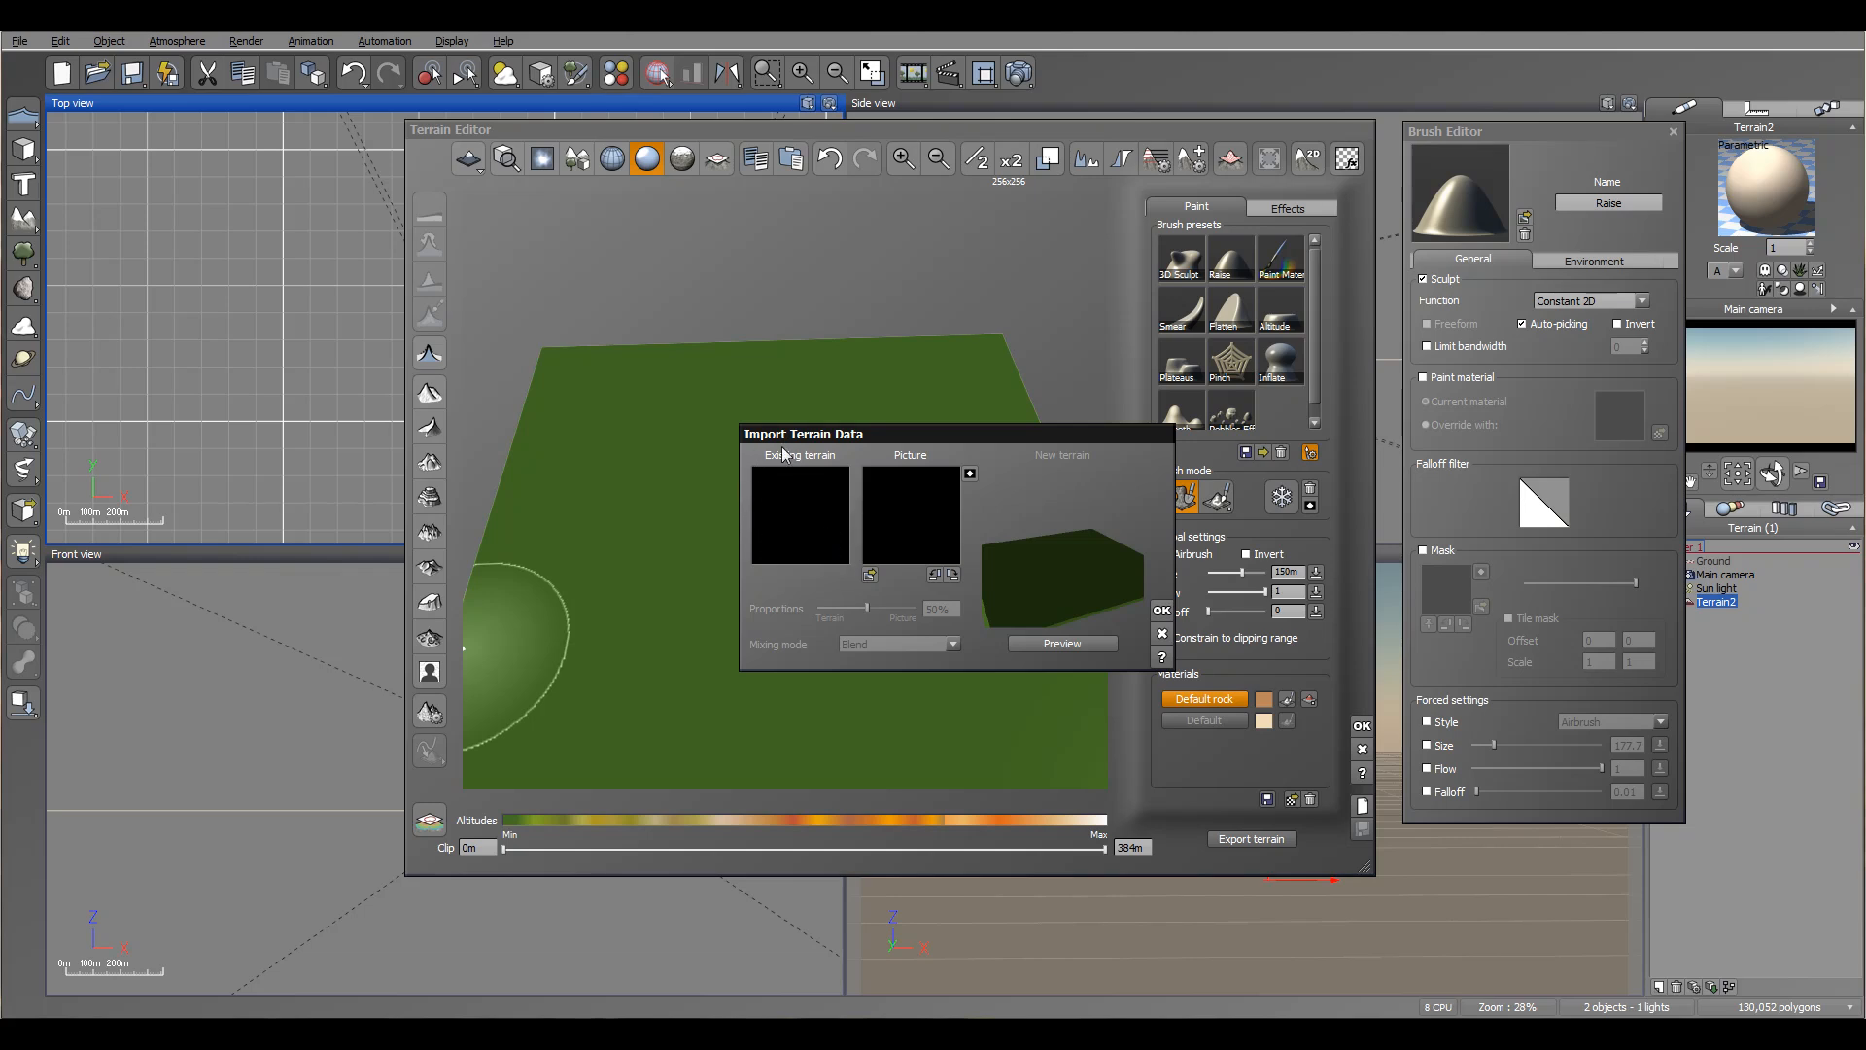
key(Escape)
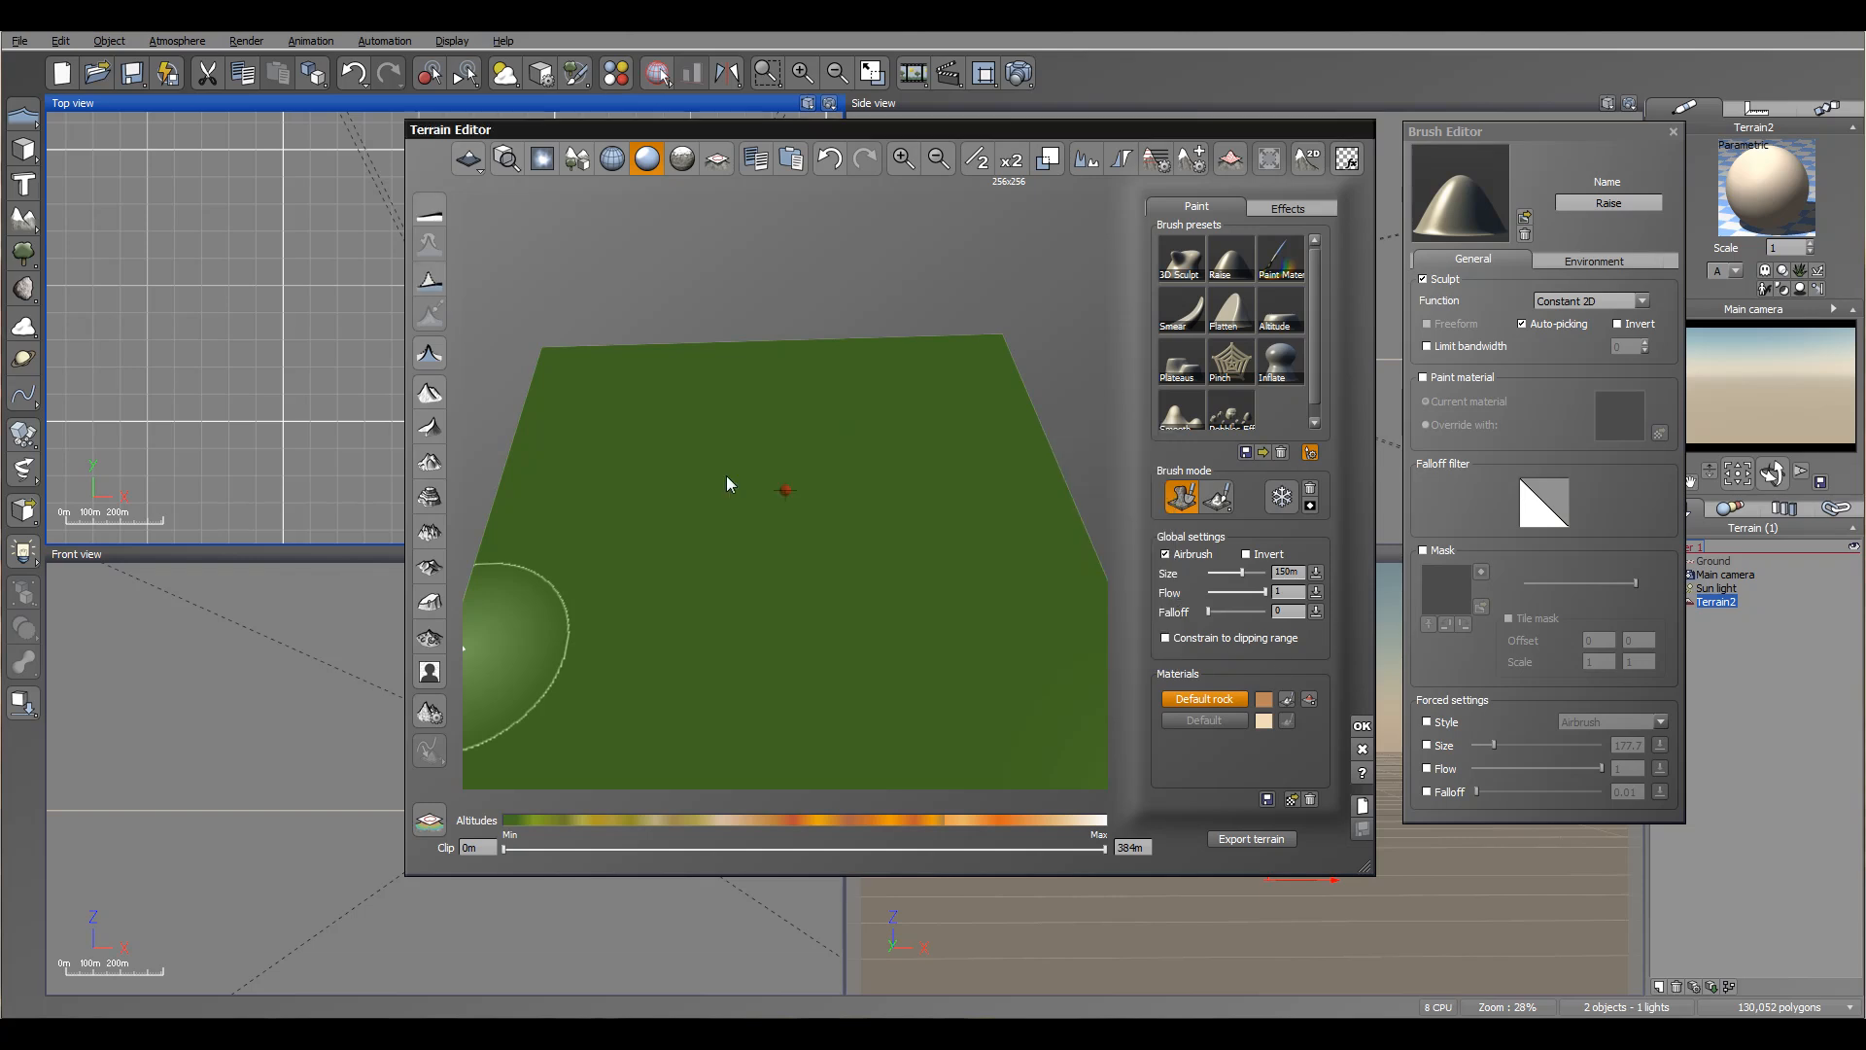
click(429, 429)
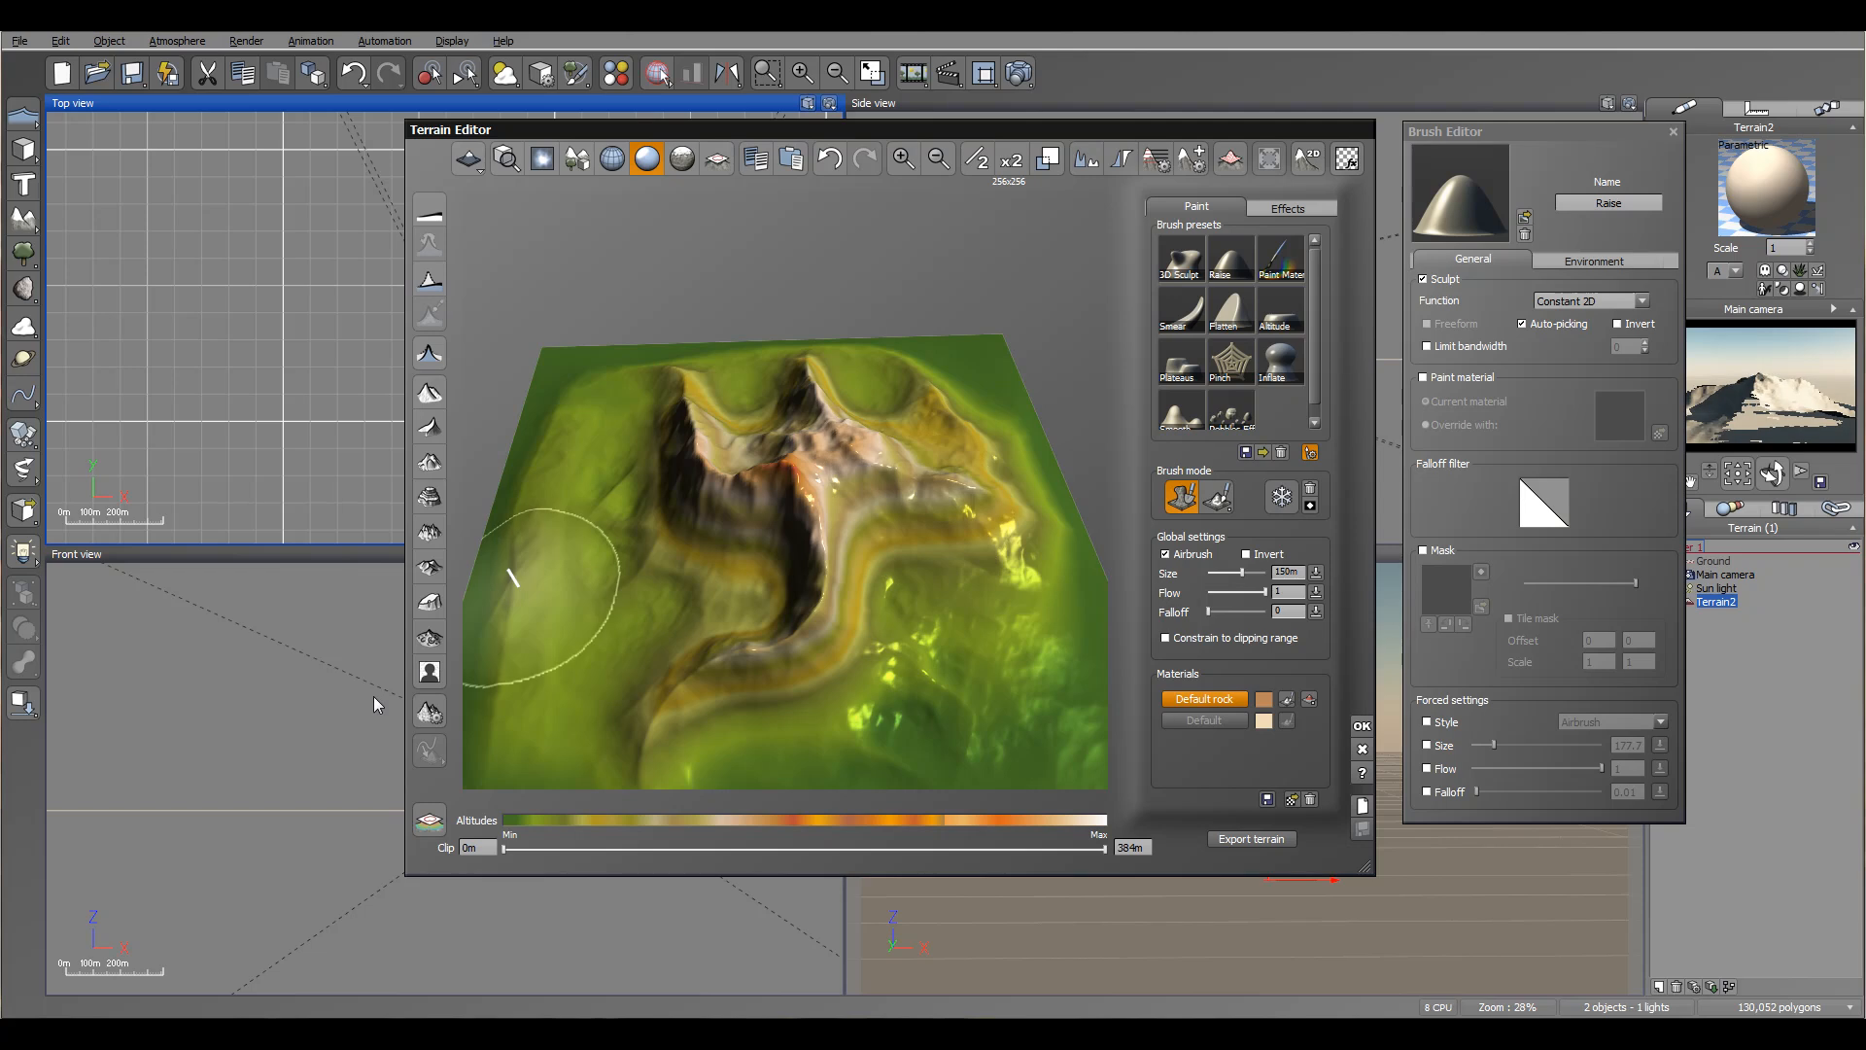
Step: Load the Neon picture from the Bitmaps collection as terrain import data, keeping the existing terrain in view
click(430, 673)
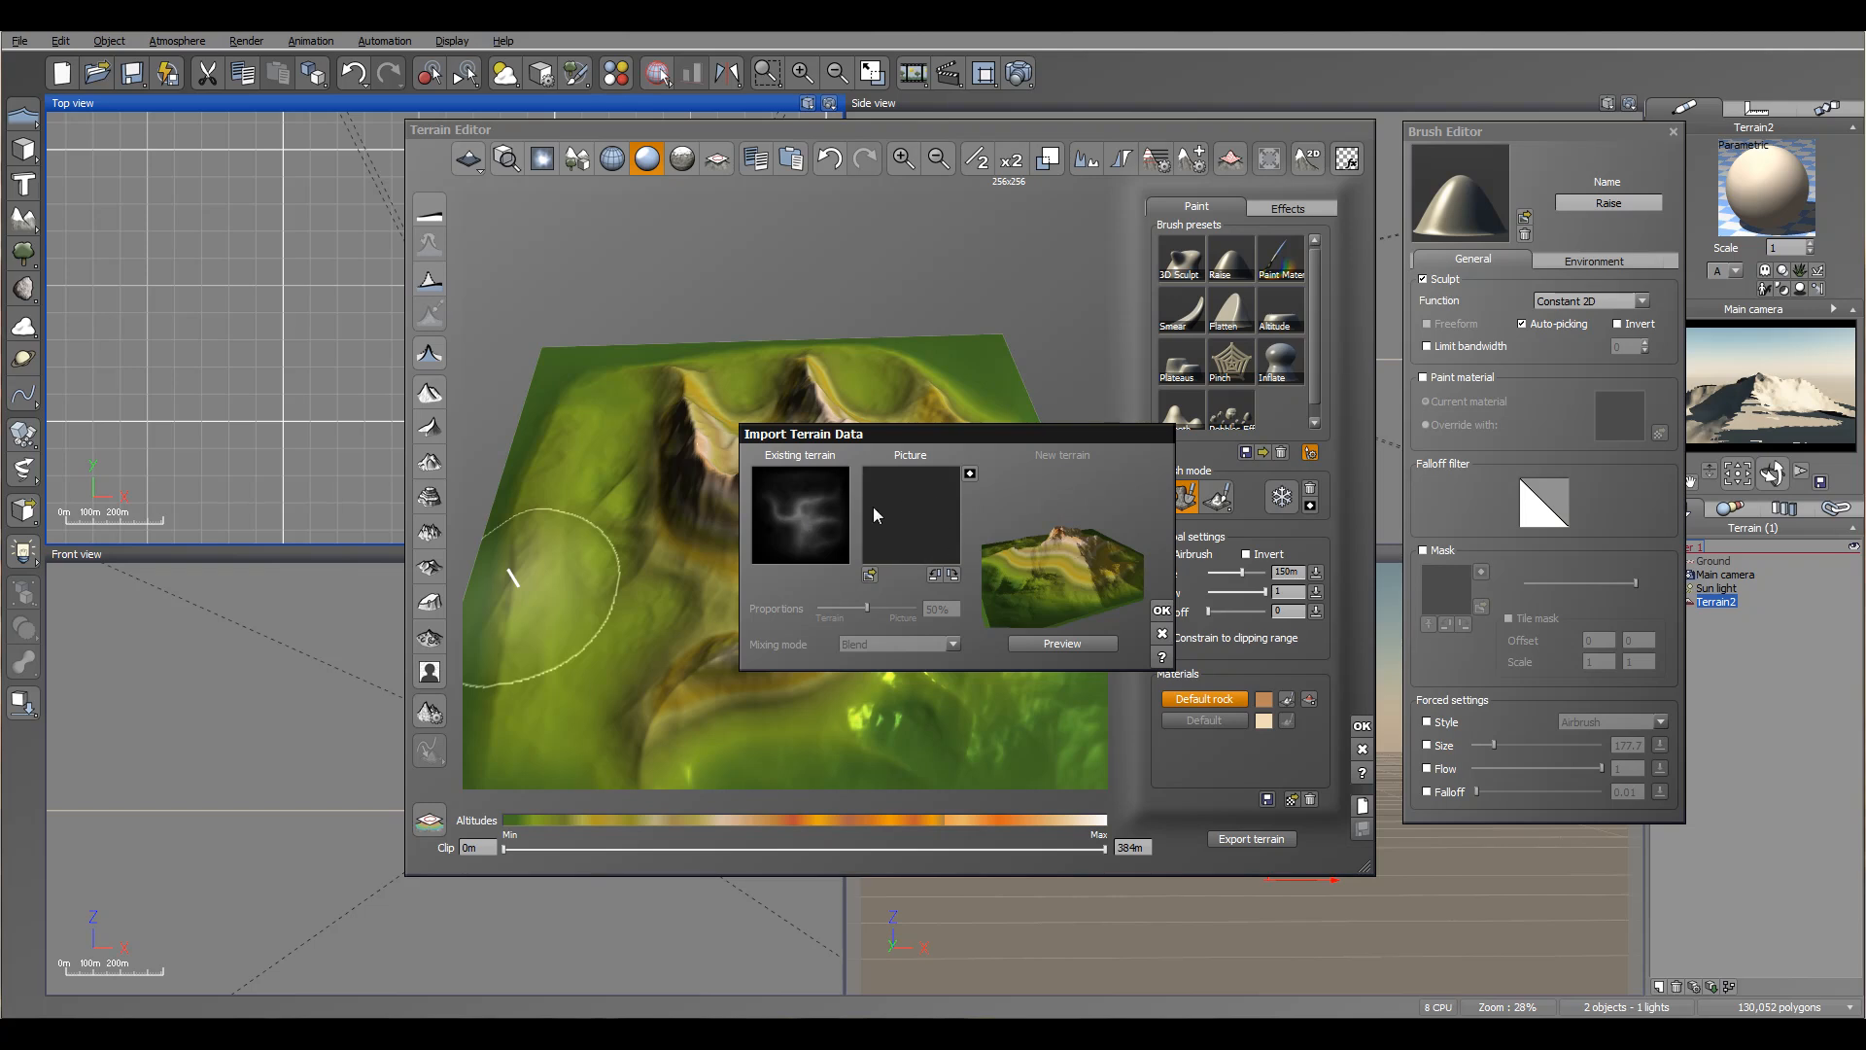
click(869, 575)
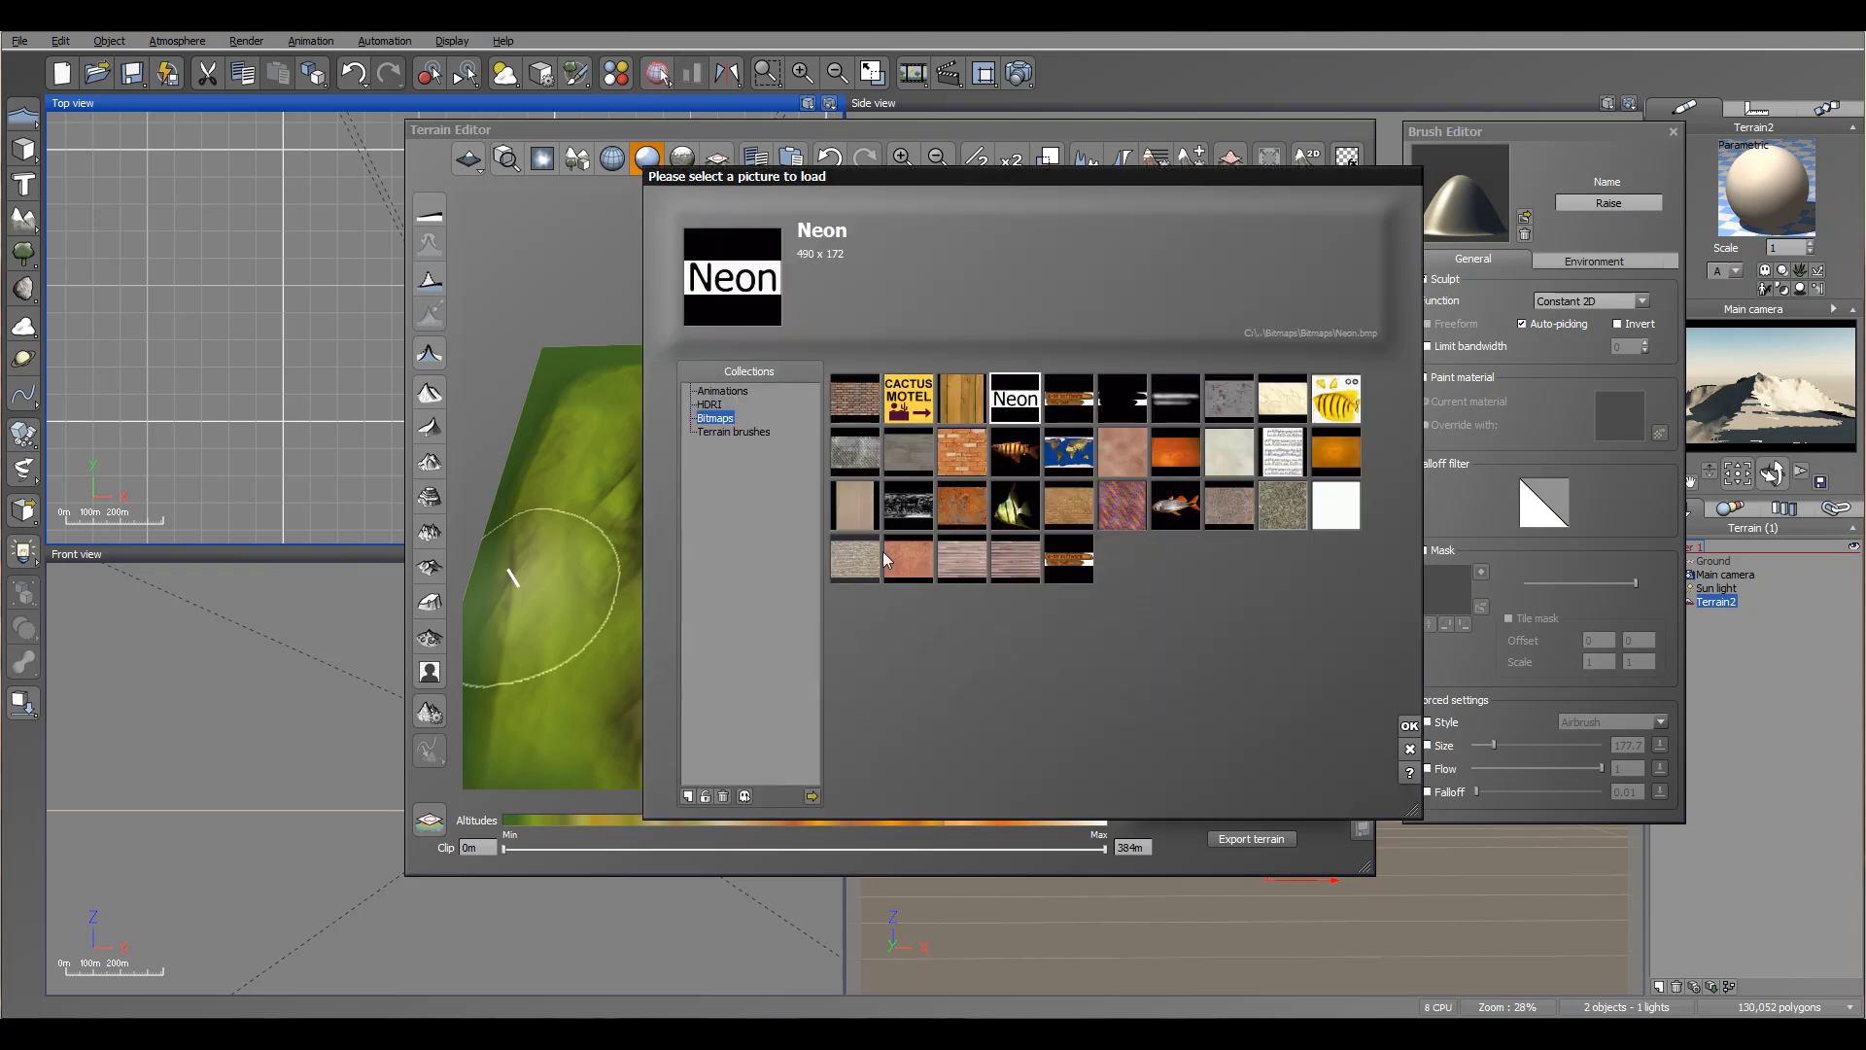
click(997, 407)
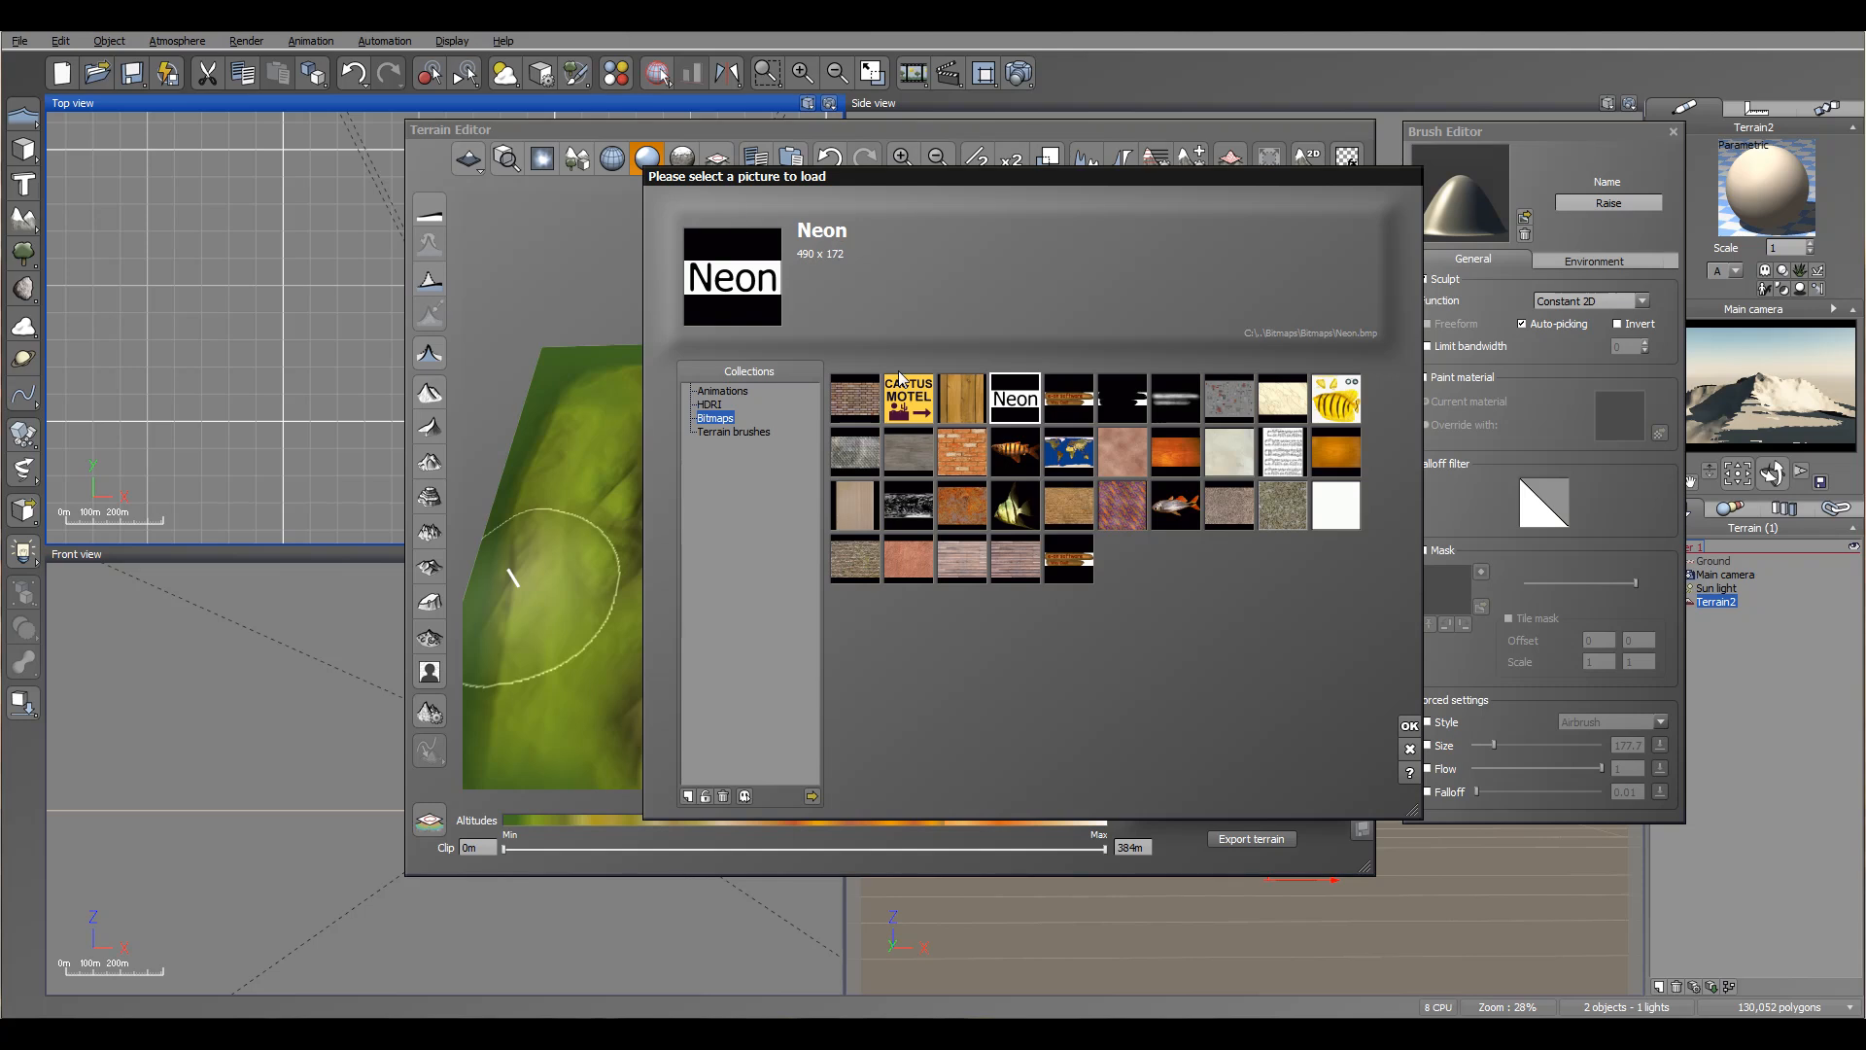
click(1410, 726)
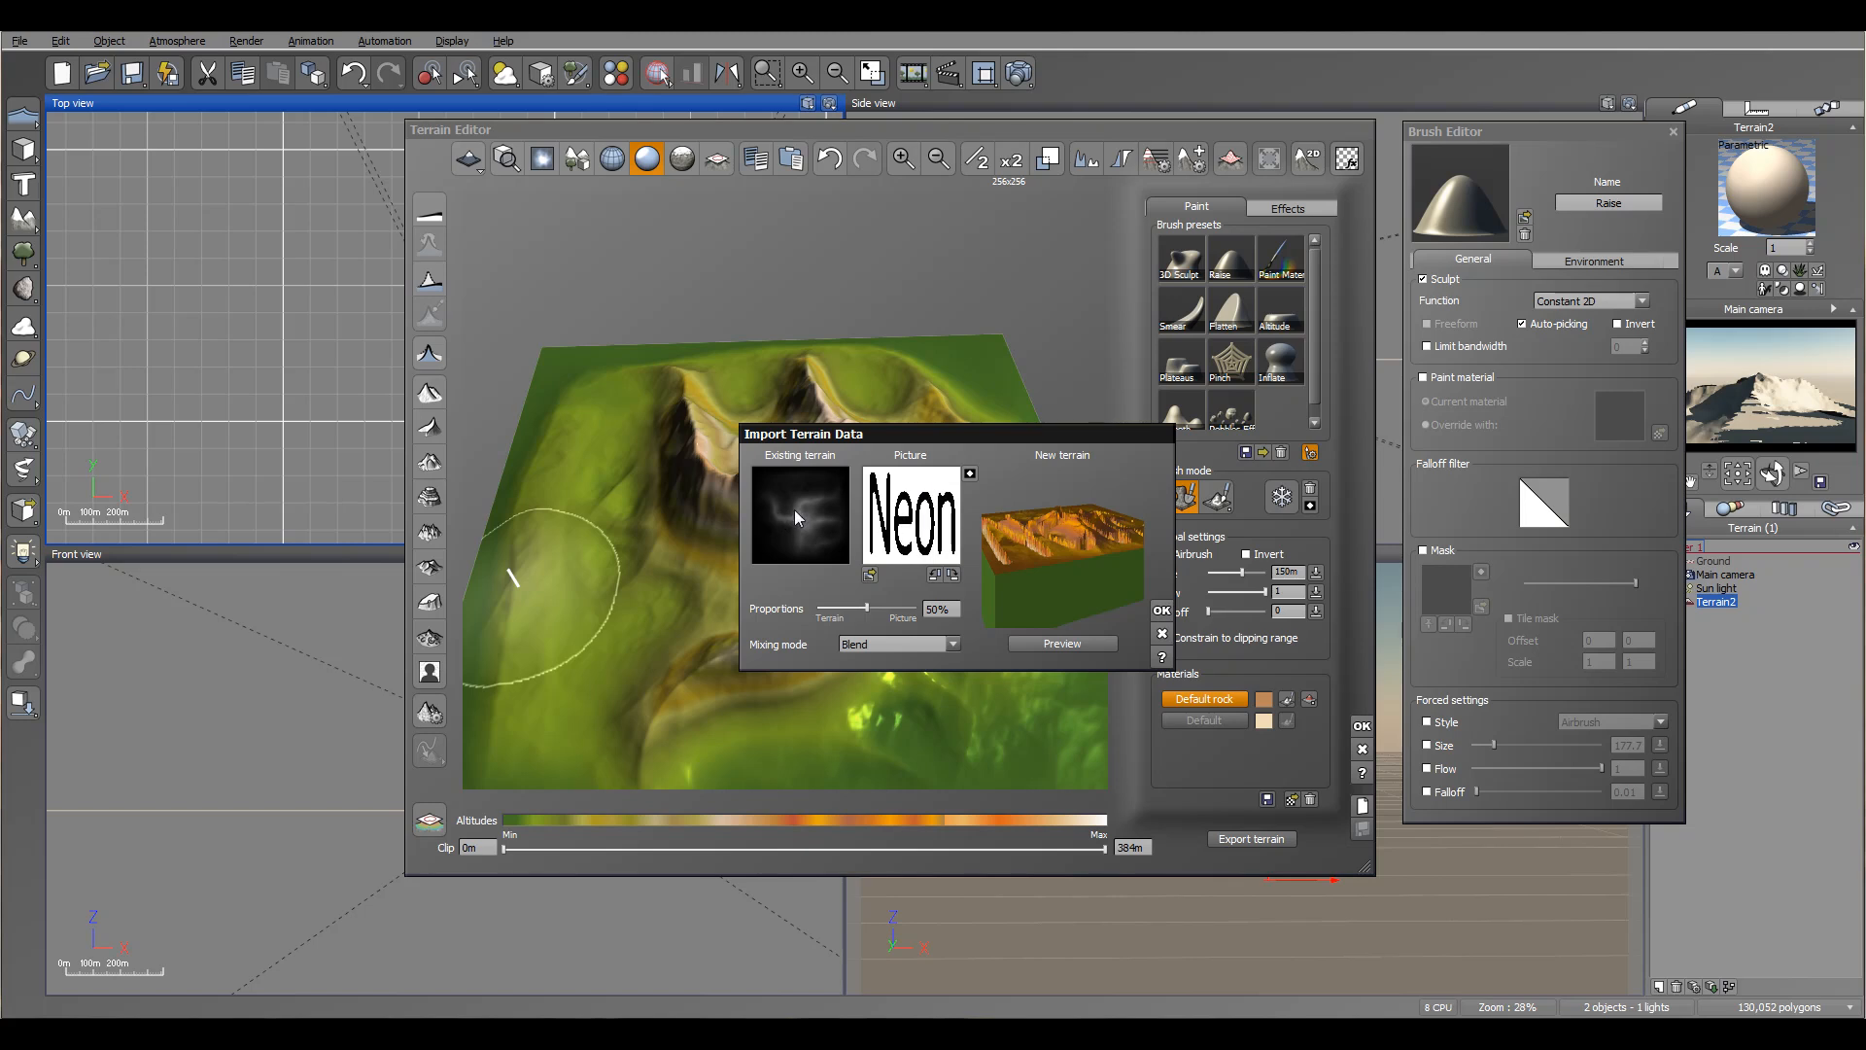
drag(938, 432, 1274, 383)
click(848, 457)
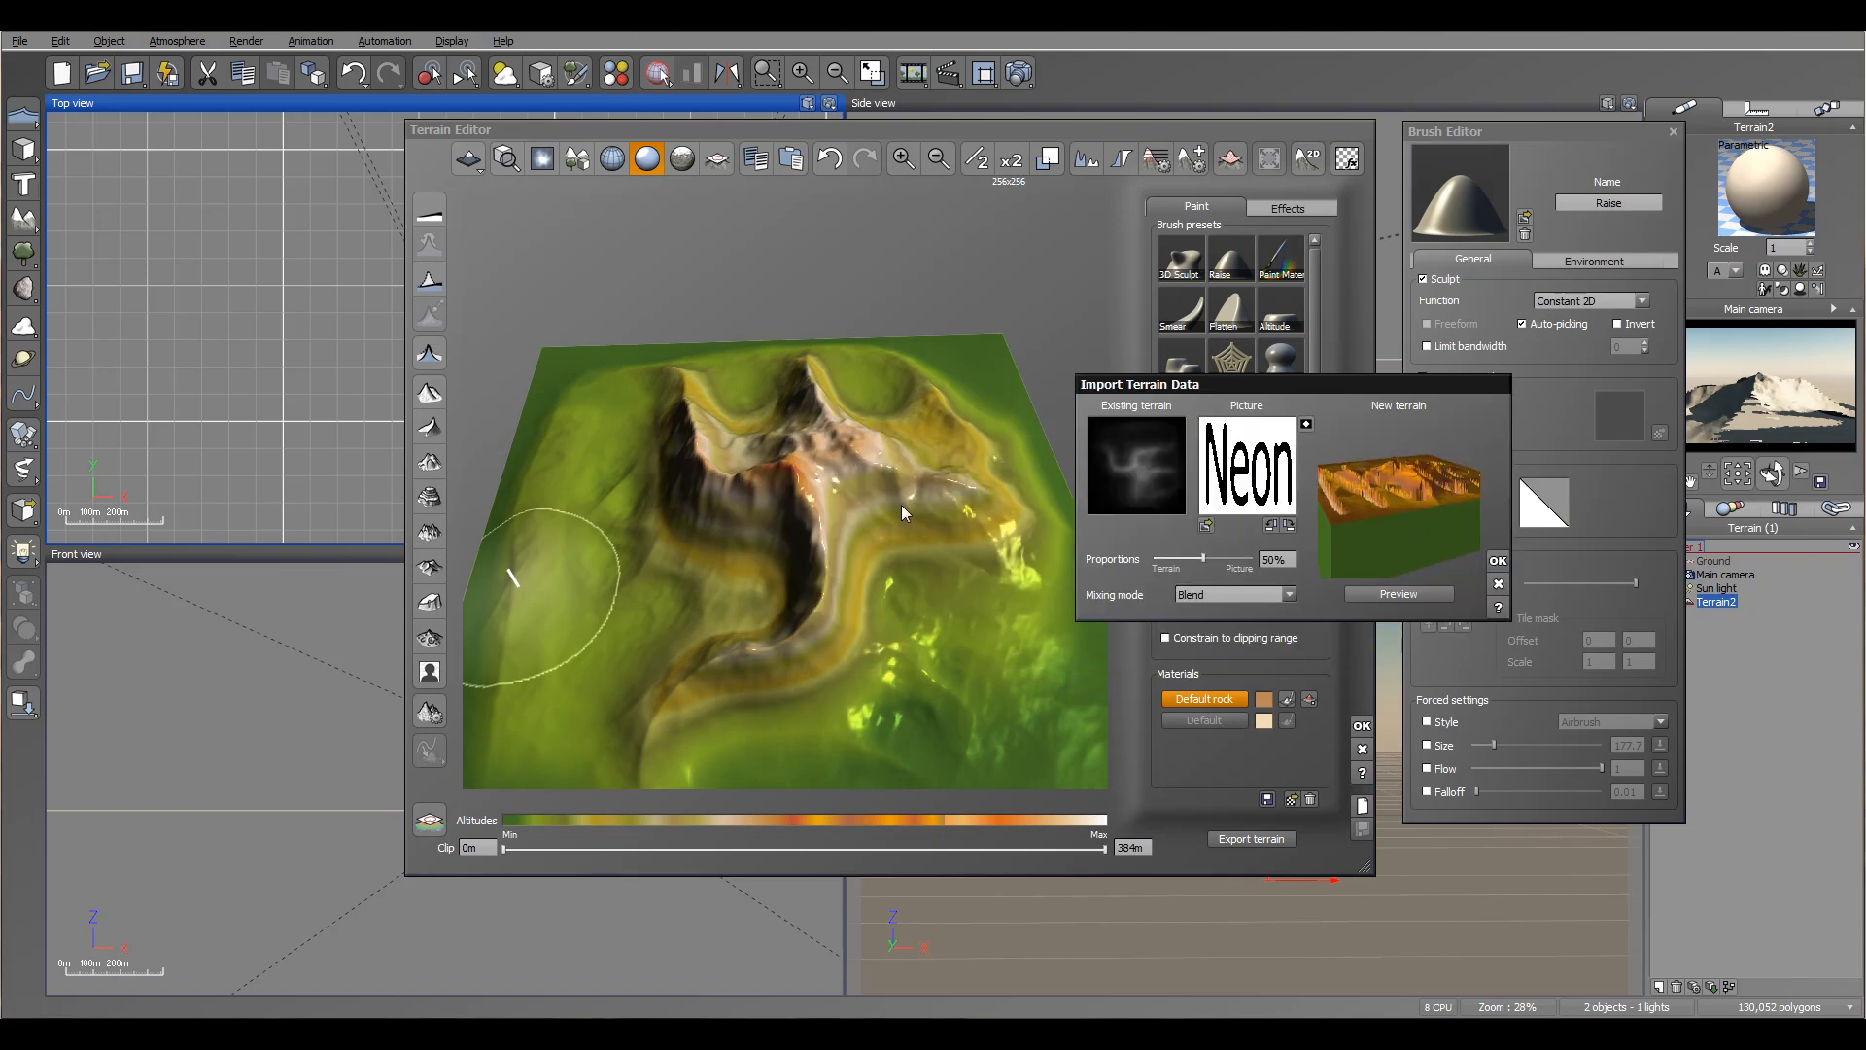
Step: Invert the Neon picture in the terrain import and rotate it through a full turn
drag(1395, 483, 1448, 513)
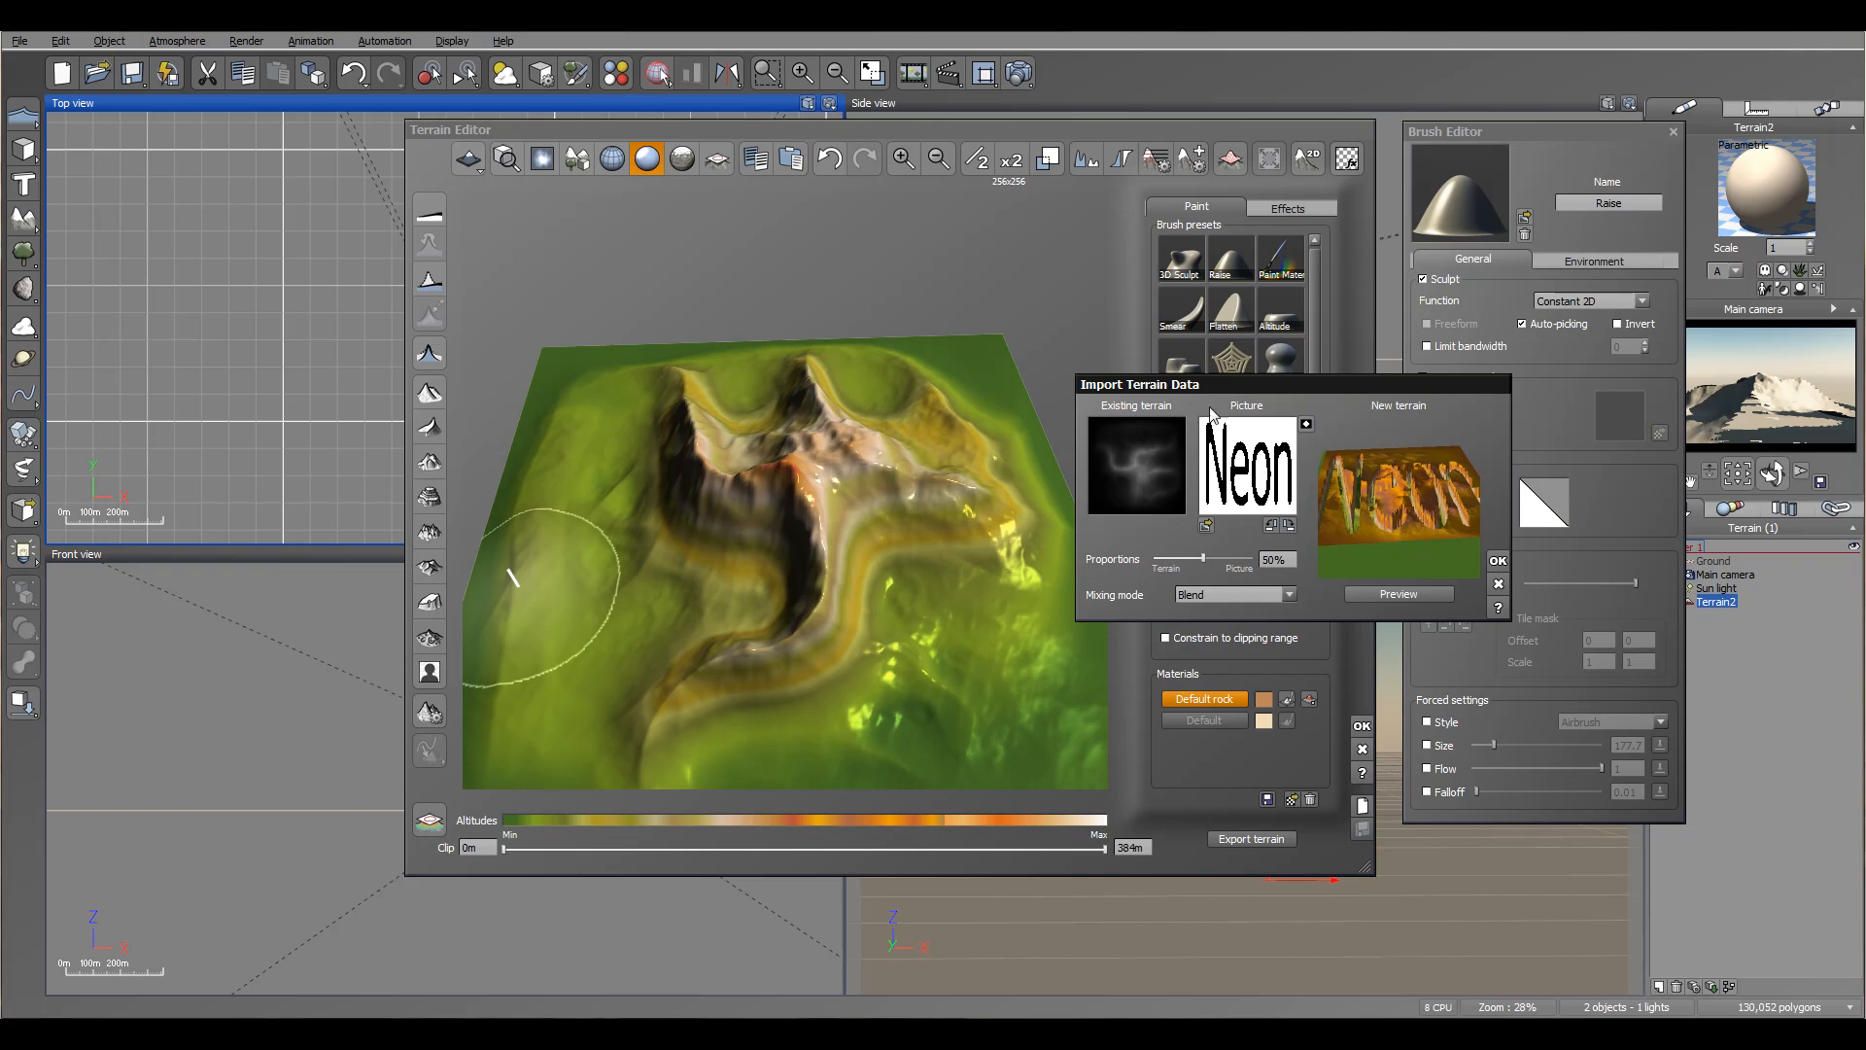
click(1306, 424)
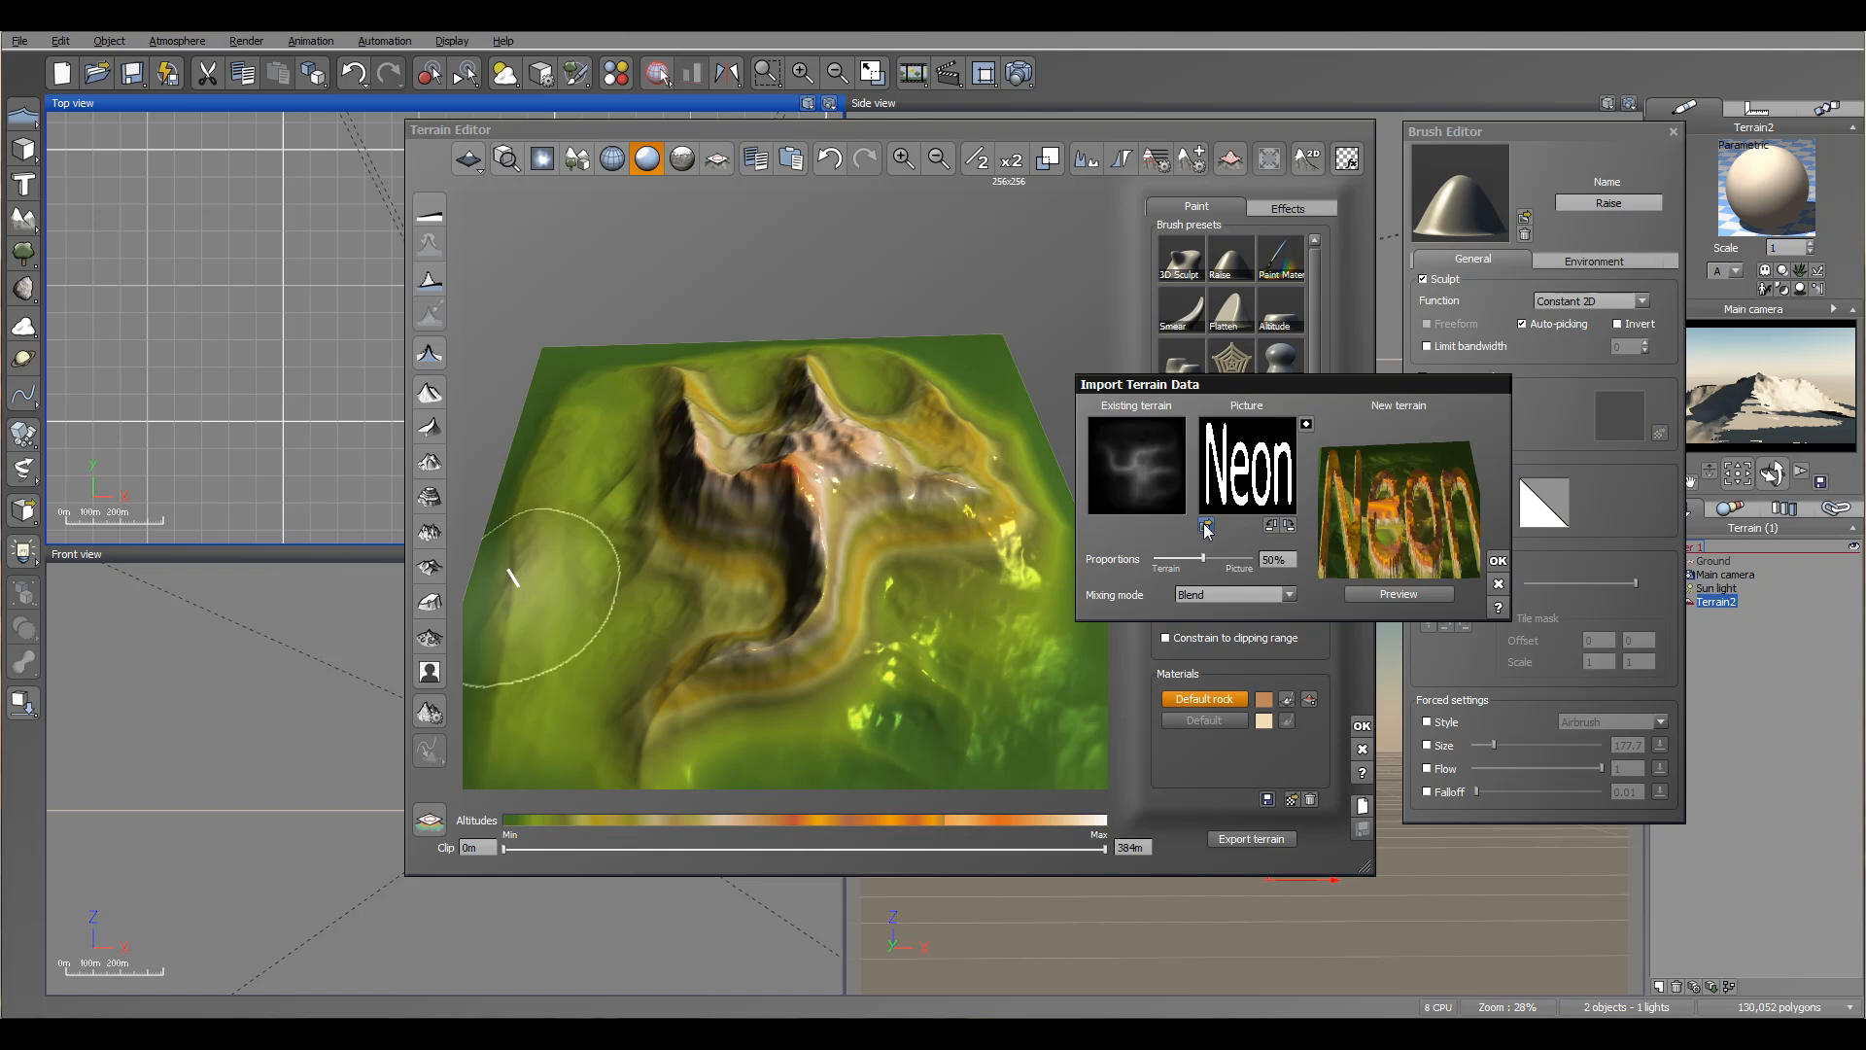
click(1288, 527)
click(1288, 528)
click(1287, 527)
click(1288, 528)
Step: Mix the Neon picture with the existing terrain in Multiply mode at 80% proportions and apply the import
click(1289, 594)
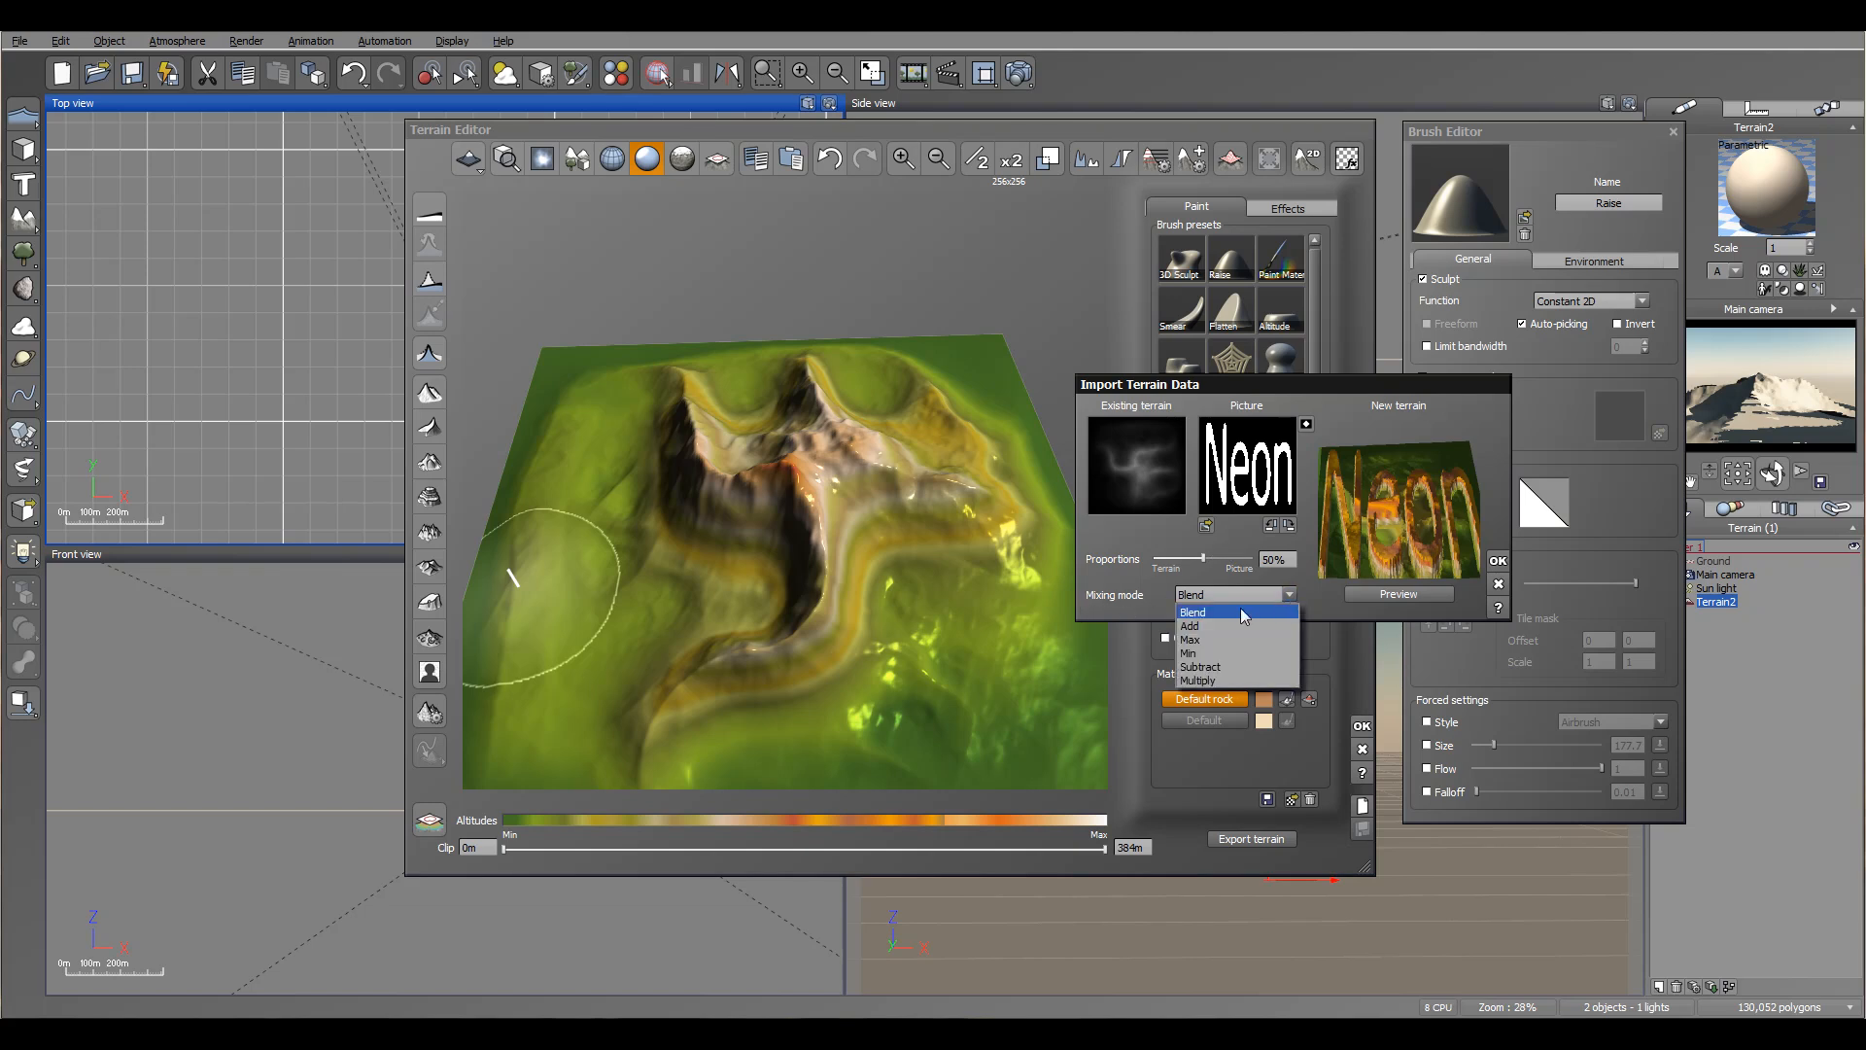
click(1228, 681)
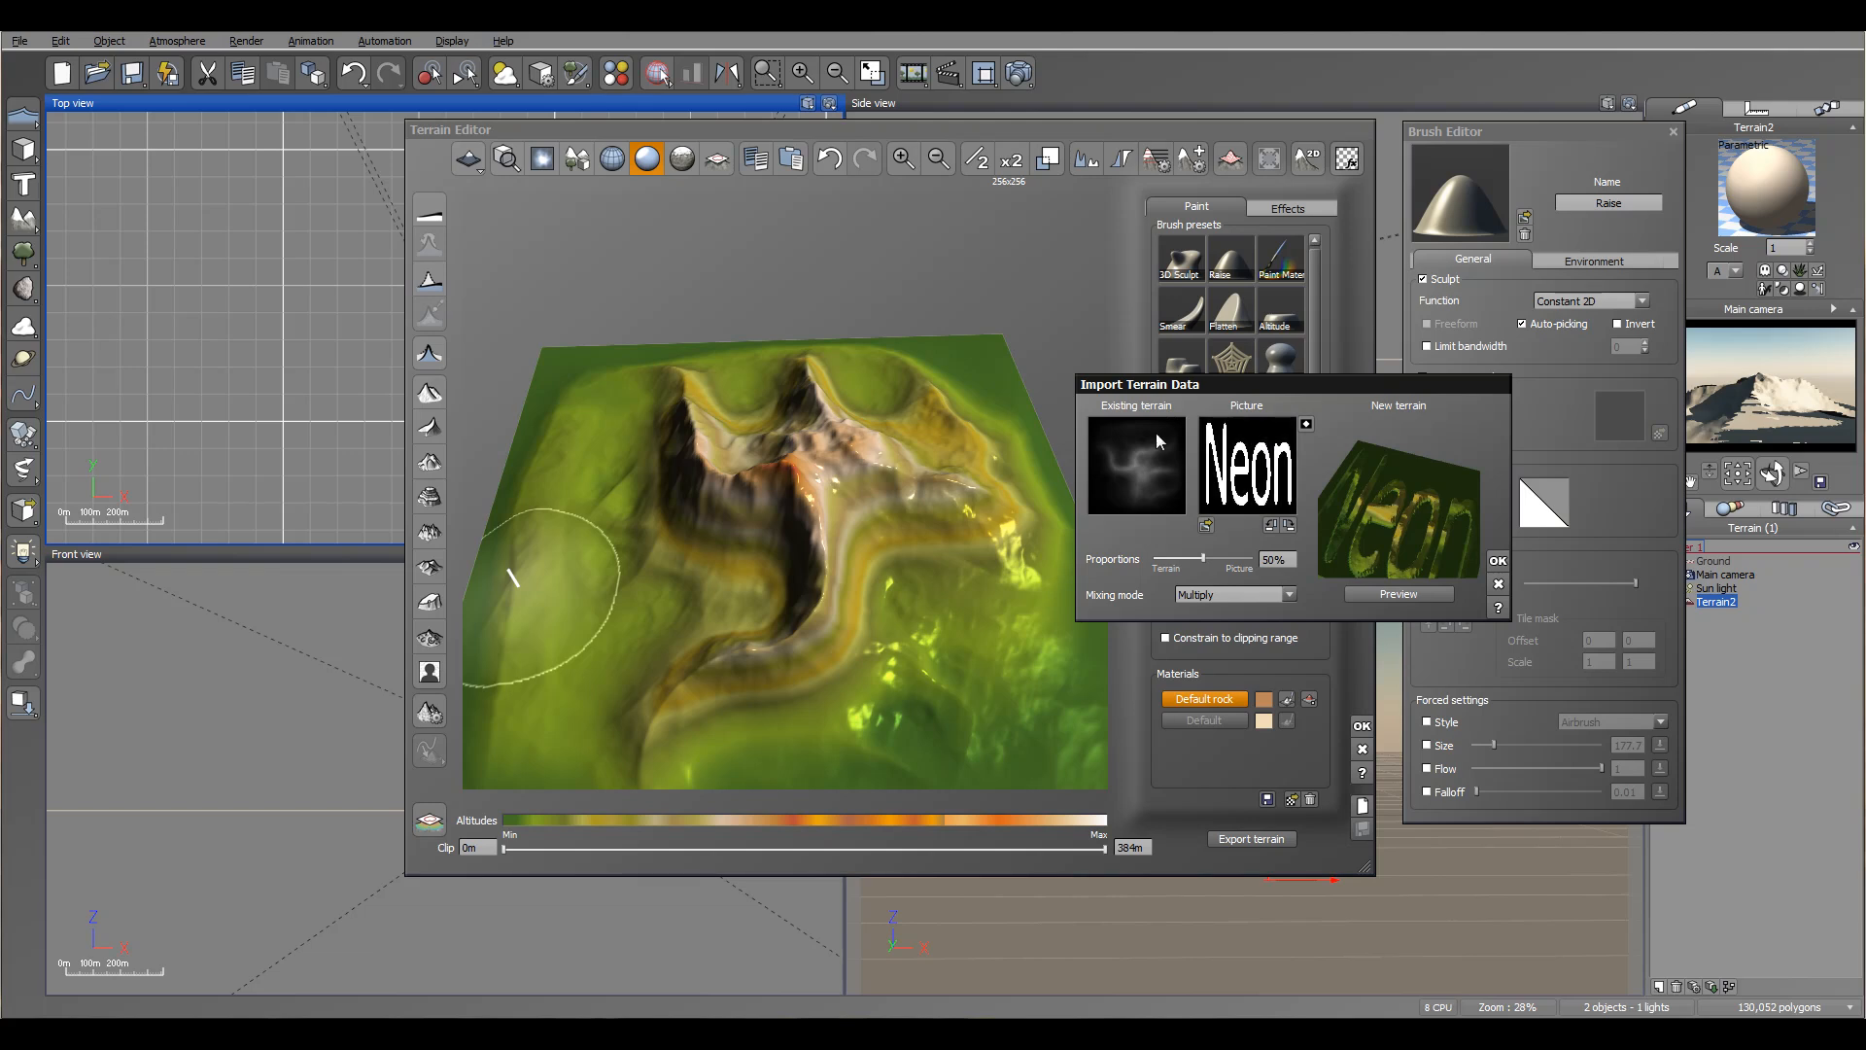
drag(1395, 482, 1370, 473)
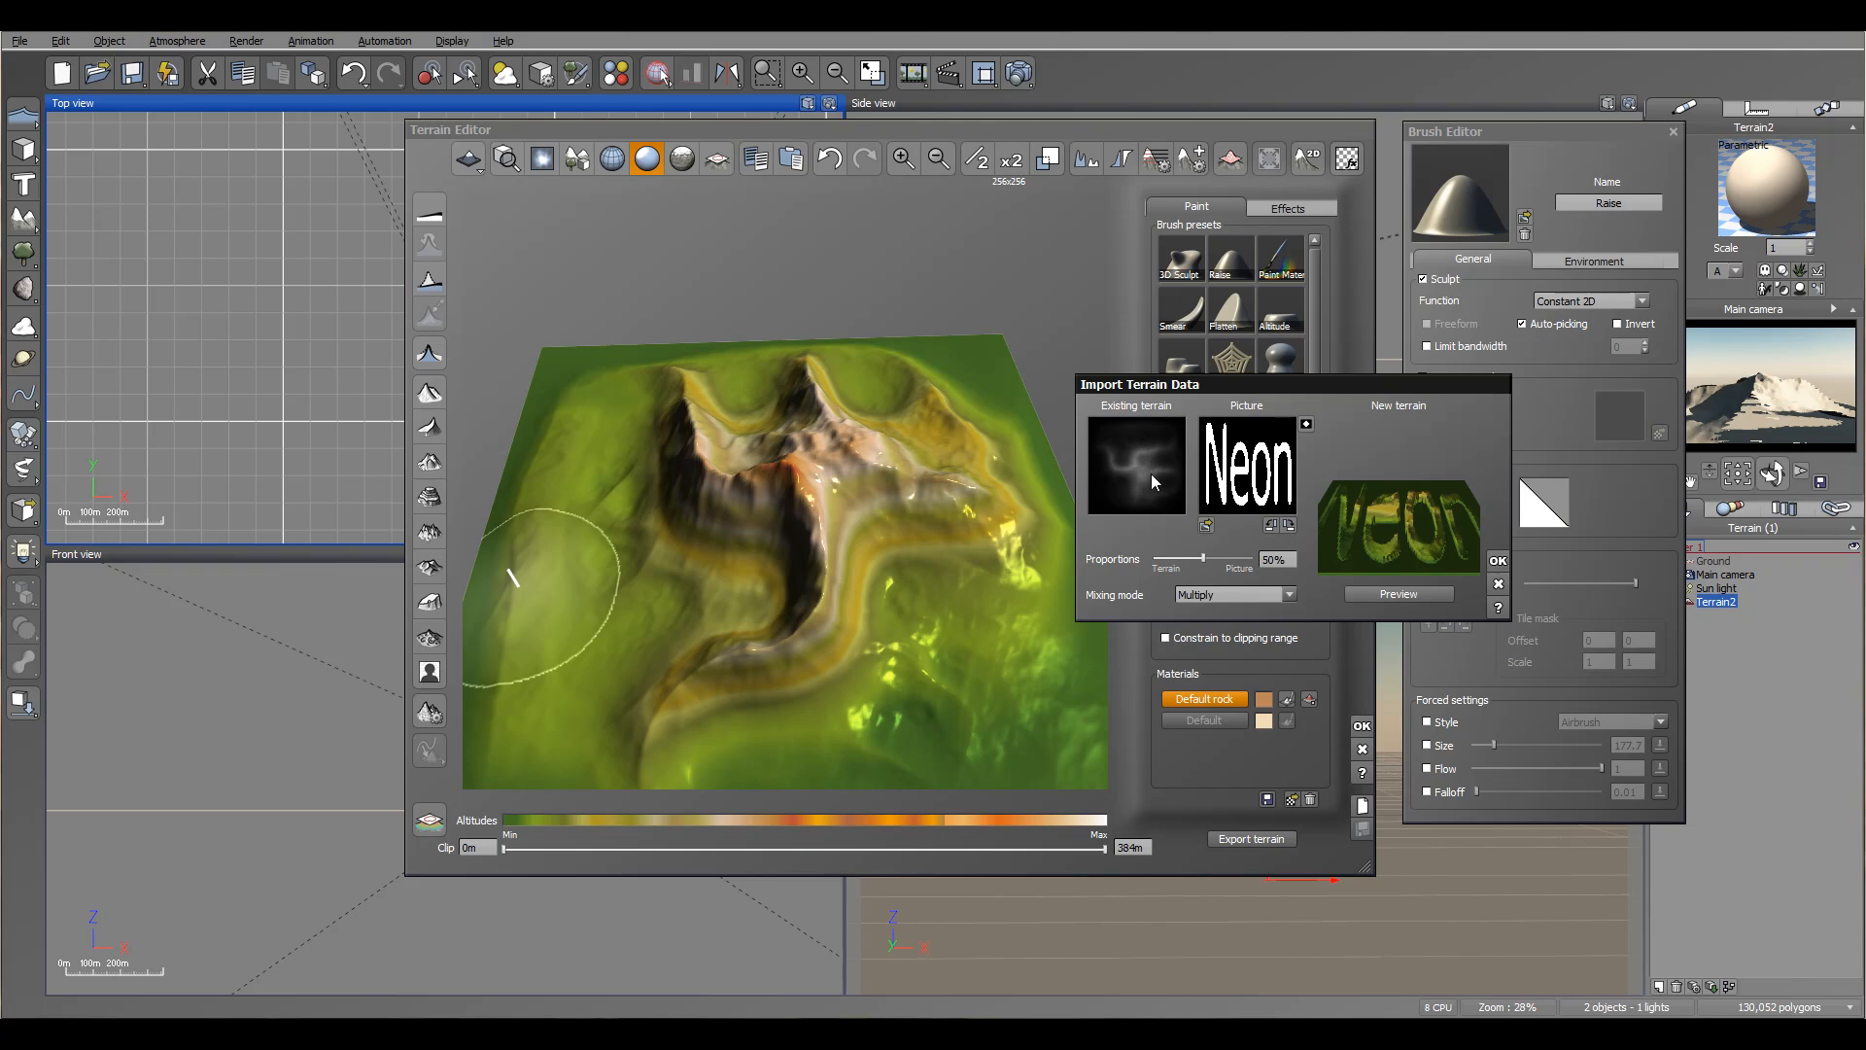
drag(1203, 556, 1232, 557)
drag(1424, 486, 1418, 464)
click(1499, 562)
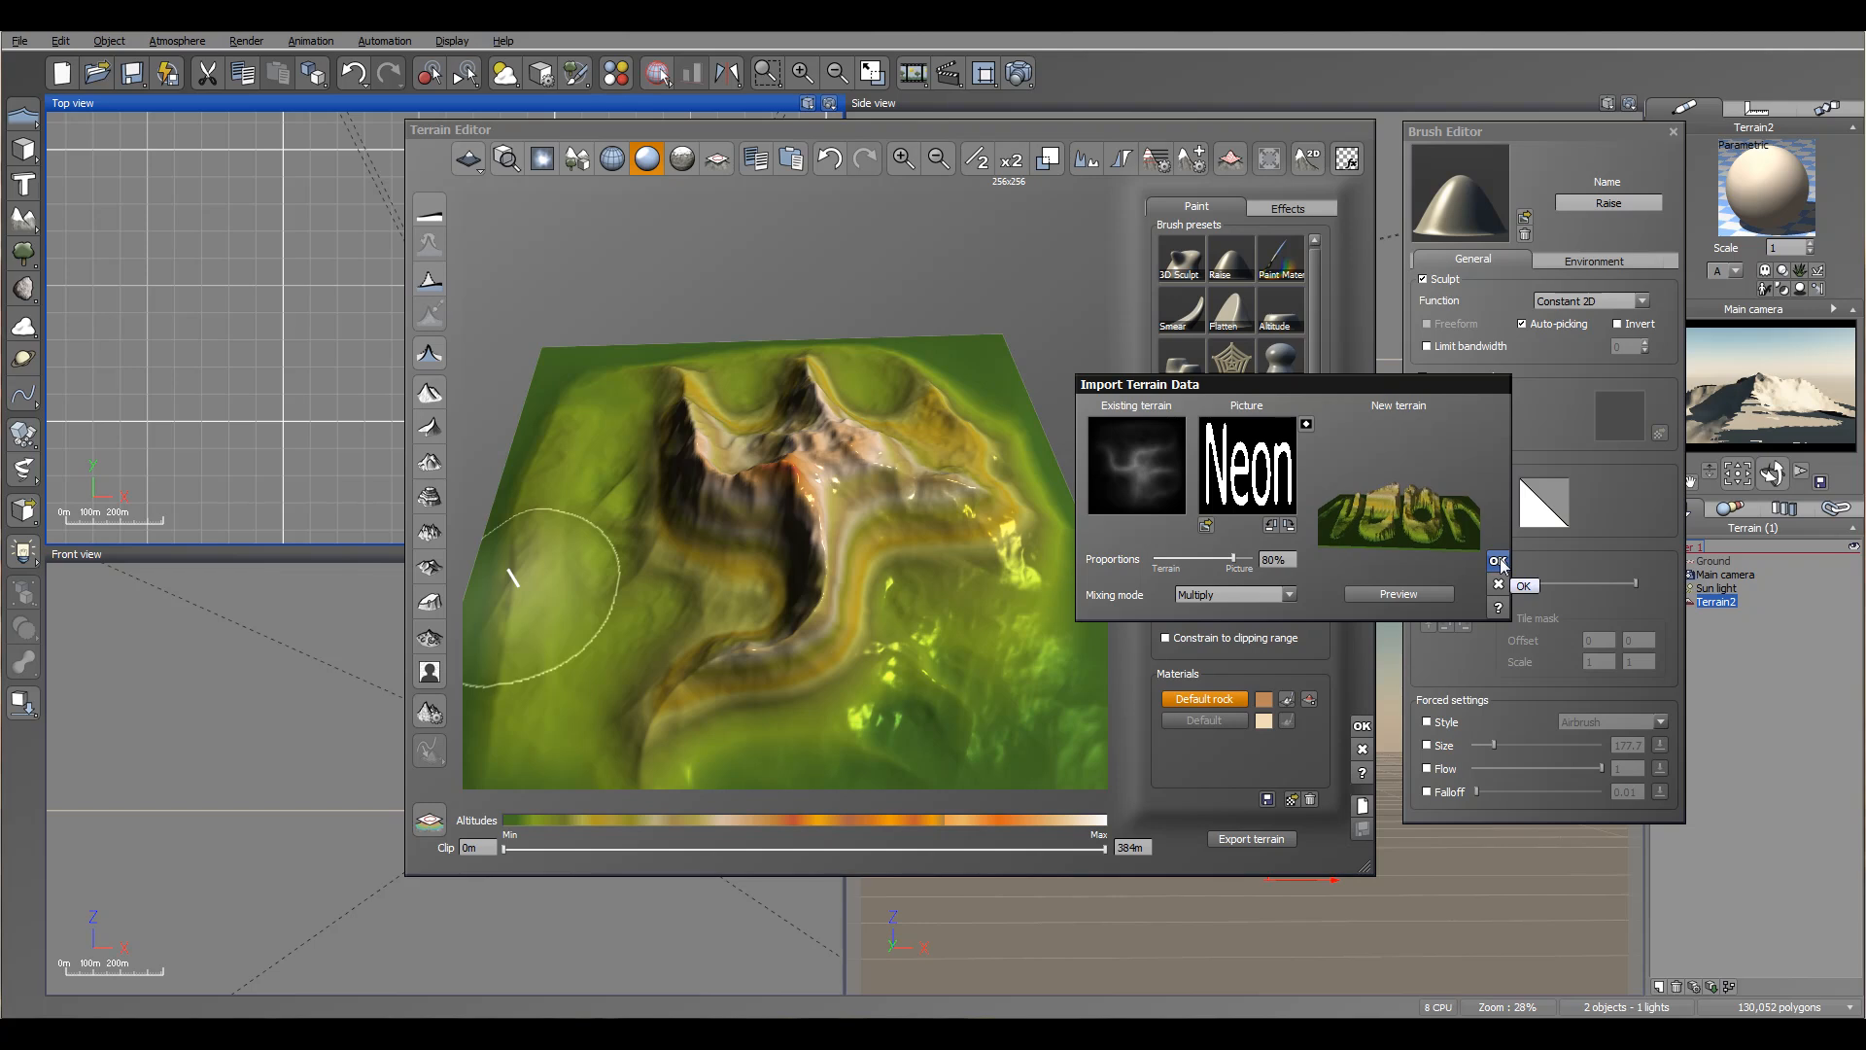
Step: Examine the Neon lettering relief on the terrain from a low side angle and from above
right_drag(824, 476, 589, 406)
mouse_move(828, 550)
right_down()
mouse_move(818, 632)
mouse_move(812, 488)
mouse_move(599, 434)
mouse_move(599, 452)
right_up()
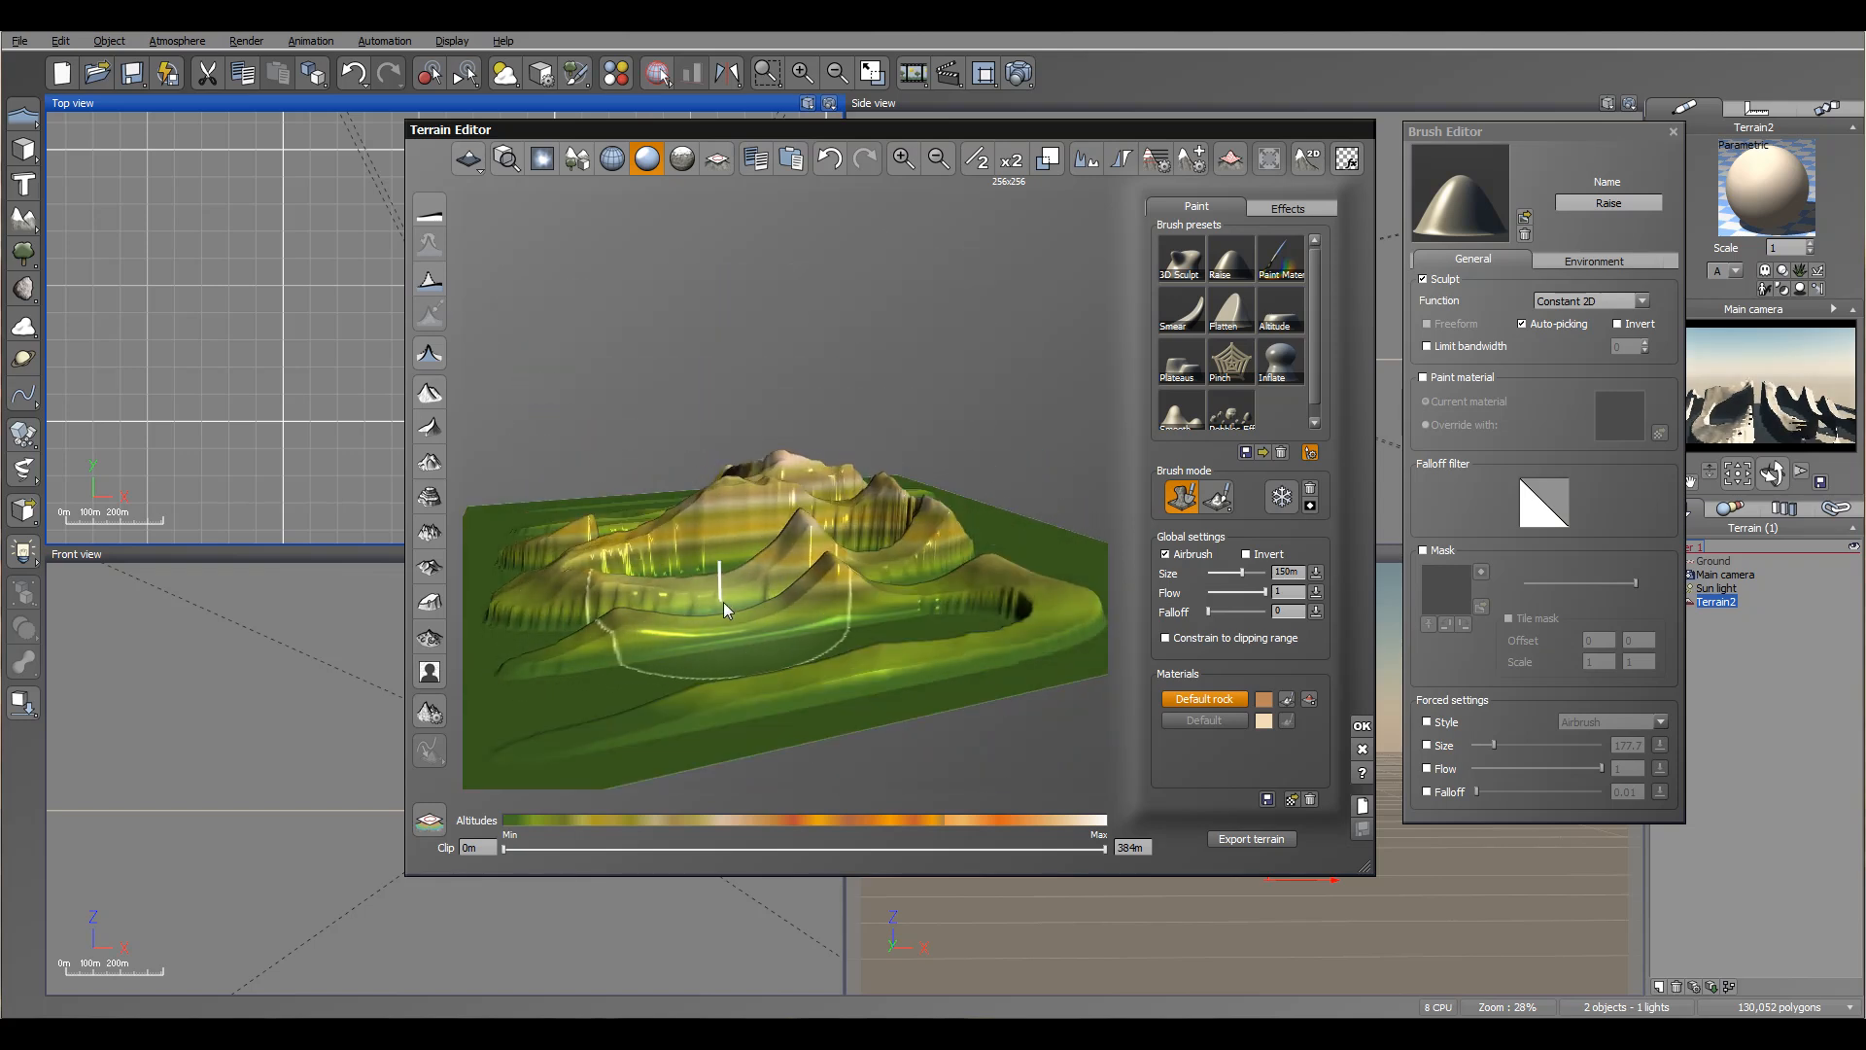
mouse_move(651, 517)
right_down()
mouse_move(860, 550)
mouse_move(848, 575)
mouse_move(860, 515)
mouse_move(861, 639)
mouse_move(860, 621)
right_up()
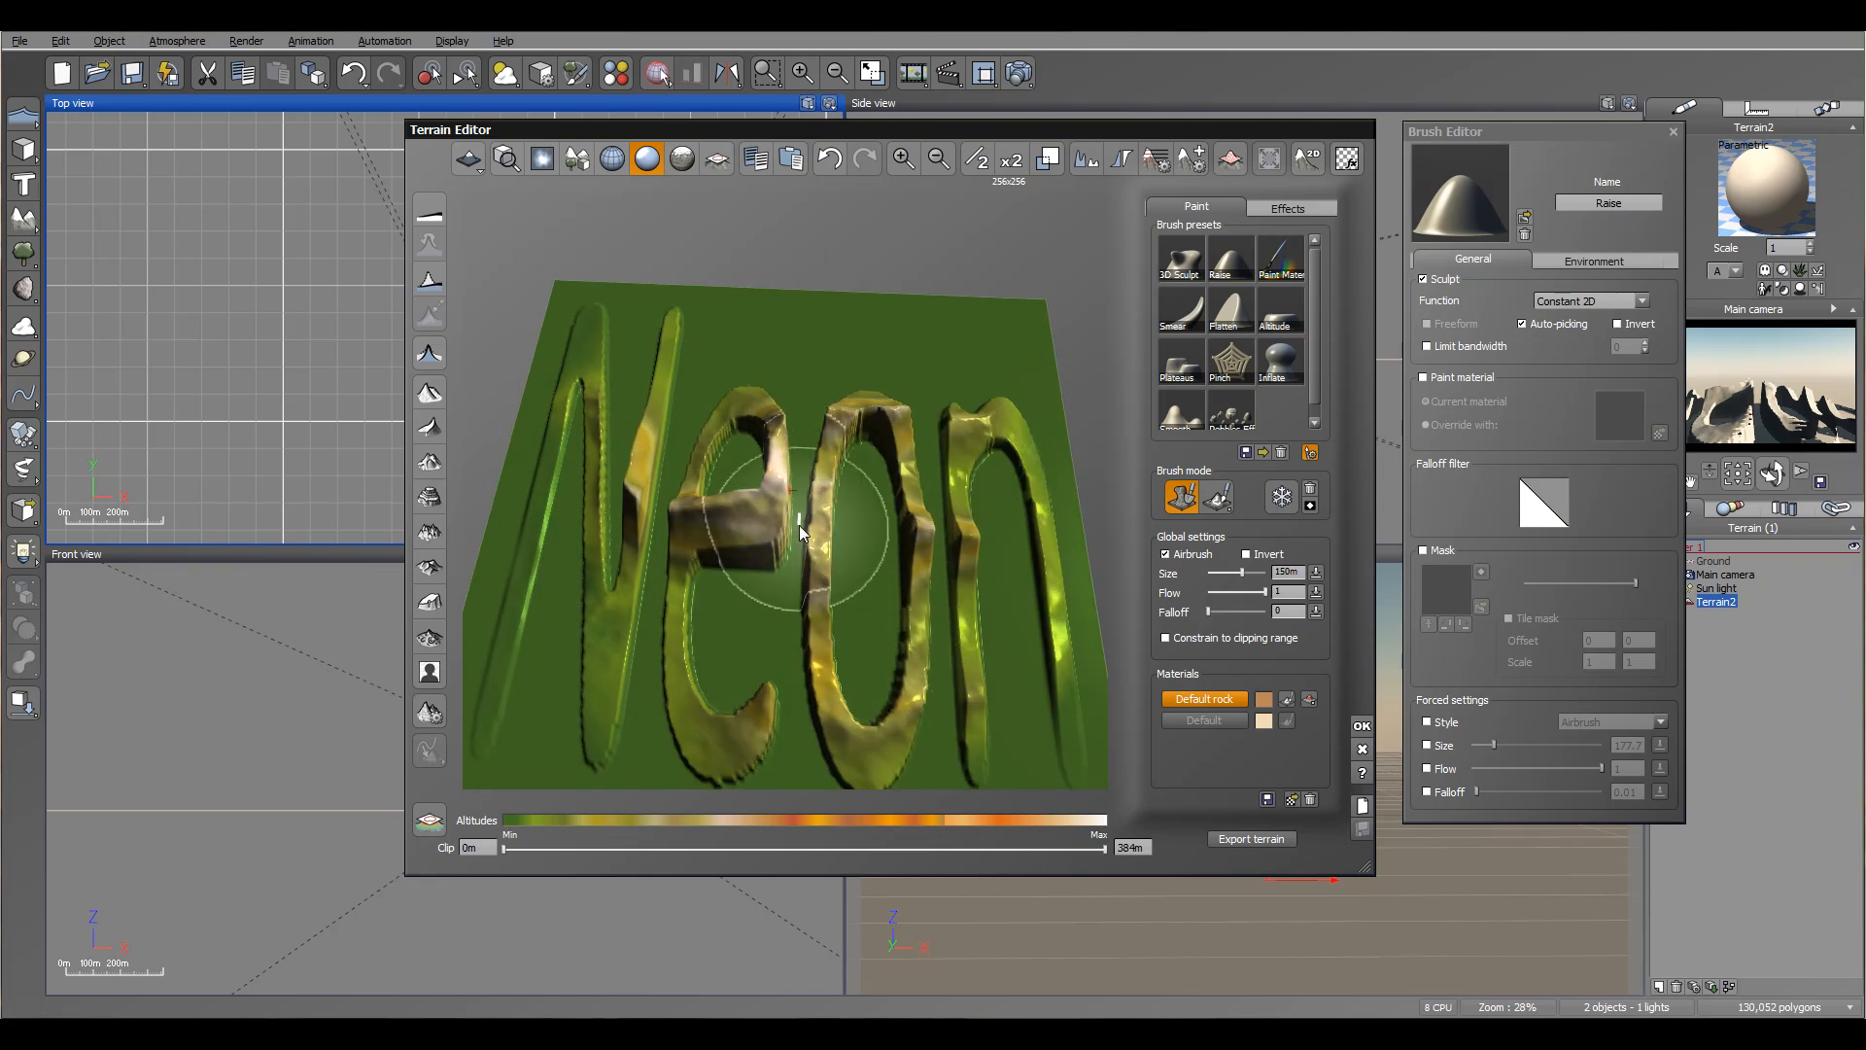
mouse_move(849, 551)
right_down()
mouse_move(857, 431)
mouse_move(852, 519)
right_up()
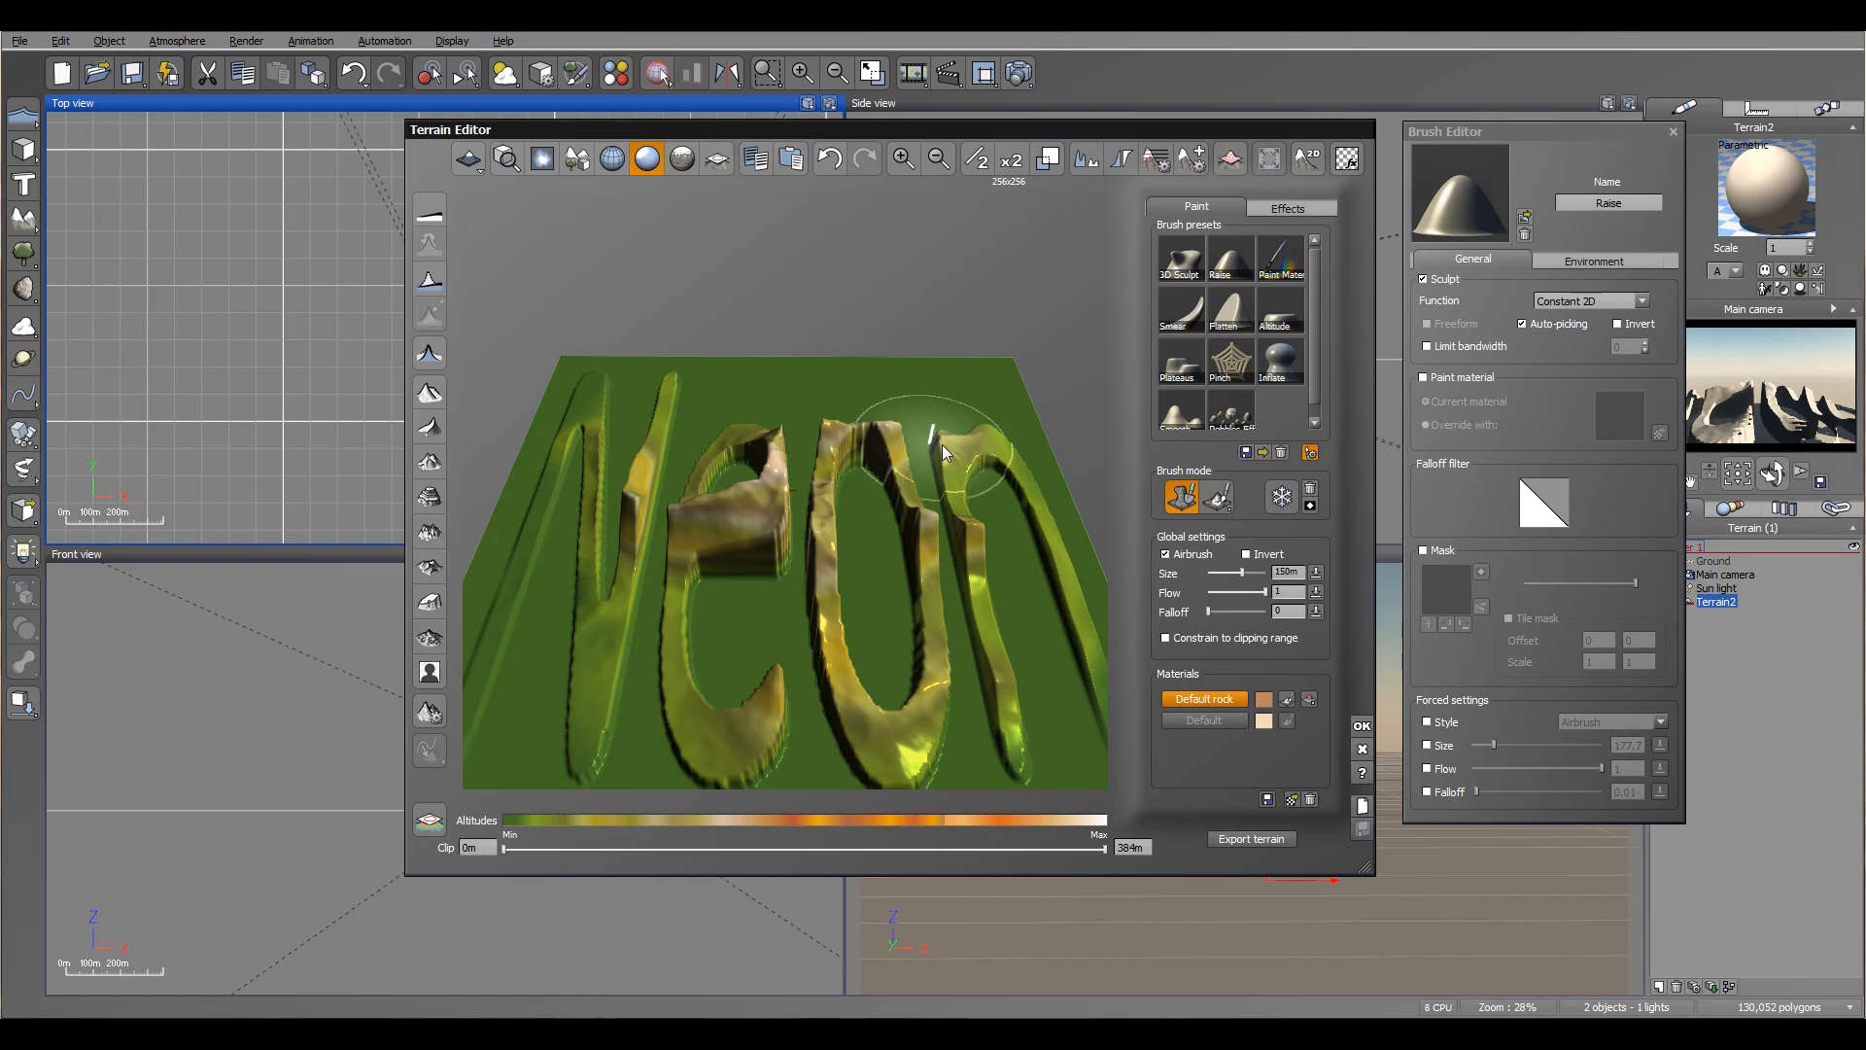
right_drag(763, 577, 766, 638)
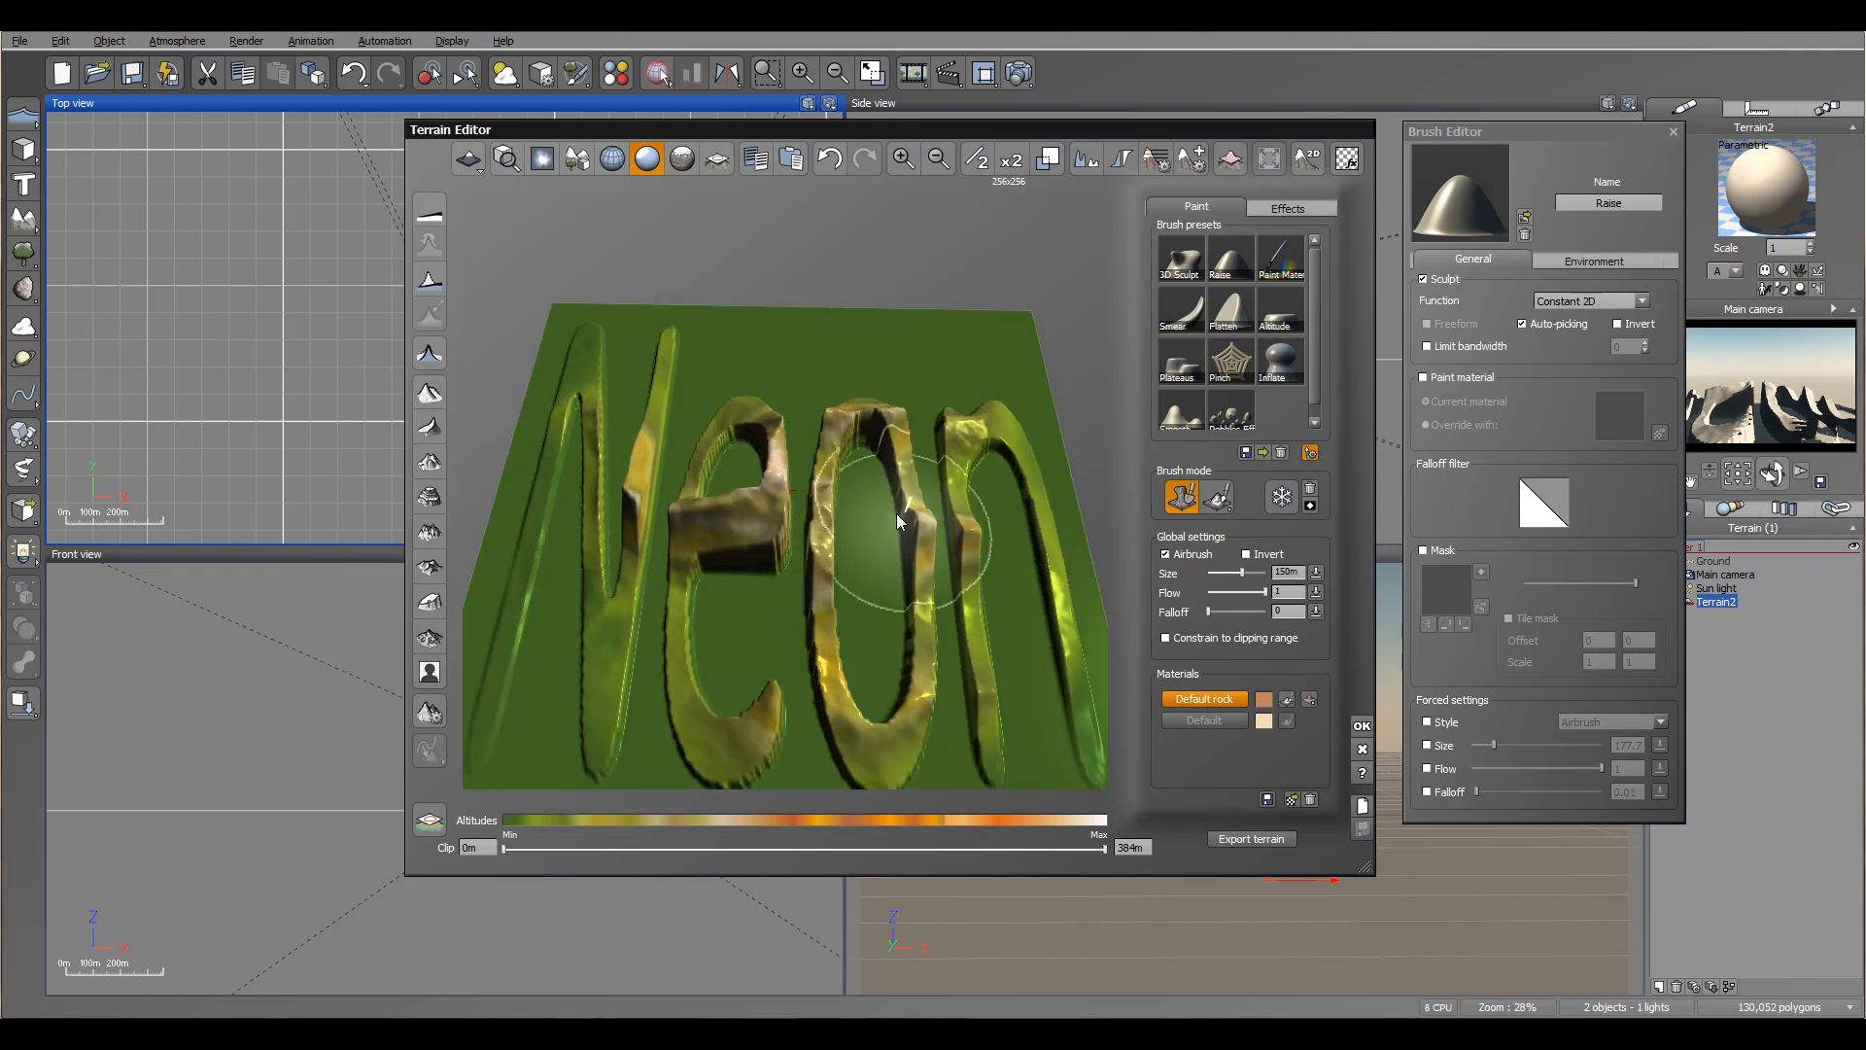
Step: Open the fractal terrain options and look at the filter presets for the noise distribution without choosing one
right_drag(879, 603, 877, 537)
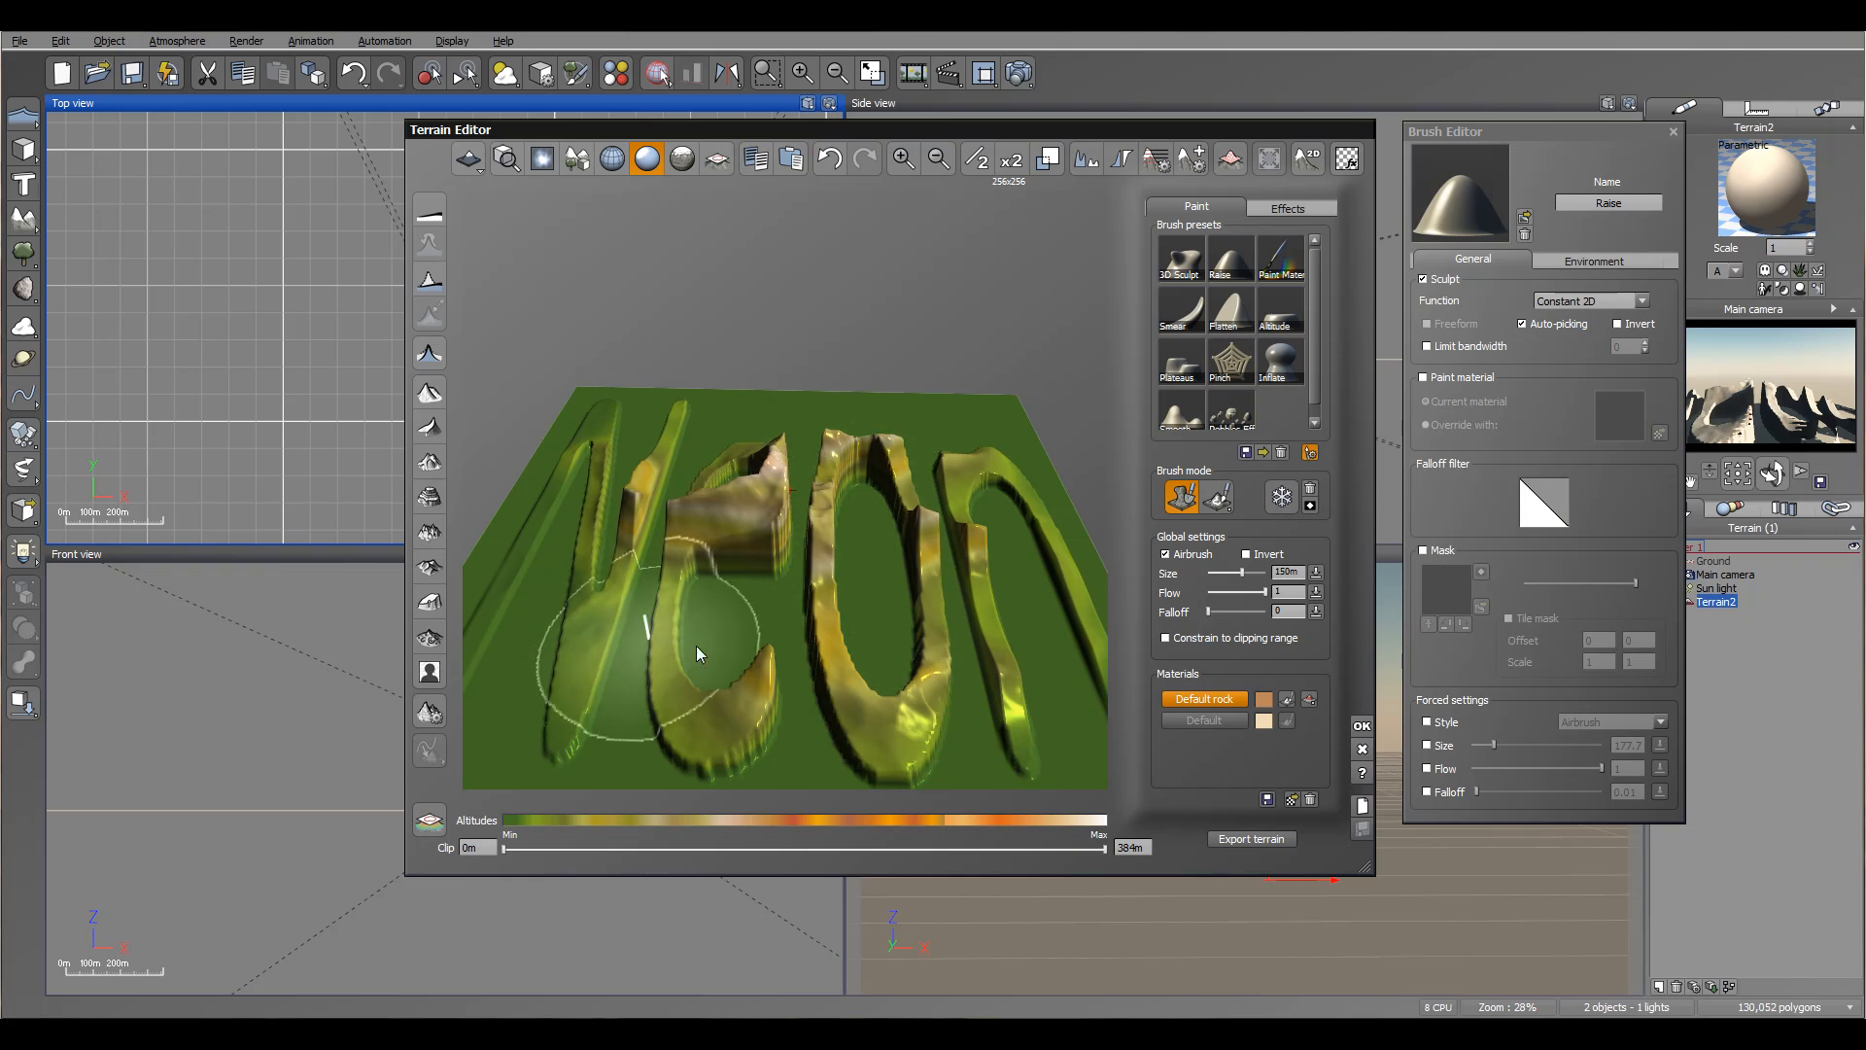
right_drag(830, 499, 836, 539)
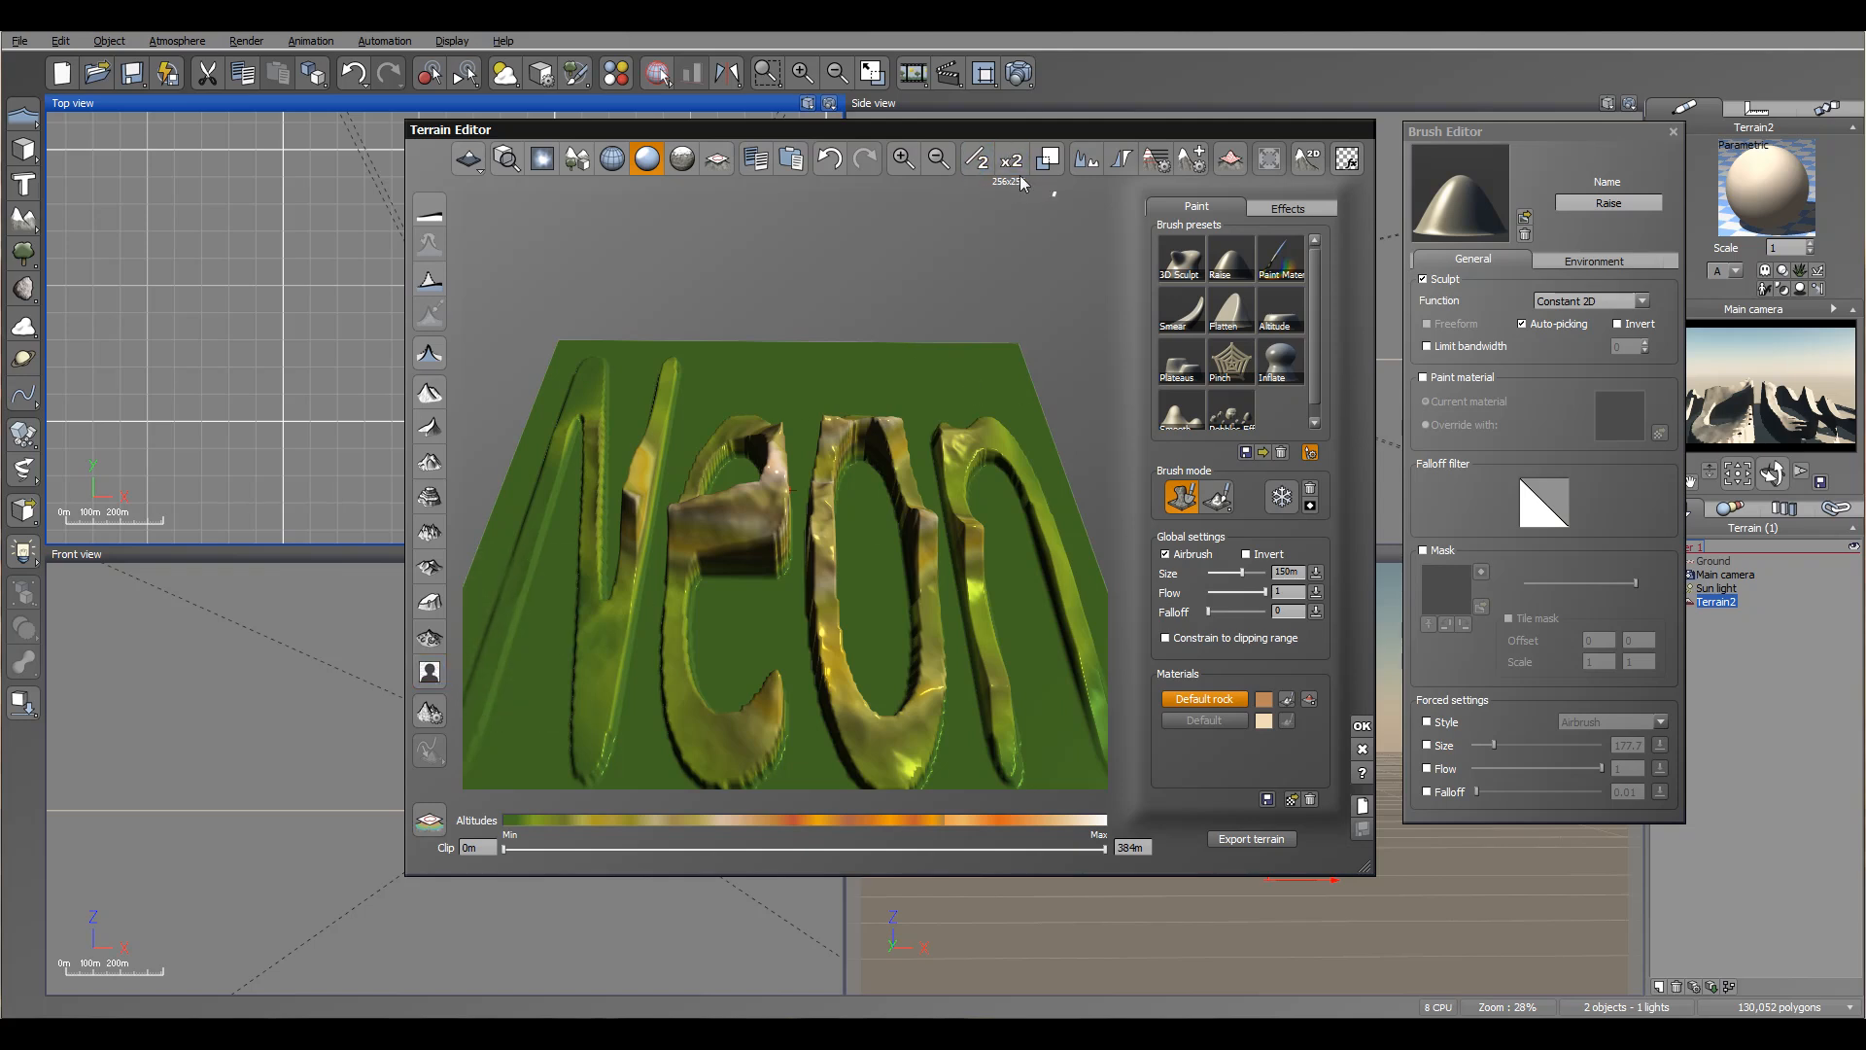
click(426, 712)
drag(1309, 235, 1278, 342)
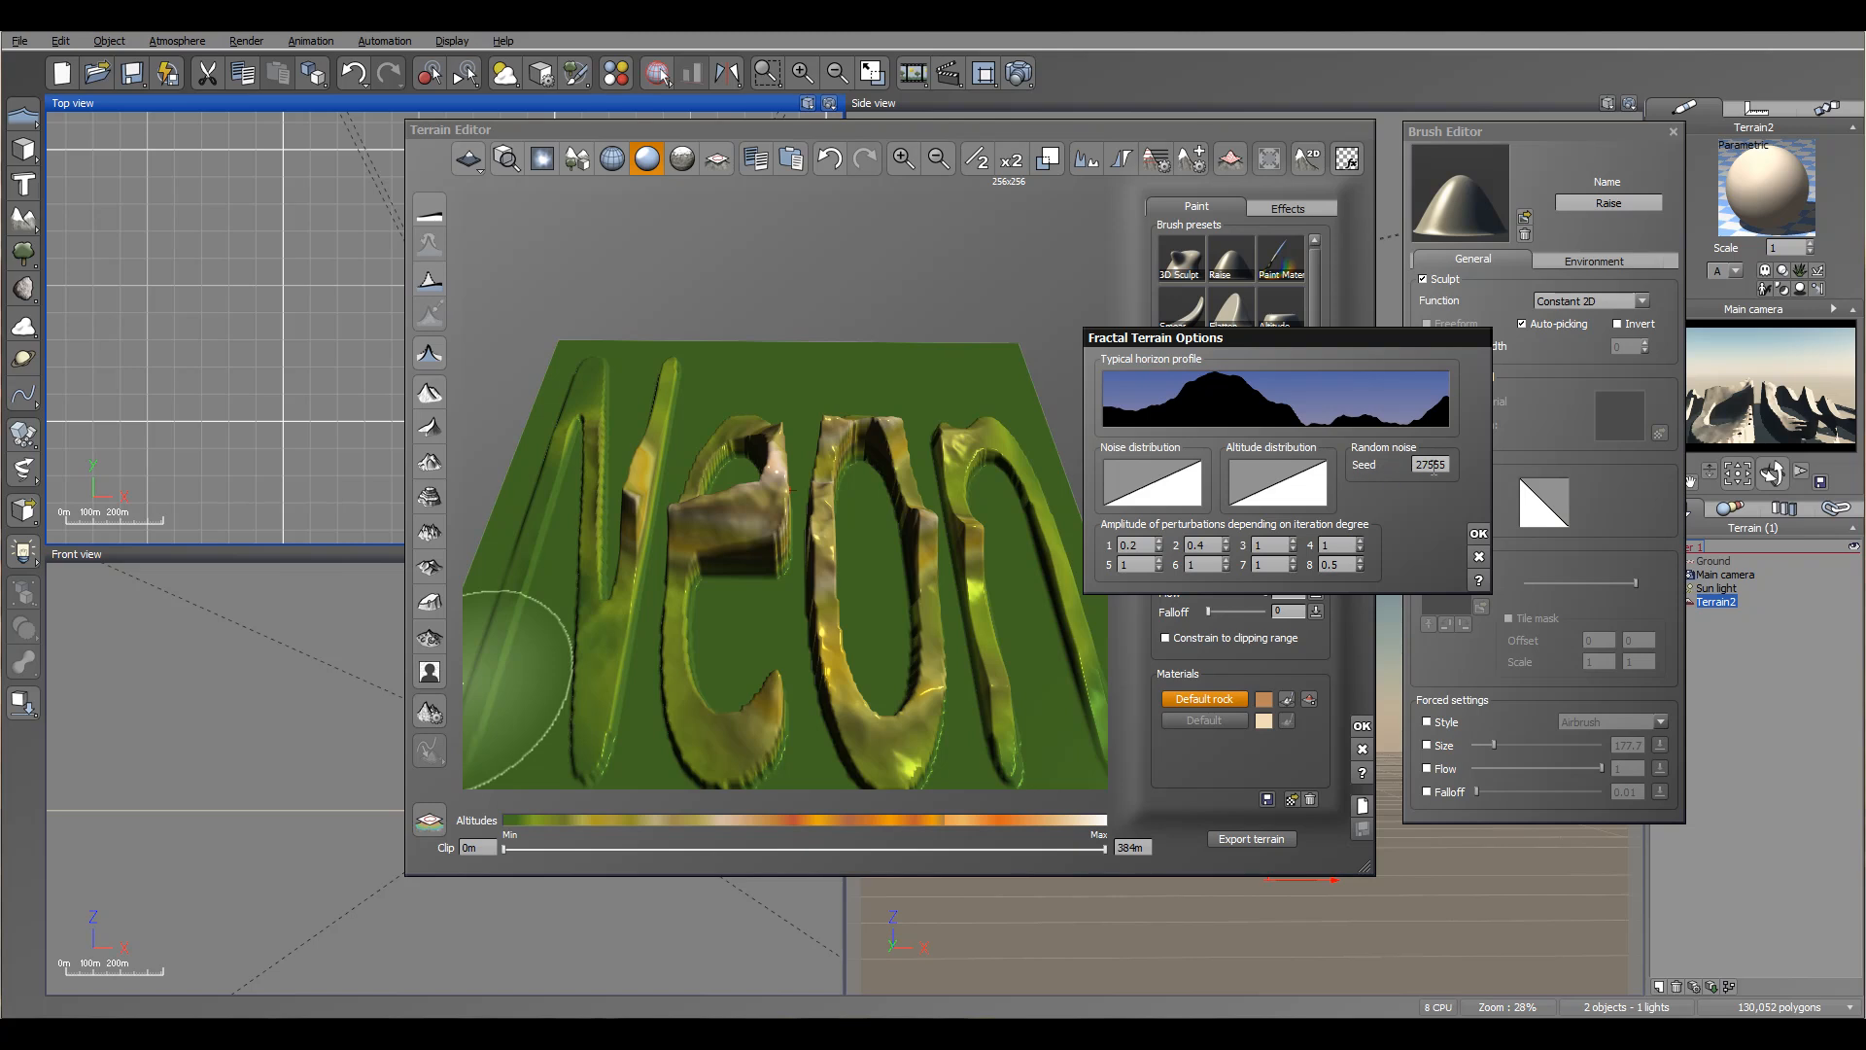
drag(1418, 464, 1451, 463)
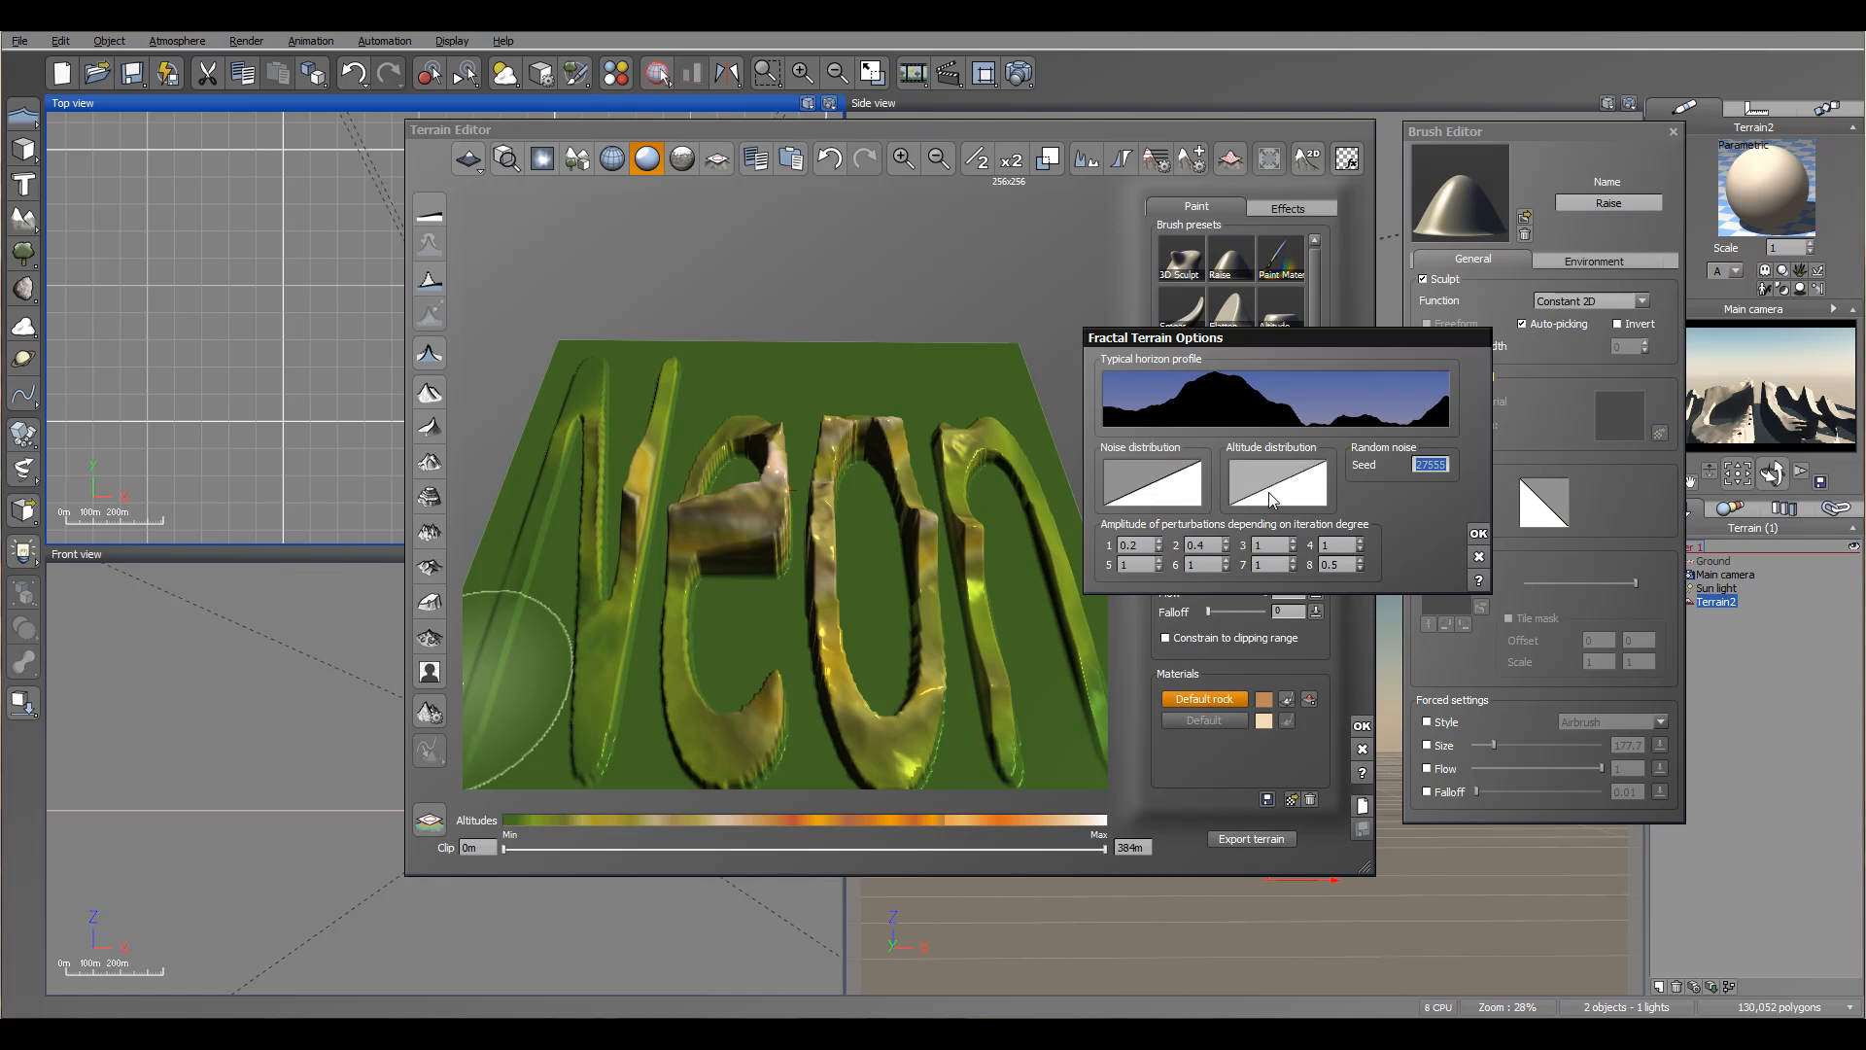
click(1151, 482)
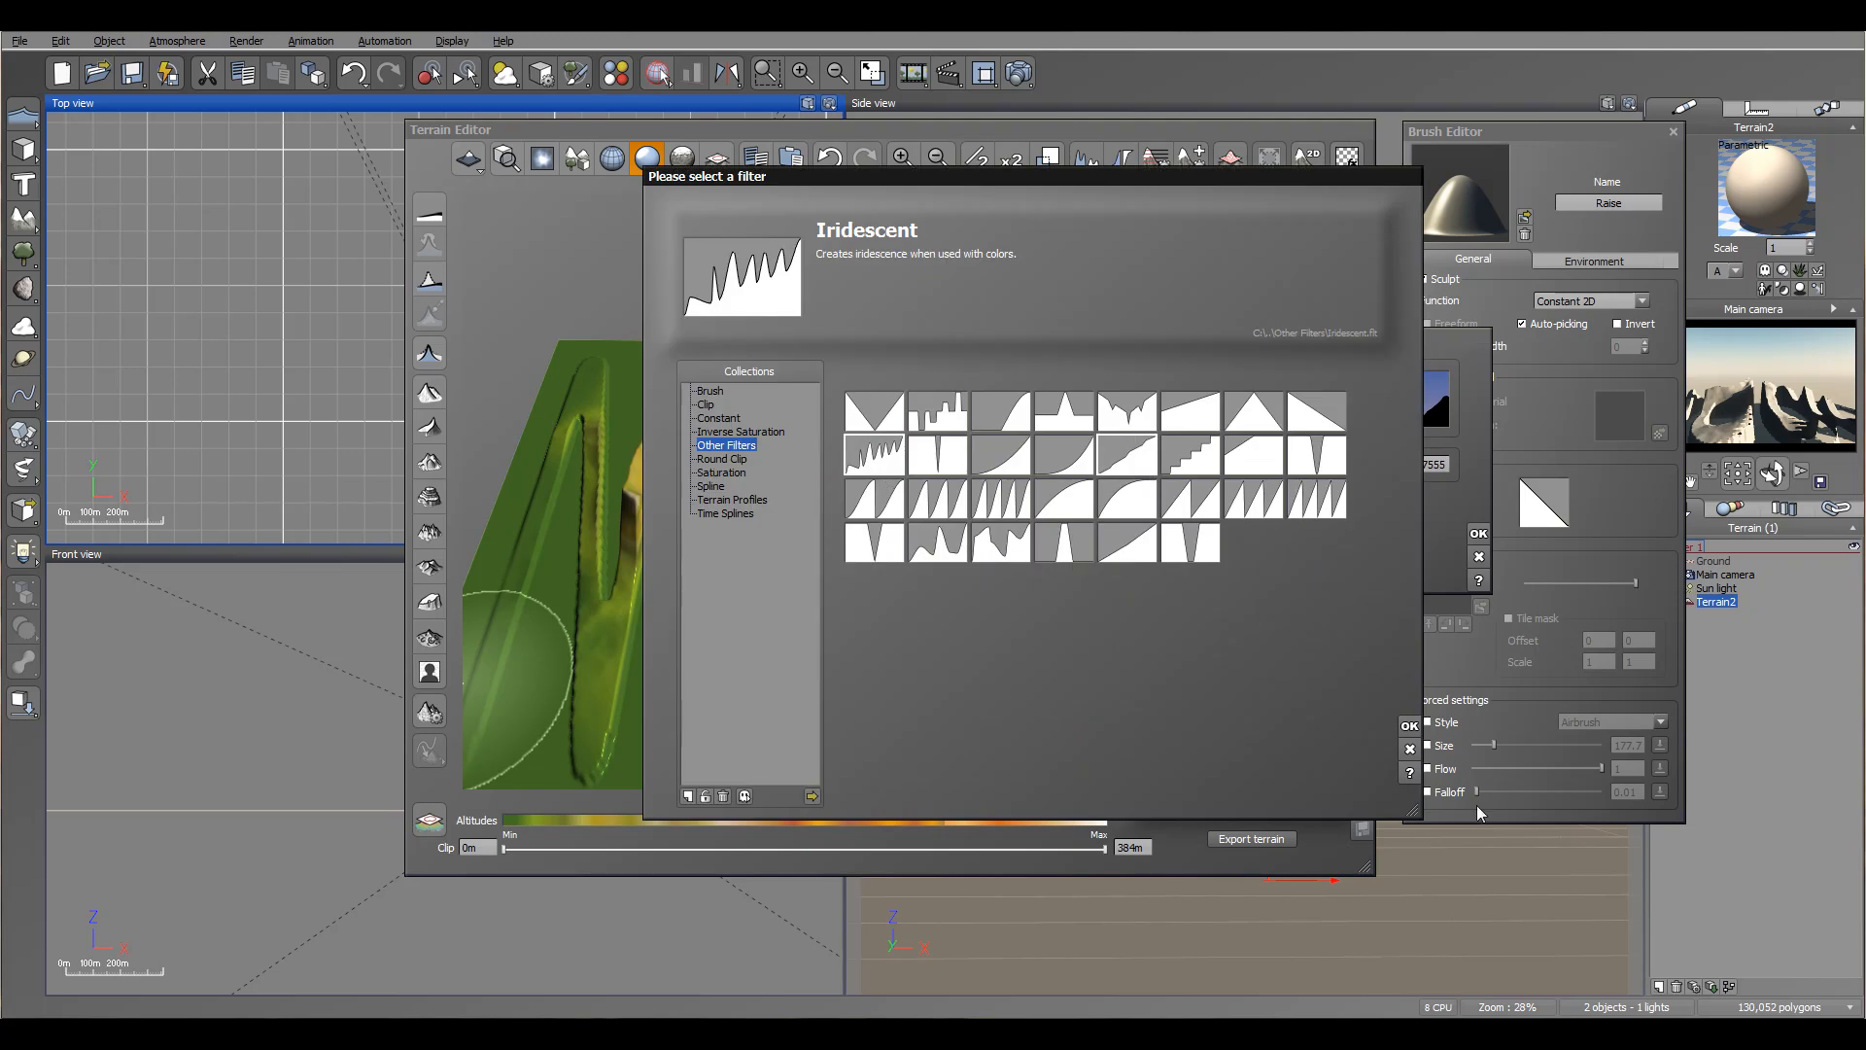
click(1409, 748)
Step: Open the noise distribution filter for editing, switch off its grid and grid snapping, and fit the whole curve in the graph
right_click(1160, 475)
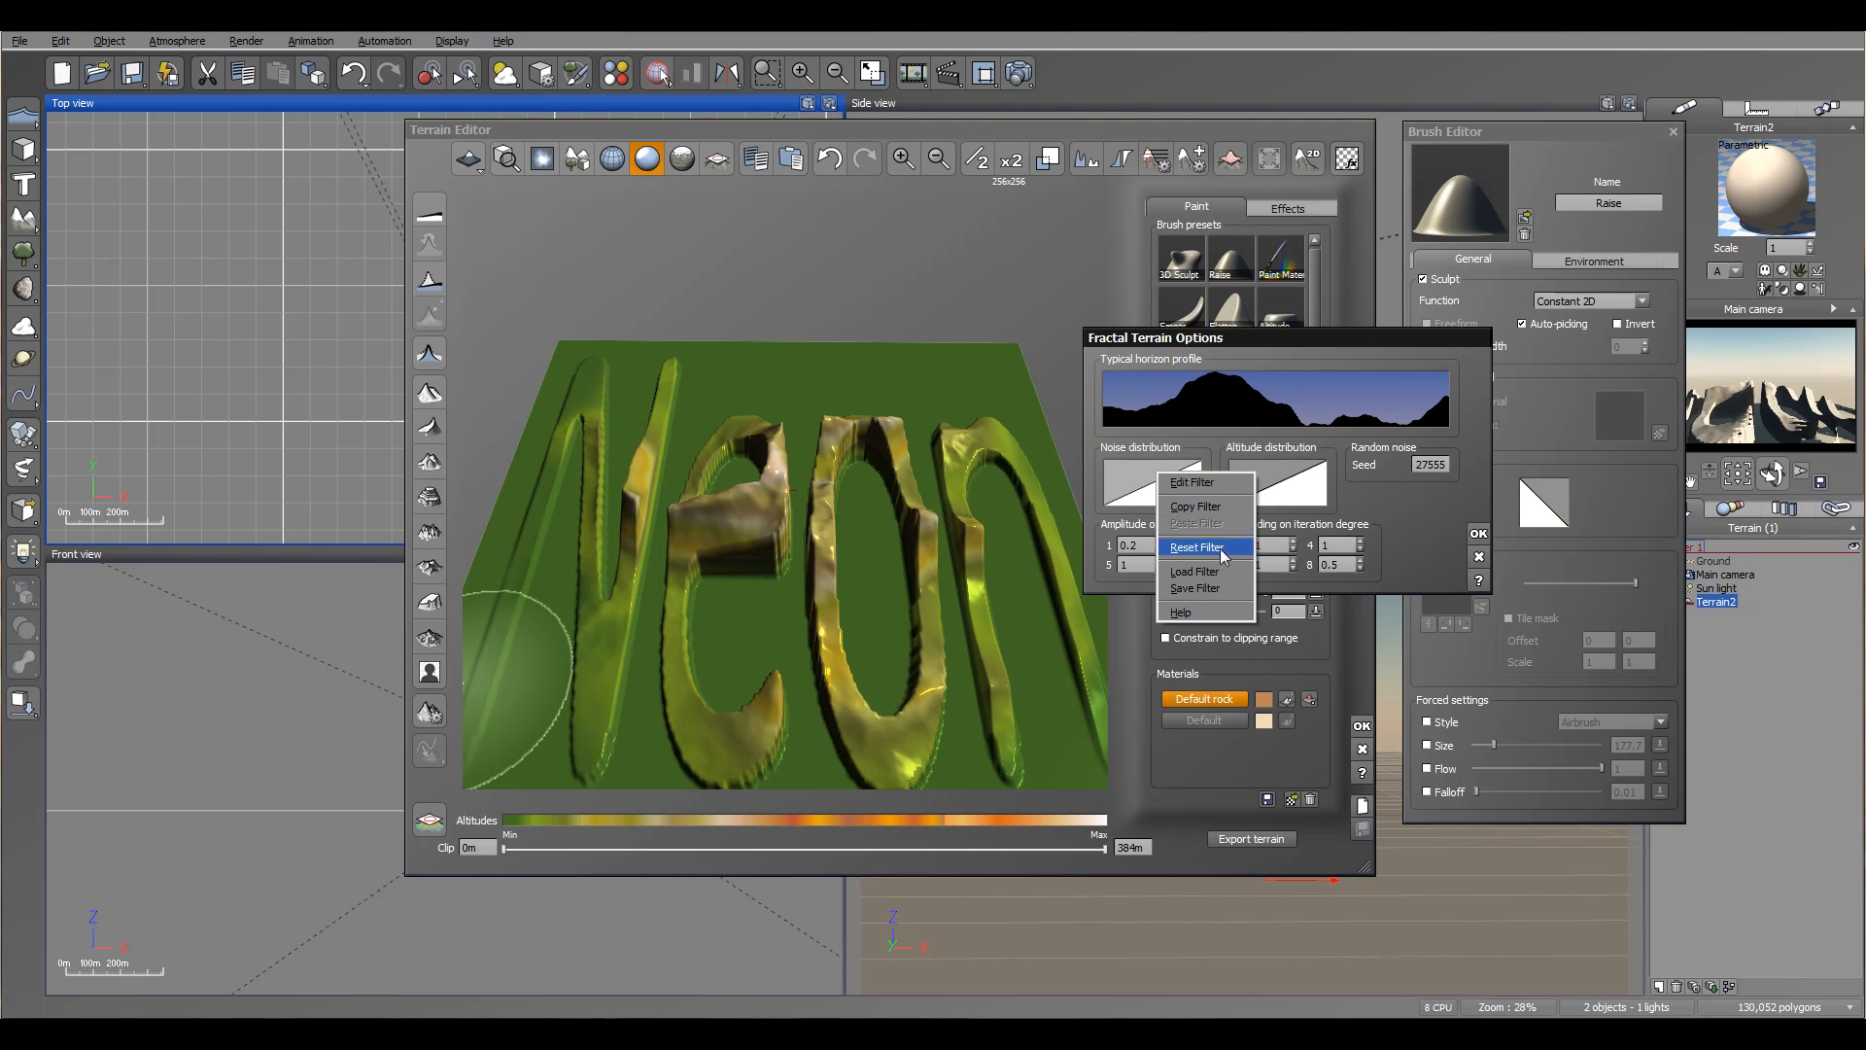
click(1217, 489)
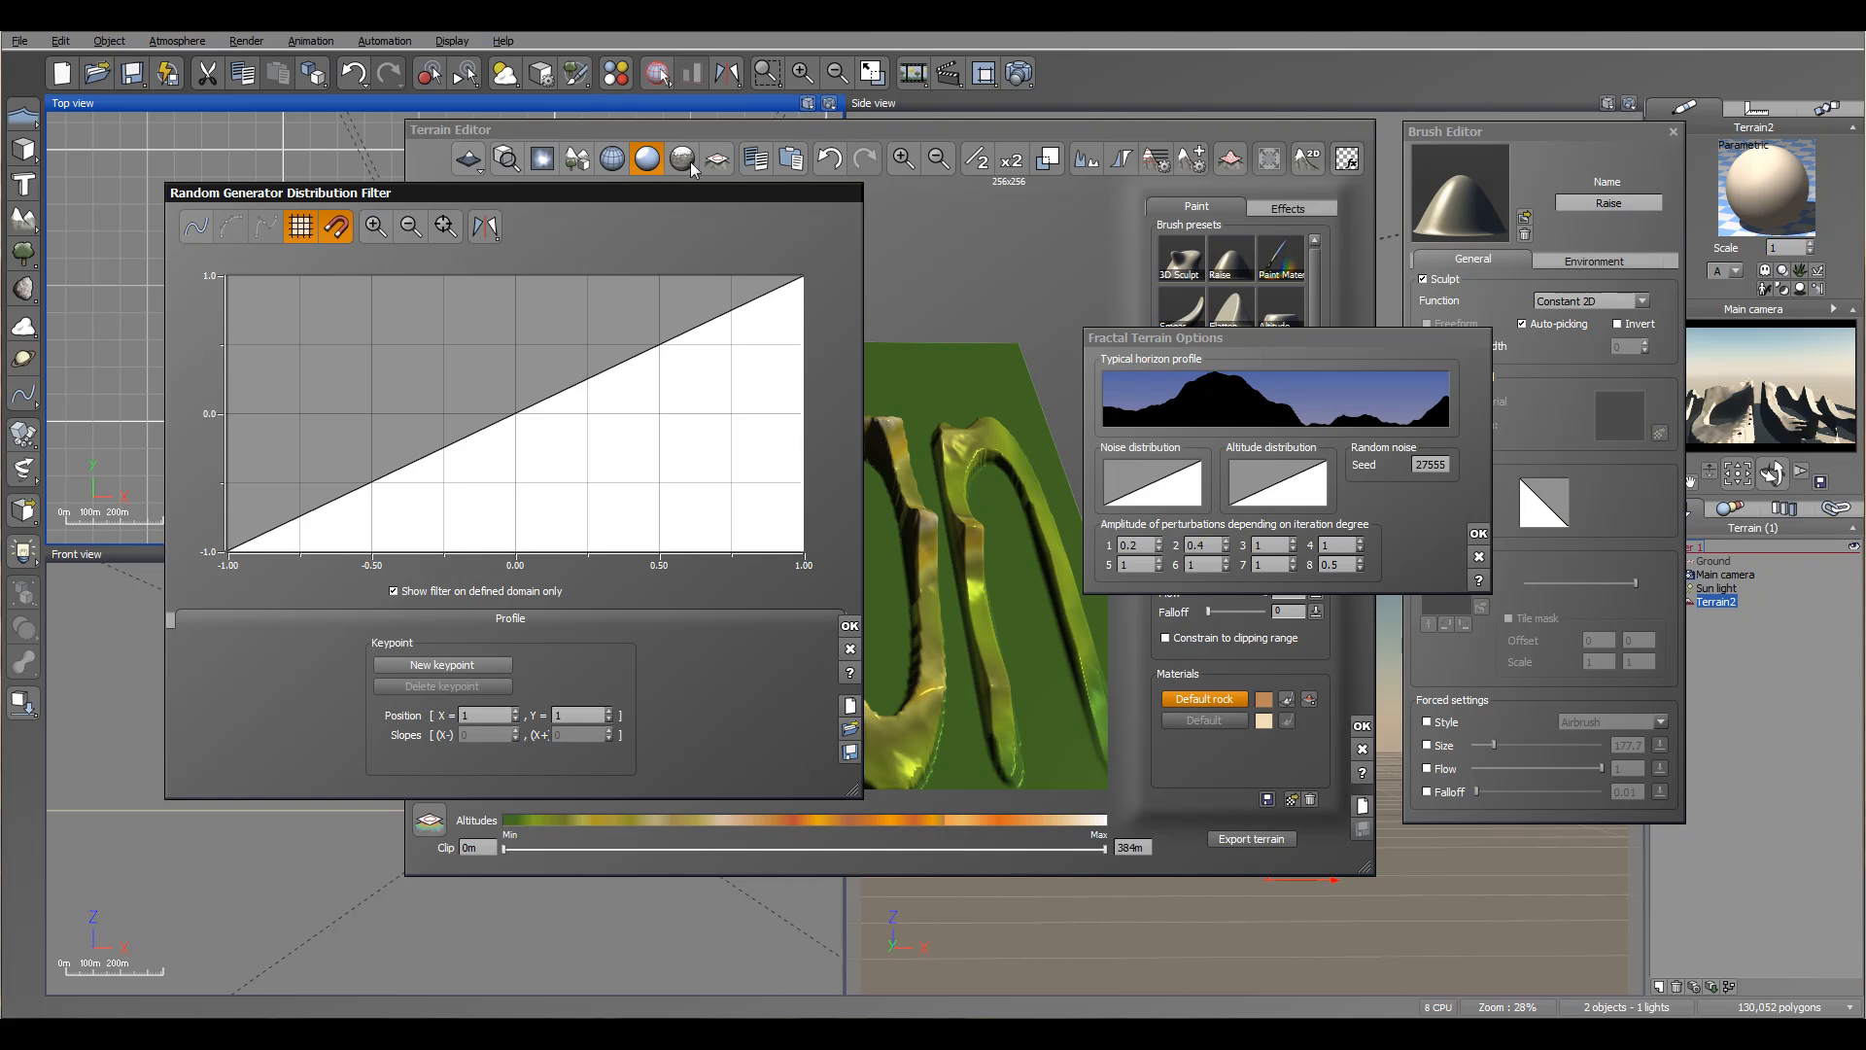
drag(604, 201, 667, 181)
mouse_move(804, 339)
mouse_down()
mouse_move(755, 358)
mouse_move(773, 345)
mouse_up()
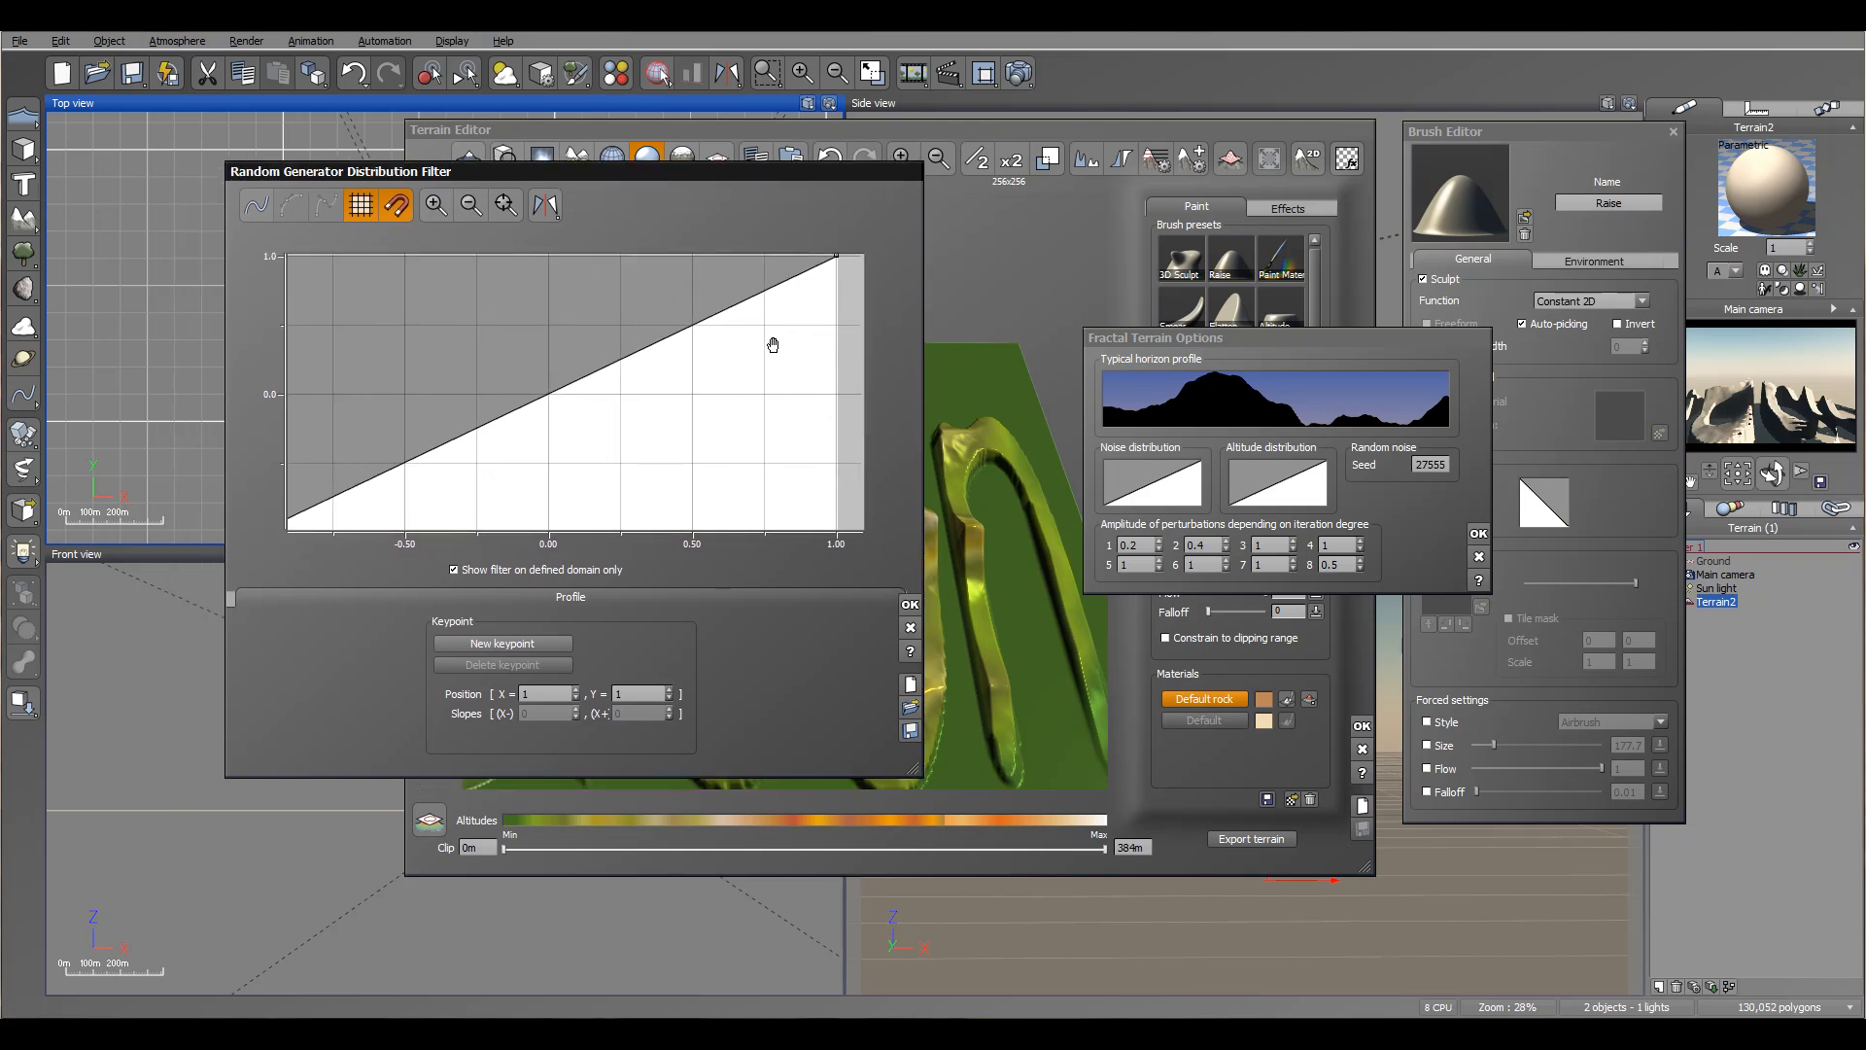
click(409, 464)
click(361, 205)
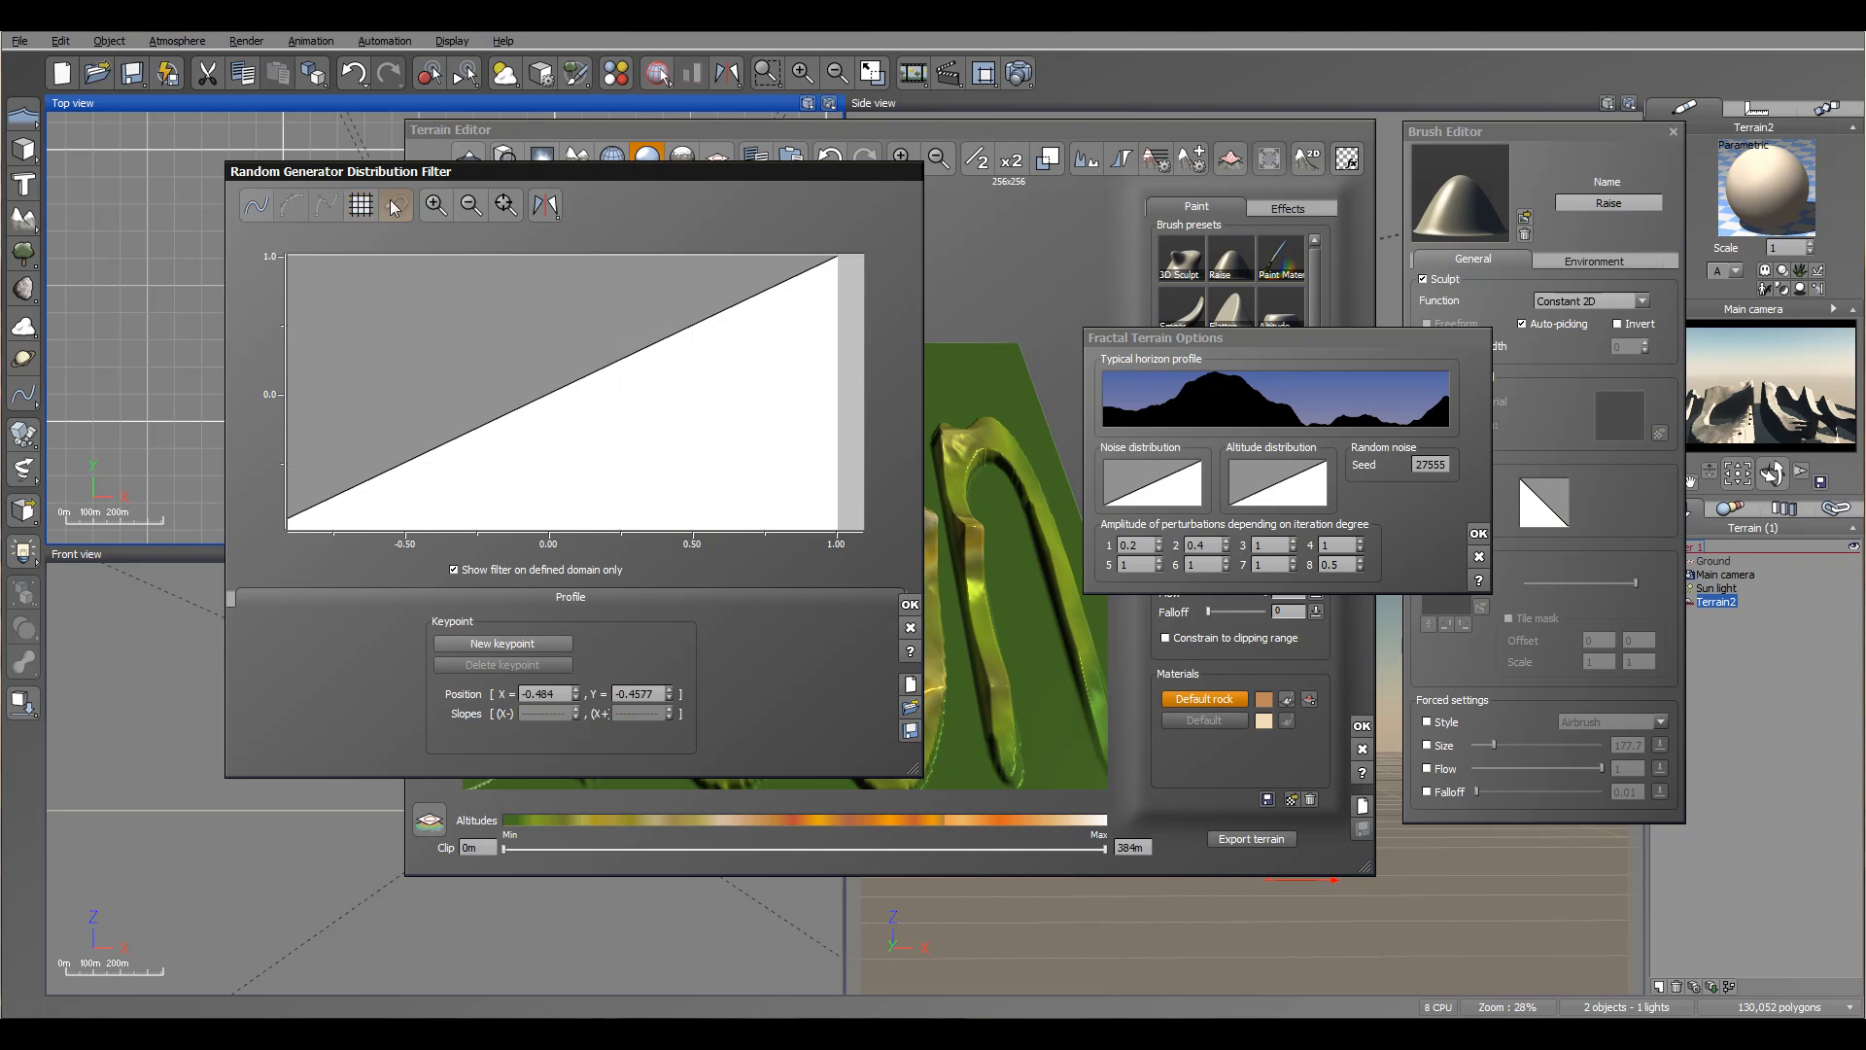
mouse_move(534, 351)
right_down()
mouse_move(607, 344)
mouse_move(562, 332)
right_up()
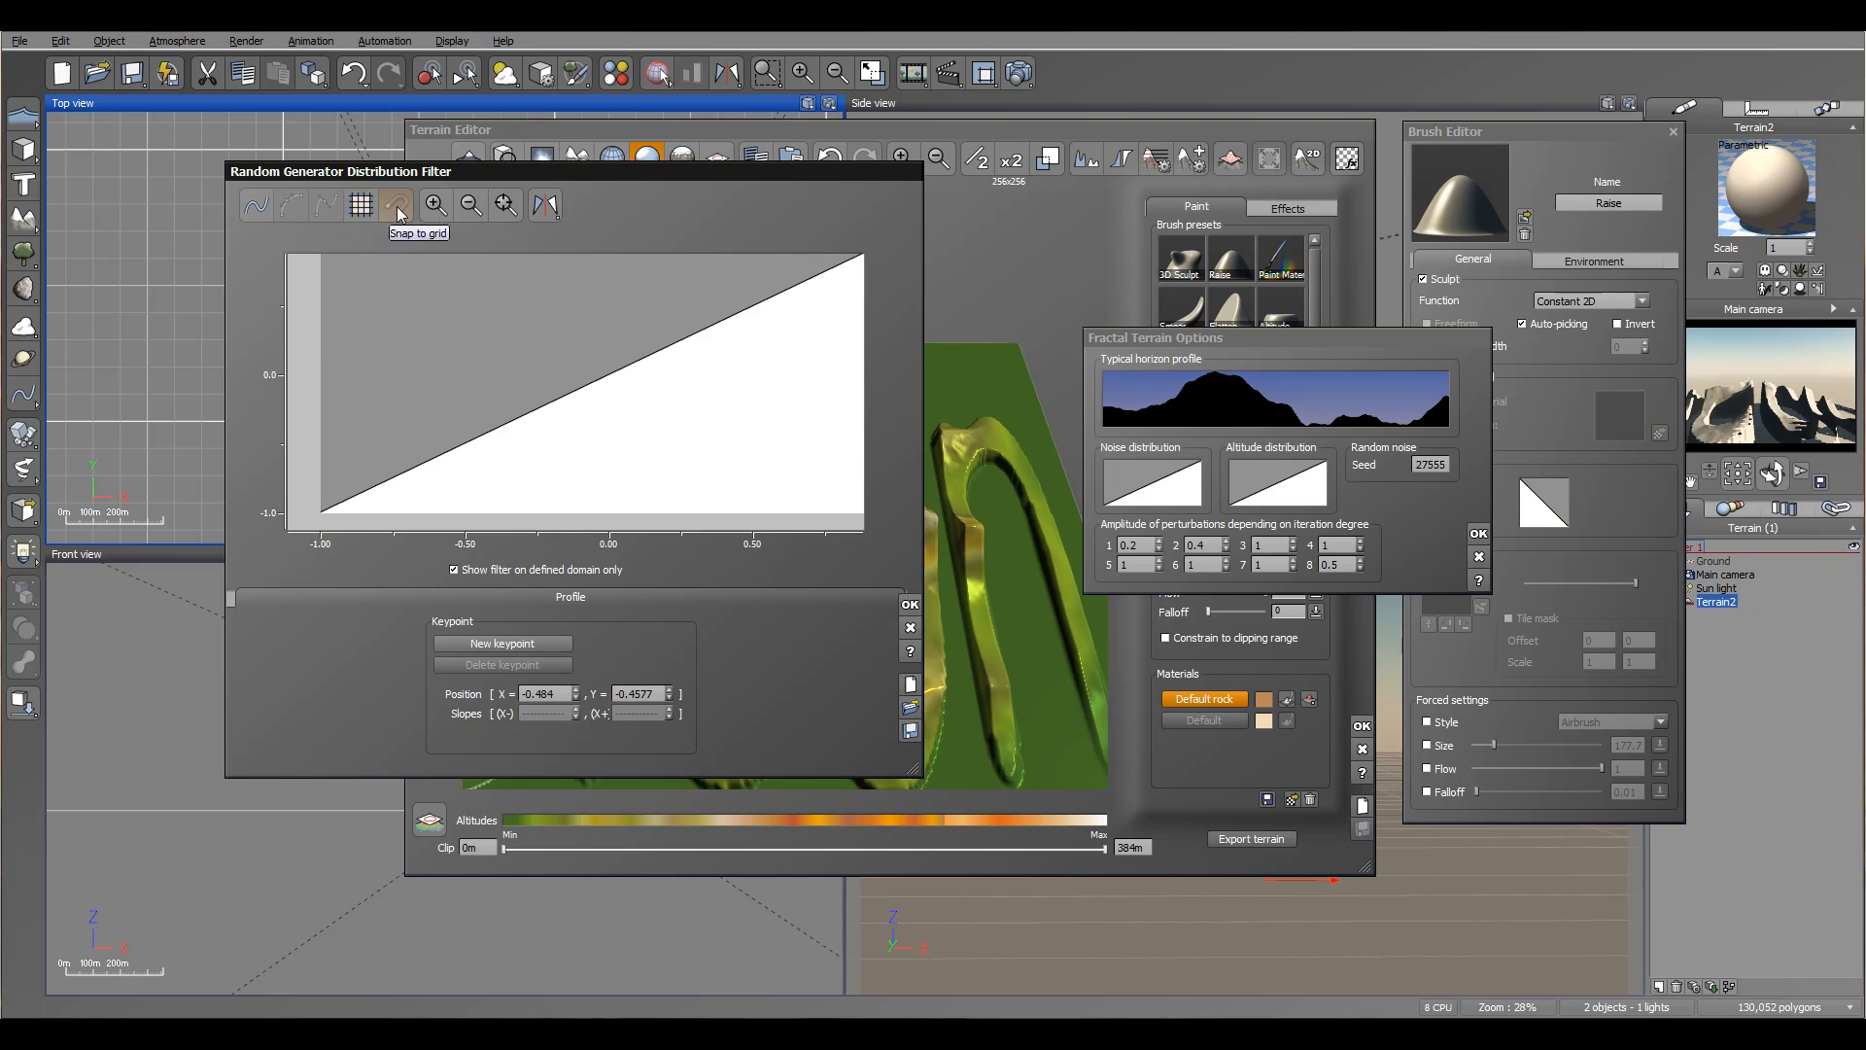
click(504, 205)
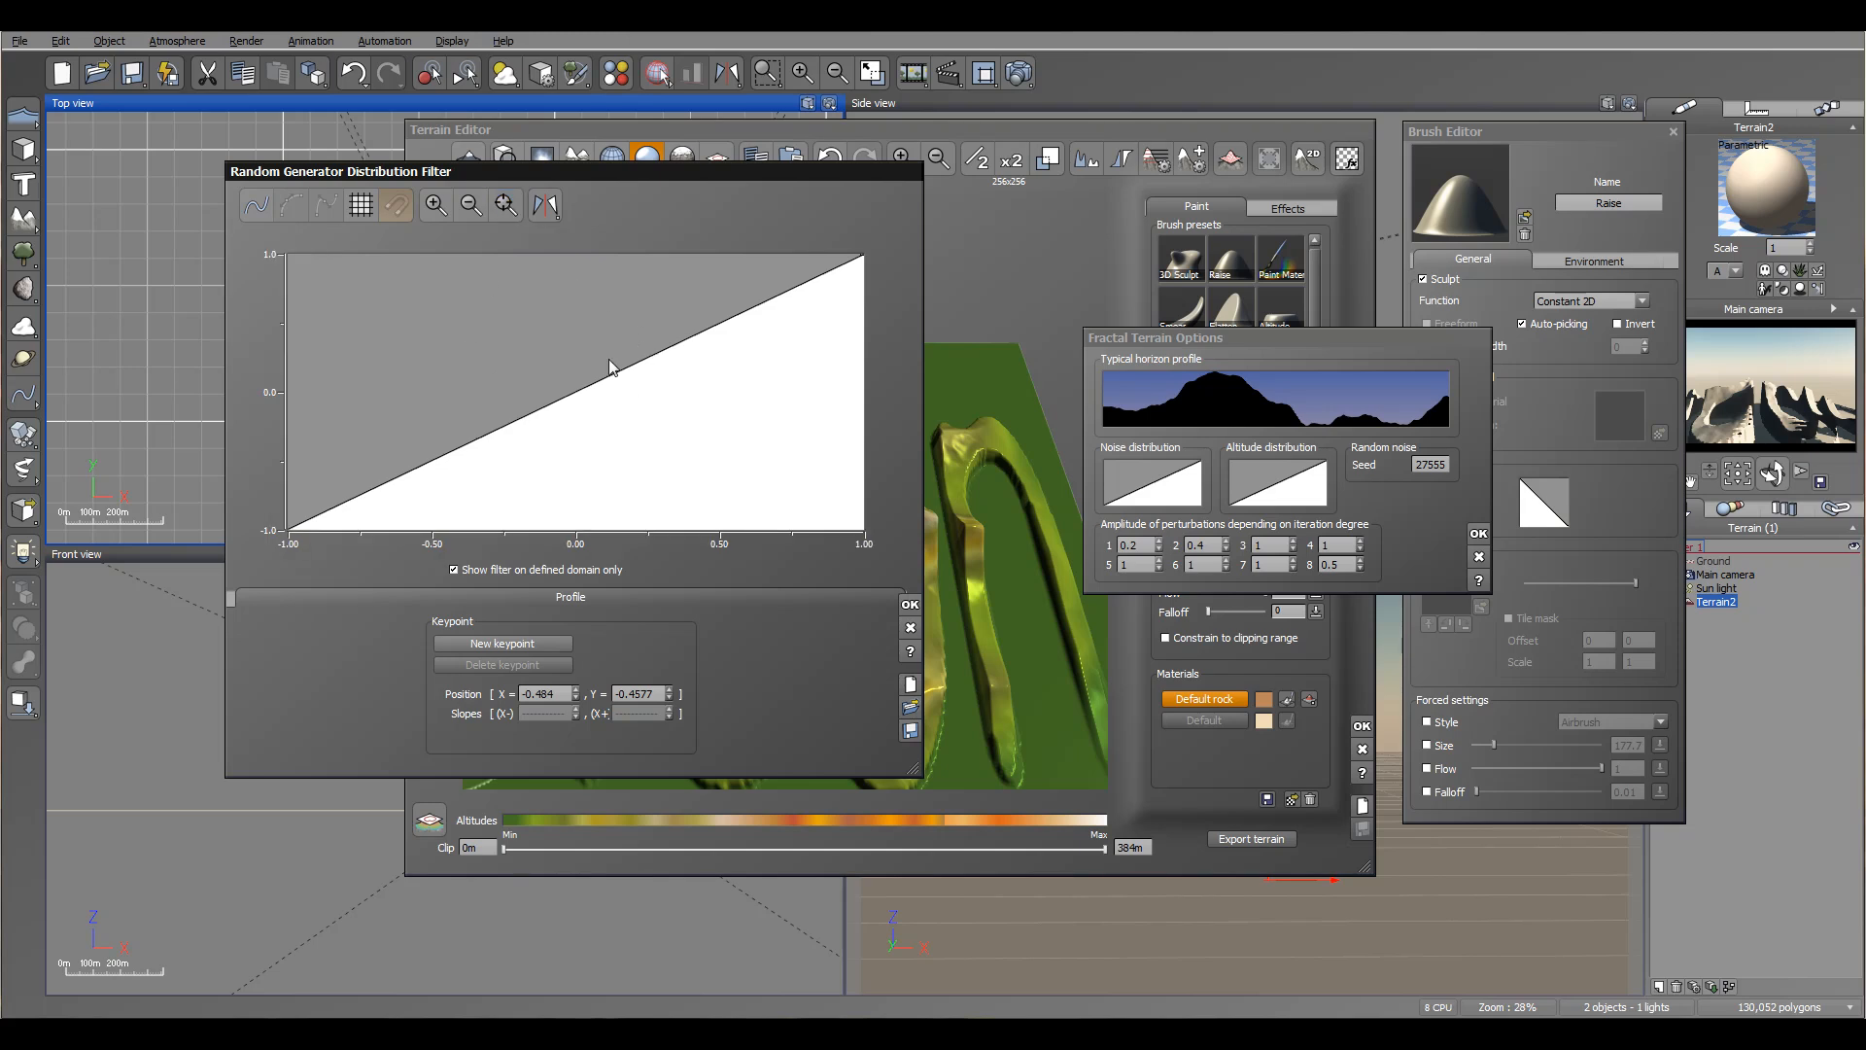
mouse_move(581, 387)
ctrl+right_down()
mouse_move(574, 368)
mouse_move(640, 445)
mouse_move(579, 395)
mouse_move(662, 450)
mouse_move(590, 391)
mouse_move(689, 361)
mouse_move(487, 400)
mouse_move(632, 367)
mouse_move(601, 367)
ctrl+right_up()
click(505, 204)
Step: Flatten the upper end of the noise distribution curve with a keypoint at about X 0.54, lowering the end keypoint to Y 0.5352, and apply it
click(864, 255)
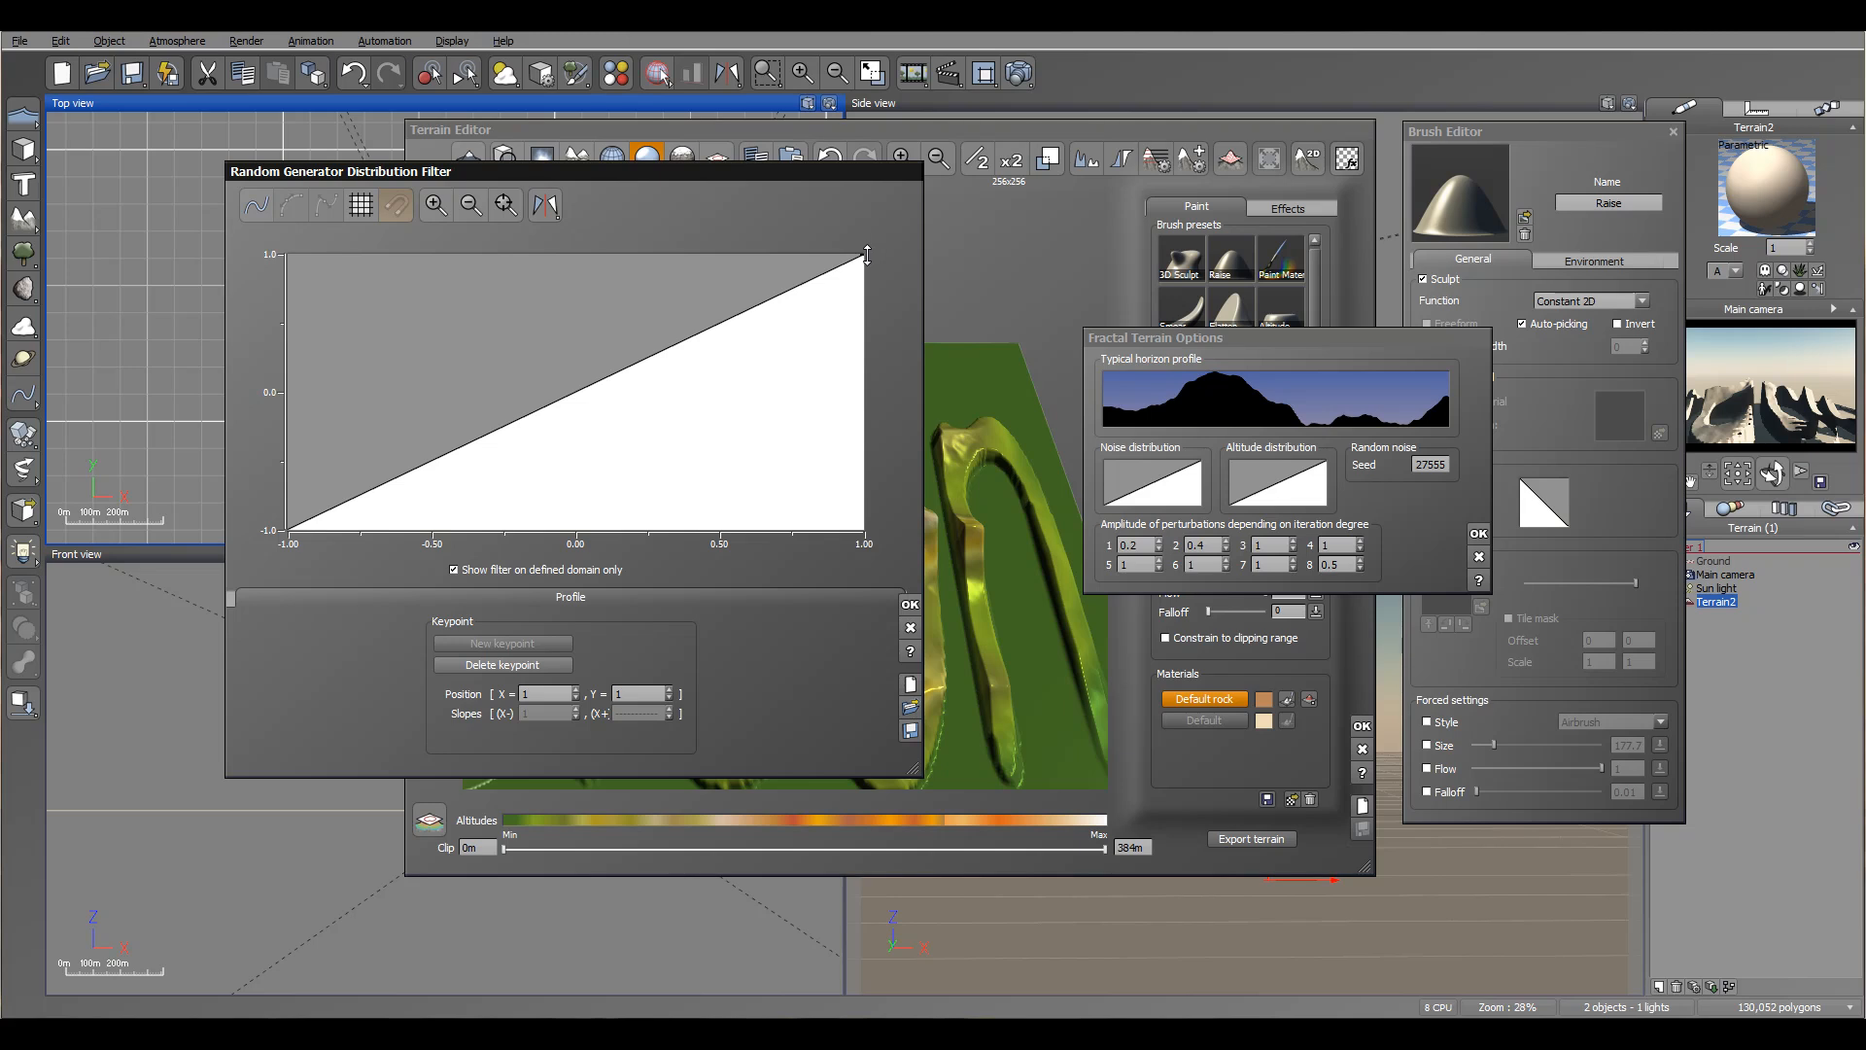
click(733, 318)
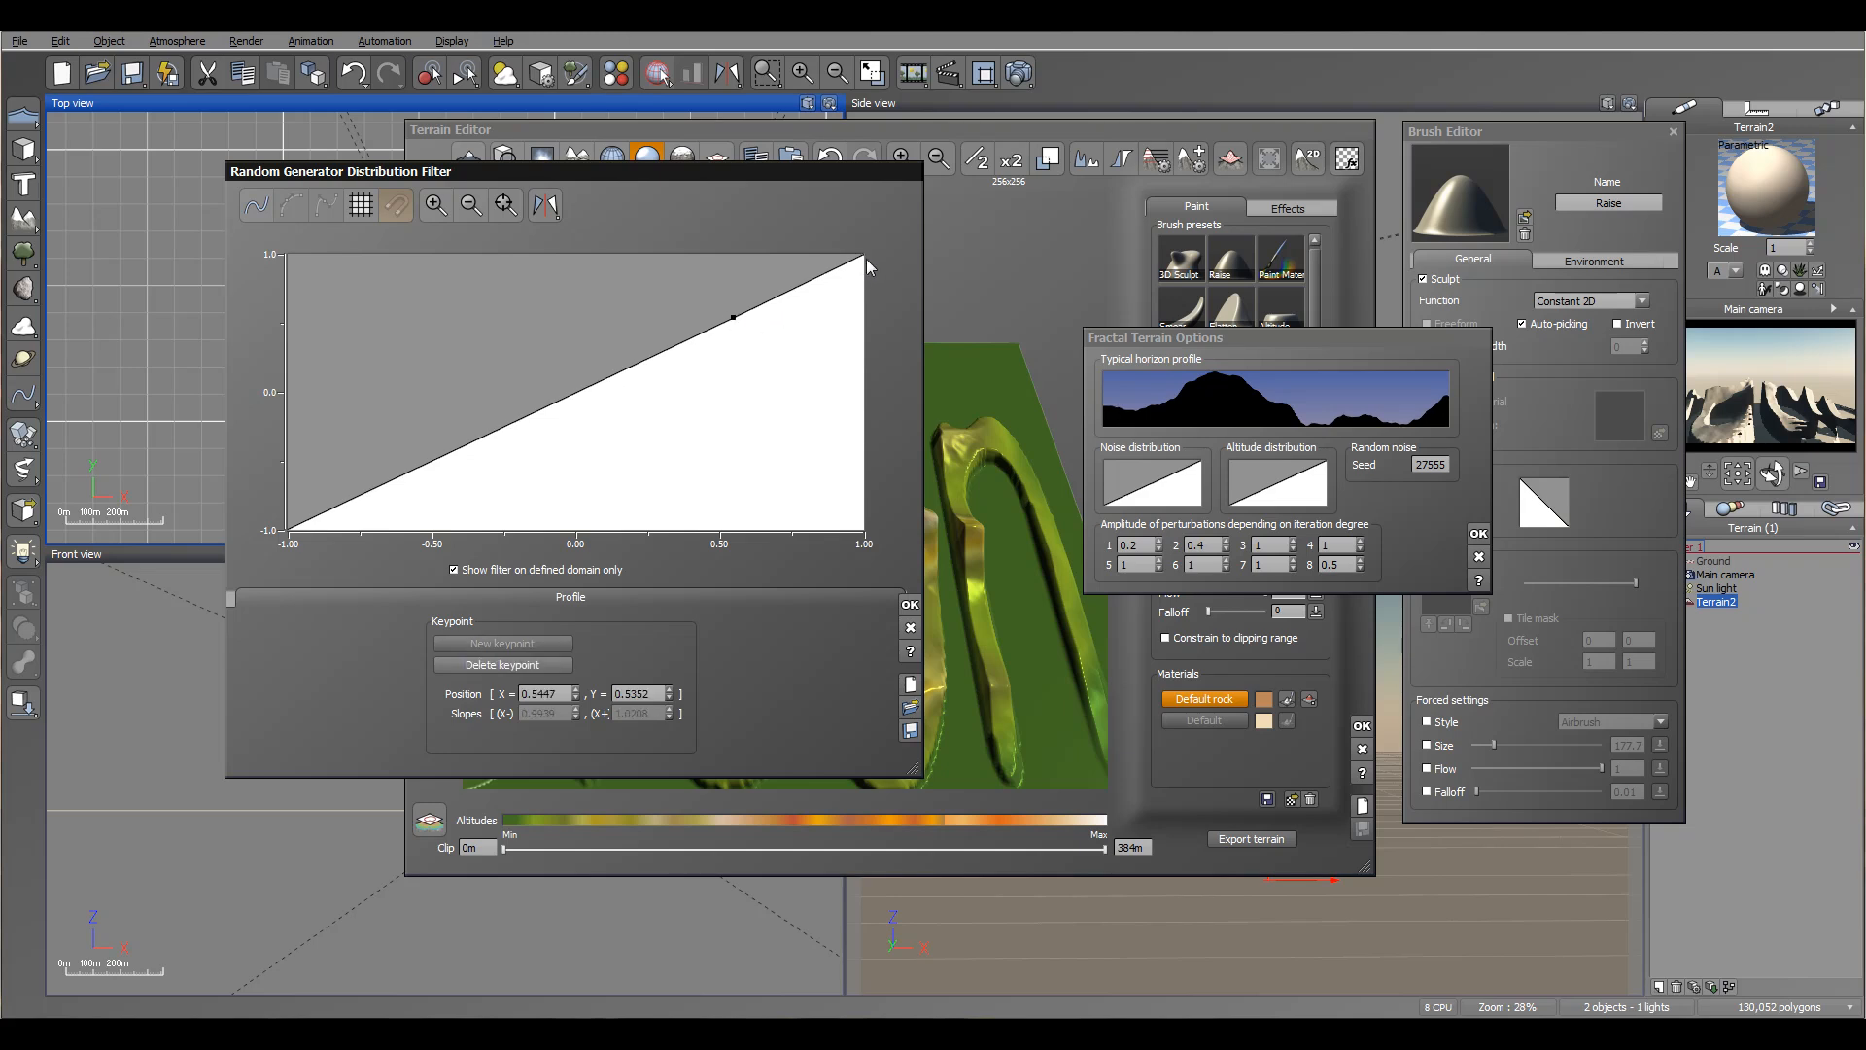
drag(866, 255, 862, 317)
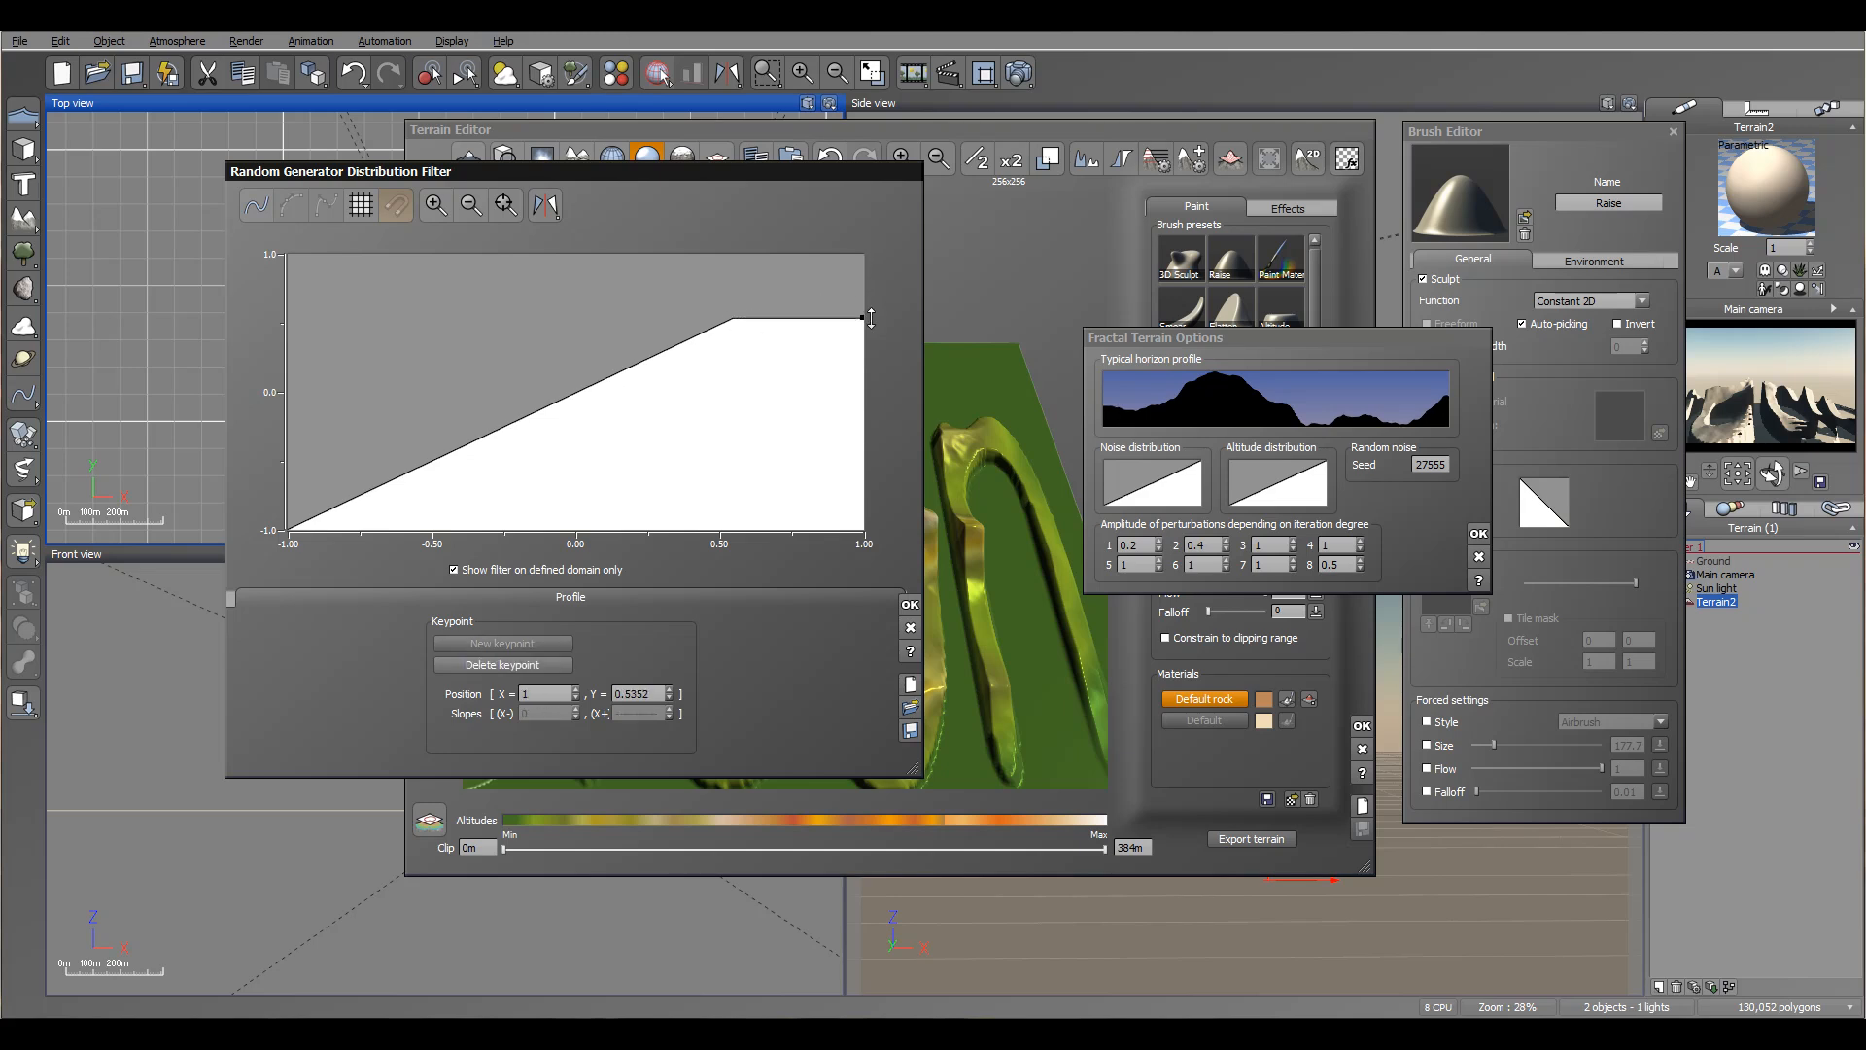
drag(872, 175, 574, 173)
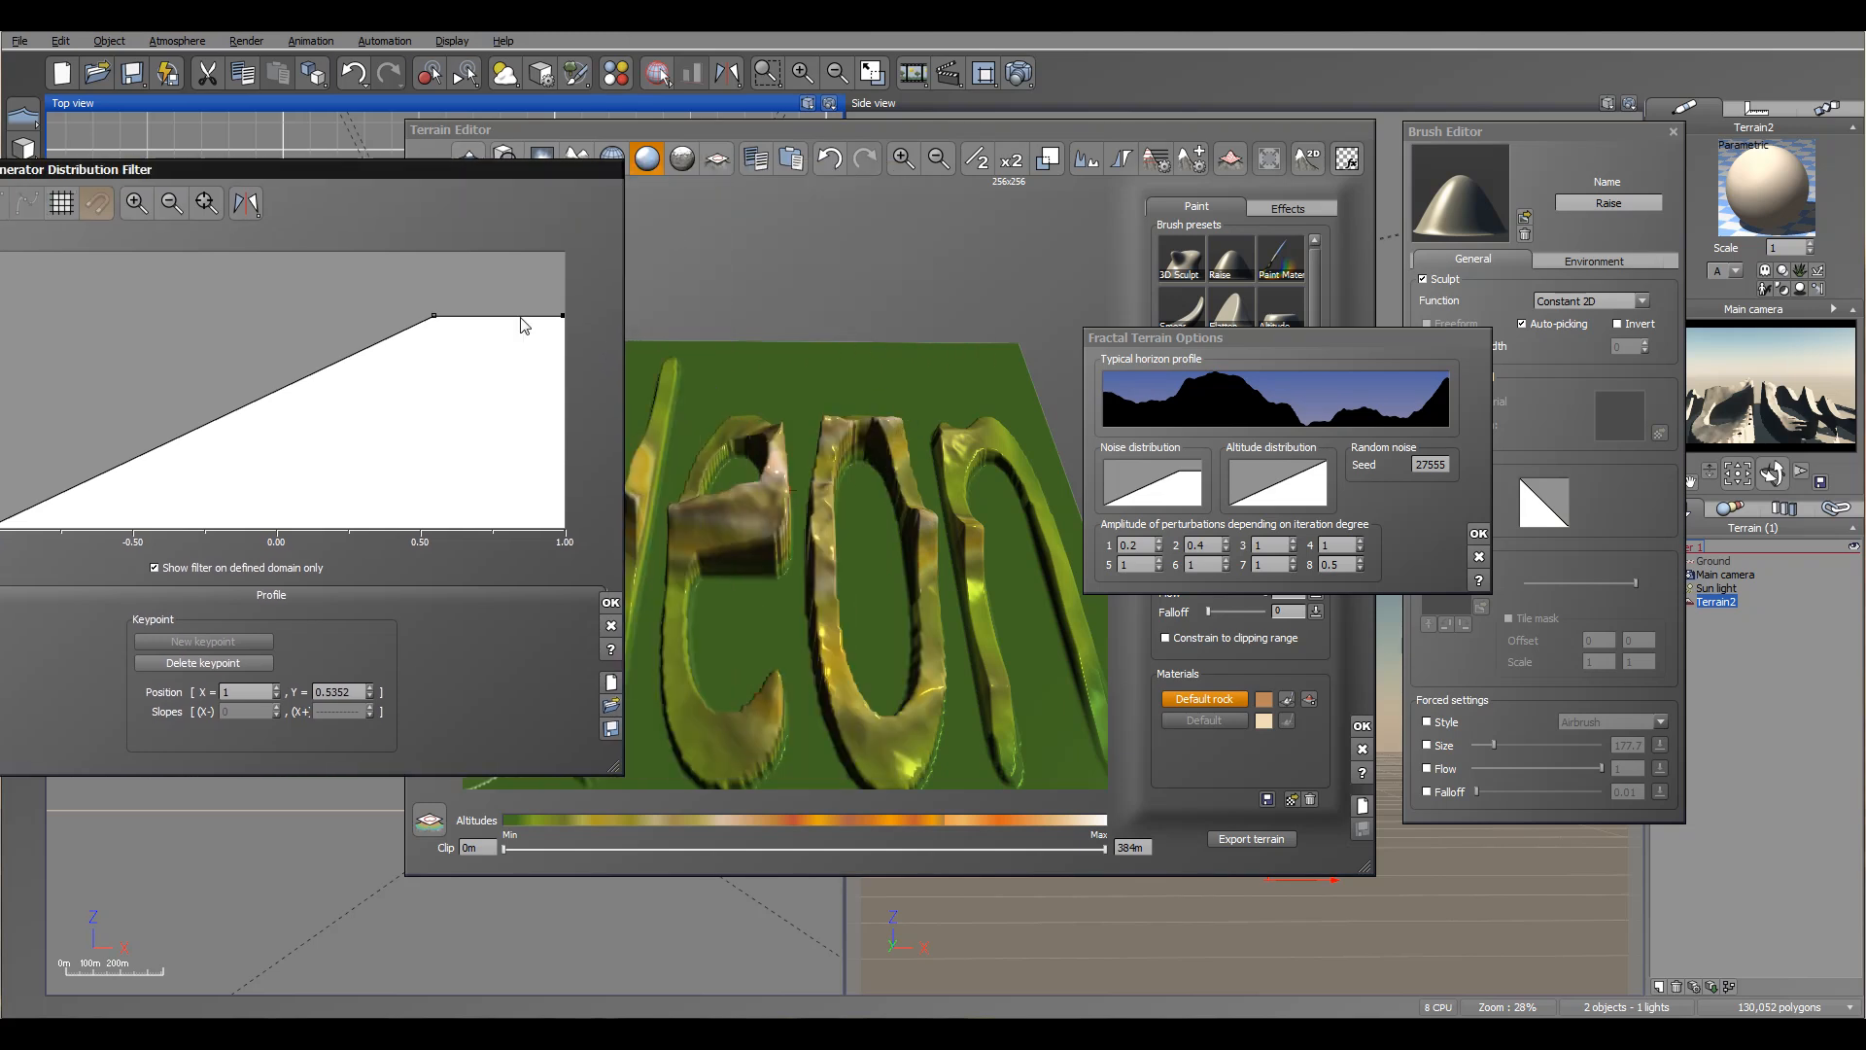
drag(573, 169, 825, 164)
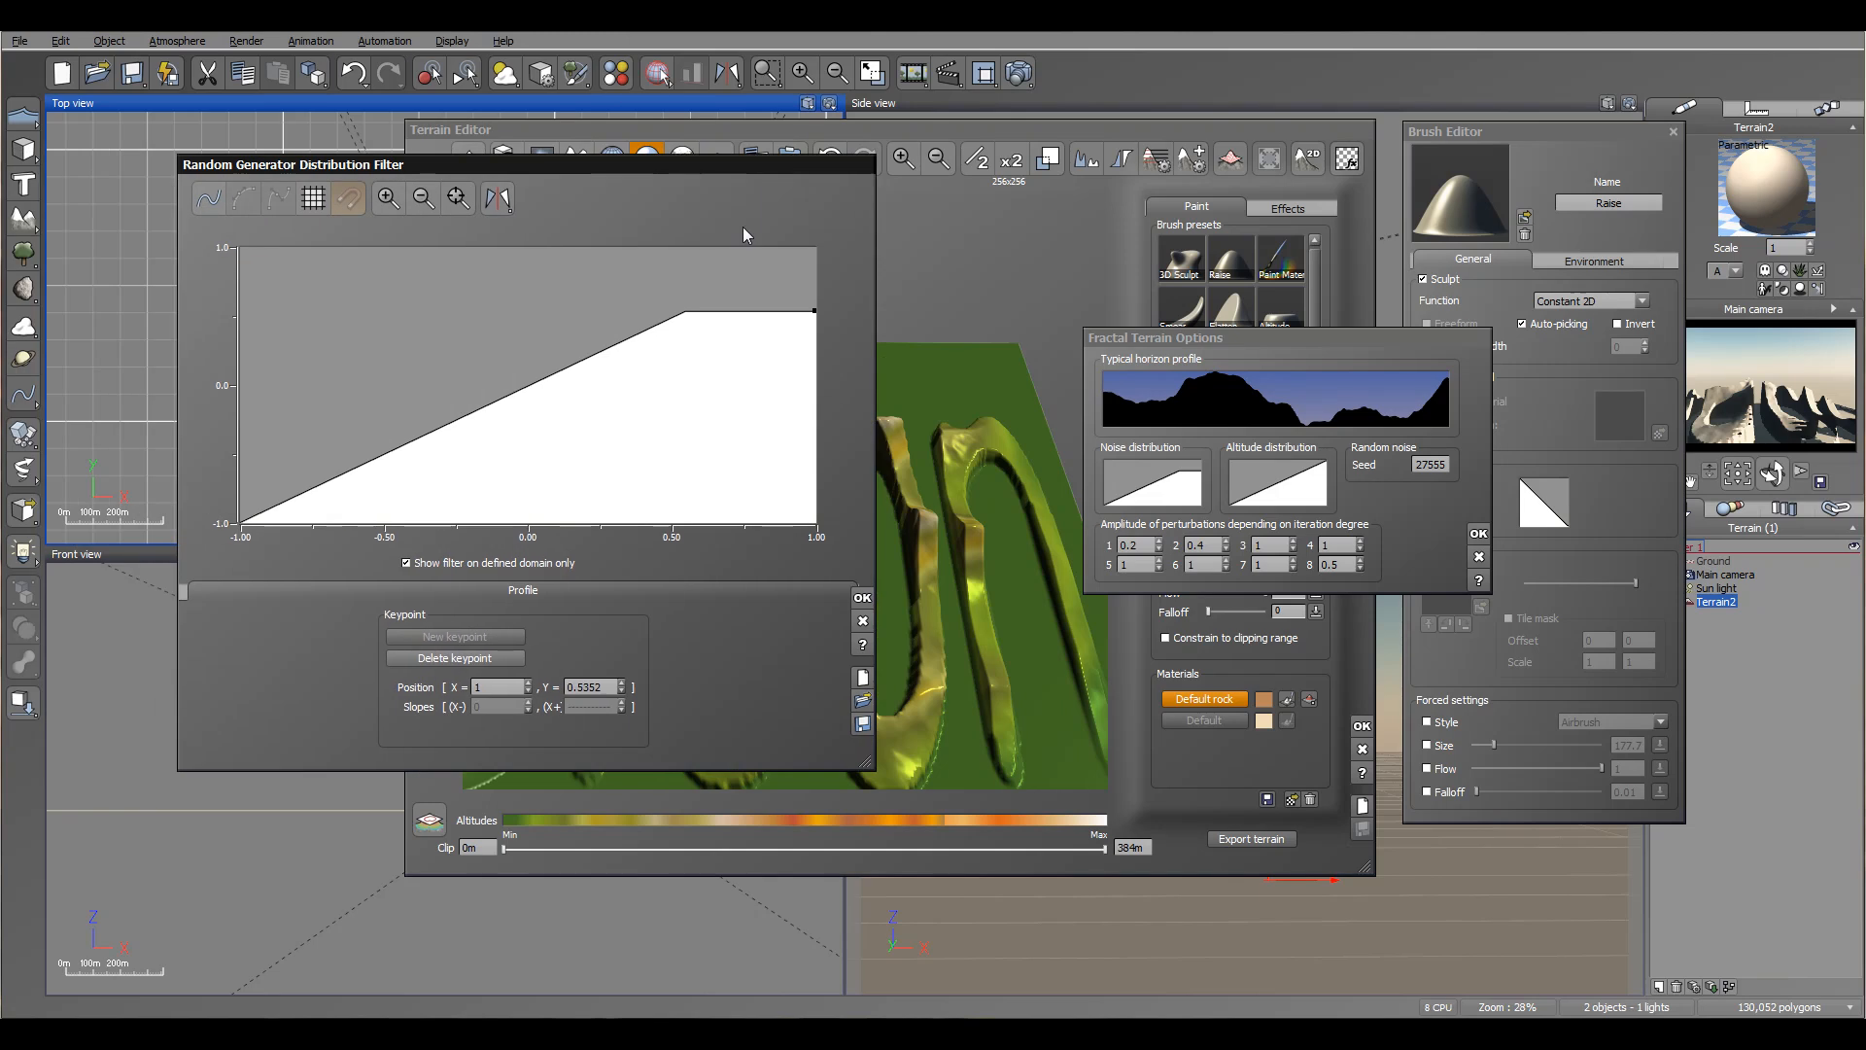
click(862, 596)
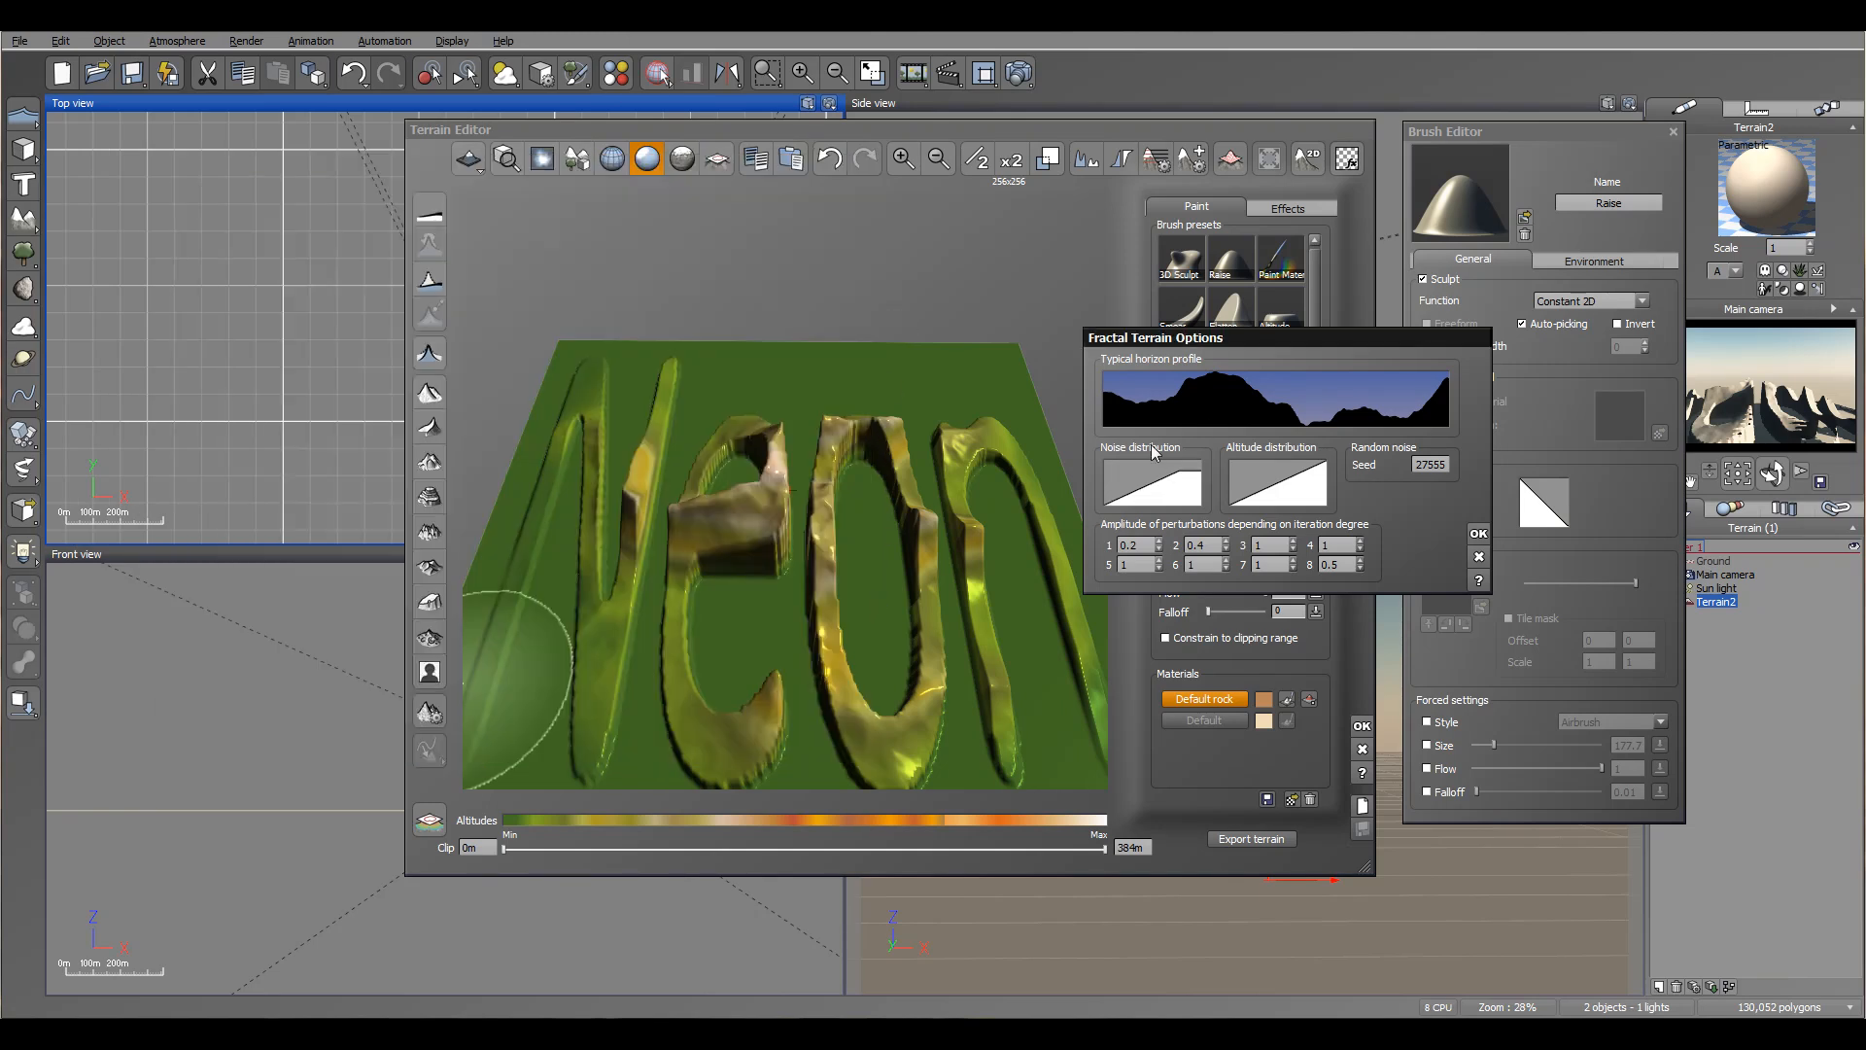
Step: Flatten the upper altitude distribution curve with a keypoint at about X 0.62, Y 0.66, lower the end keypoint to match, and apply it
right_click(1273, 480)
click(1269, 479)
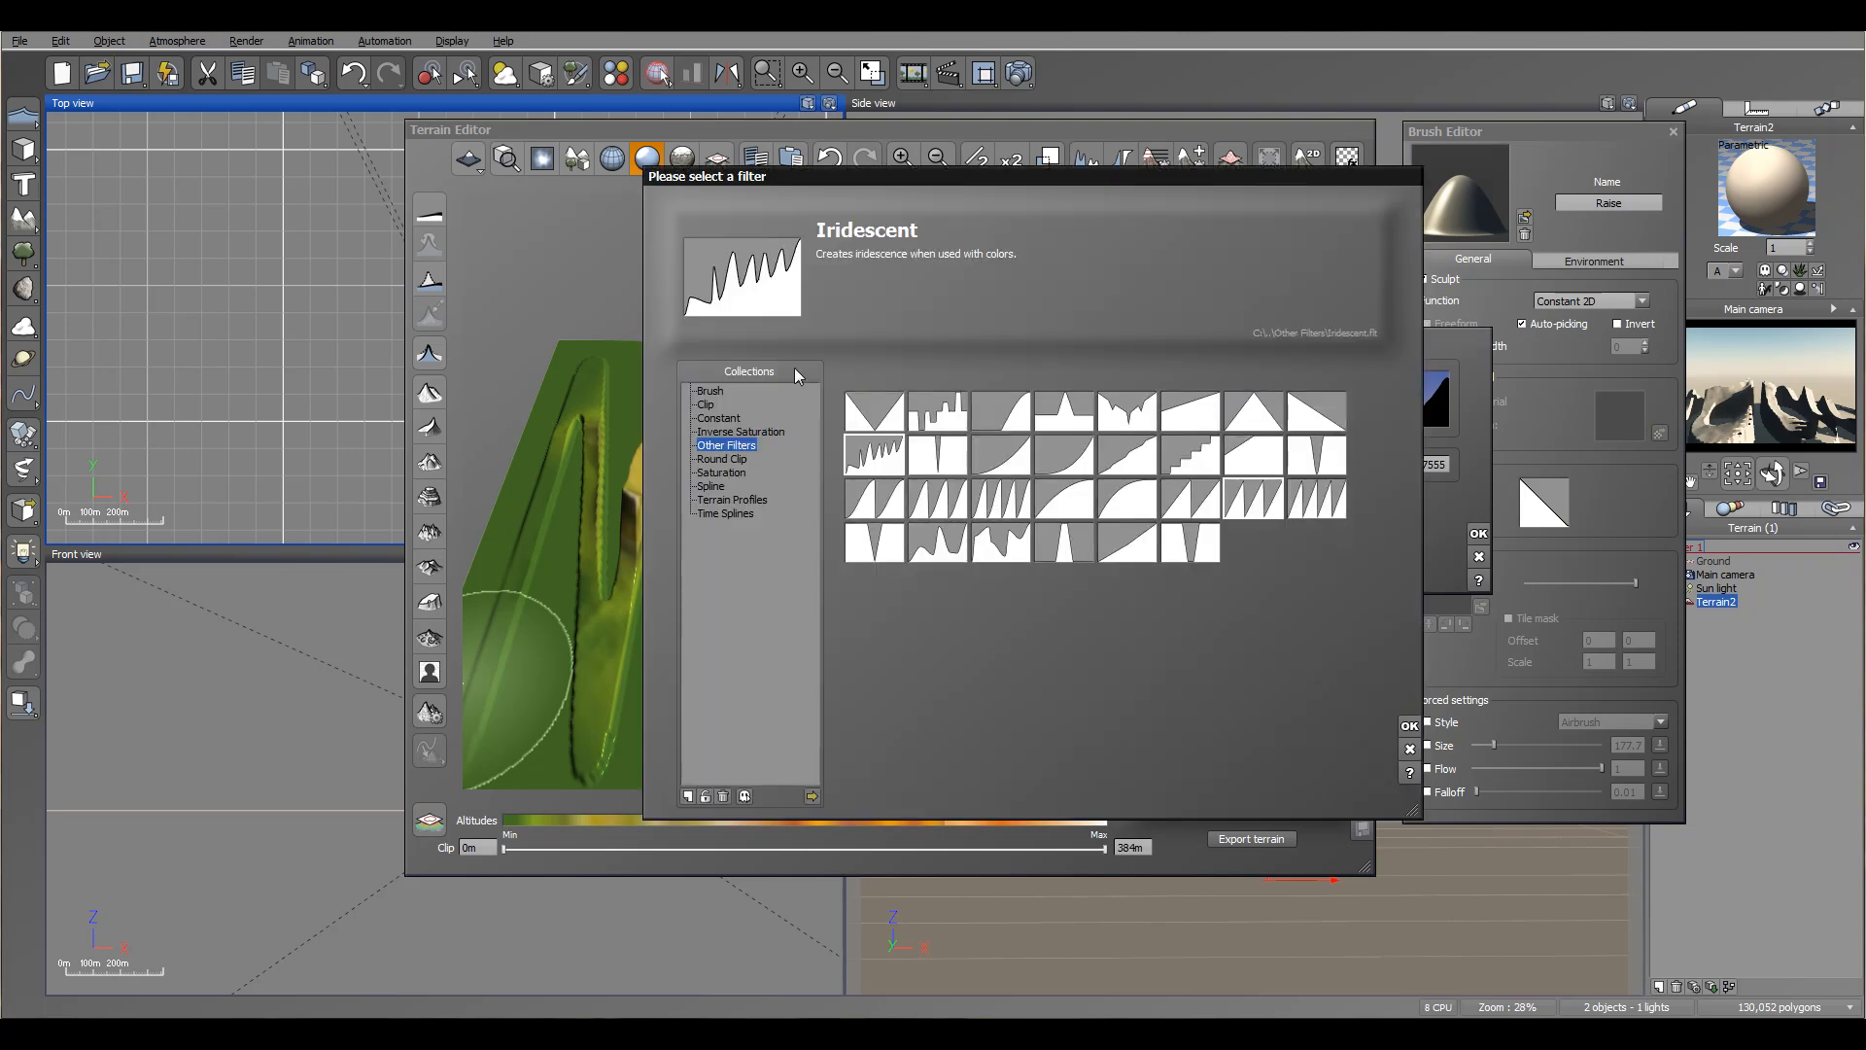
click(1409, 751)
right_click(1250, 470)
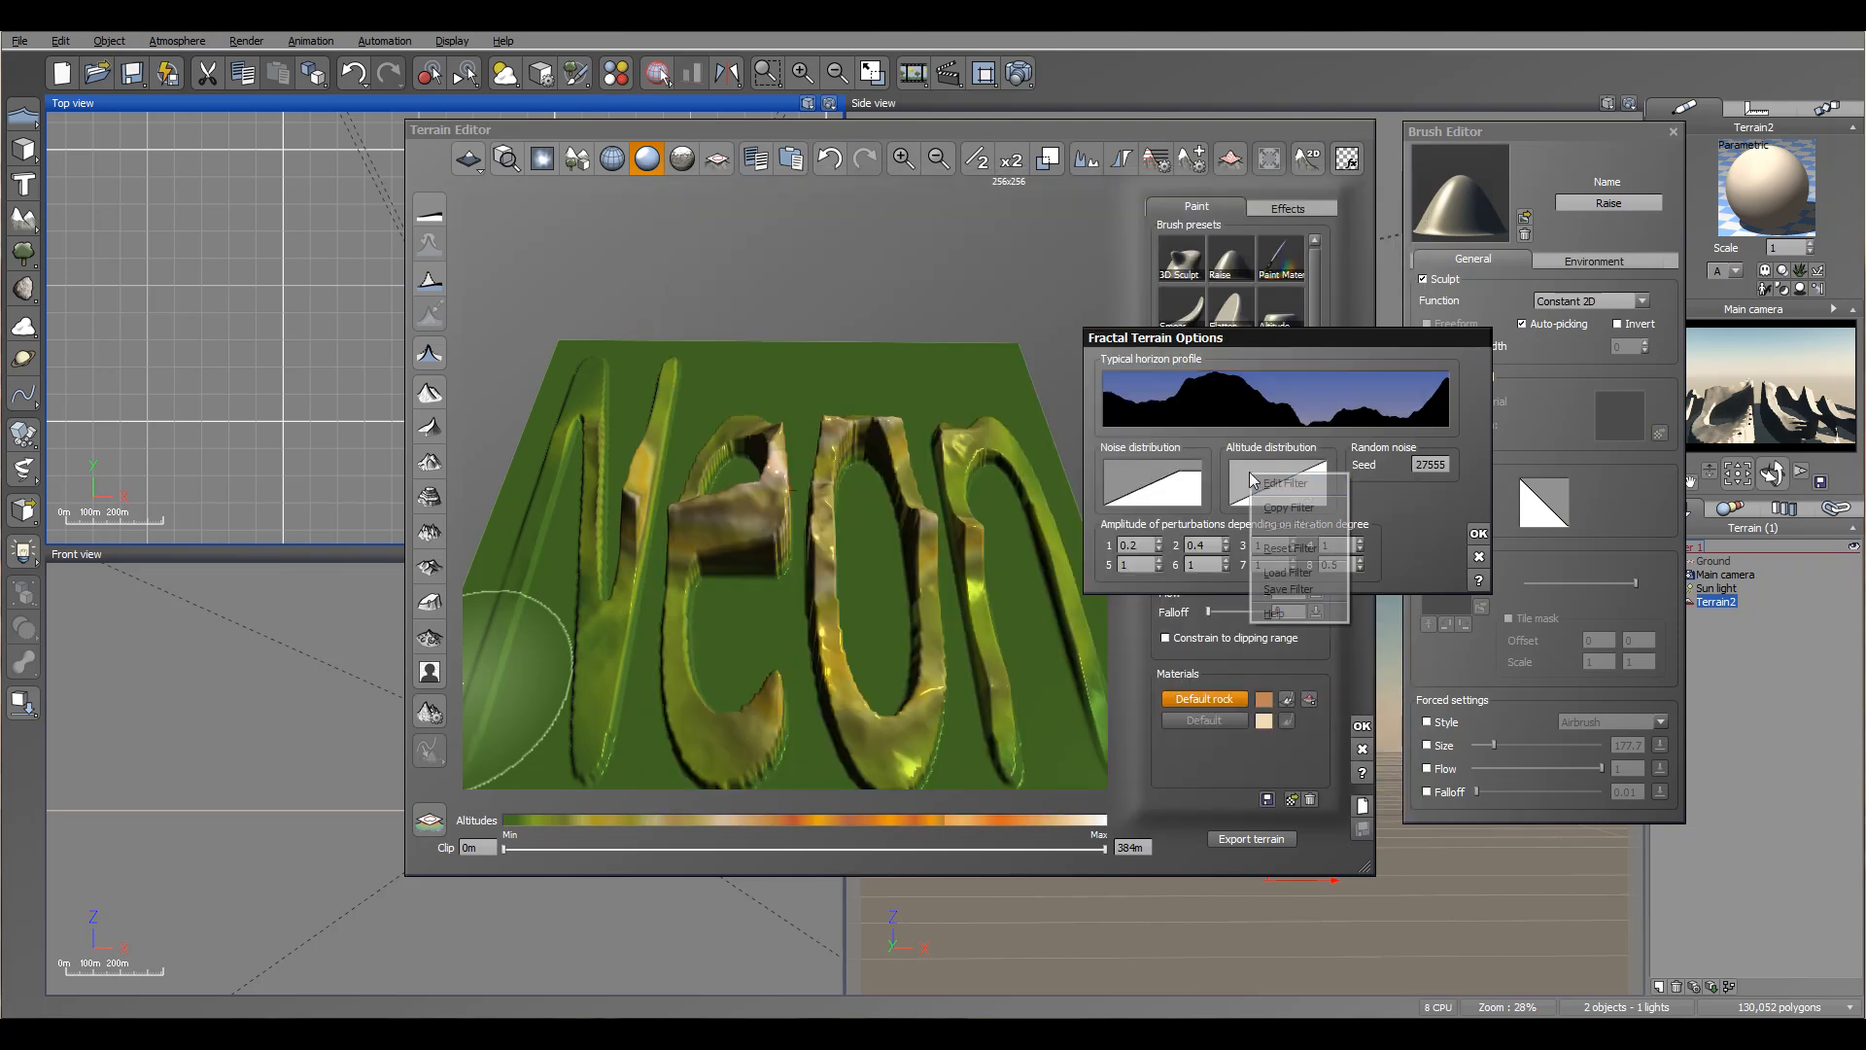
click(1268, 478)
click(707, 300)
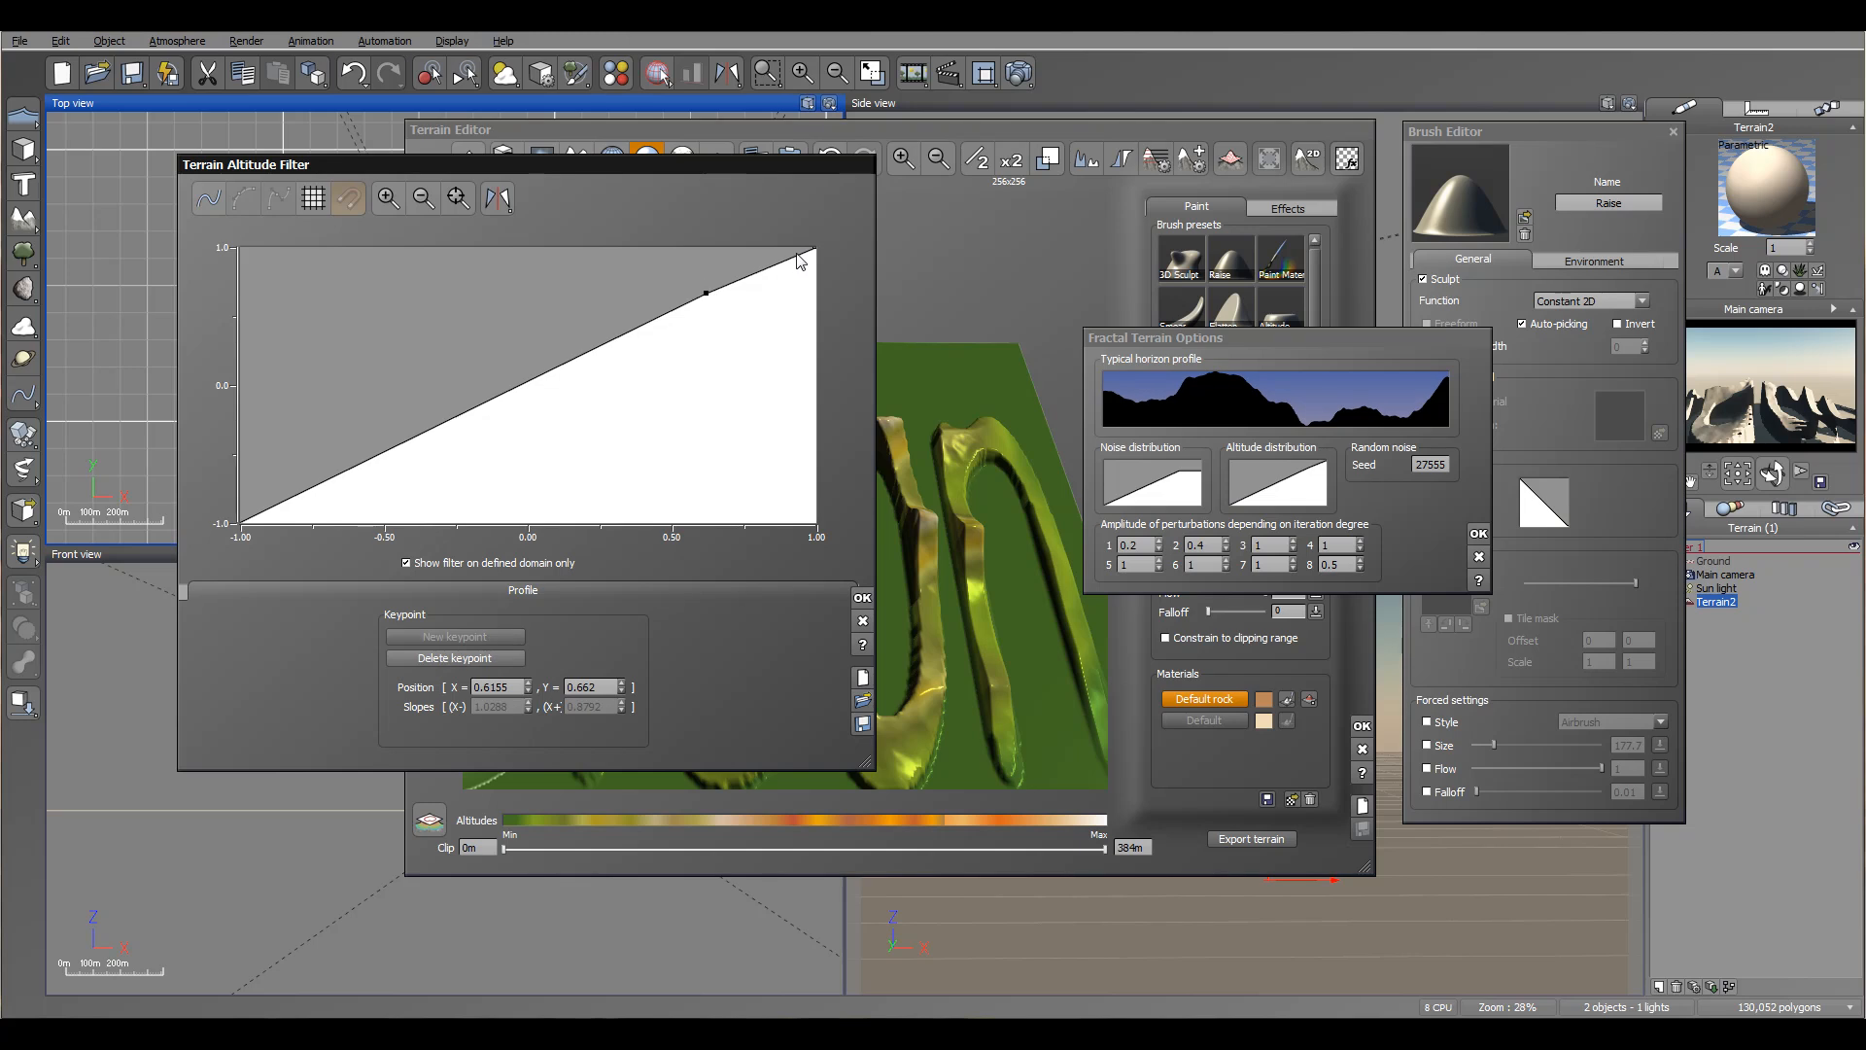
drag(817, 250, 821, 293)
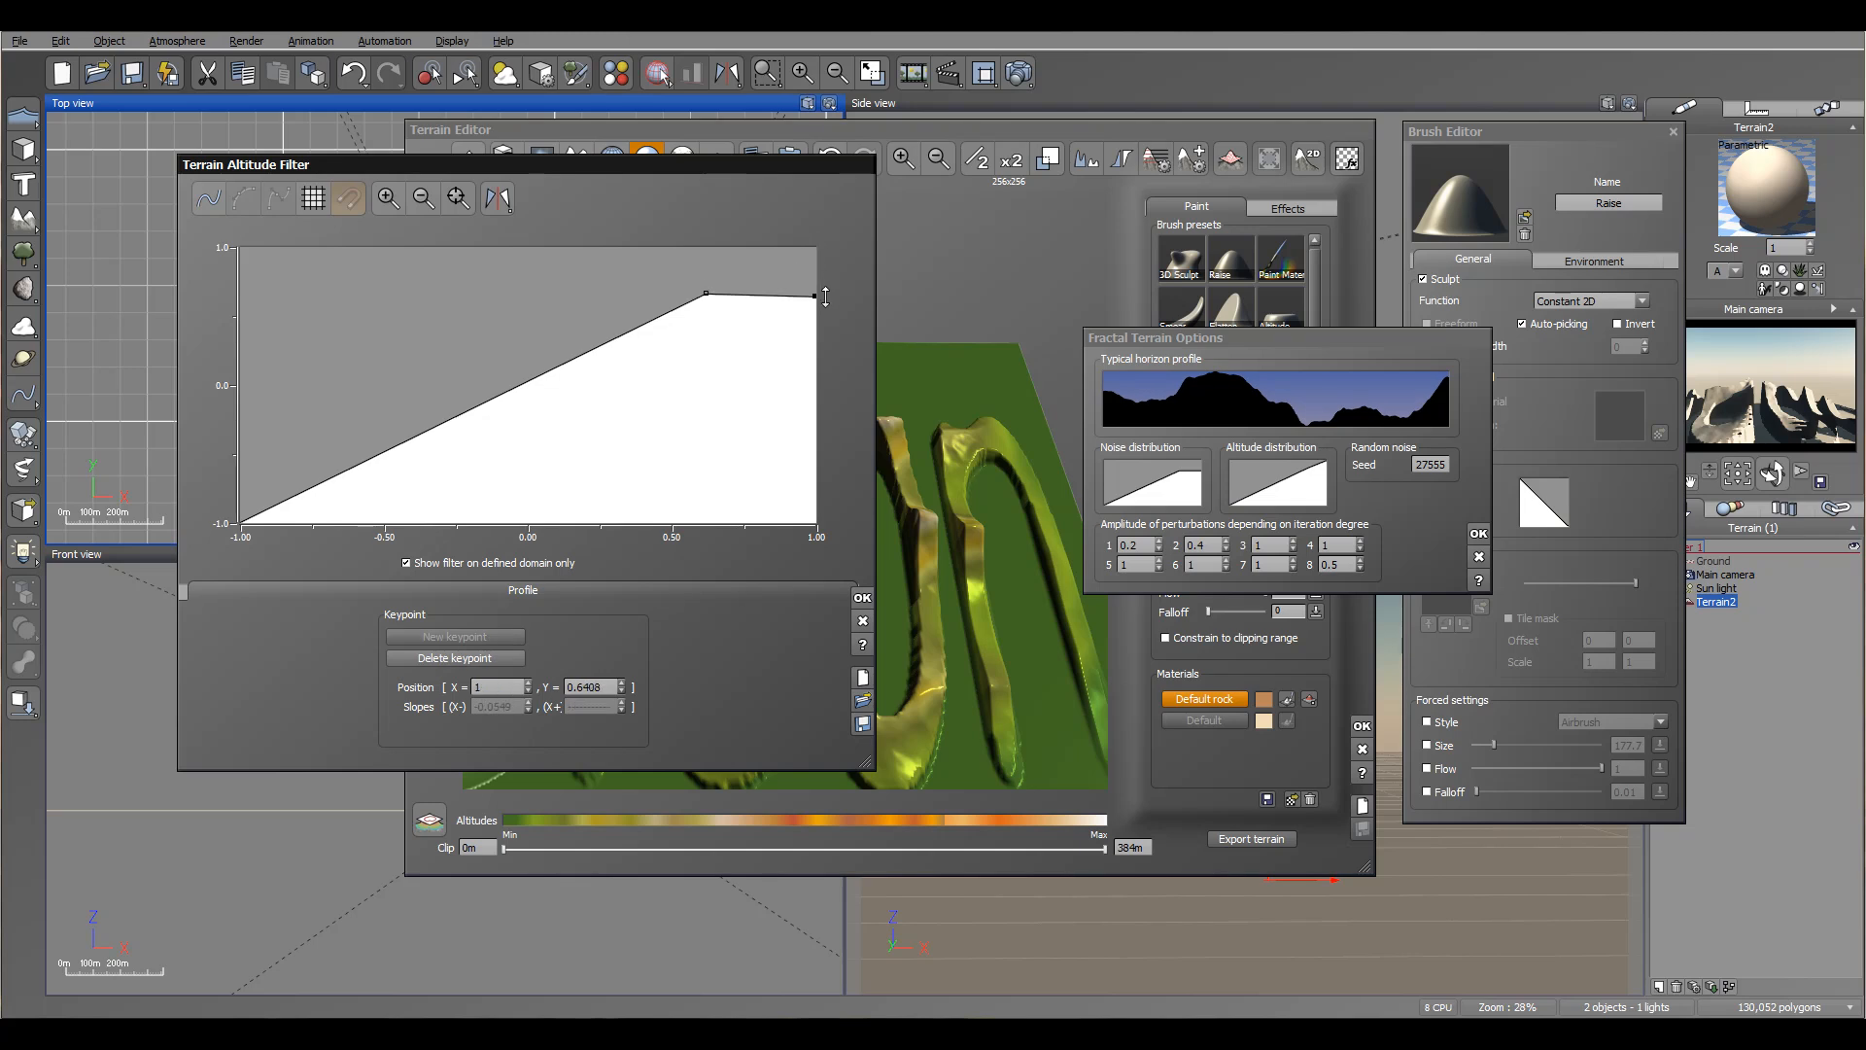
click(862, 596)
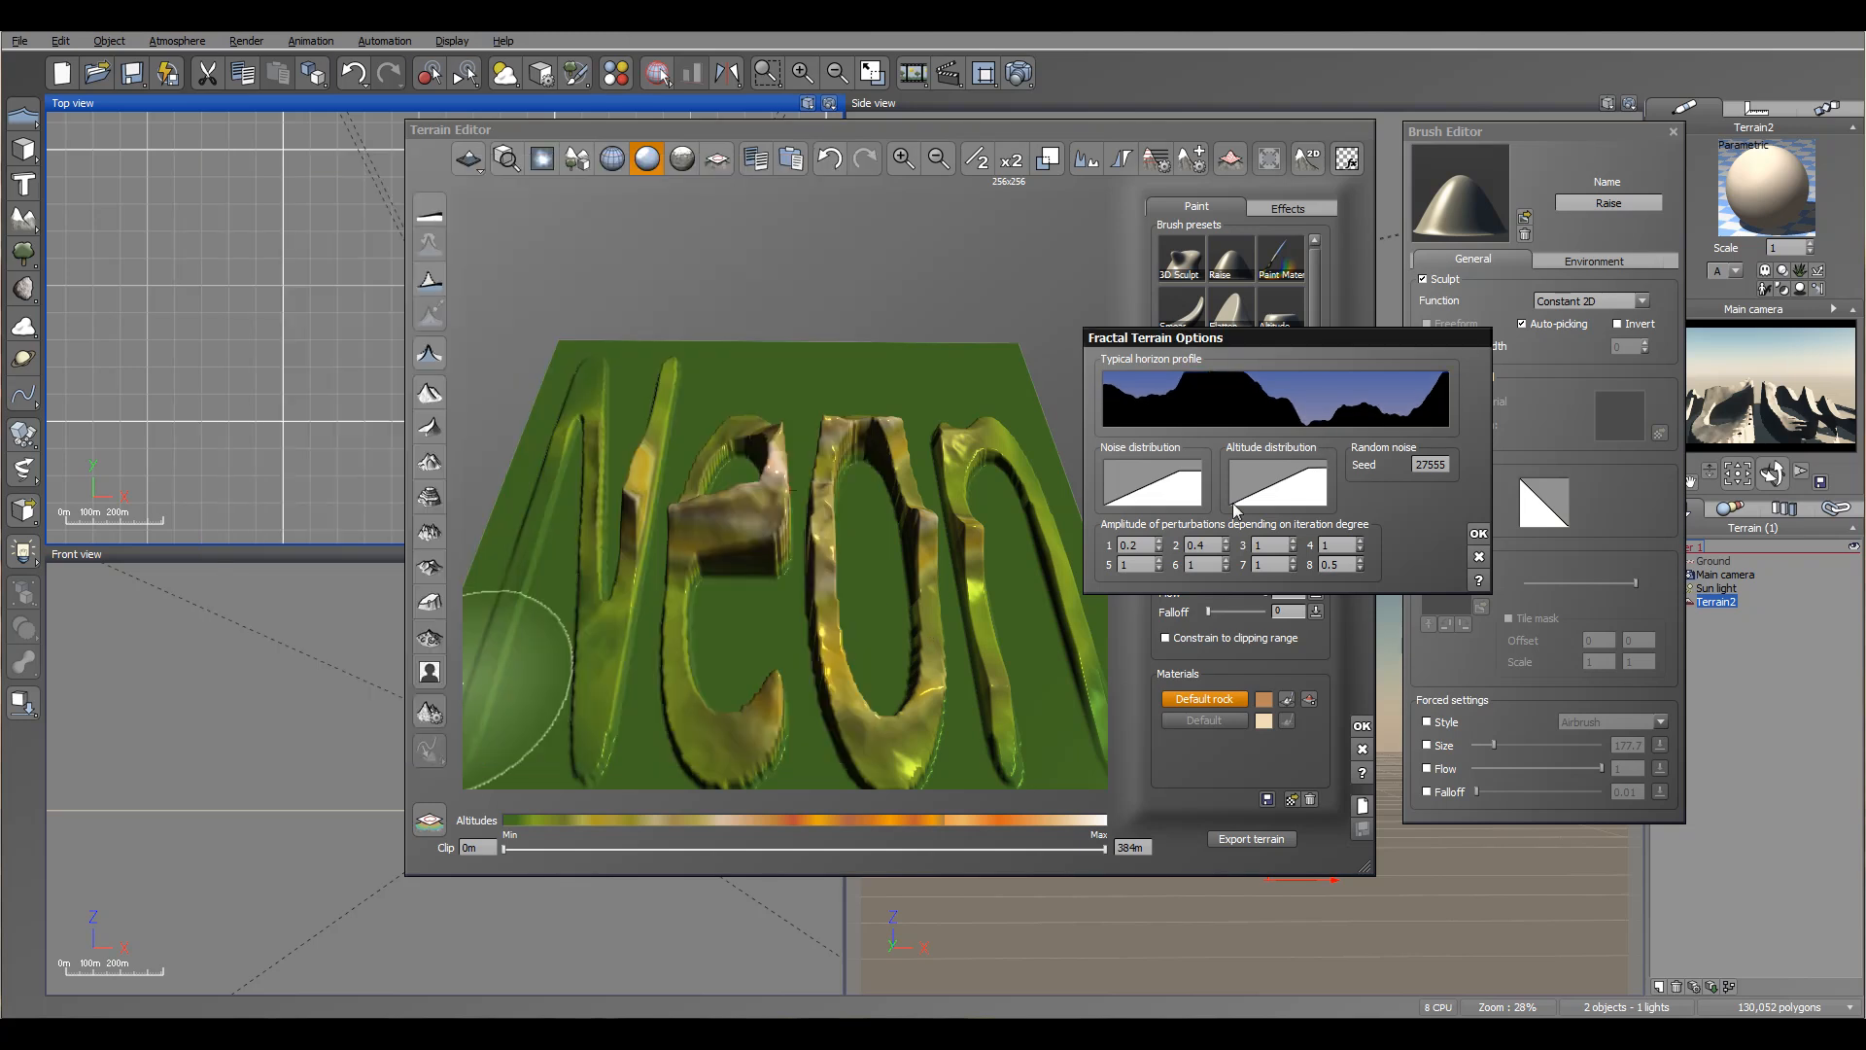
Step: Lower the altitude filter's plateau by moving its middle keypoint to about X 0.35, Y 0.43 and bringing the end keypoint level with it
click(1288, 480)
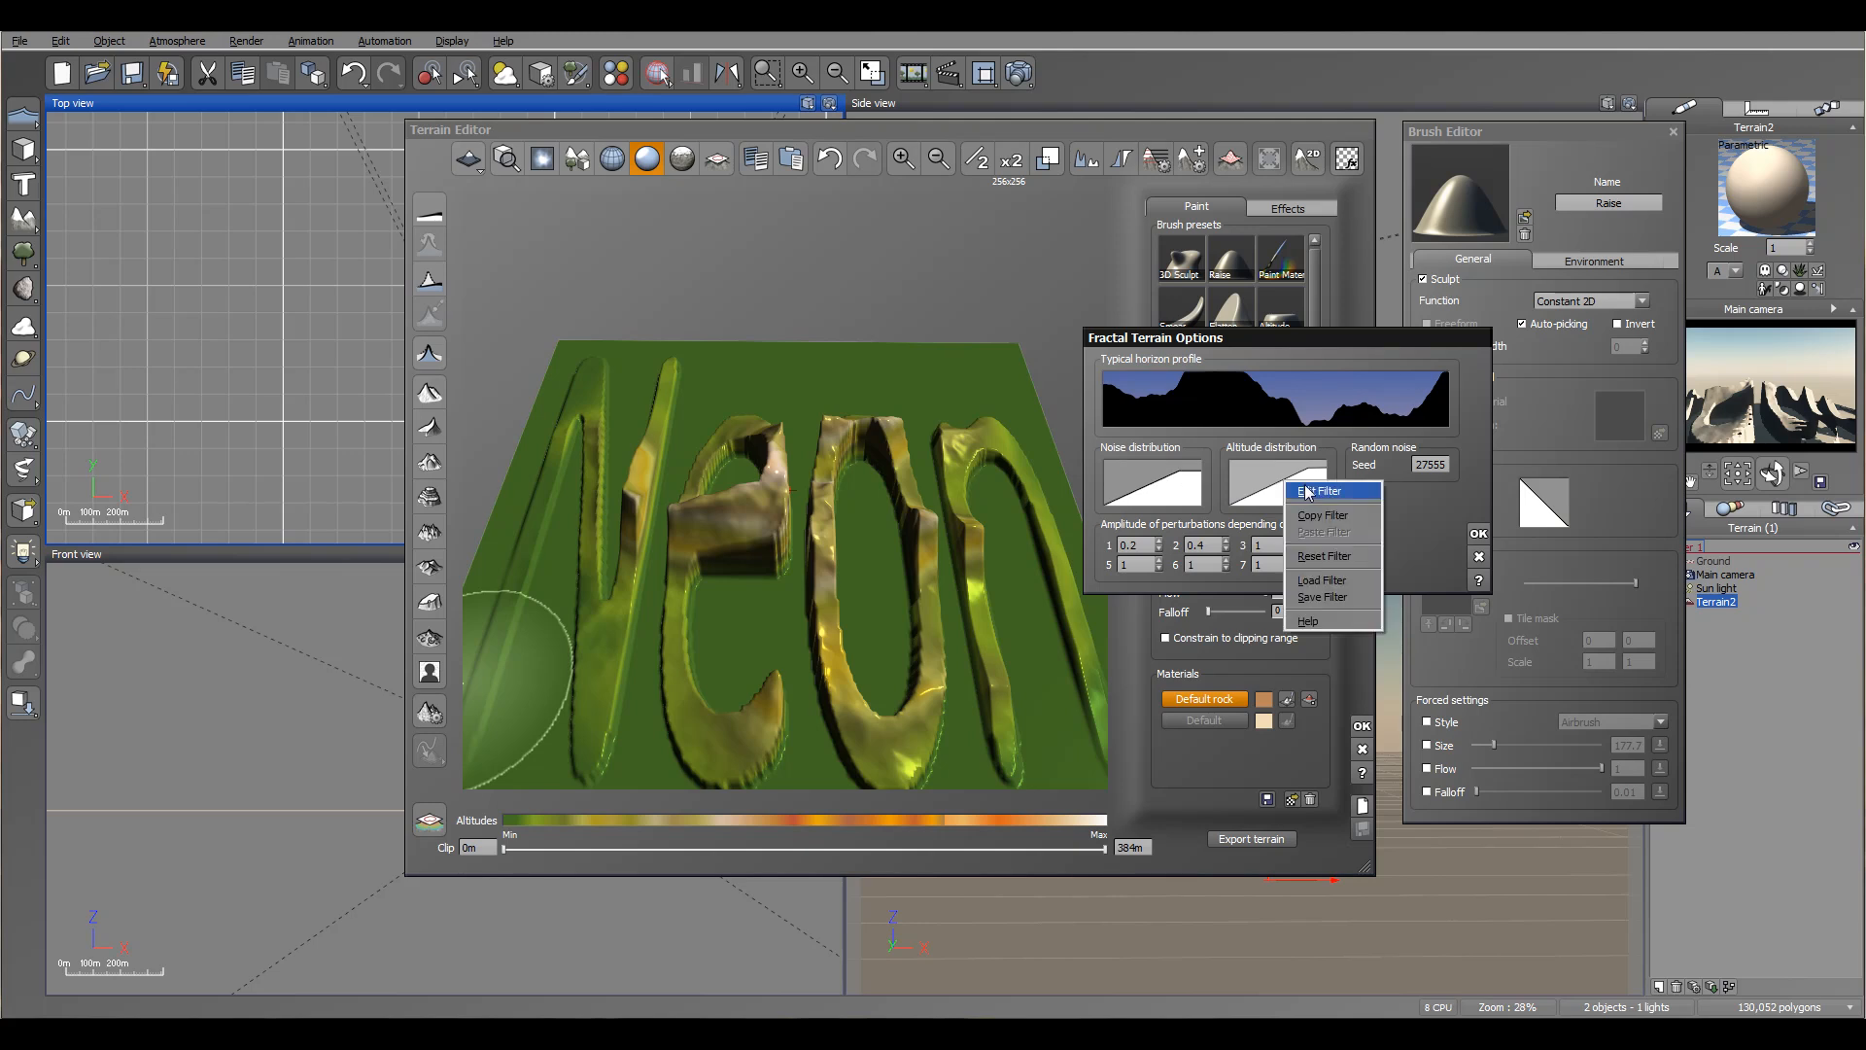
click(1310, 493)
drag(705, 293, 629, 327)
drag(817, 293, 824, 328)
click(861, 597)
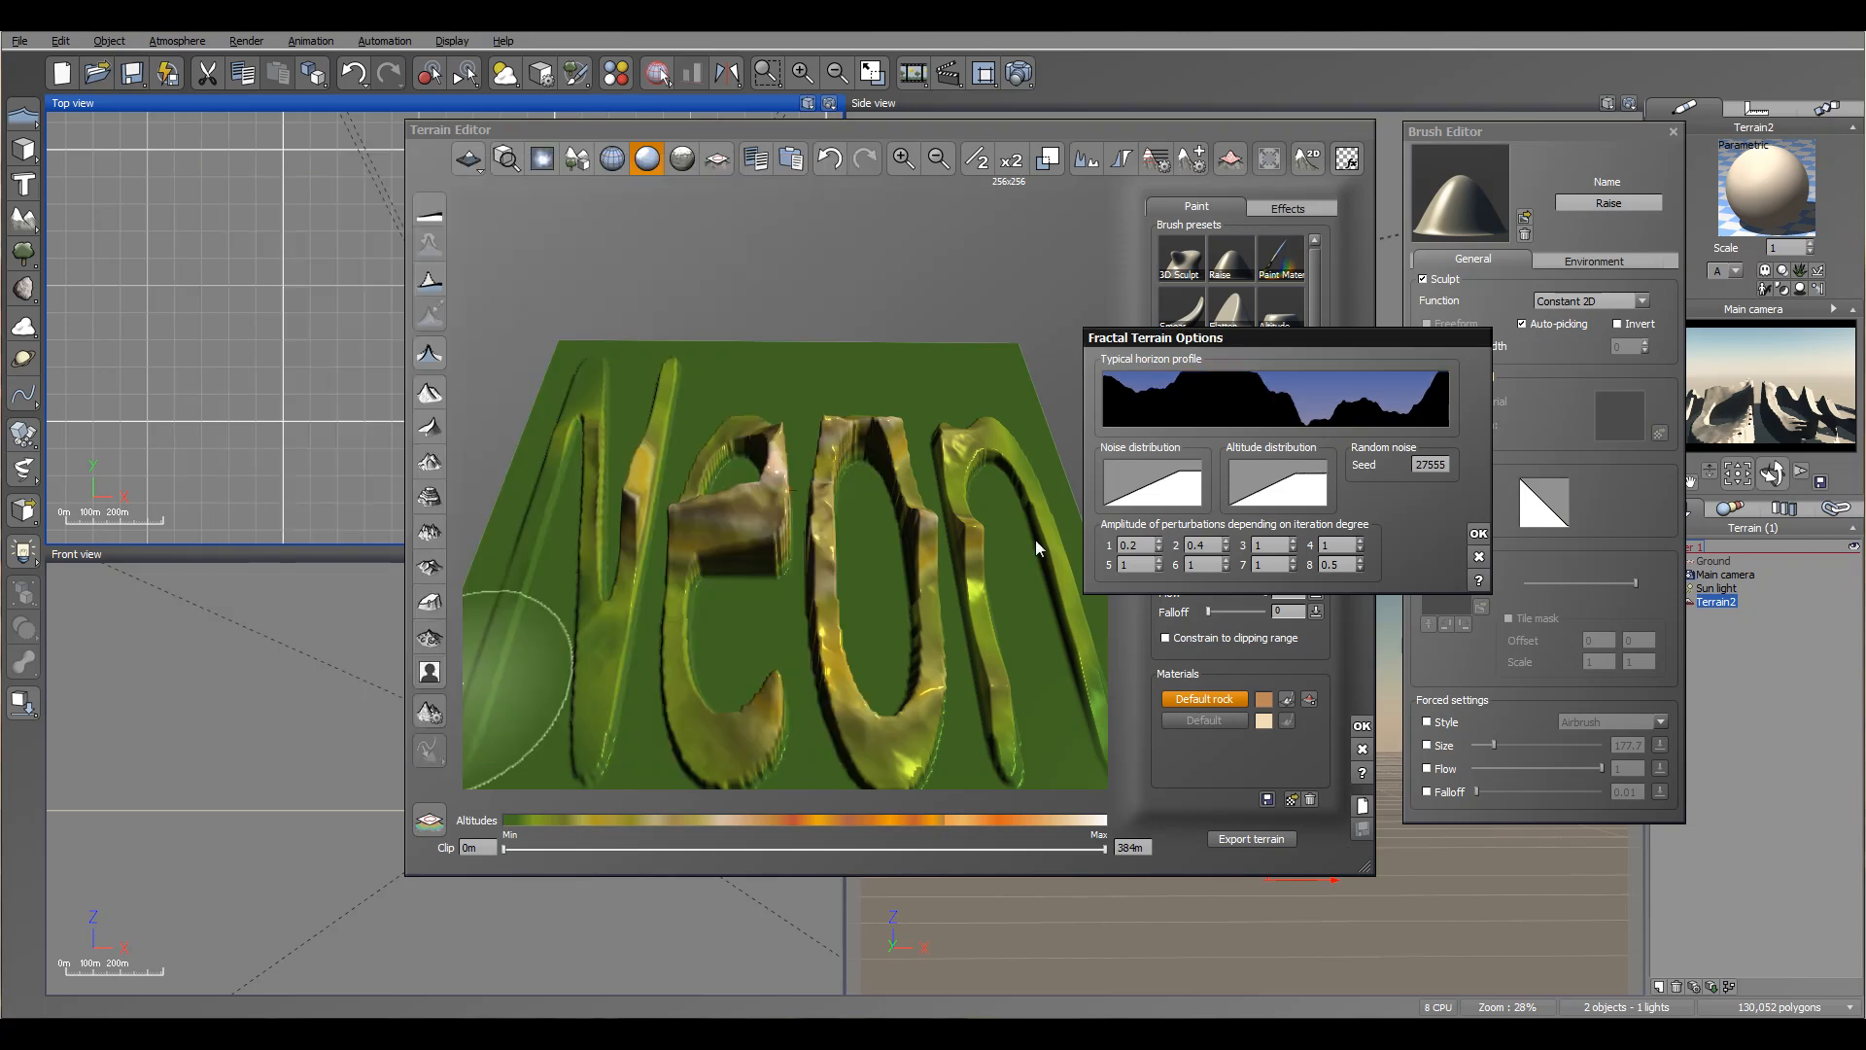
Step: Generate the fractal terrain with the edited options and examine its summit from several angles
drag(1355, 331, 1226, 303)
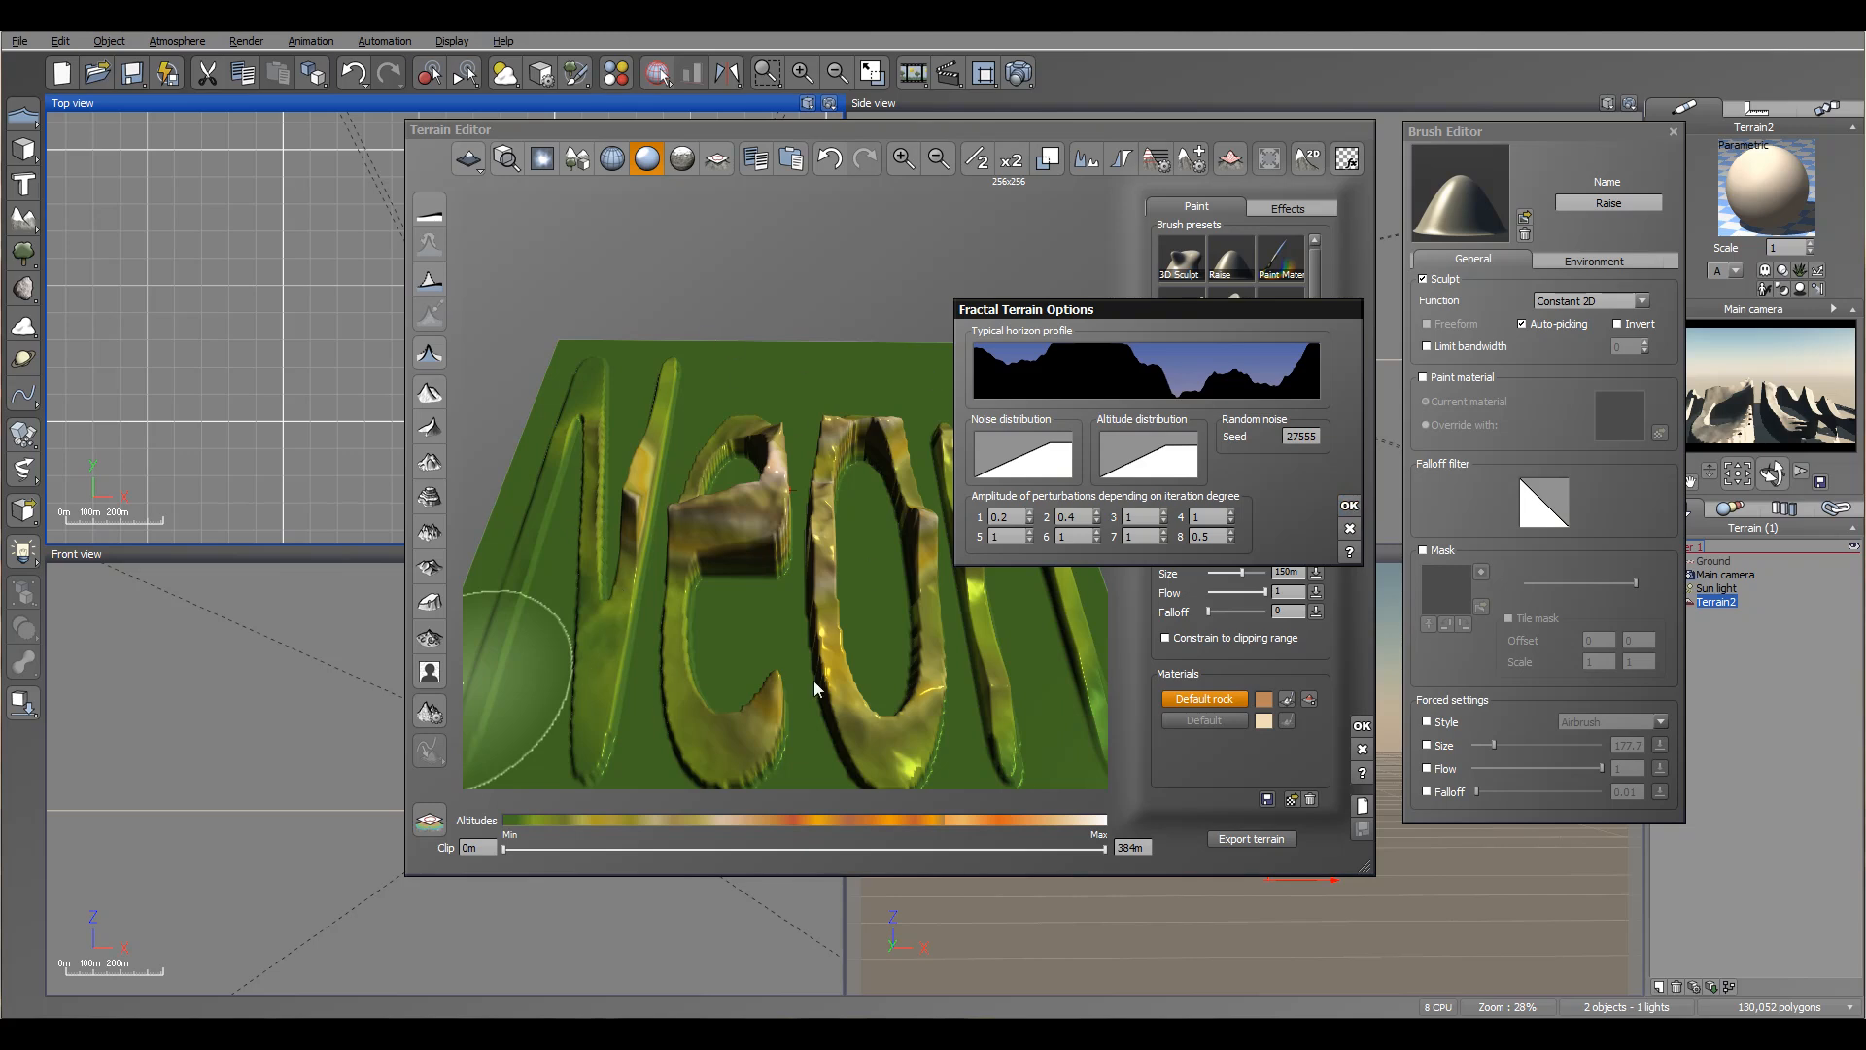
click(1350, 507)
mouse_move(1009, 510)
right_down()
mouse_move(1023, 575)
mouse_move(828, 505)
mouse_move(819, 360)
mouse_move(678, 414)
right_up()
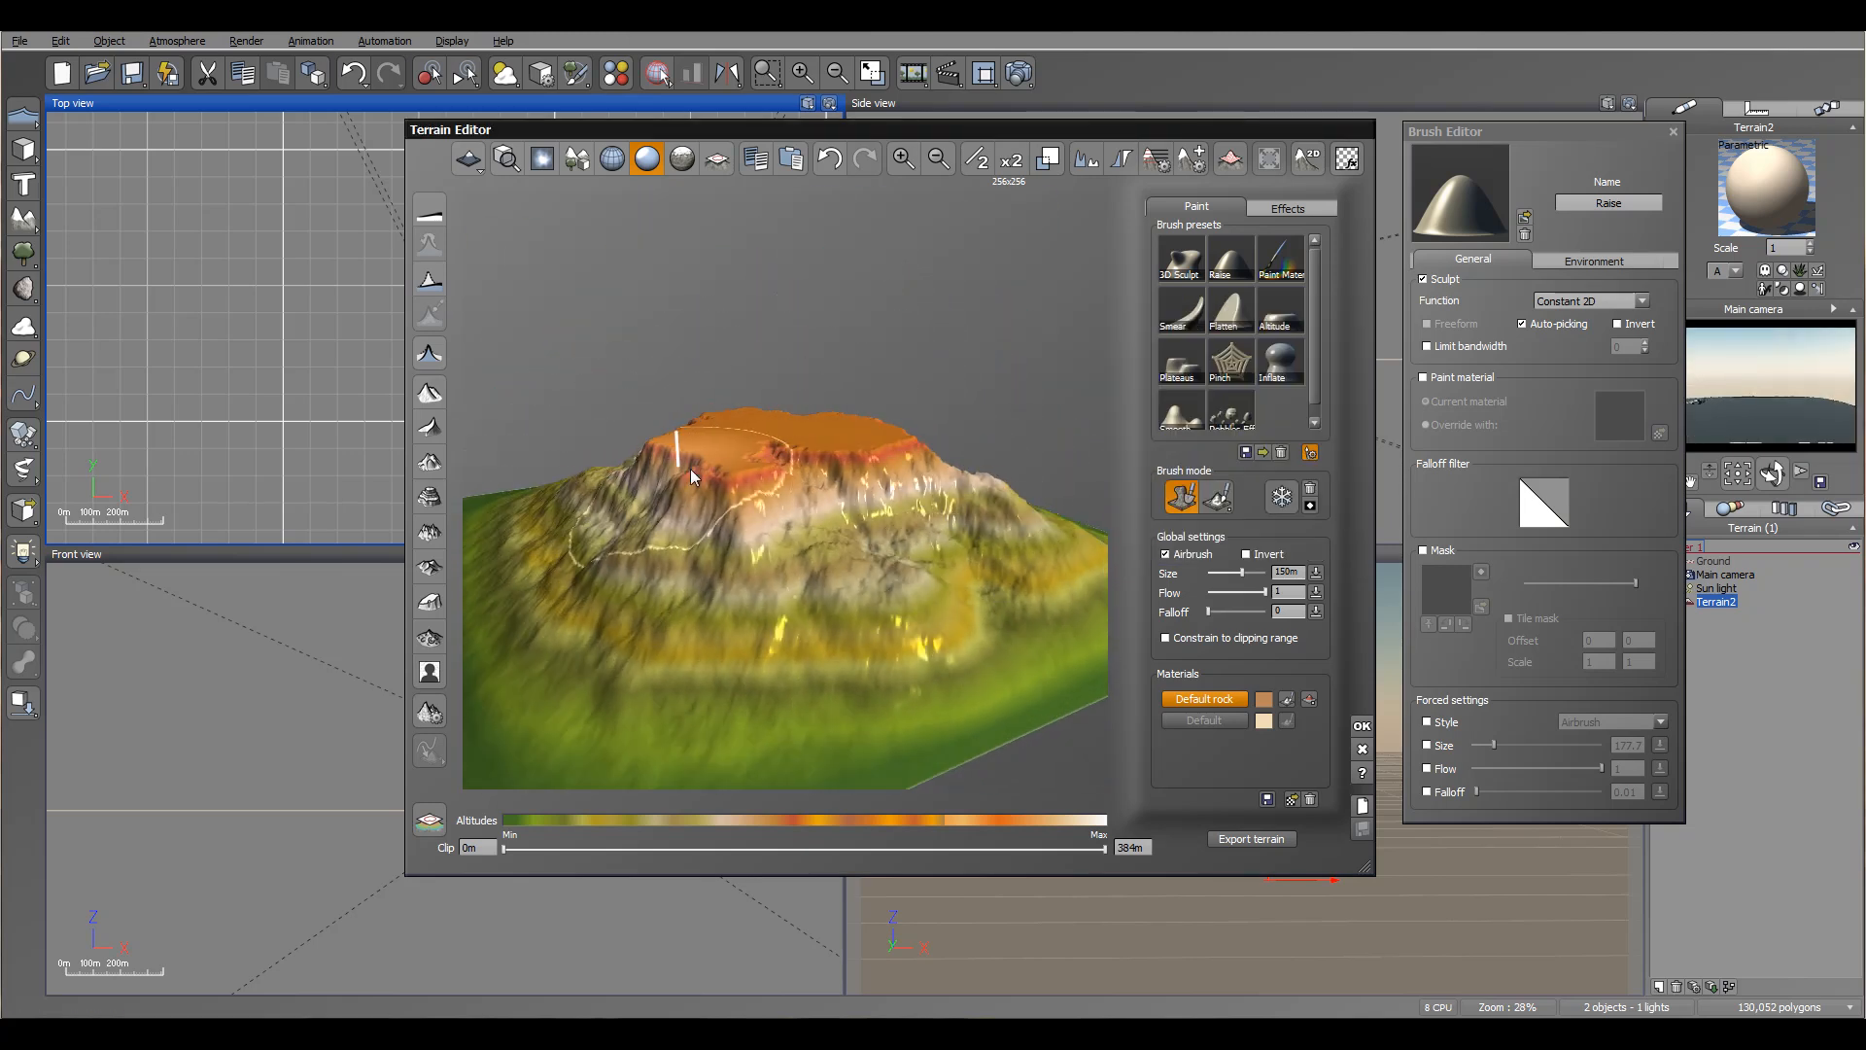
right_drag(899, 432, 880, 504)
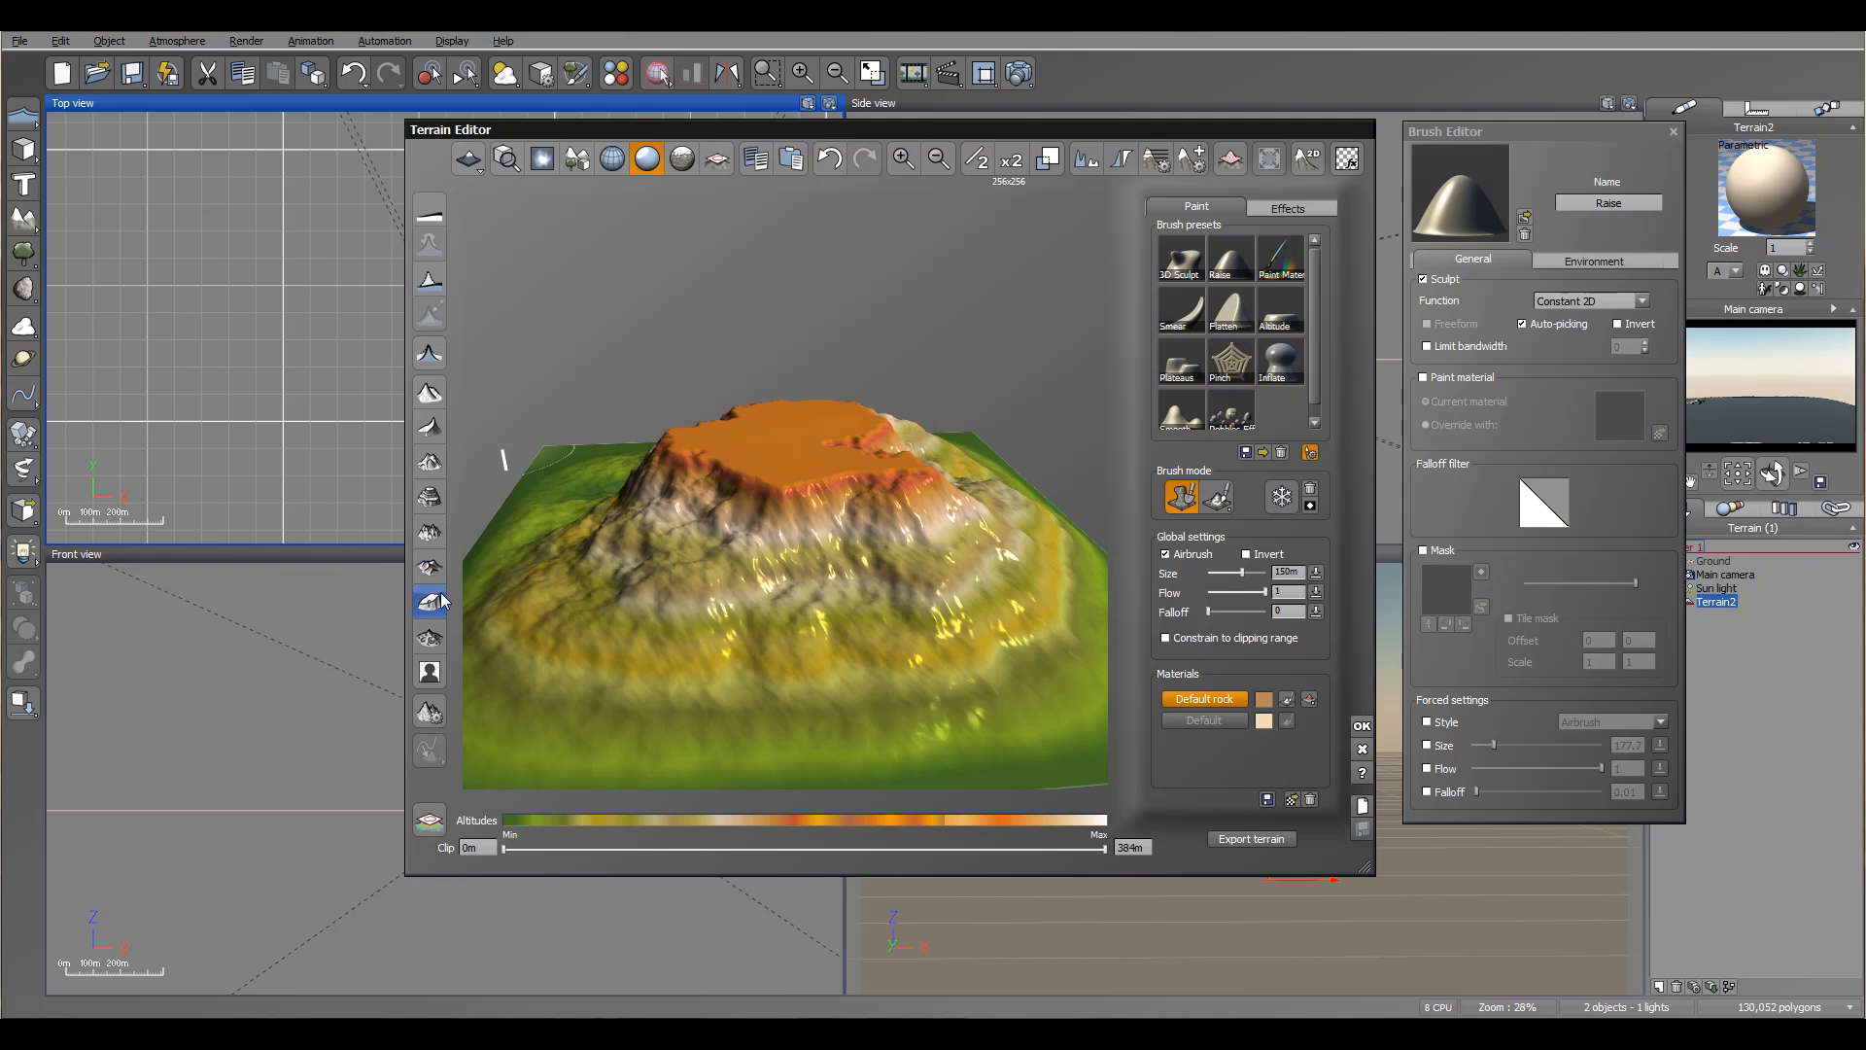
right_drag(771, 482, 872, 389)
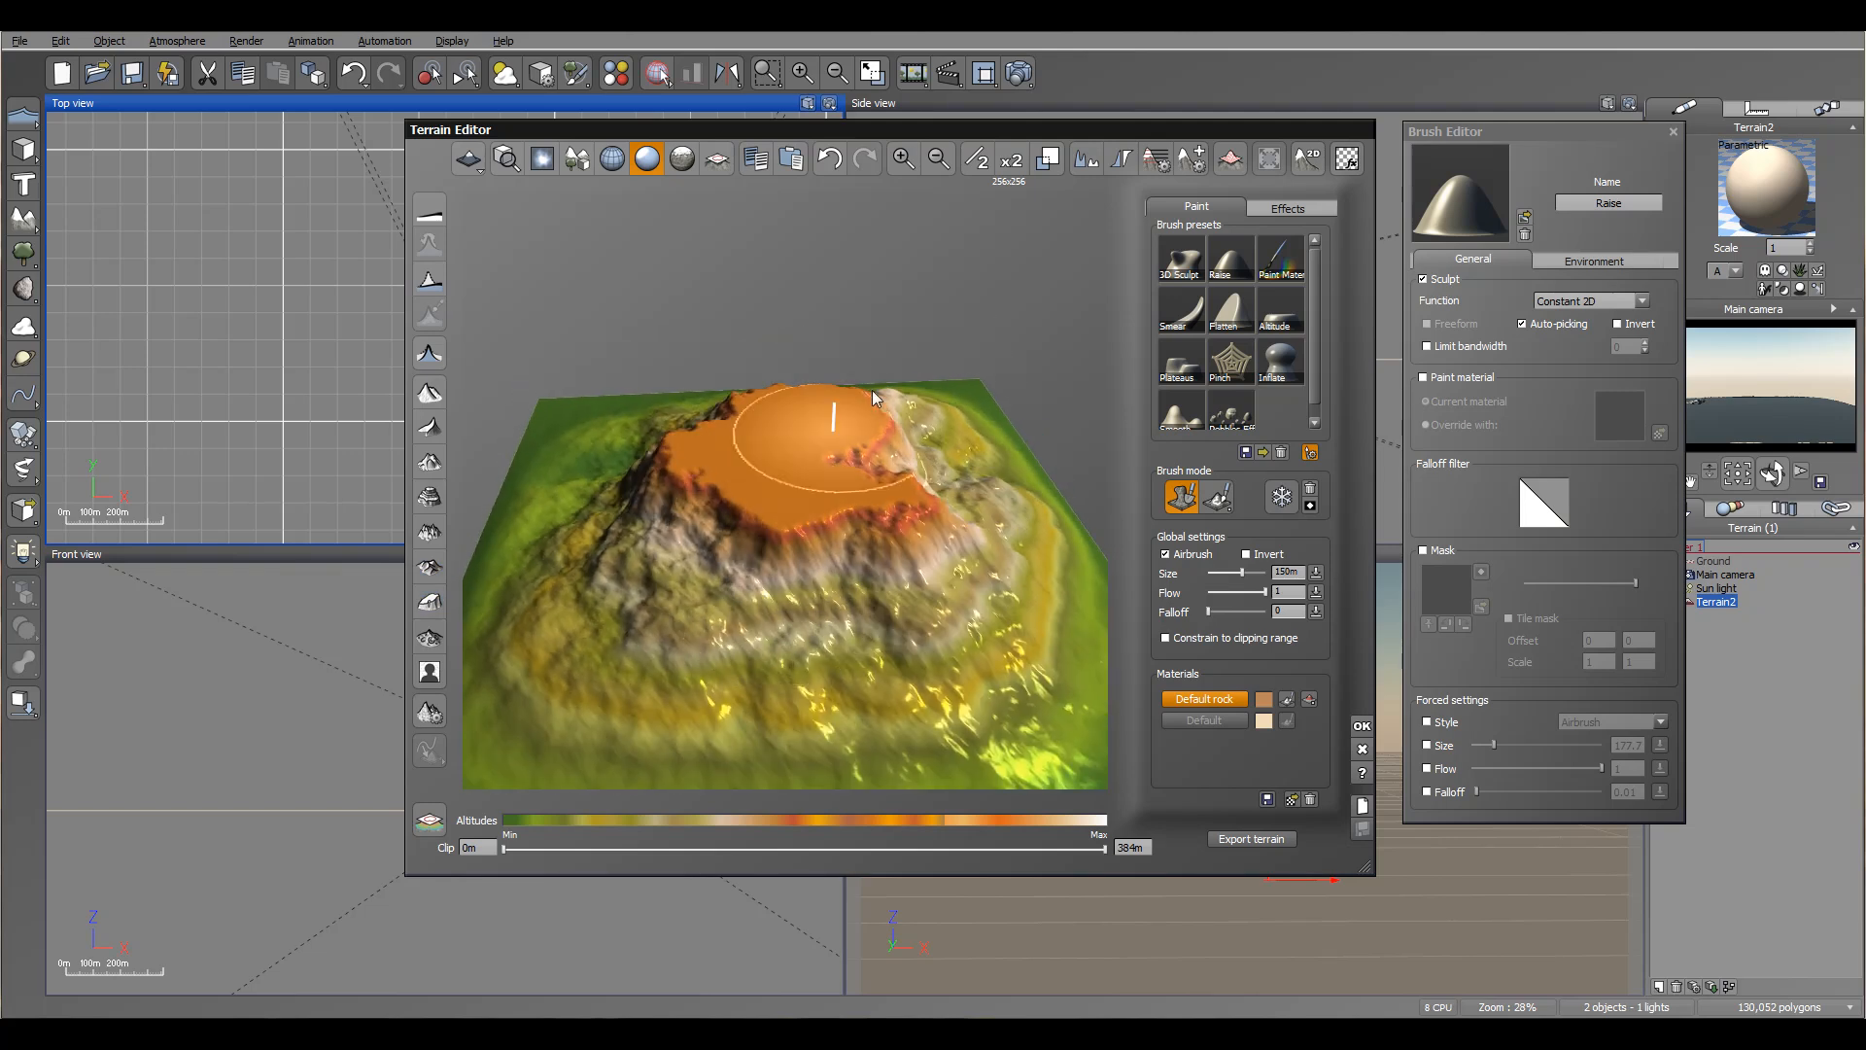
right_drag(721, 507, 816, 428)
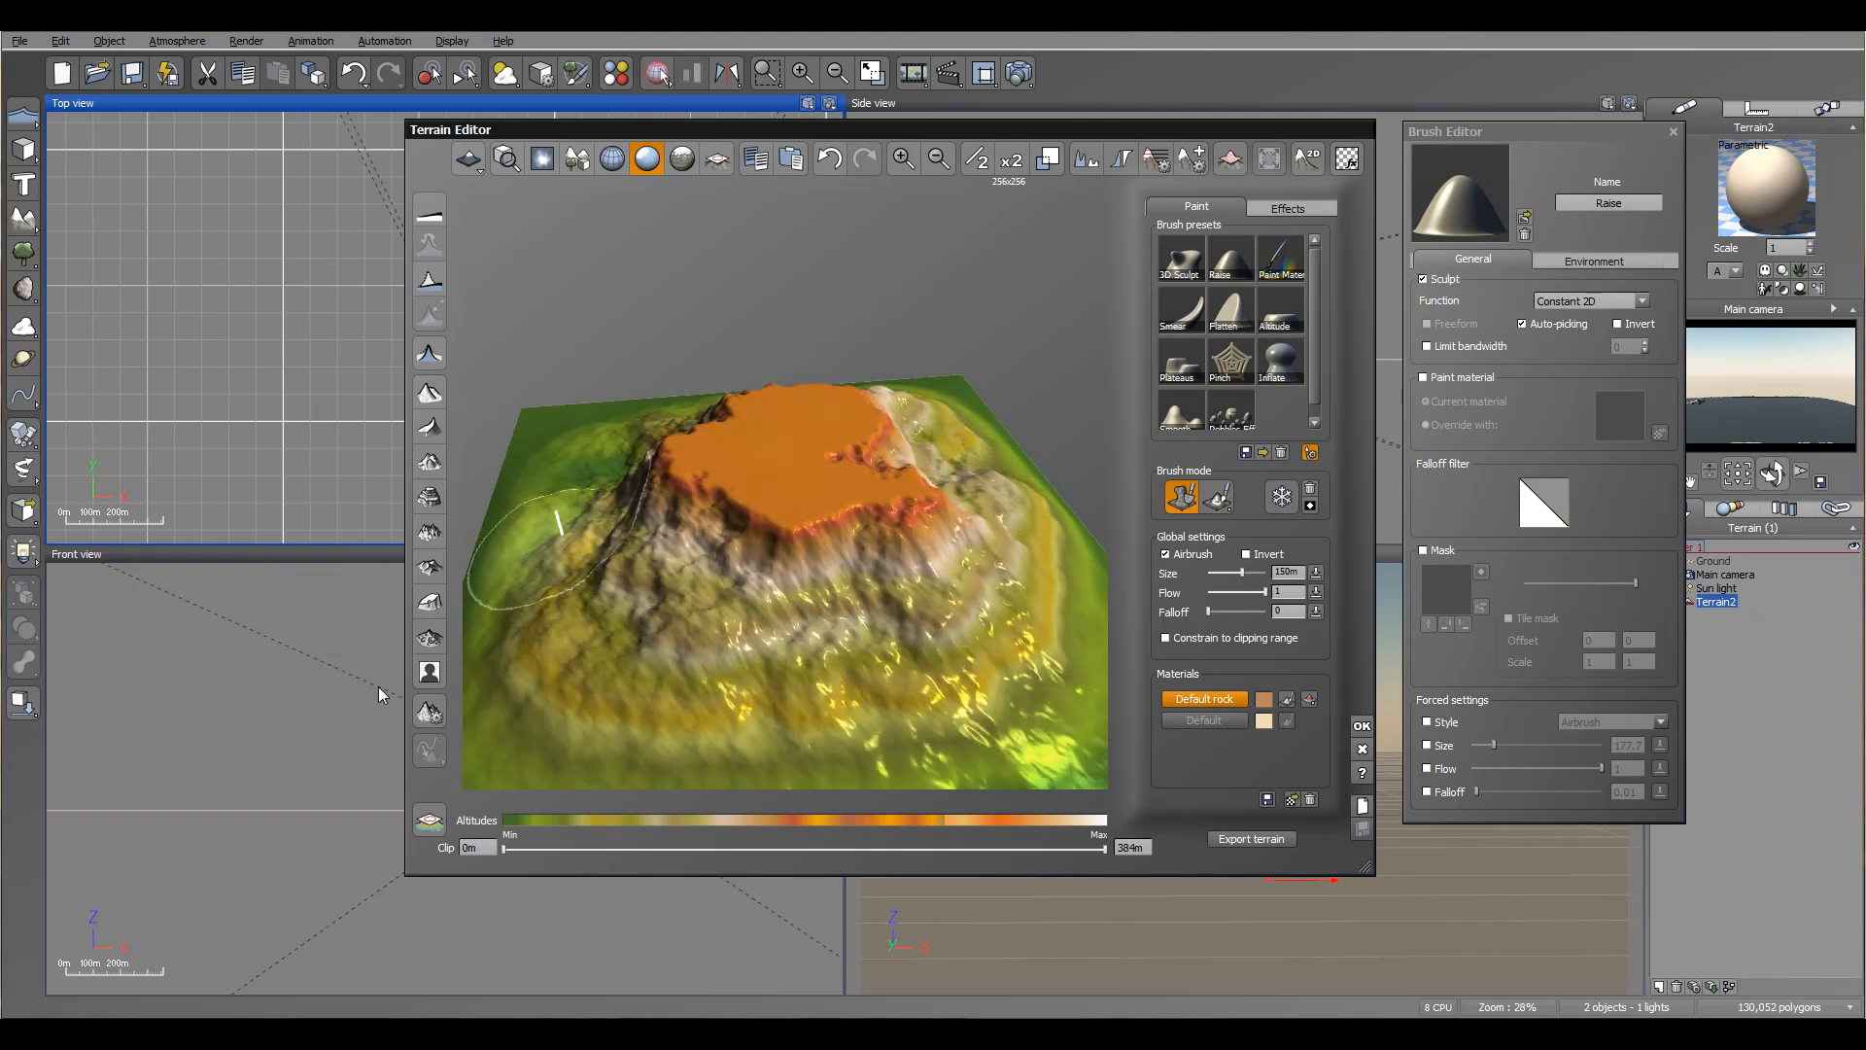
Step: Add a steep drop to the fractal terrain's altitude filter, with keypoints at about X 0.75, Y 0.41 and X 0.78, Y -0.79
click(430, 714)
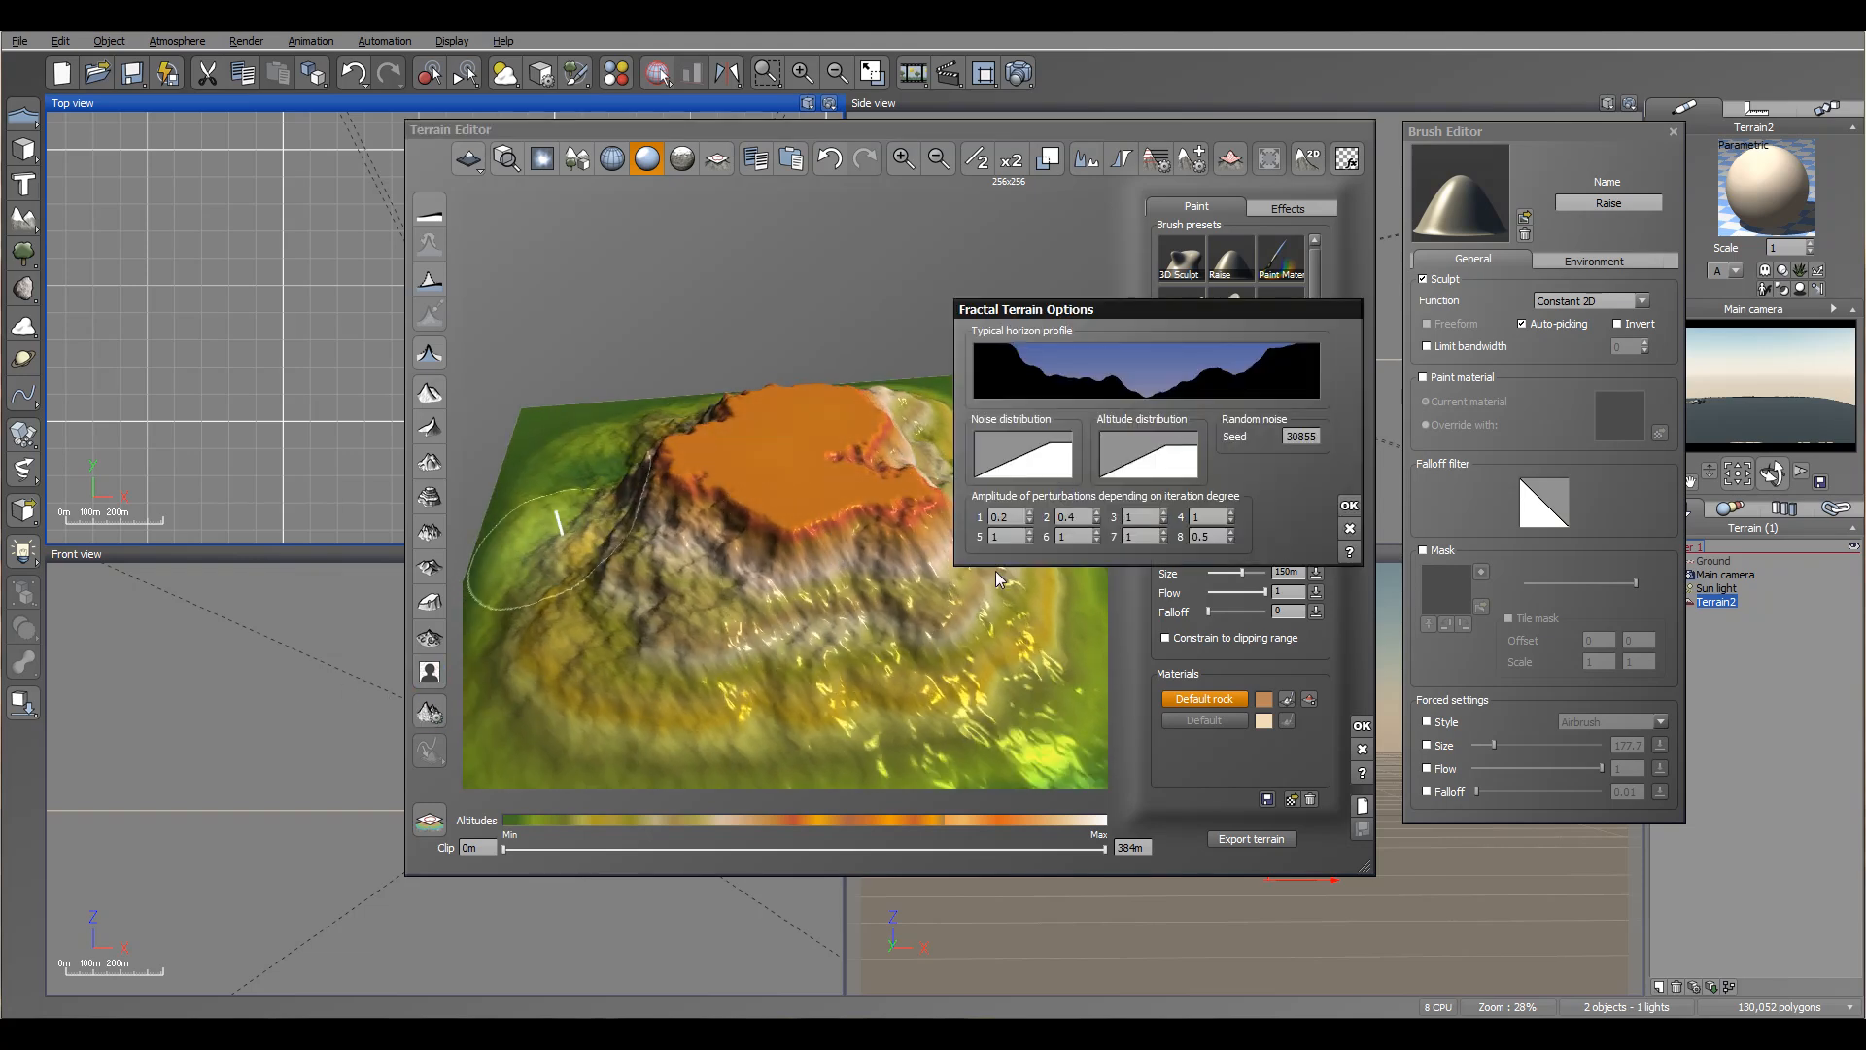
right_click(1181, 453)
click(1213, 458)
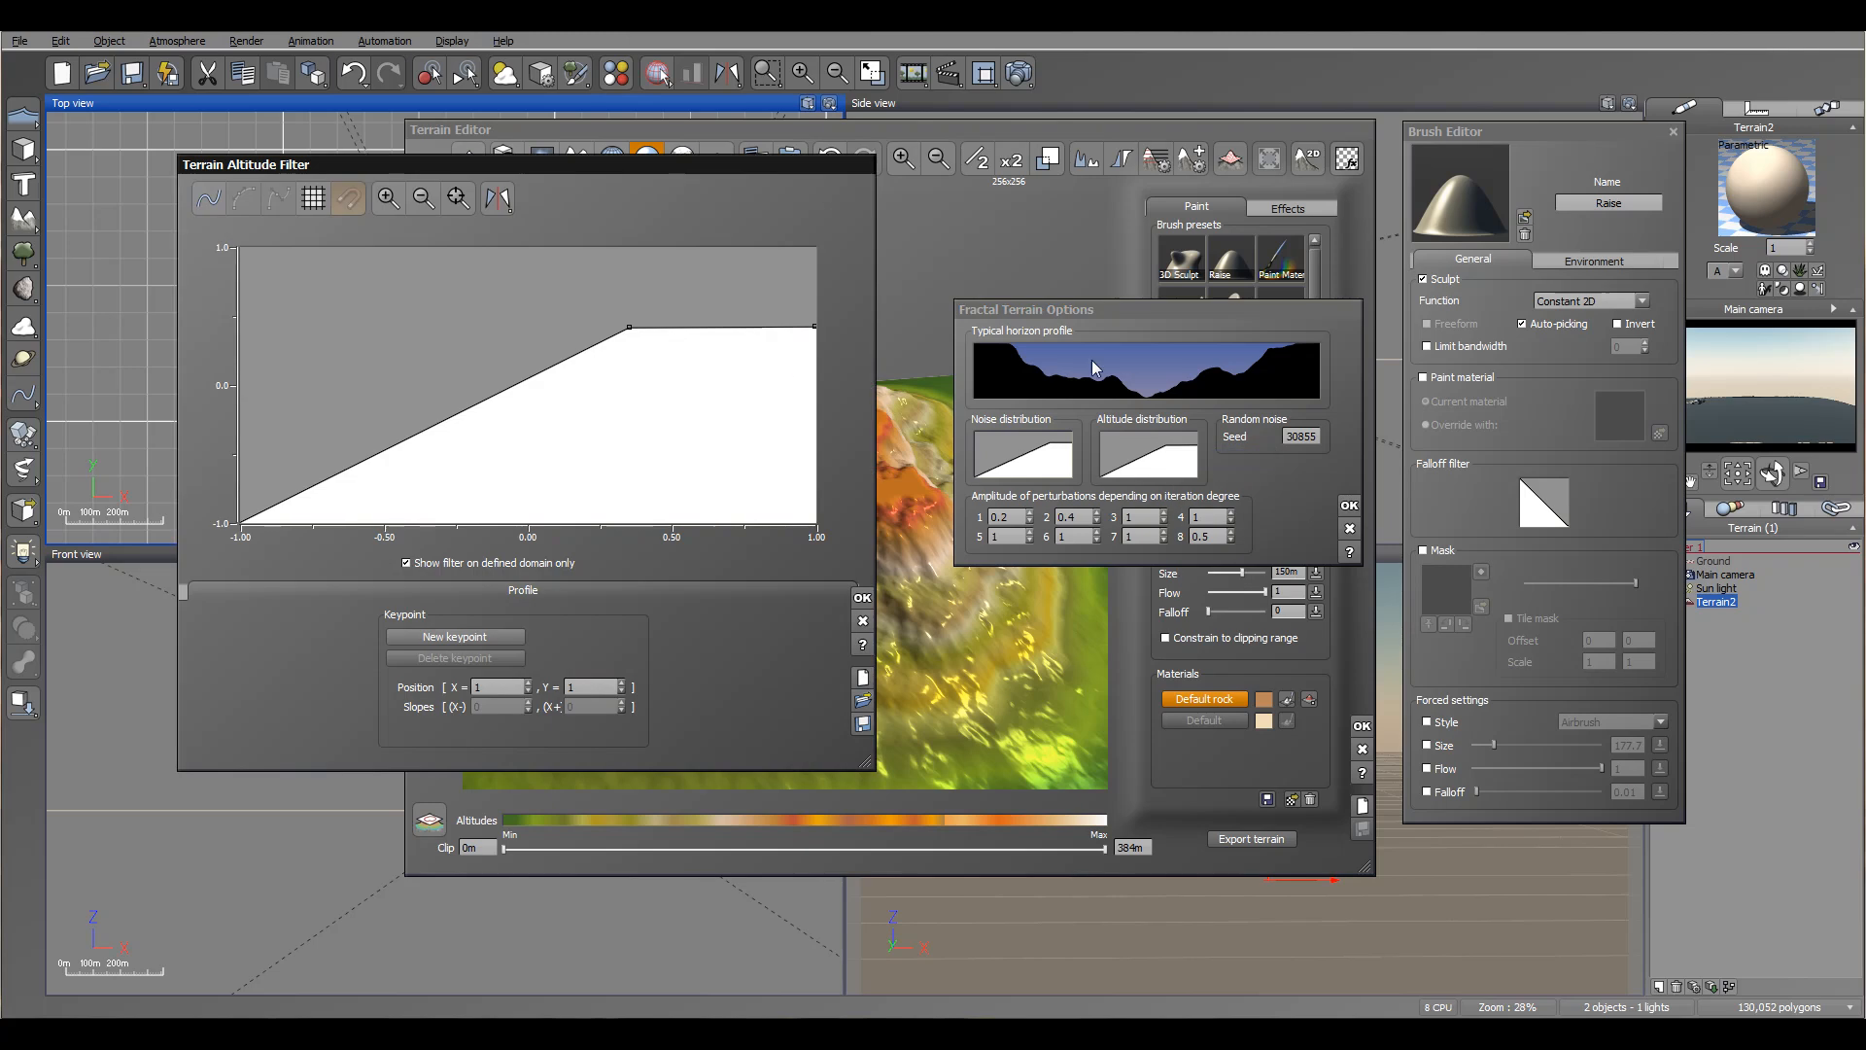
click(744, 330)
drag(815, 346, 780, 460)
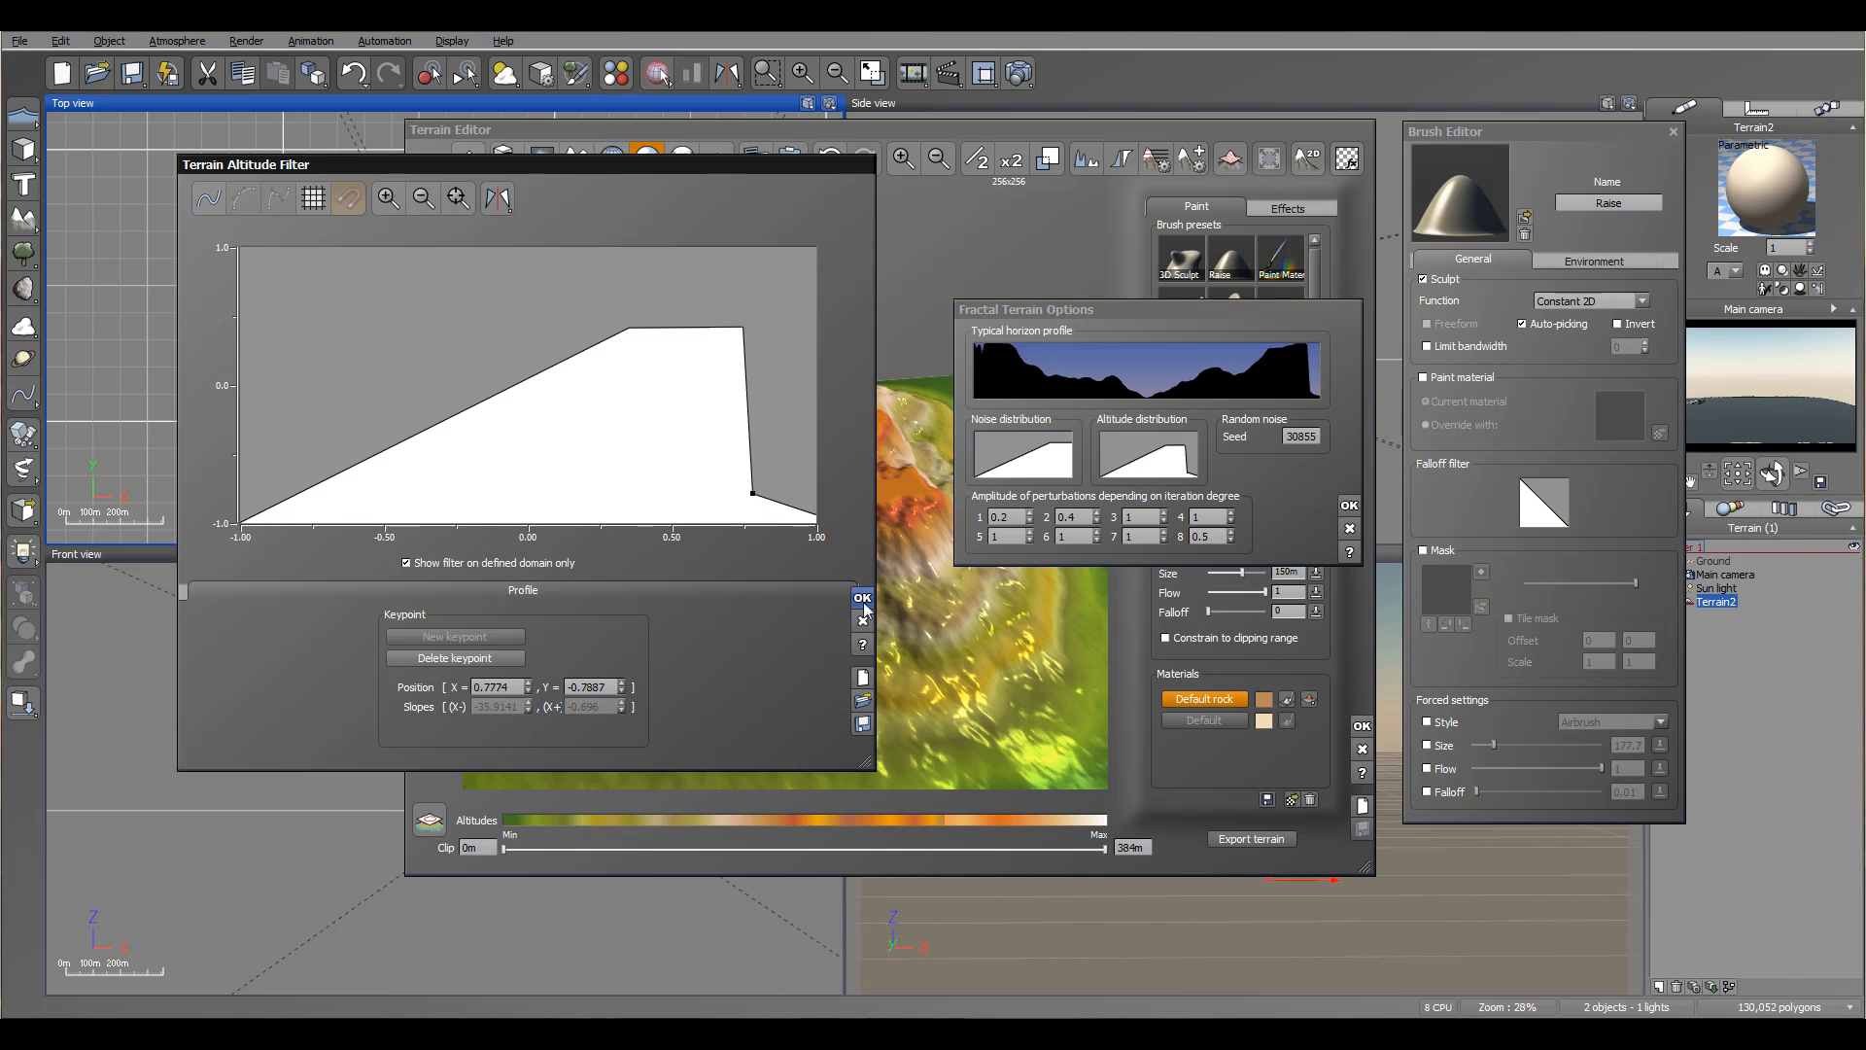
click(863, 600)
Step: Generate the fractal terrain with the steep altitude drop and examine the crater from low and high angles
click(1349, 504)
mouse_move(781, 471)
right_down()
mouse_move(915, 563)
mouse_move(789, 462)
right_up()
mouse_move(789, 463)
mouse_down()
mouse_move(671, 431)
mouse_move(668, 523)
mouse_move(743, 446)
mouse_move(668, 387)
mouse_up()
mouse_move(669, 387)
right_down()
mouse_move(872, 399)
mouse_move(802, 365)
mouse_move(682, 412)
mouse_move(834, 423)
mouse_move(809, 417)
right_up()
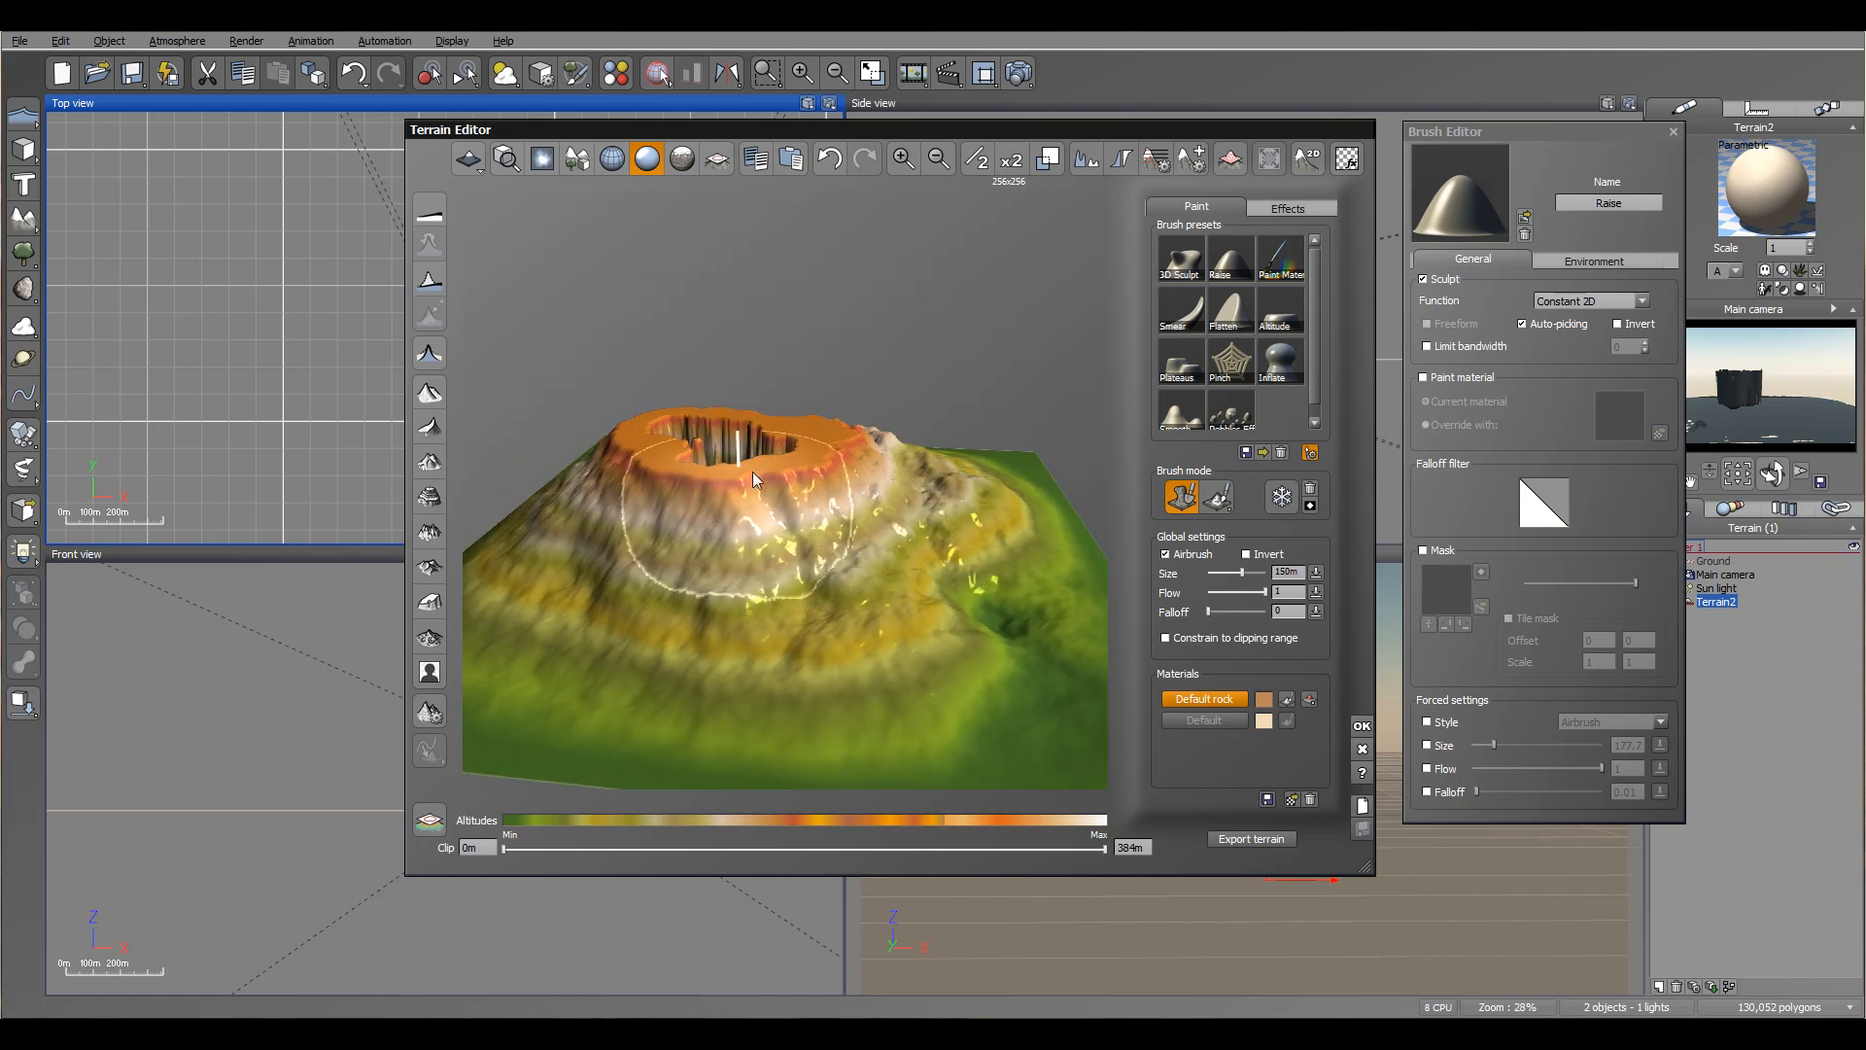
mouse_move(714, 463)
right_down()
mouse_move(813, 515)
mouse_move(929, 488)
mouse_move(964, 418)
mouse_move(846, 379)
mouse_move(789, 317)
mouse_move(723, 342)
mouse_move(677, 451)
mouse_move(768, 585)
mouse_move(812, 511)
mouse_move(885, 506)
right_up()
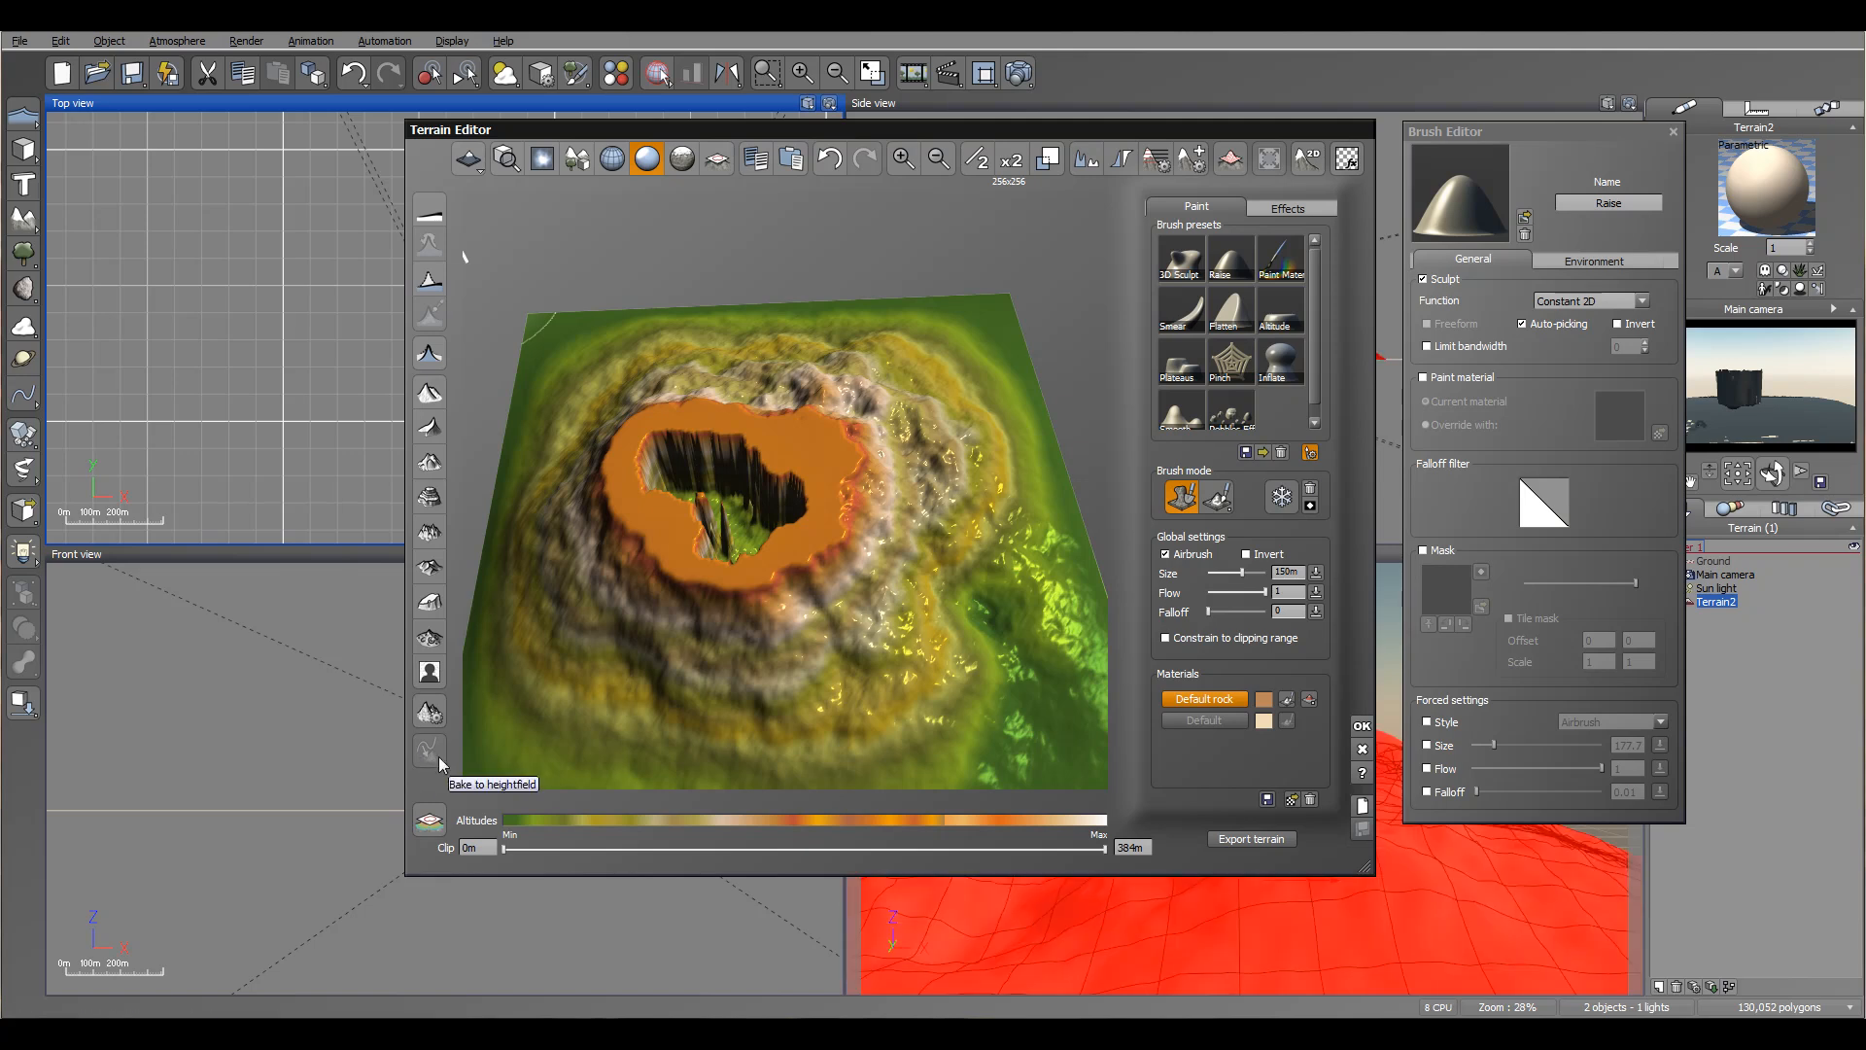
mouse_move(692, 576)
right_down()
mouse_move(789, 499)
mouse_move(900, 527)
mouse_move(795, 630)
mouse_move(614, 564)
mouse_move(628, 487)
mouse_move(655, 476)
mouse_move(429, 758)
right_up()
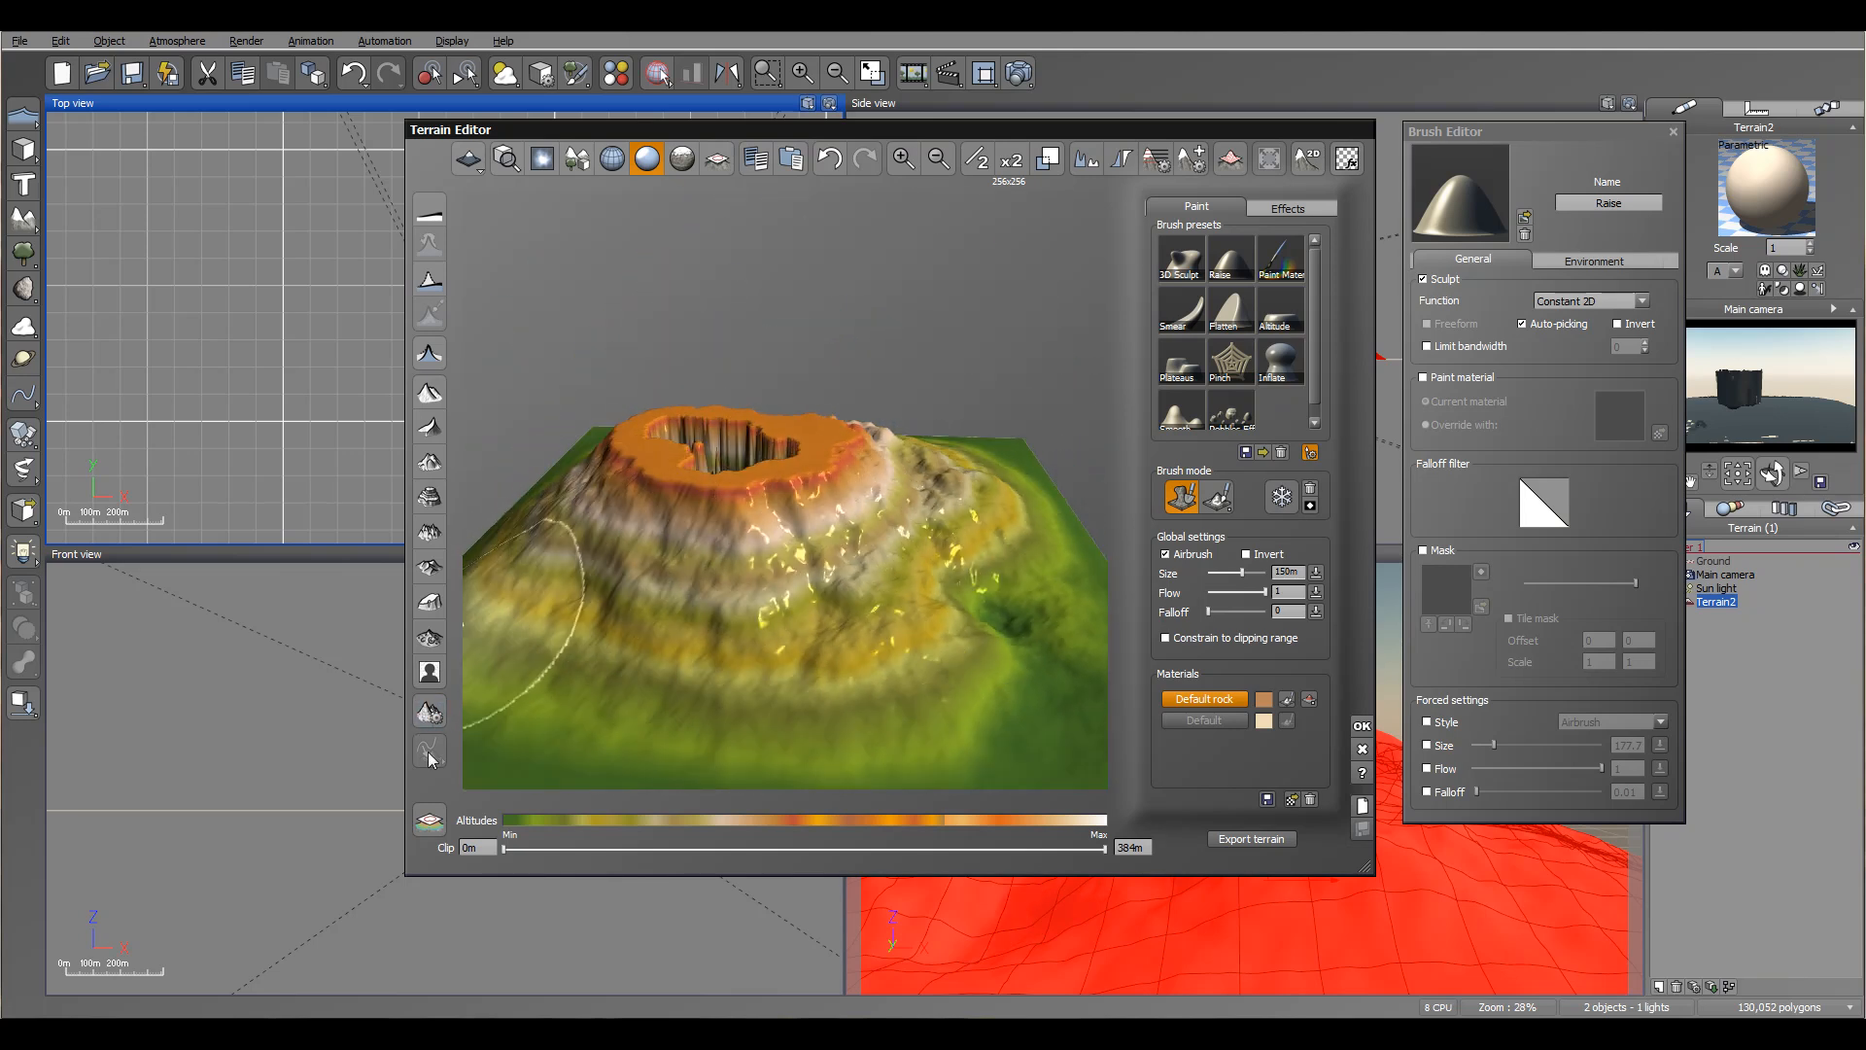
right_drag(863, 523, 872, 589)
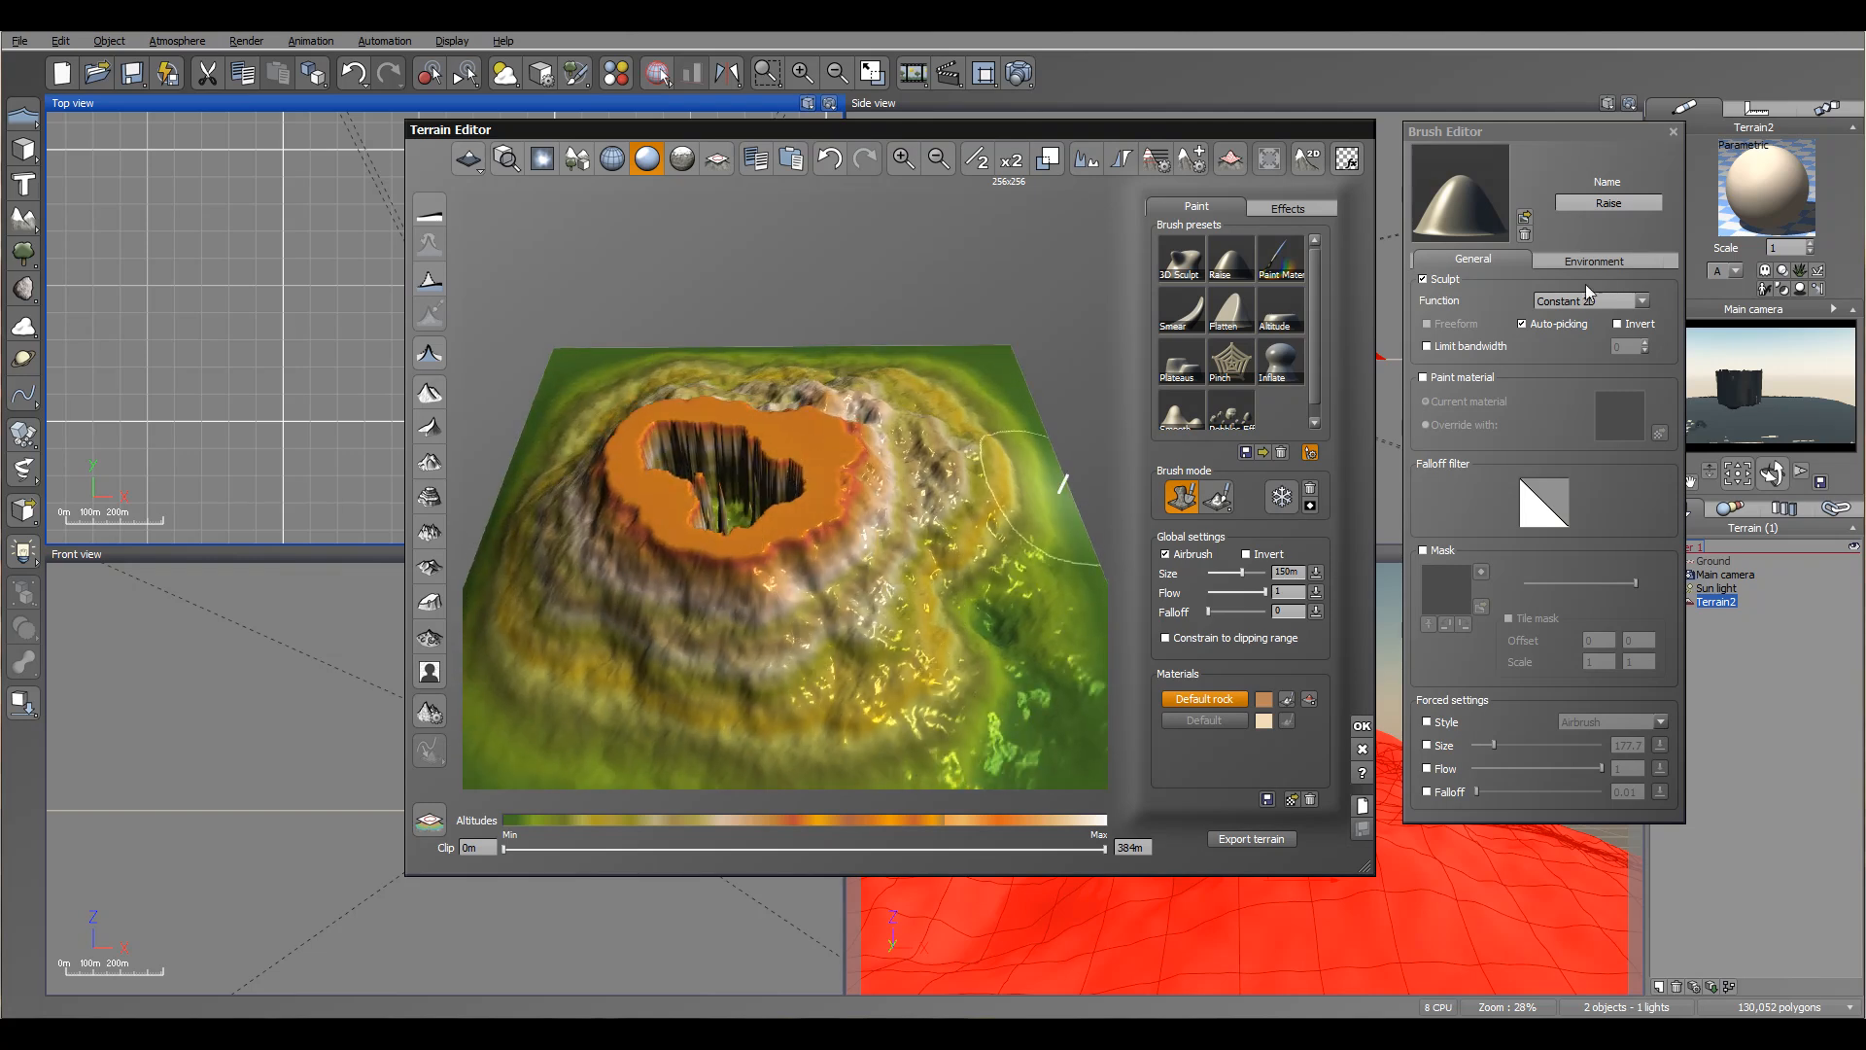